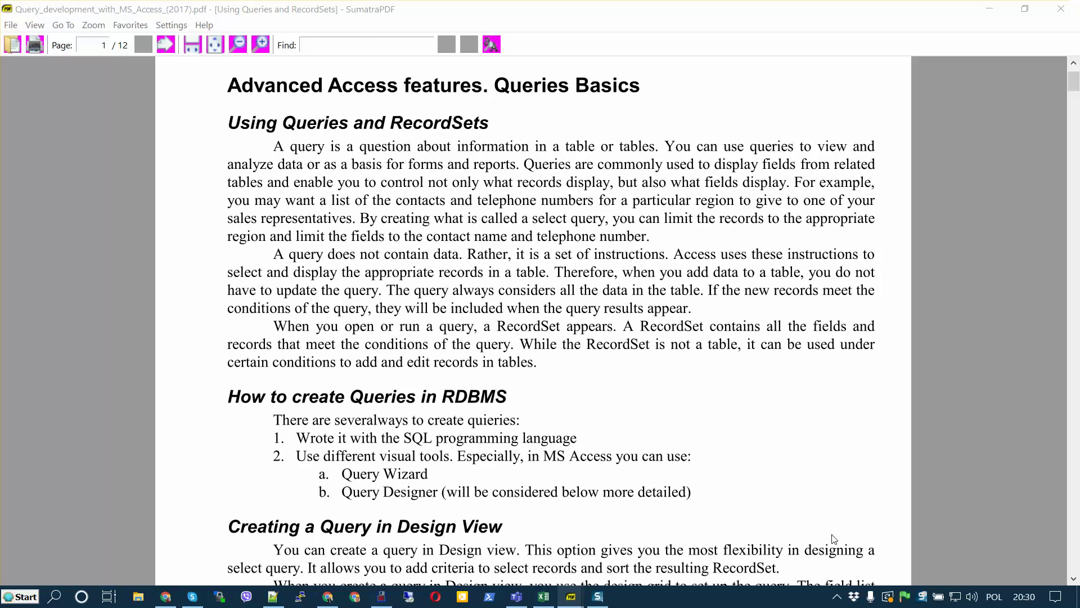
Read the query creation methods in the queries PDF, highlighting "SQL" and then "Design View" in the section heading
left_click(598, 597)
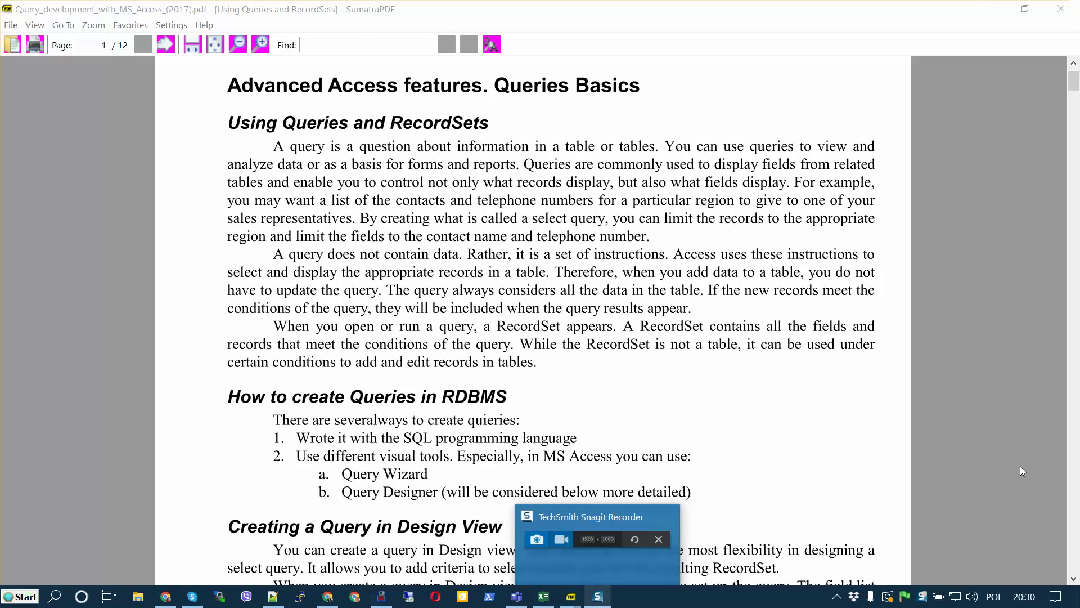
left_click(865, 498)
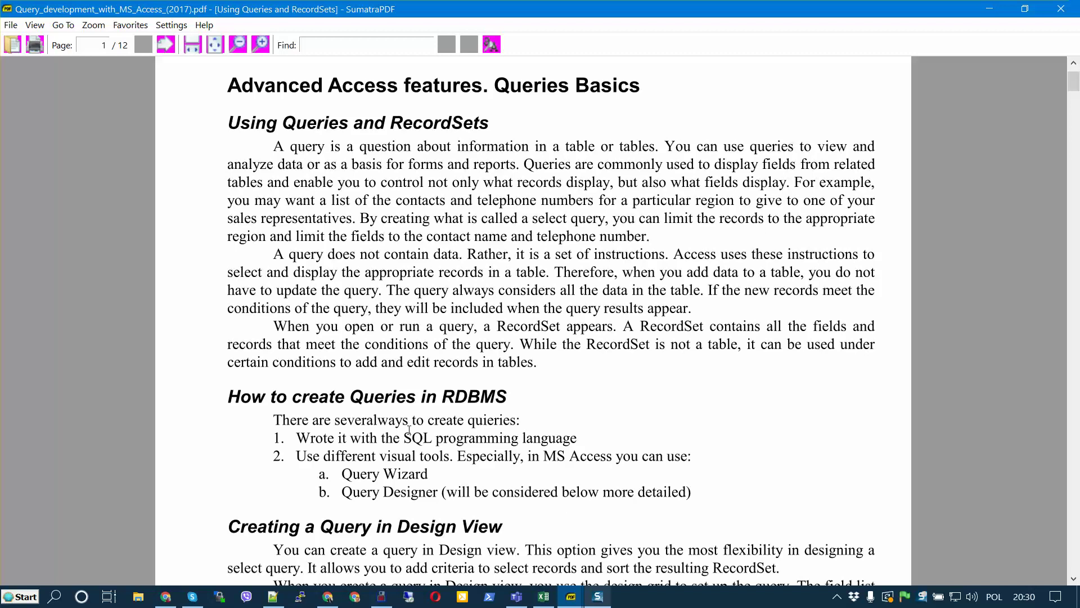
left_click_drag(404, 433, 433, 435)
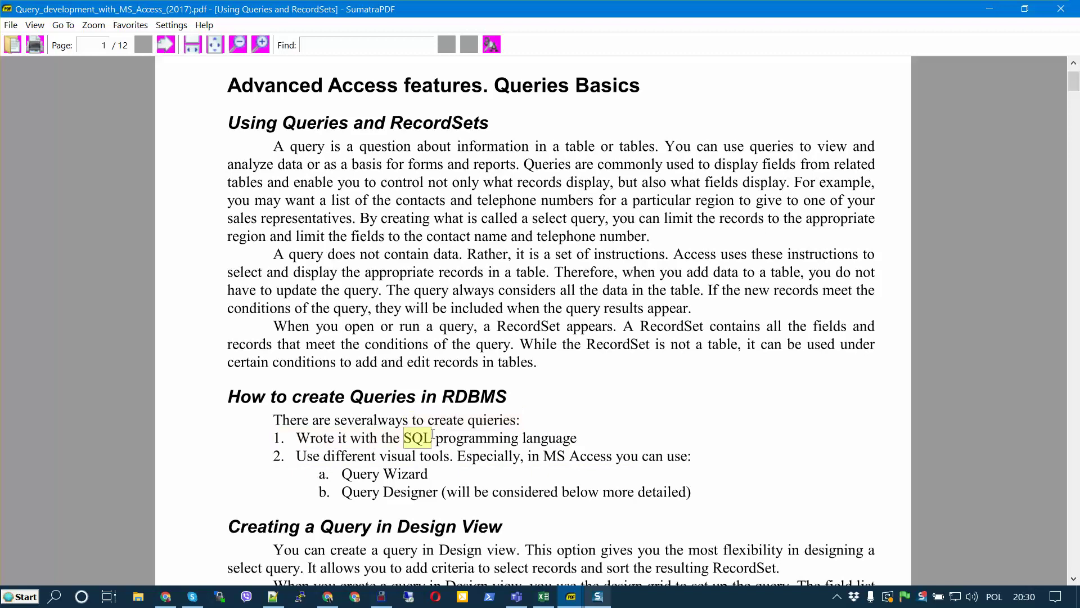
left_click(524, 446)
left_click_drag(403, 522, 509, 526)
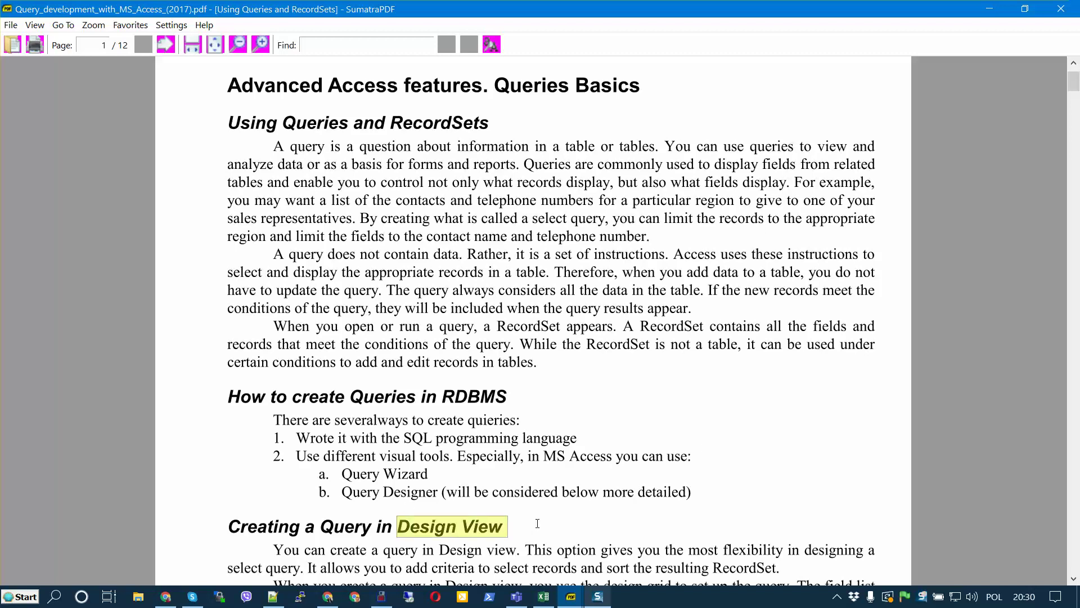
left_click(617, 426)
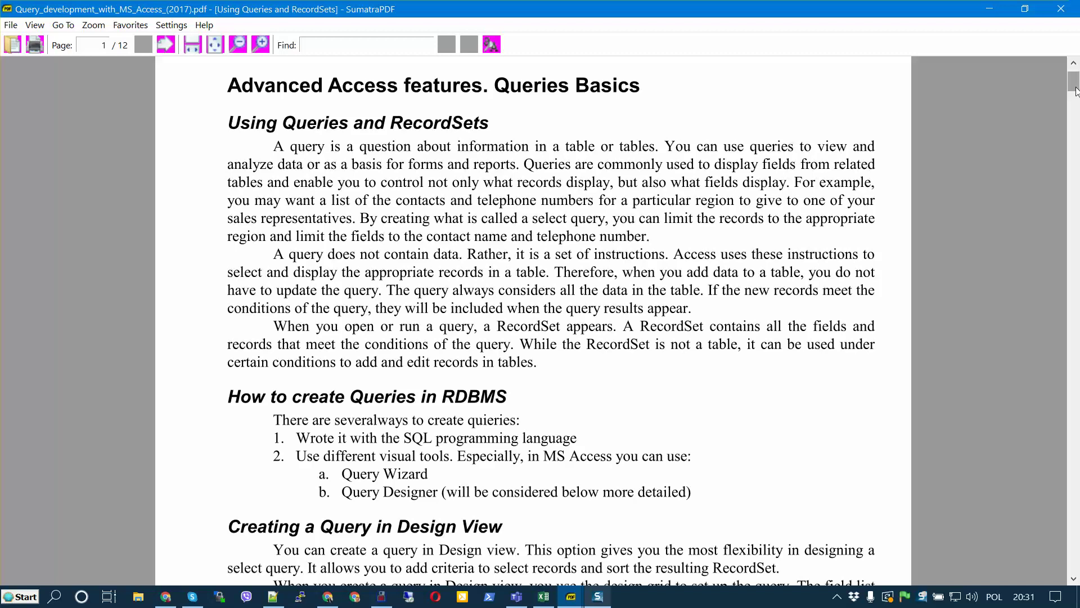
Switch to Total Commander and open the query-exercises.mdb database in Access
mouse_move(381, 601)
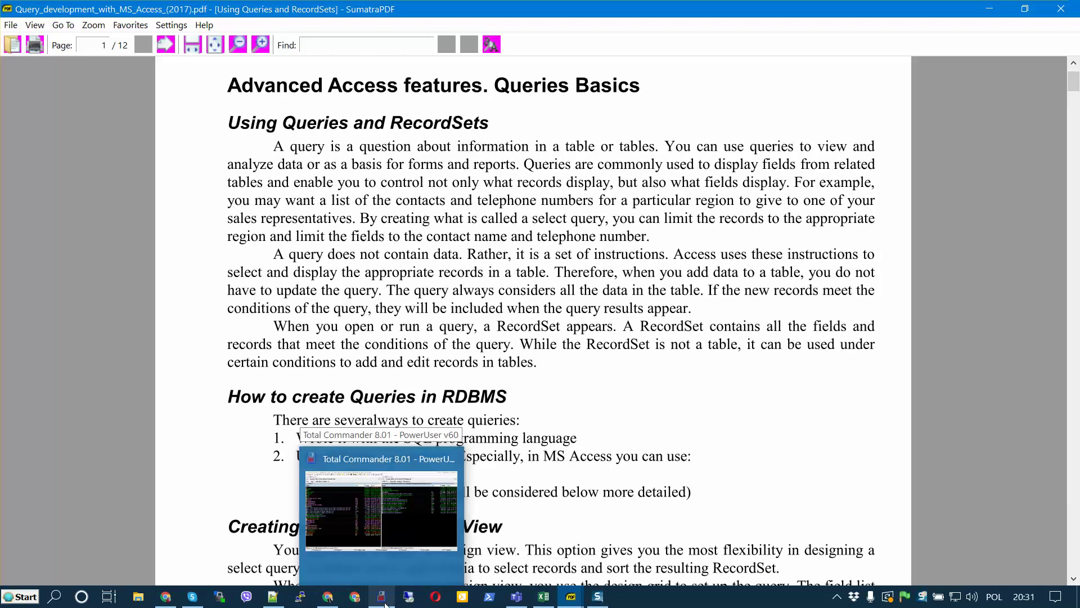
left_click(382, 597)
double_click(62, 406)
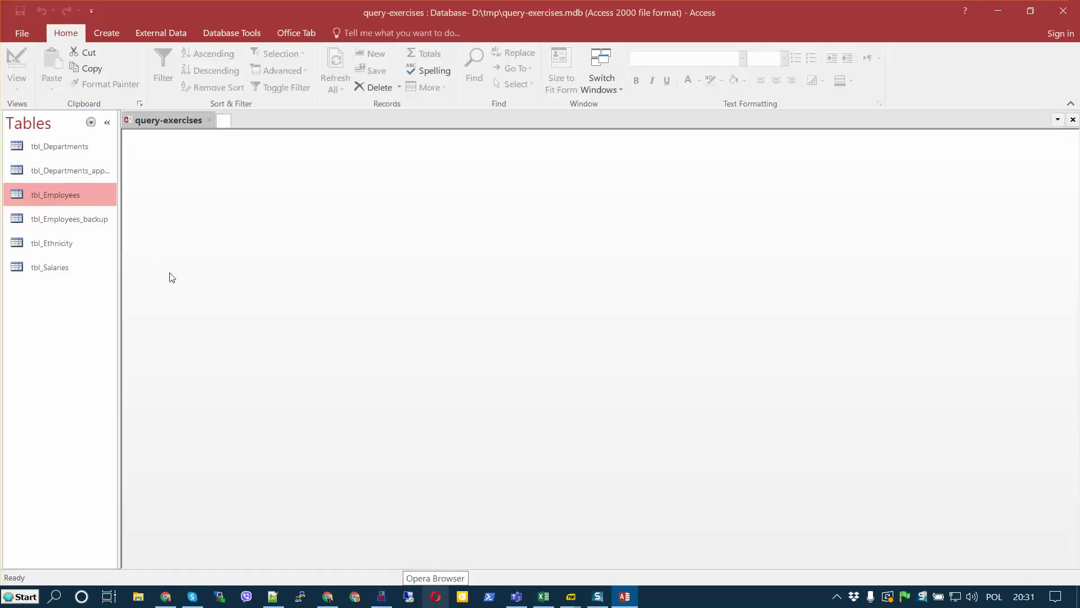
Look through the records of tbl_Employees and tbl_Ethnicity, closing each table after viewing it
left_click(56, 266)
left_click(65, 194)
double_click(65, 194)
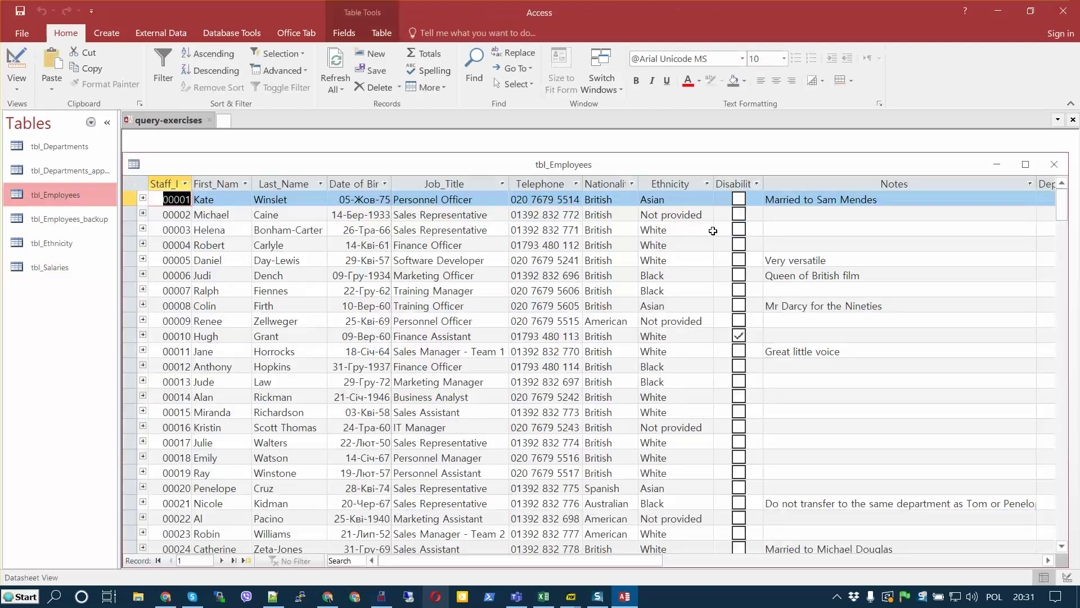
key("ctrl+w")
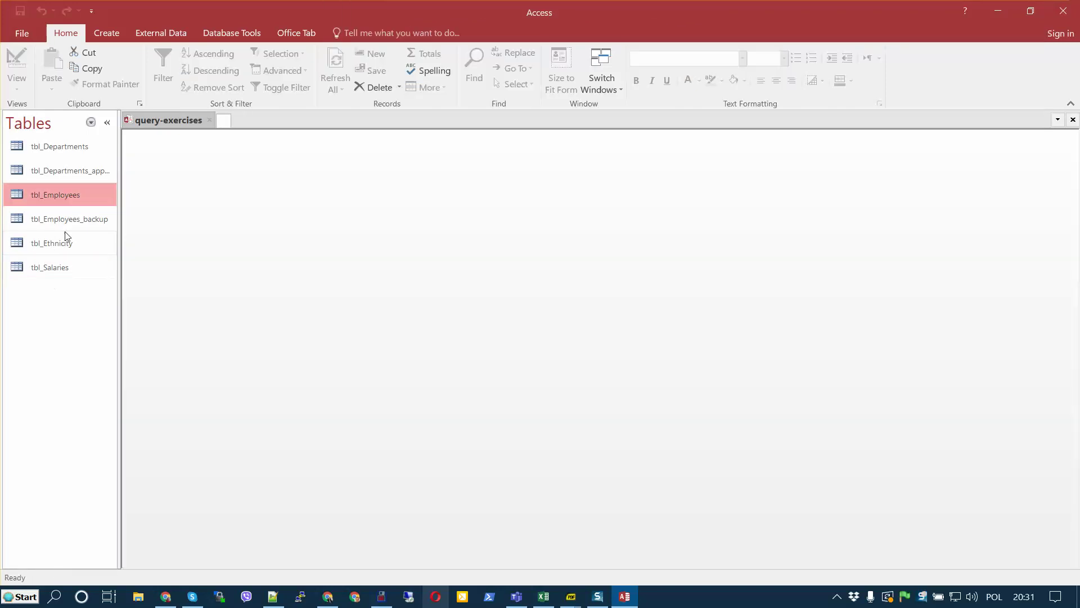
double_click(65, 242)
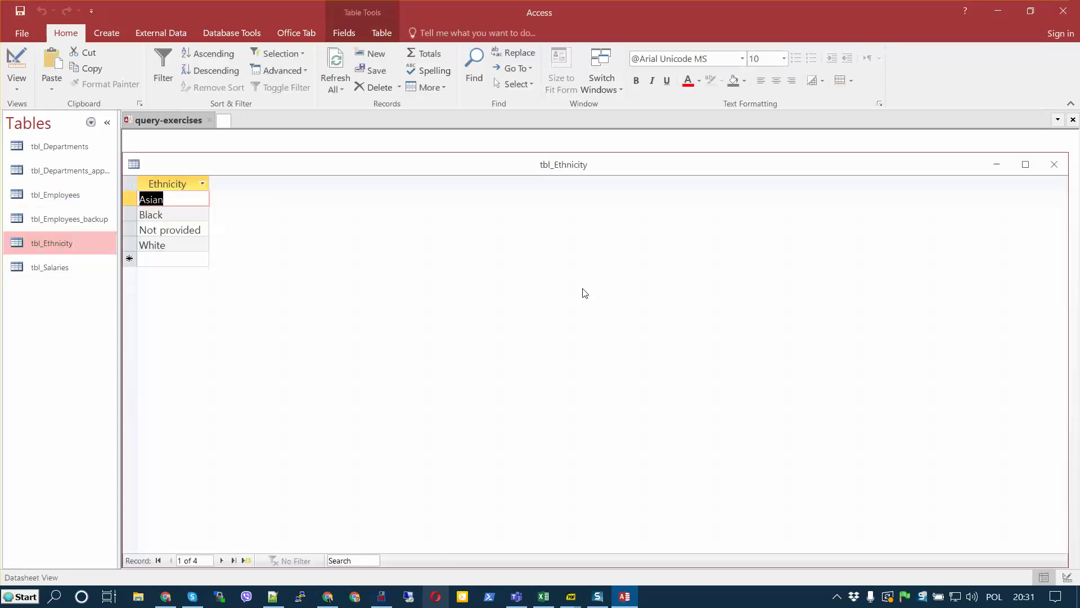
left_click(1054, 164)
View the relationships between tbl_Departments, tbl_Employees and tbl_Salaries, and close the Relationships window
left_click(210, 32)
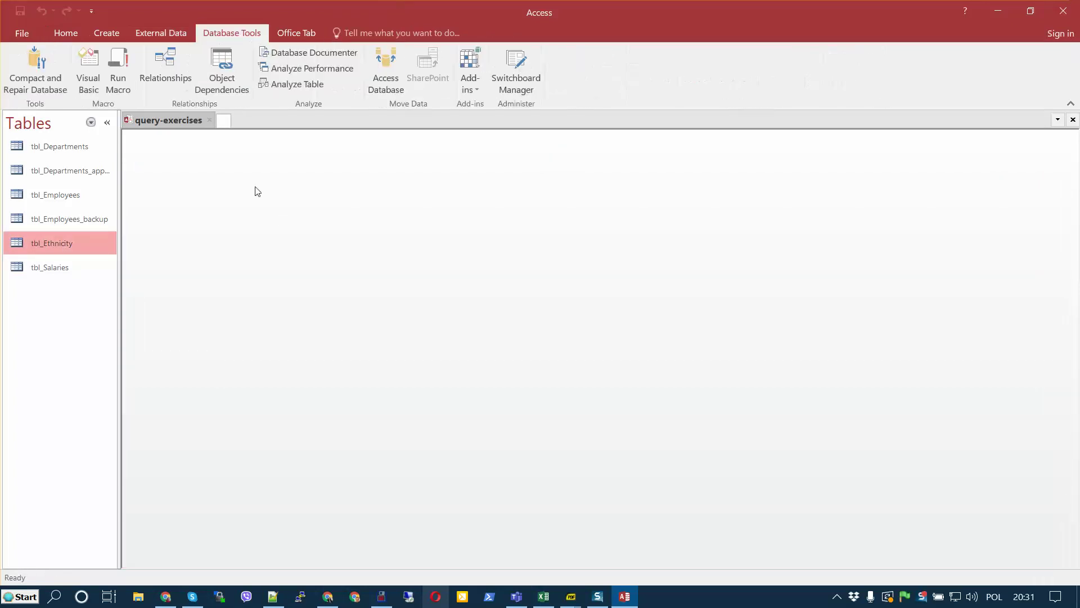
left_click(161, 56)
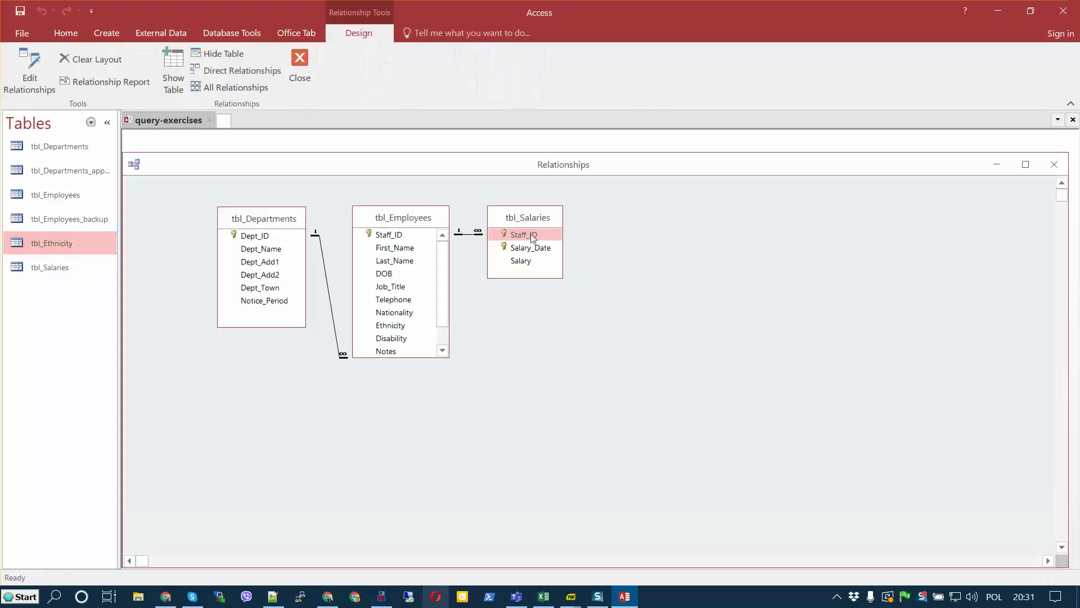
left_click(1054, 171)
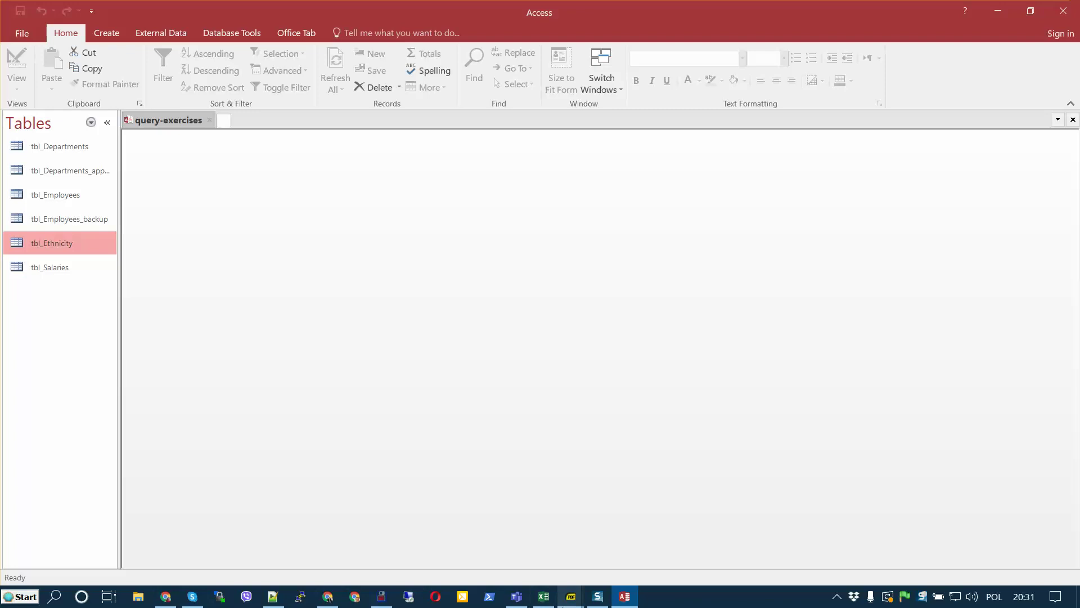
Switch to task_access-queries-individual-(2017).pdf in SumatraPDF and look over the Variant 1 query tasks
left_click(566, 601)
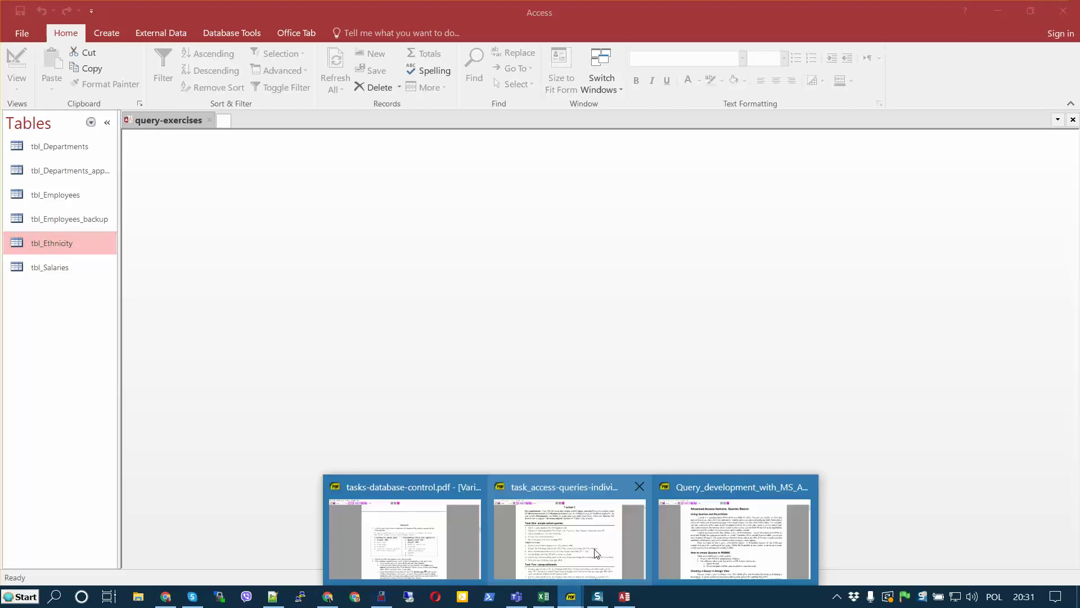
left_click(598, 552)
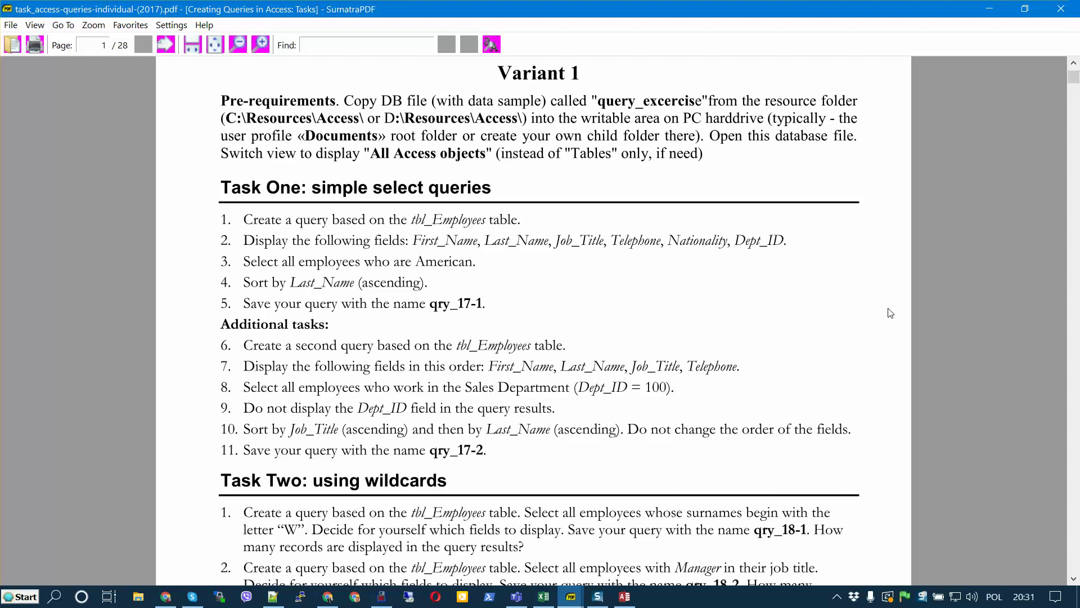
scroll(890, 313, "down", 5)
scroll(890, 313, "up", 5)
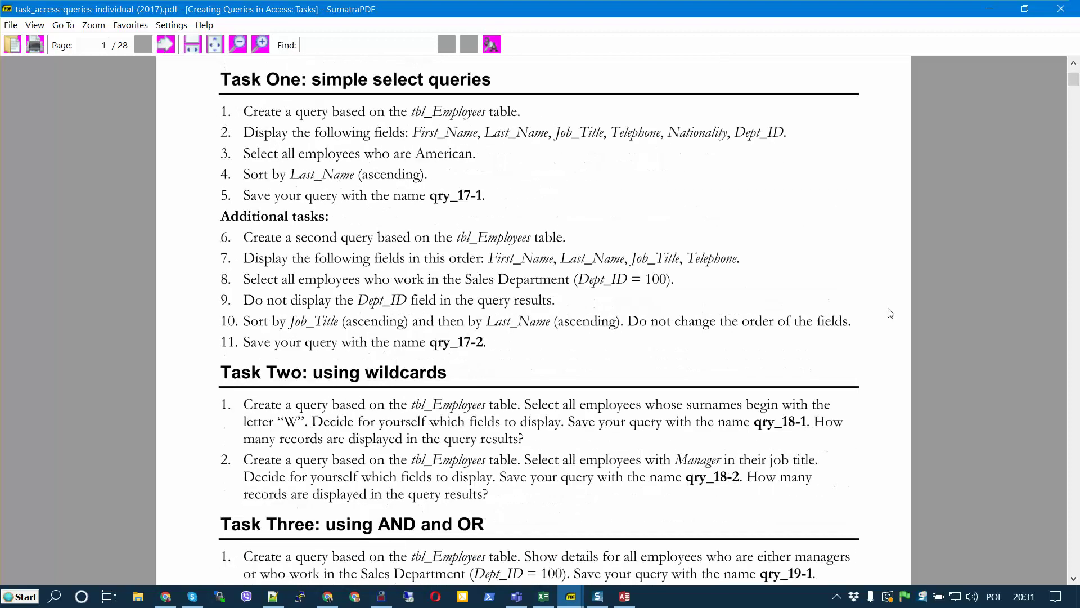
scroll(890, 313, "down", 1)
Switch to Query_development_with_MS_Access_(2017).pdf and examine the instructions for creating a query in Design View
mouse_move(598, 597)
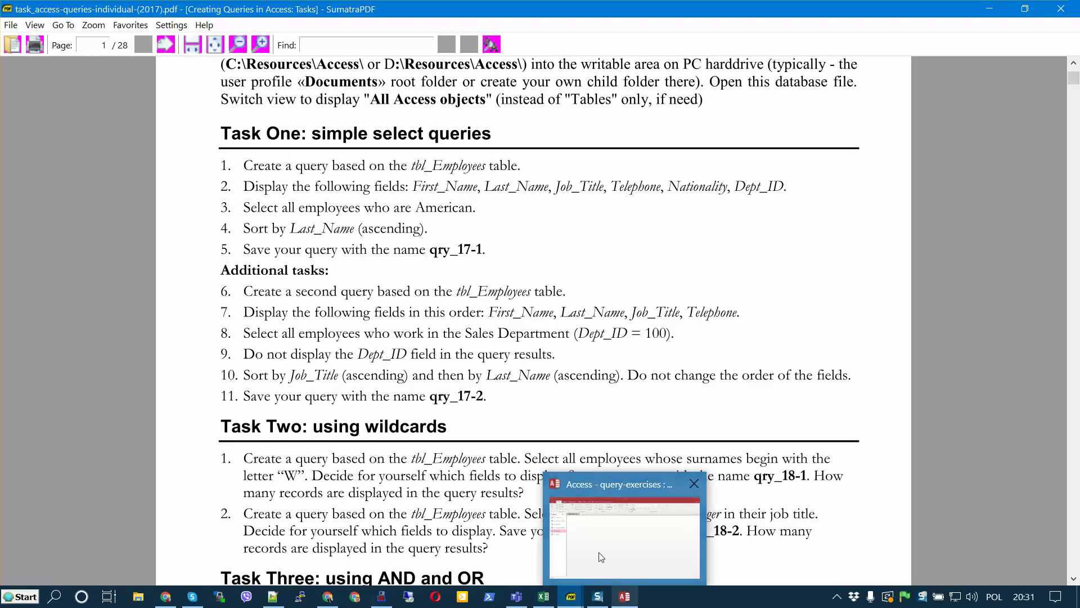
left_click(726, 560)
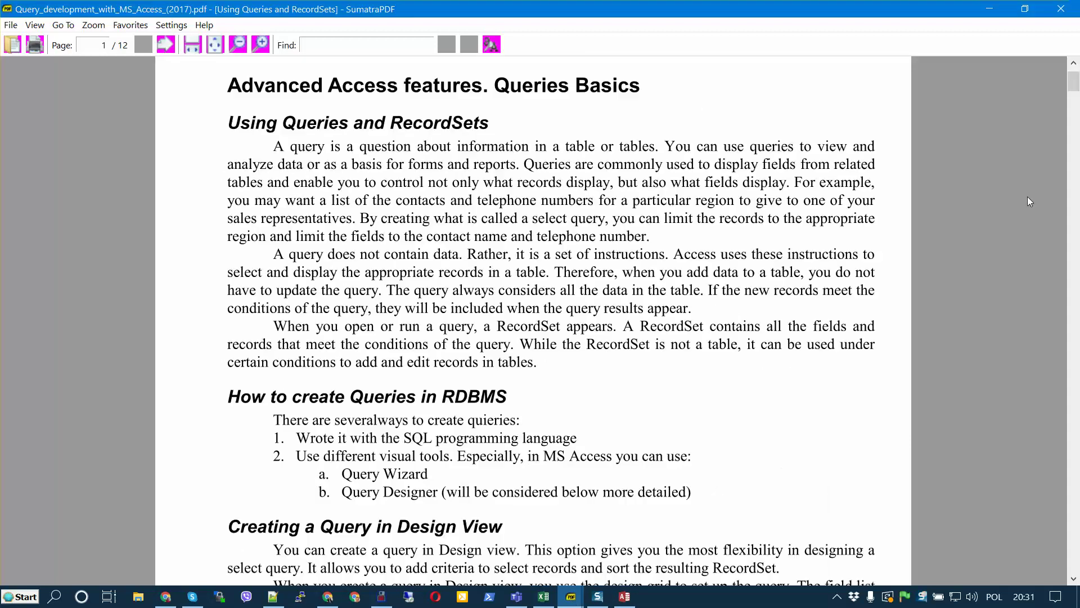
mouse_move(1075, 88)
left_mouse_down()
mouse_move(1077, 143)
mouse_move(1077, 108)
left_mouse_up()
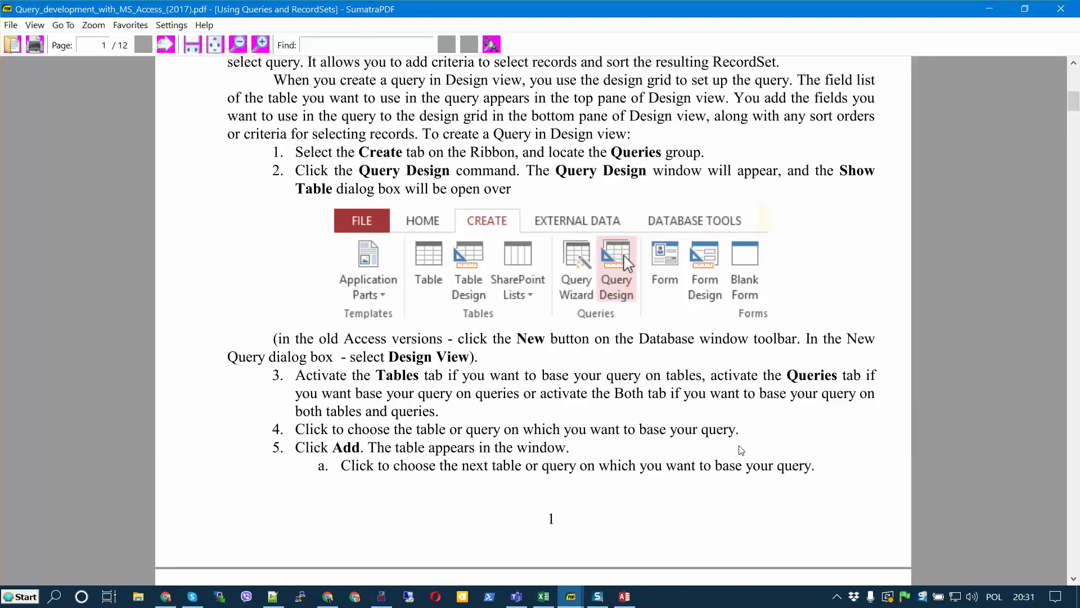
Return to the individual tasks PDF and review Tasks One to Three and the Variant 1 pre-requirements
mouse_move(571, 597)
left_click(608, 541)
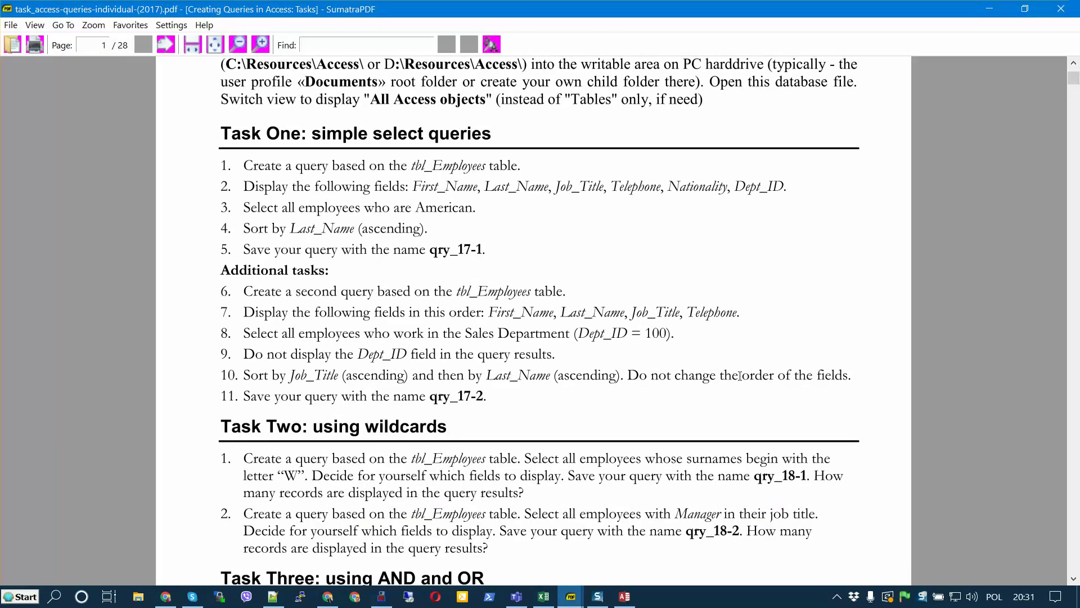
scroll(744, 377, "down", 2)
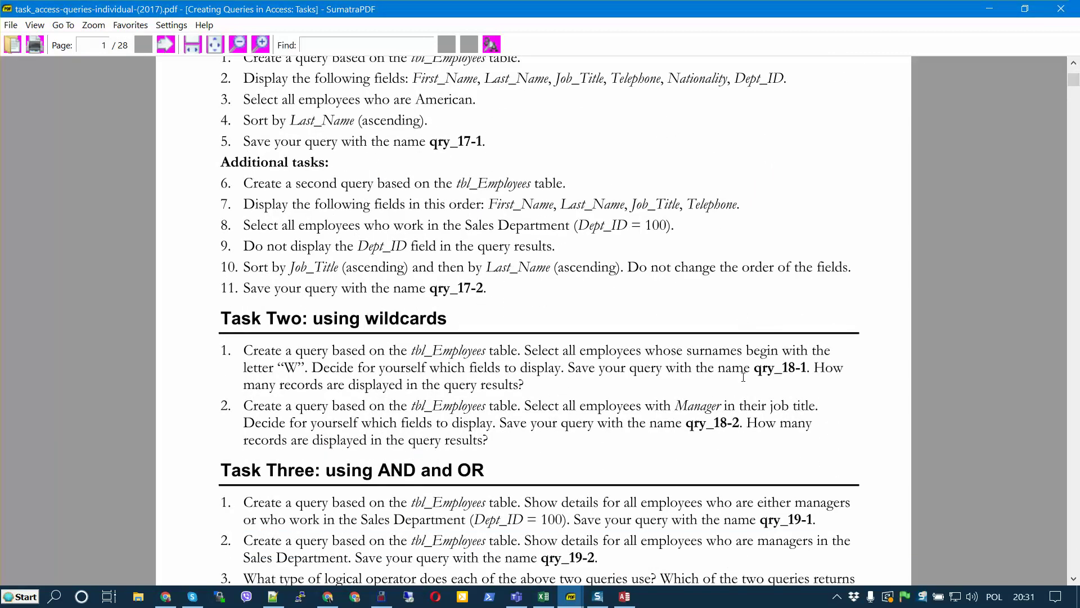
scroll(744, 376, "down", 1)
scroll(744, 377, "up", 3)
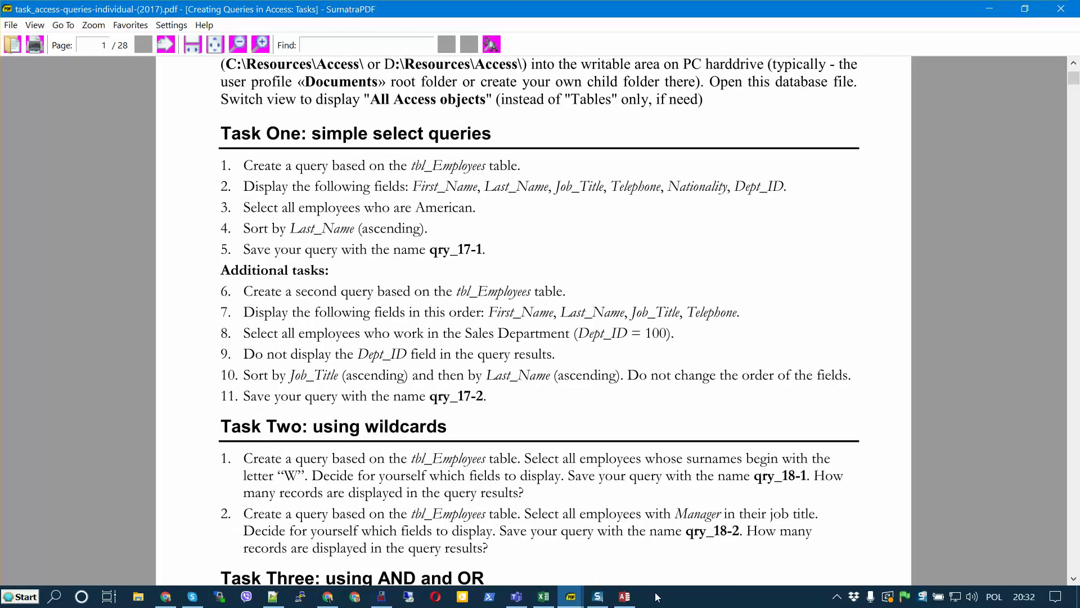
scroll(605, 450, "up", 2)
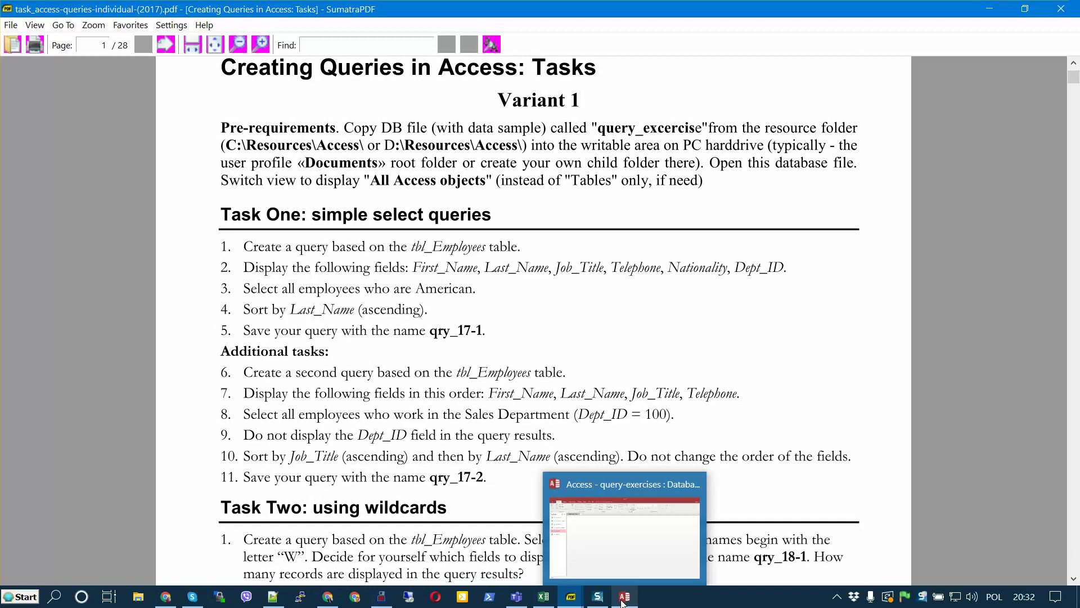
Switch to Access, show All Access Objects in the navigation pane and widen the pane to fit its title
left_click(622, 600)
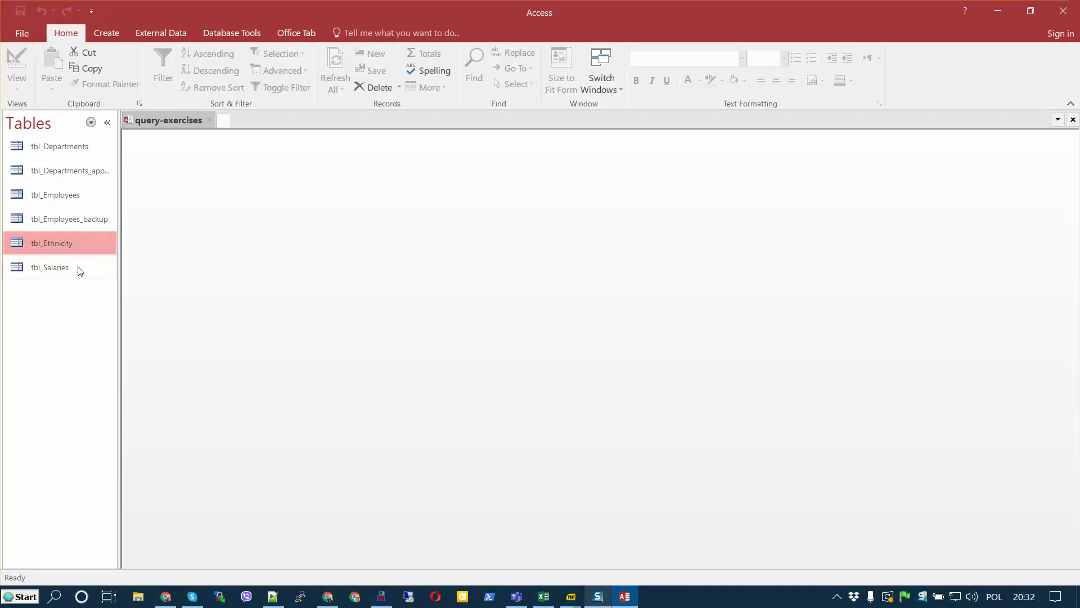
left_click(91, 124)
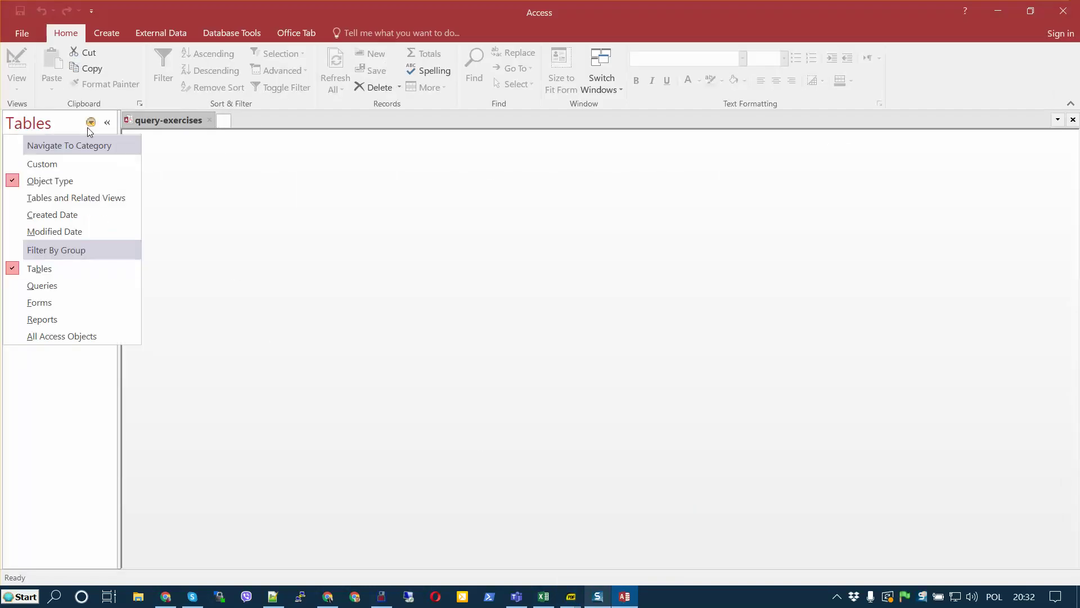
left_click(75, 341)
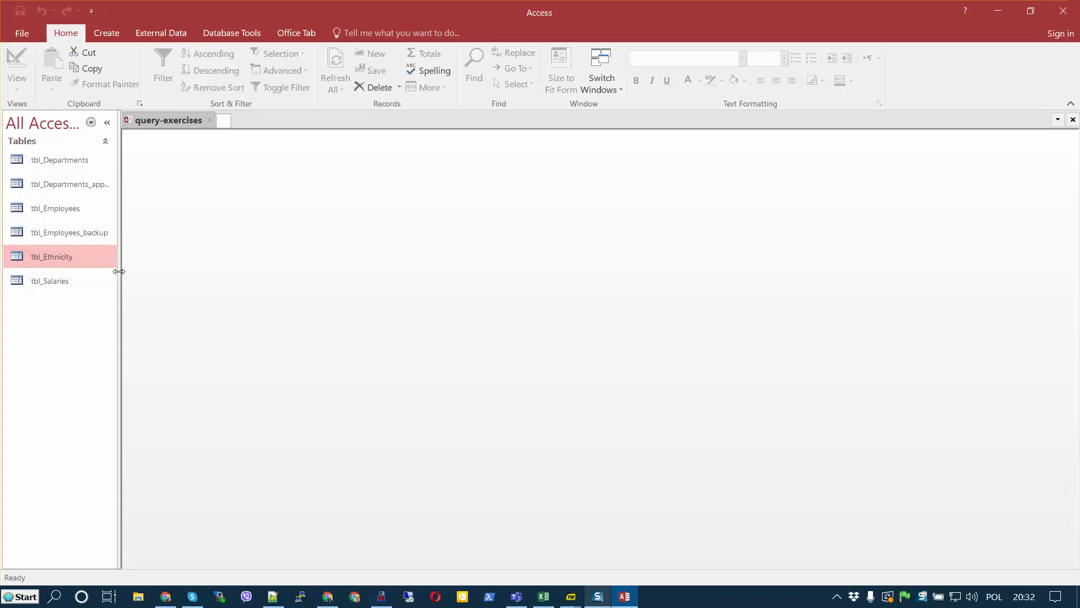
left_click_drag(118, 271, 178, 271)
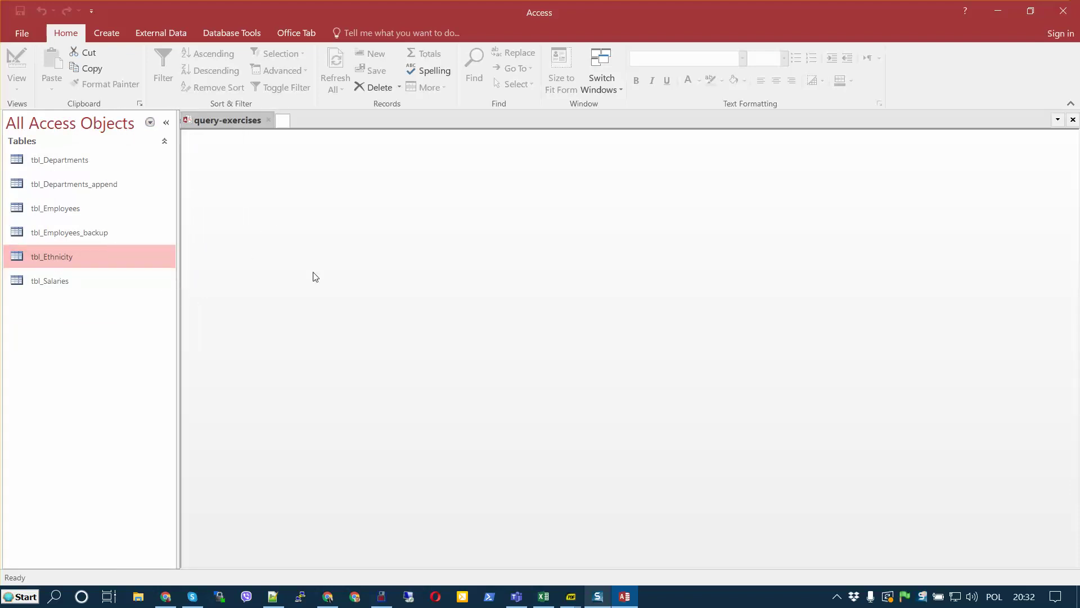
Create a blank query in Design View, and check which table Task One requires in the individual tasks PDF
left_click(106, 33)
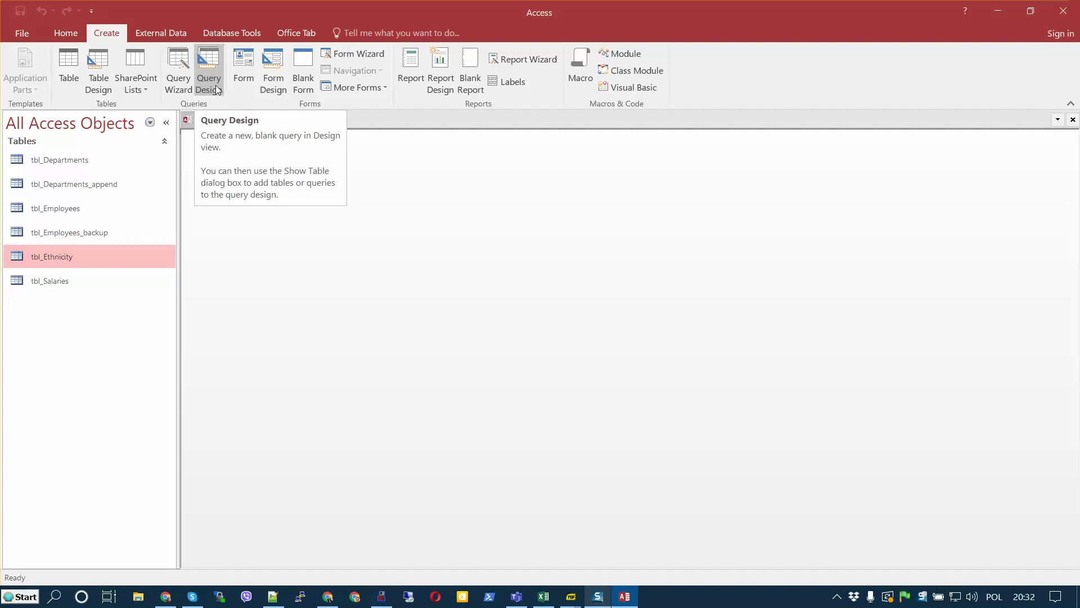
left_click(209, 70)
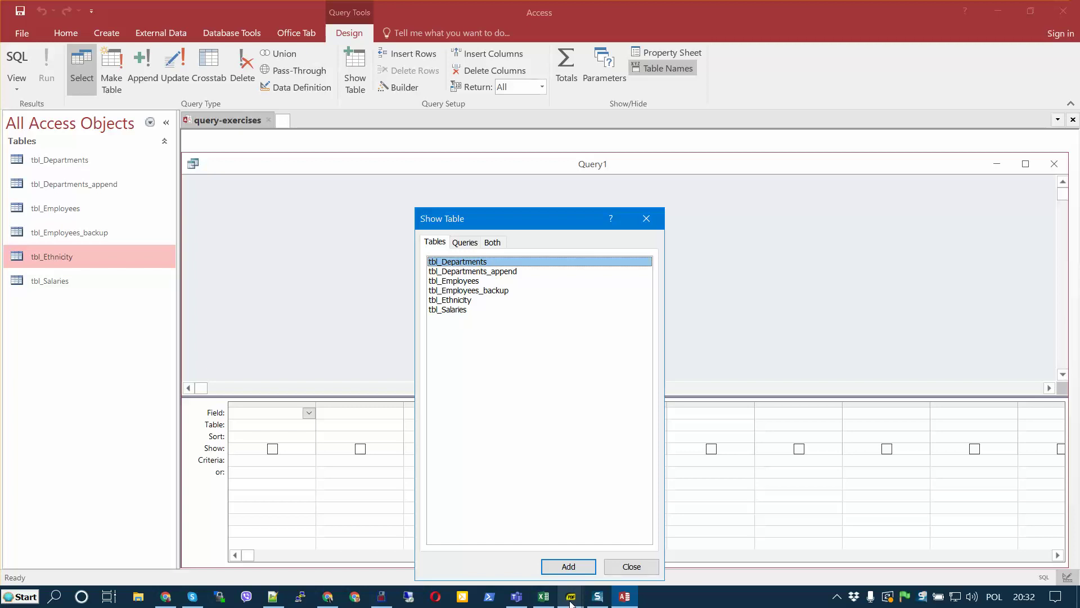
mouse_move(571, 603)
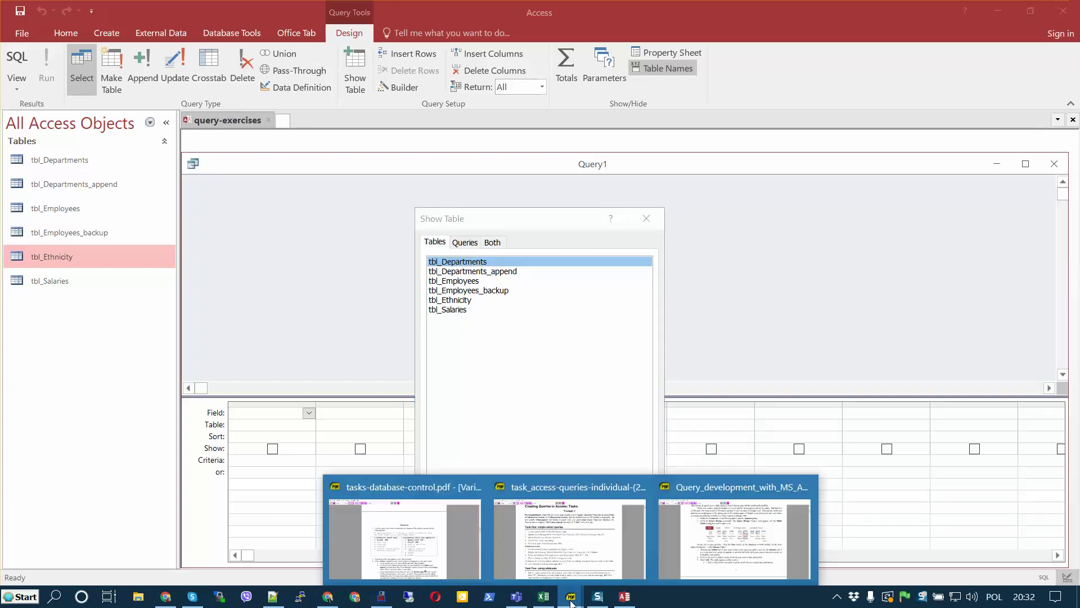
left_click(569, 517)
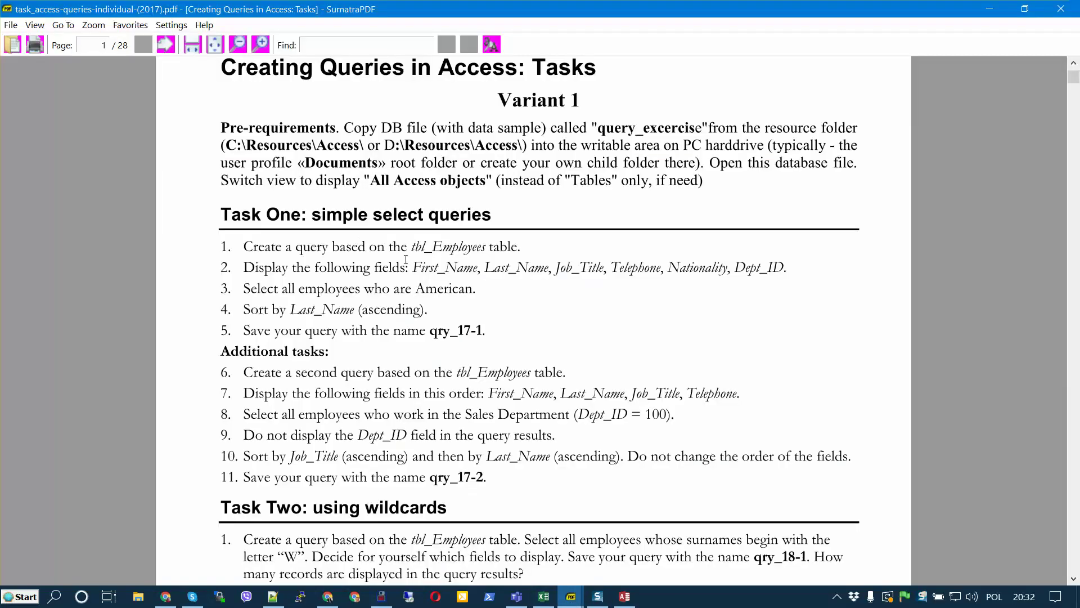
scroll(529, 270, "up", 1)
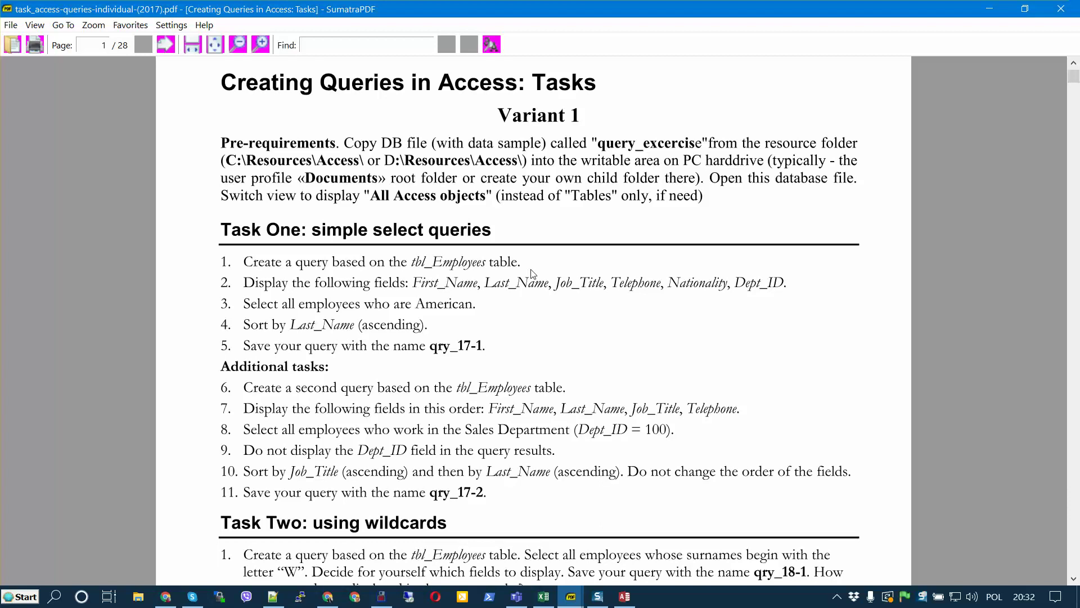
left_click_drag(340, 256, 515, 257)
Switch back to Access and add the tbl_Employees table to the new query
left_click(624, 596)
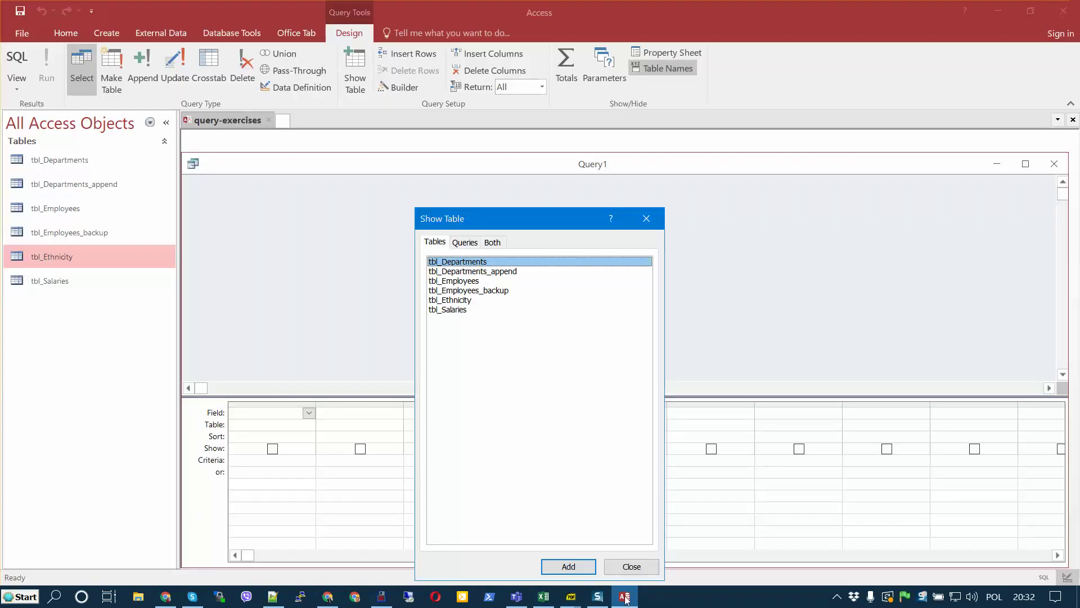
left_click(480, 281)
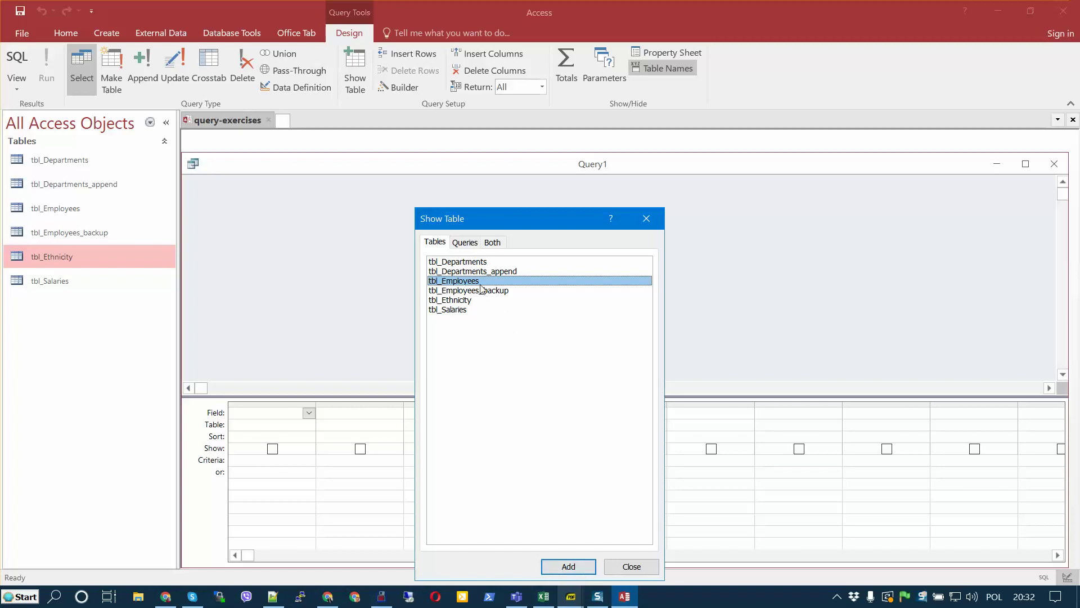
left_click(572, 567)
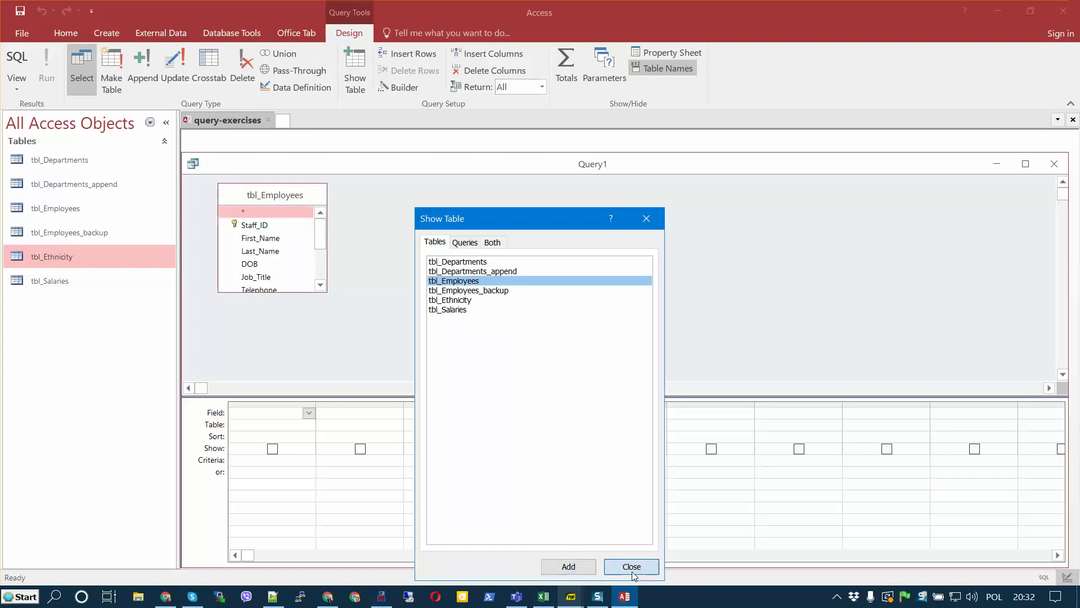
Close the Show Table dialog and look over the tbl_Employees fields available for the query
left_click(632, 566)
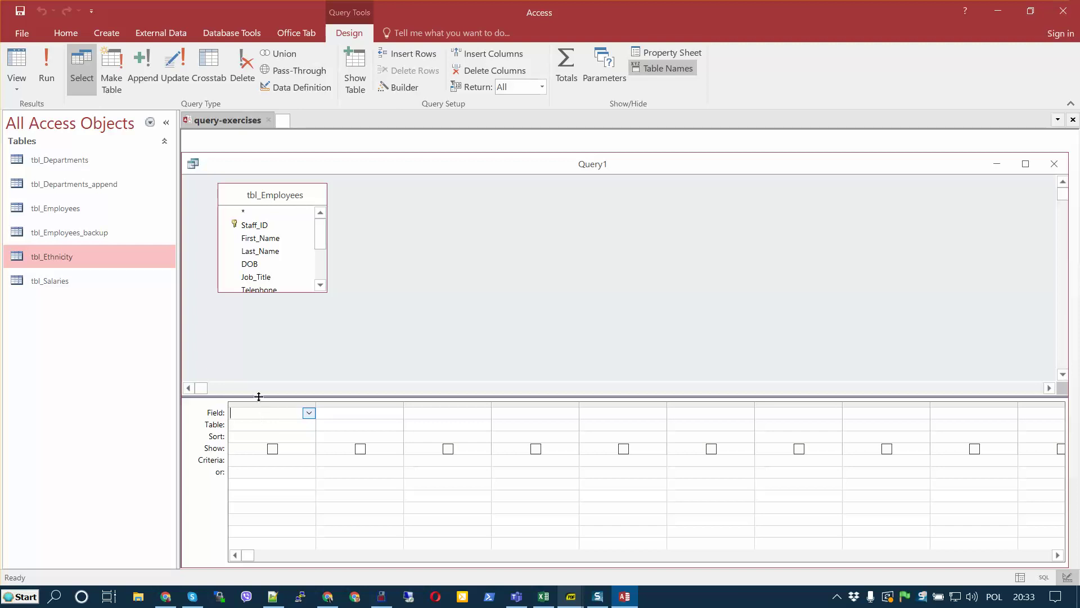
left_click(254, 264)
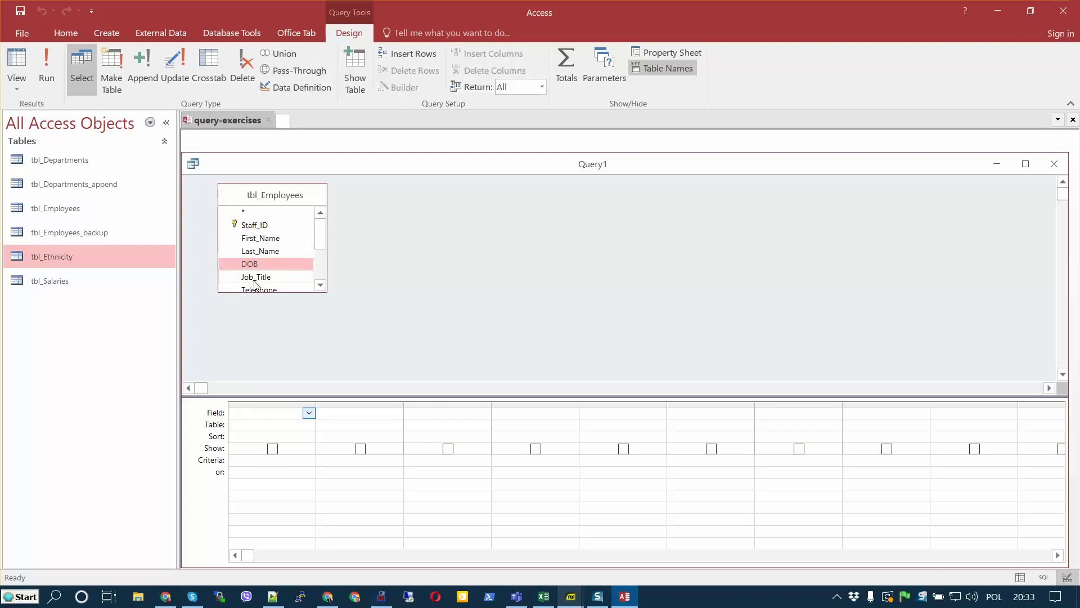
left_click(254, 277)
left_click(266, 238)
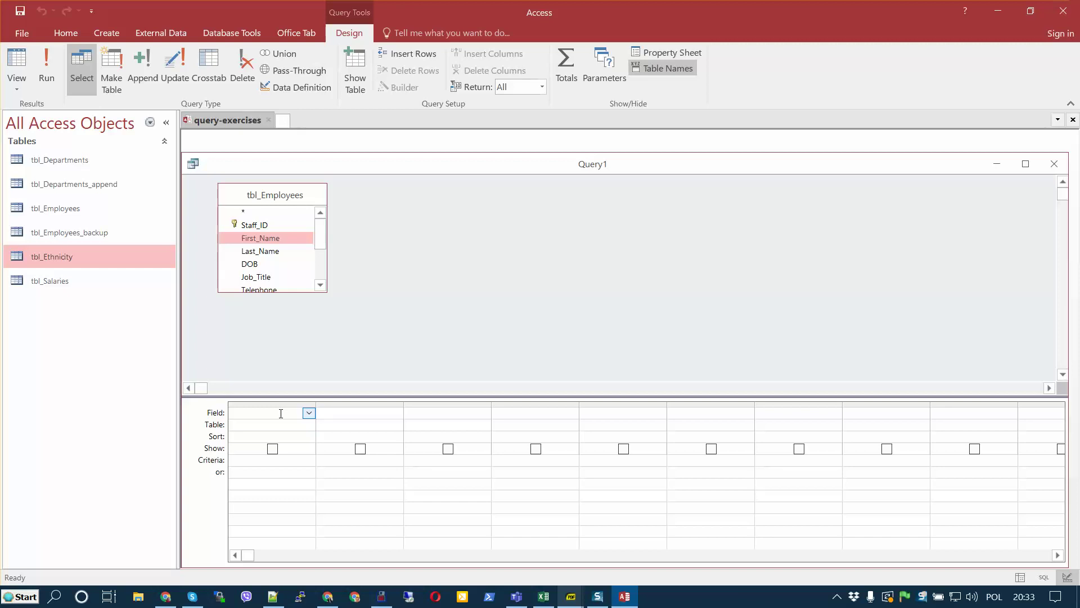
Switch to the individual tasks PDF and review the Task One field requirements and the first Task Two wildcard exercise
mouse_move(578, 602)
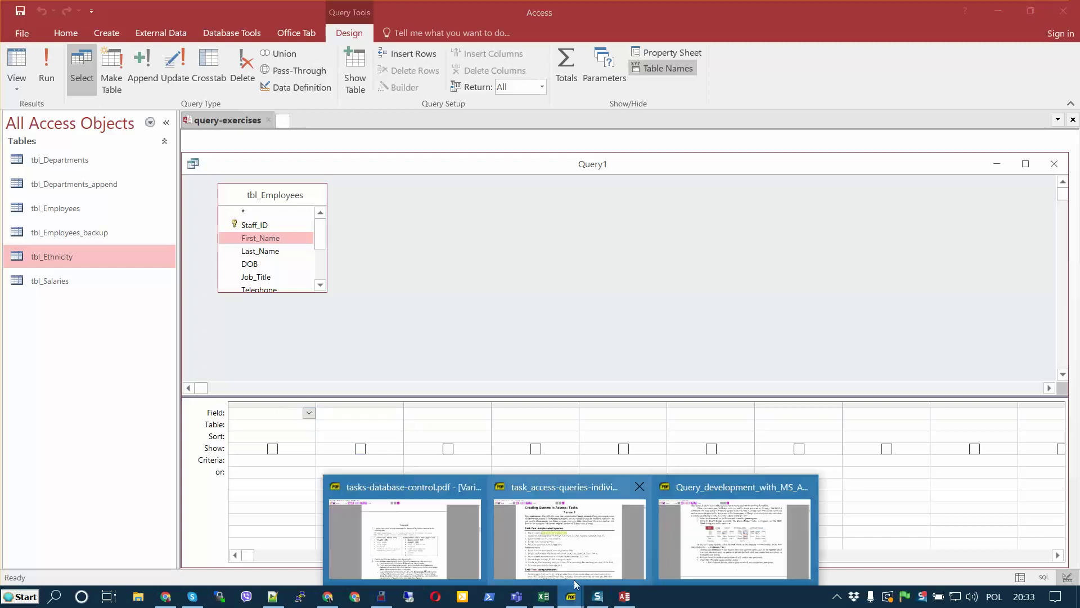
left_click(571, 551)
left_click_drag(250, 277, 821, 277)
scroll(585, 386, "down", 3)
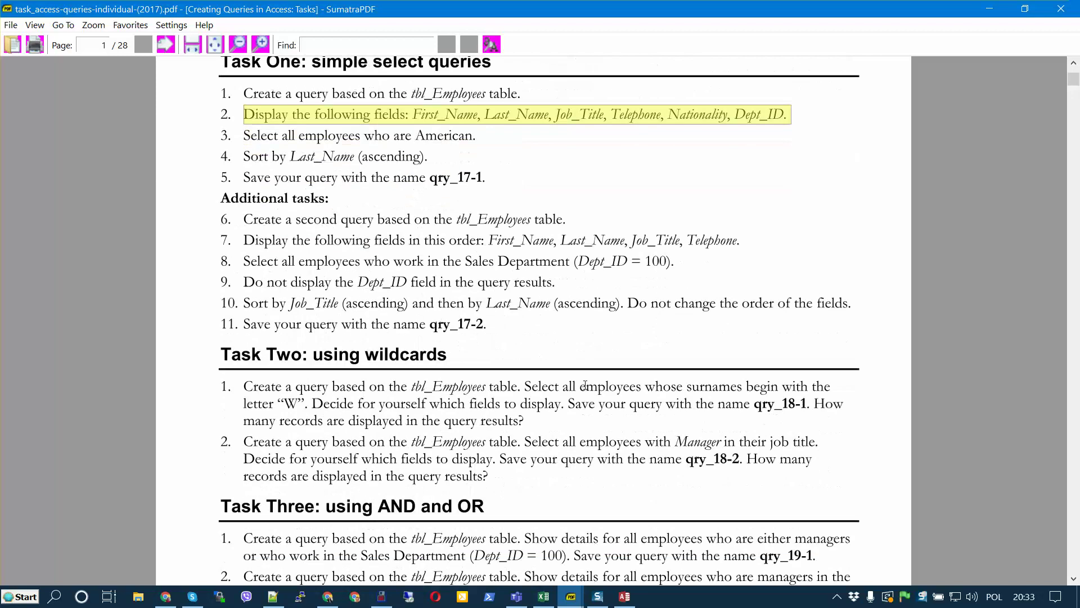
left_click(302, 394)
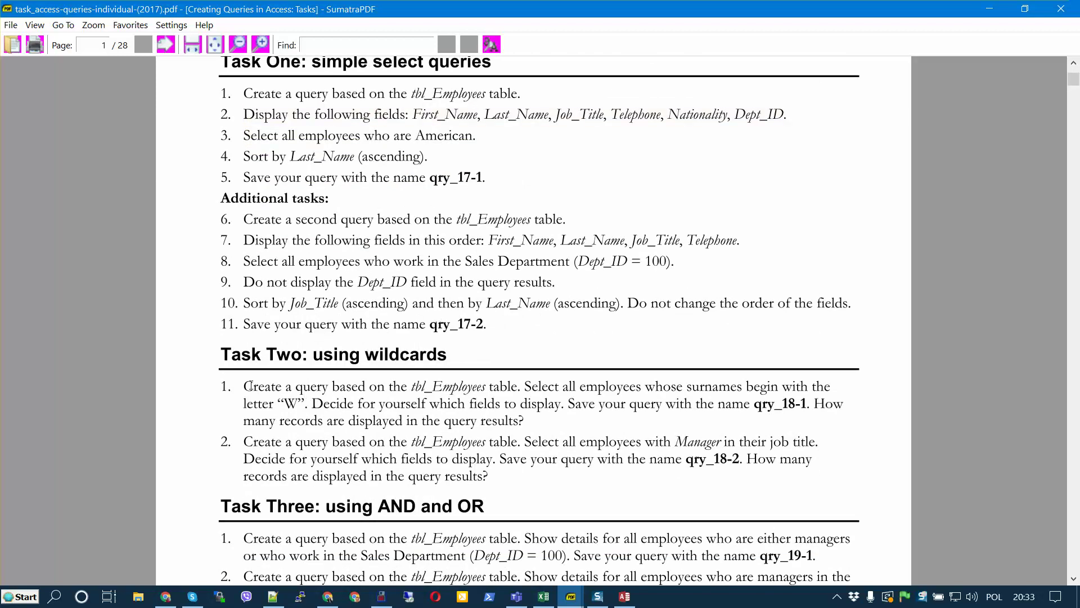
left_click_drag(250, 386, 529, 419)
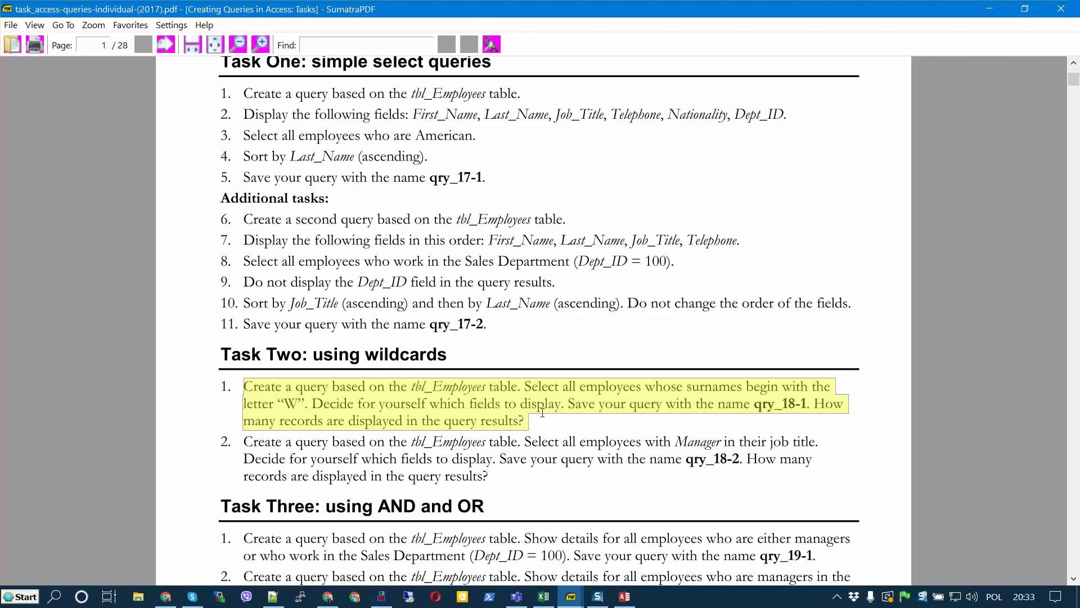
Switch back to Access and add First_Name and Last_Name from tbl_Employees to the query grid
left_click(626, 601)
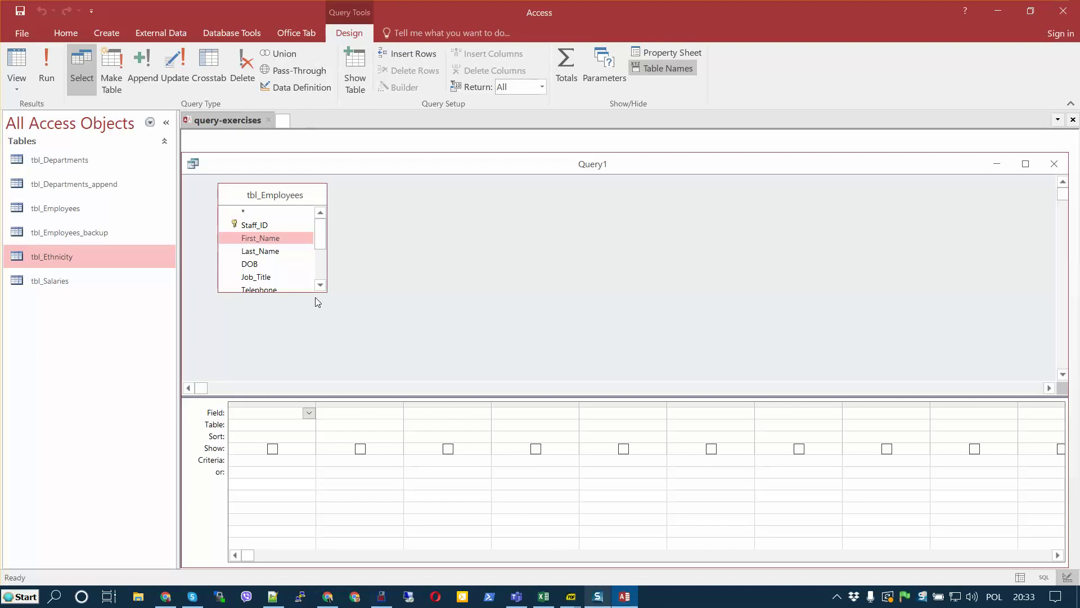
double_click(261, 241)
double_click(269, 250)
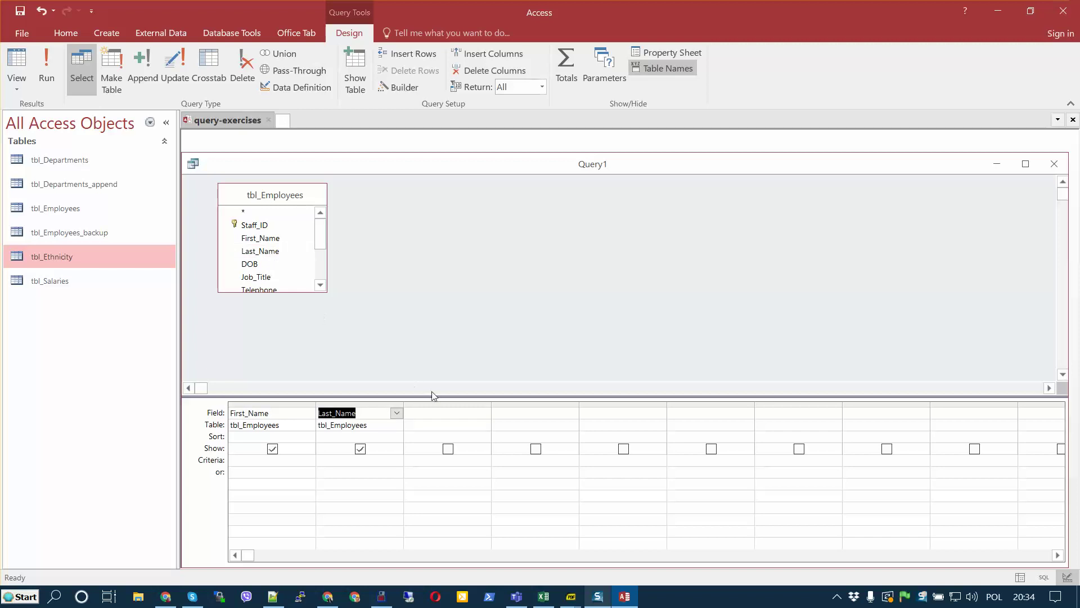
Recheck the list of fields required by Task One in the individual tasks PDF
left_click(571, 596)
left_click(582, 563)
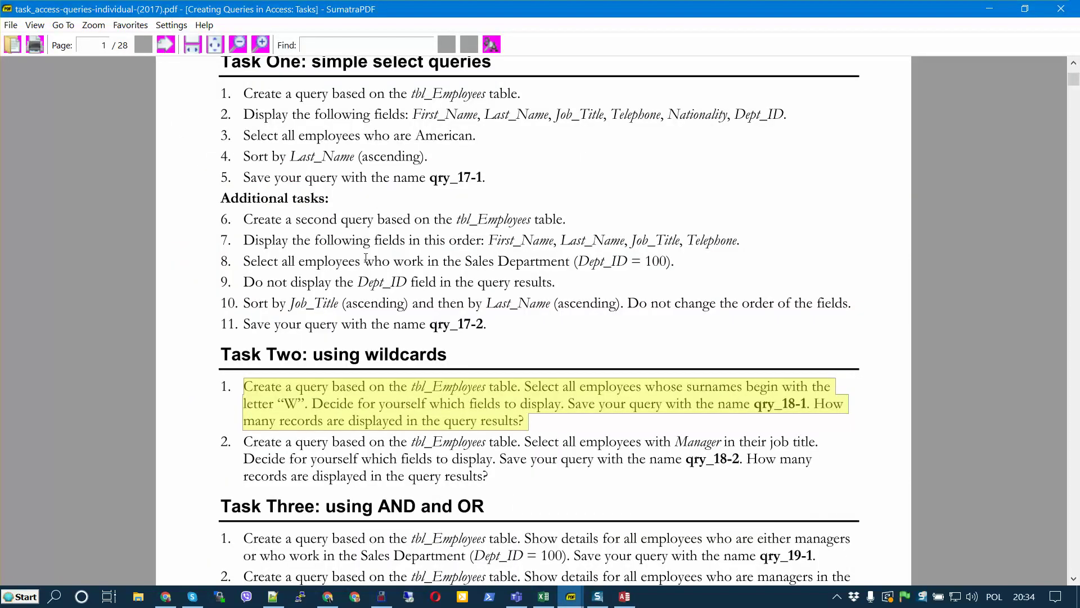
scroll(450, 198, "up", 2)
left_click_drag(417, 165, 812, 164)
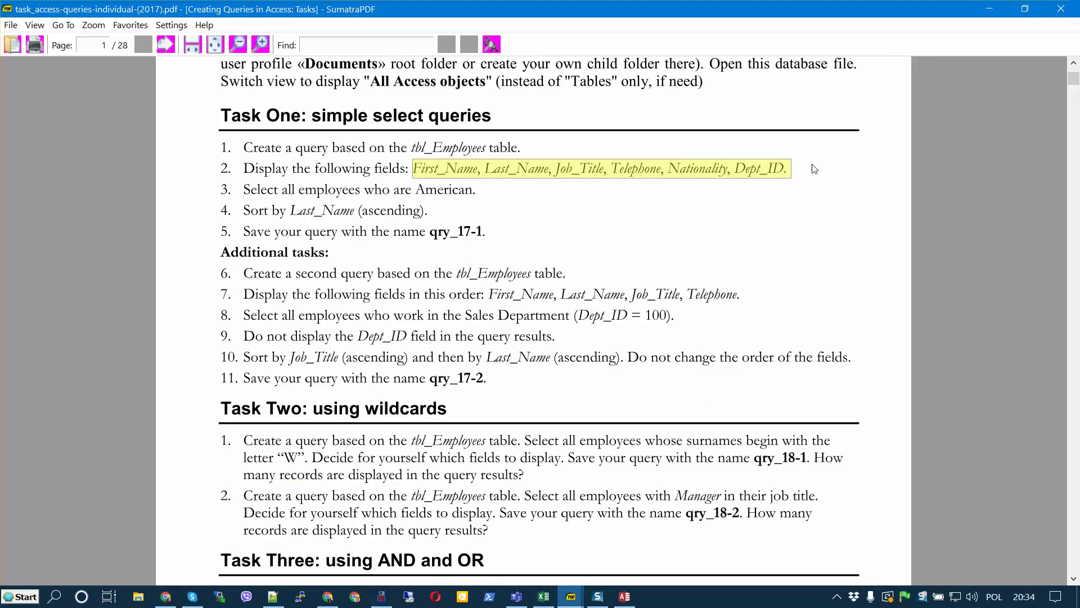
Return to Access and add the DOB, Job_Title and Telephone fields to the query grid
left_click(624, 597)
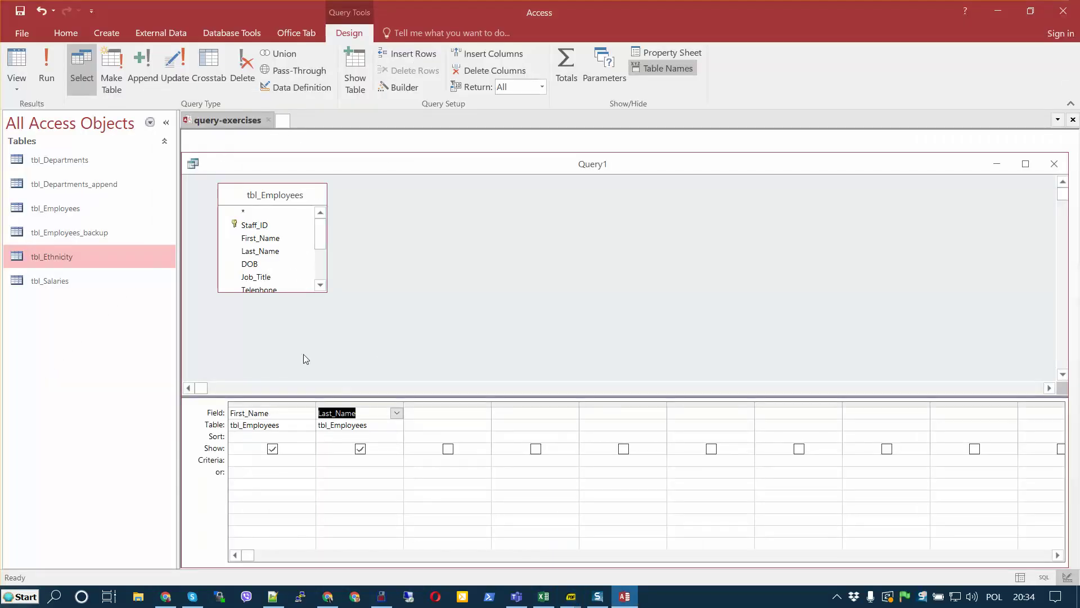
double_click(250, 264)
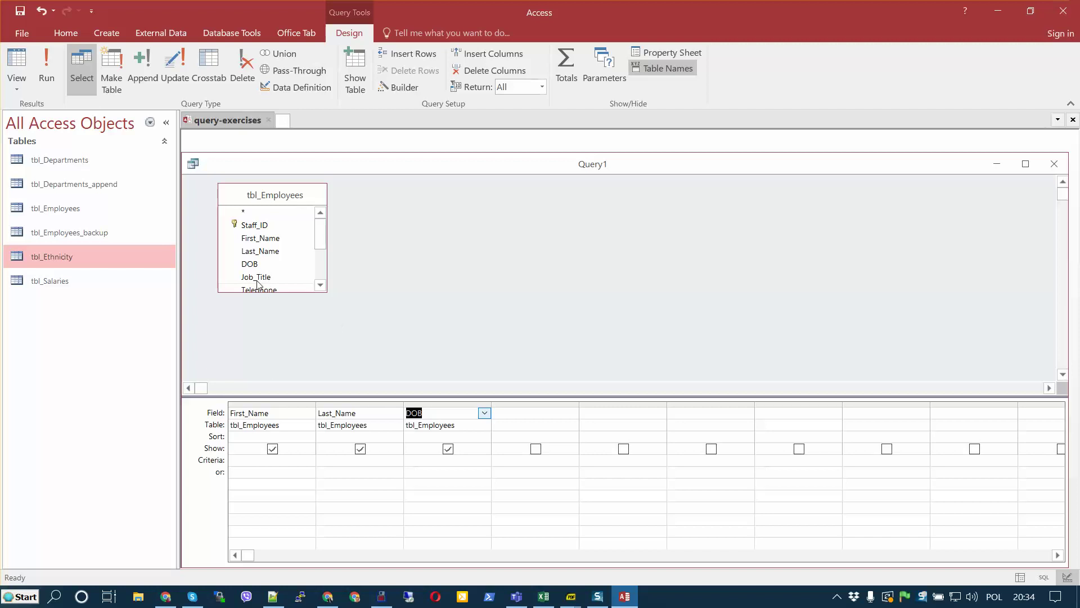
left_click_drag(257, 284, 546, 422)
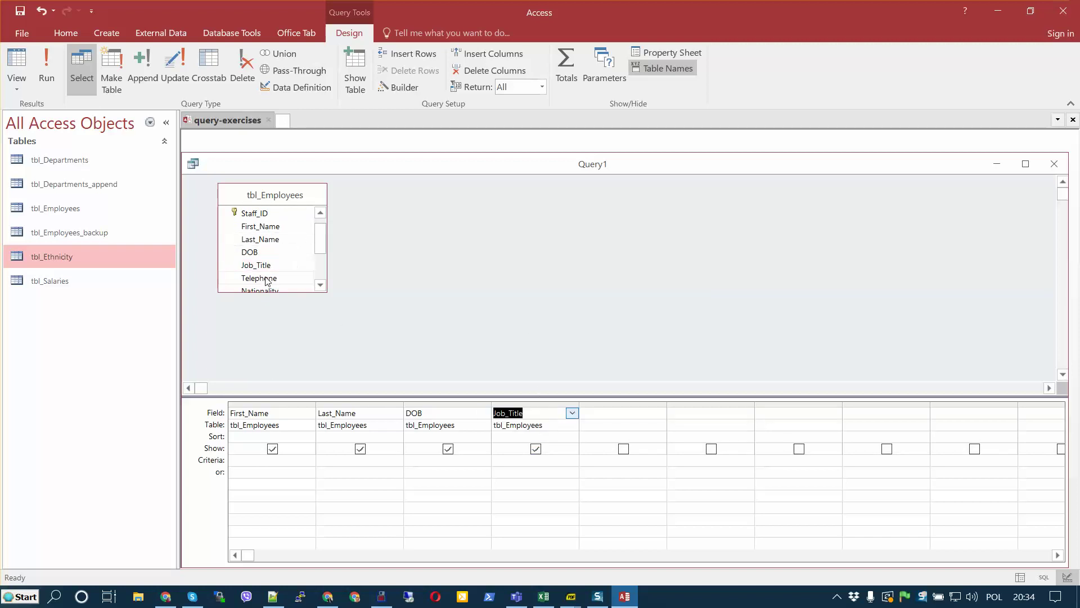
left_click_drag(265, 281, 621, 422)
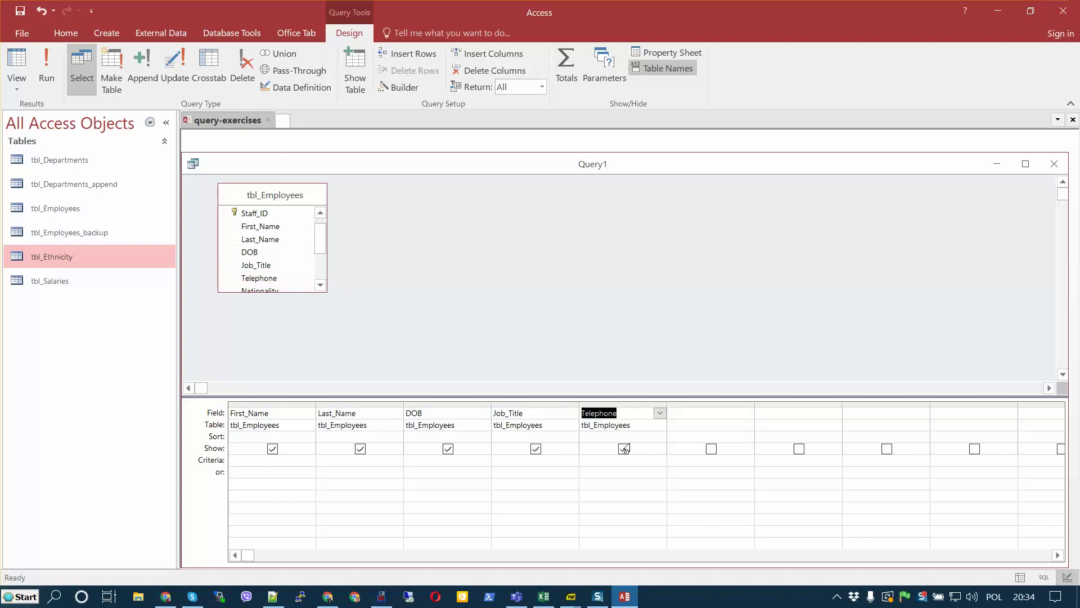
Fill the sixth query column with tbl_Employees as its table and Dept_ID as its field
left_click(693, 426)
left_click(748, 425)
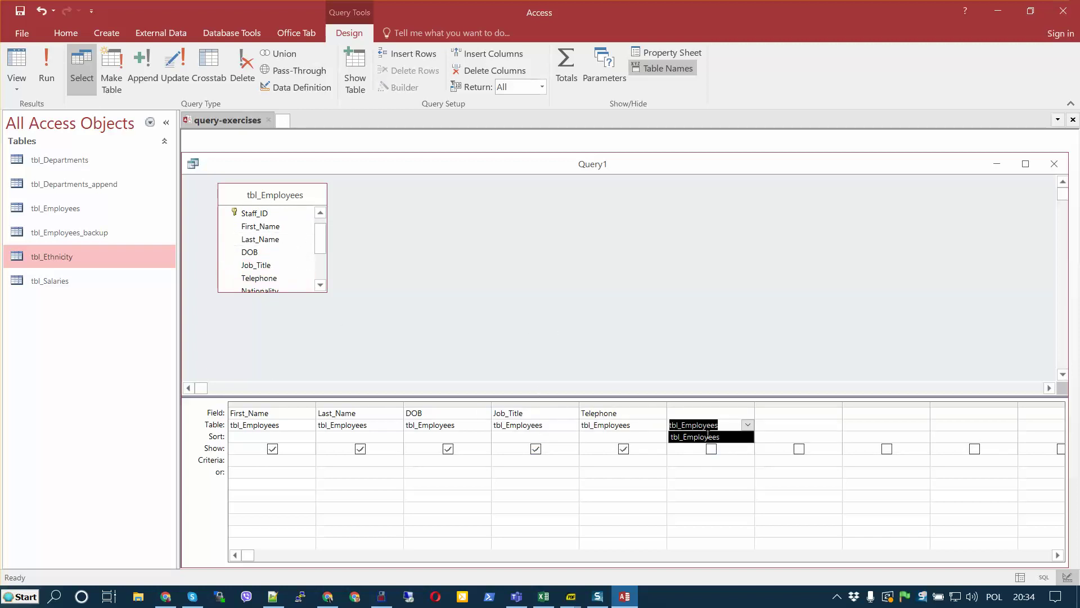
left_click(708, 436)
left_click(748, 413)
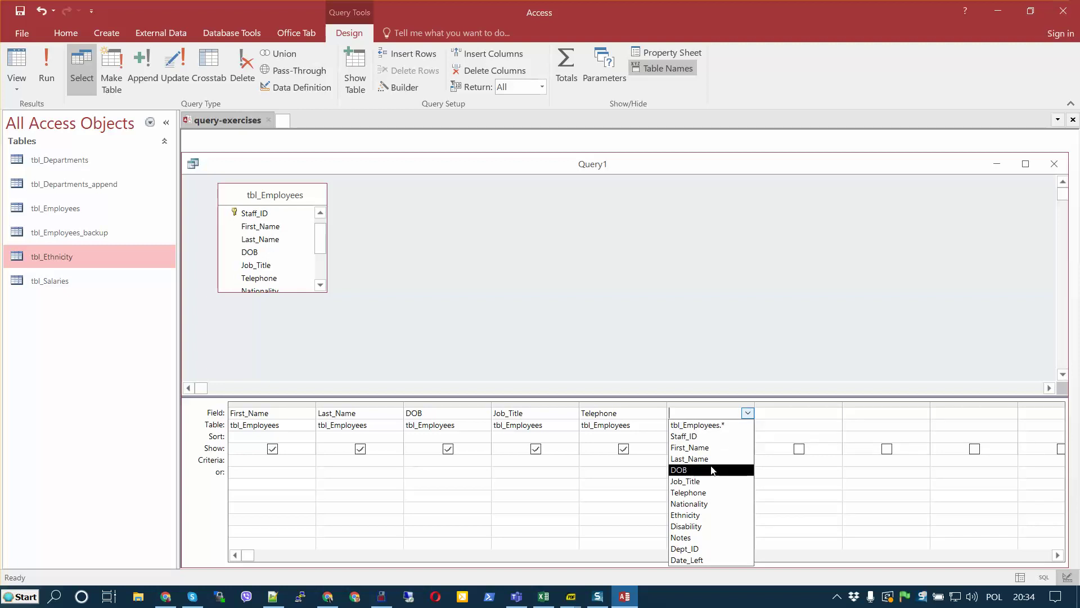
left_click(703, 549)
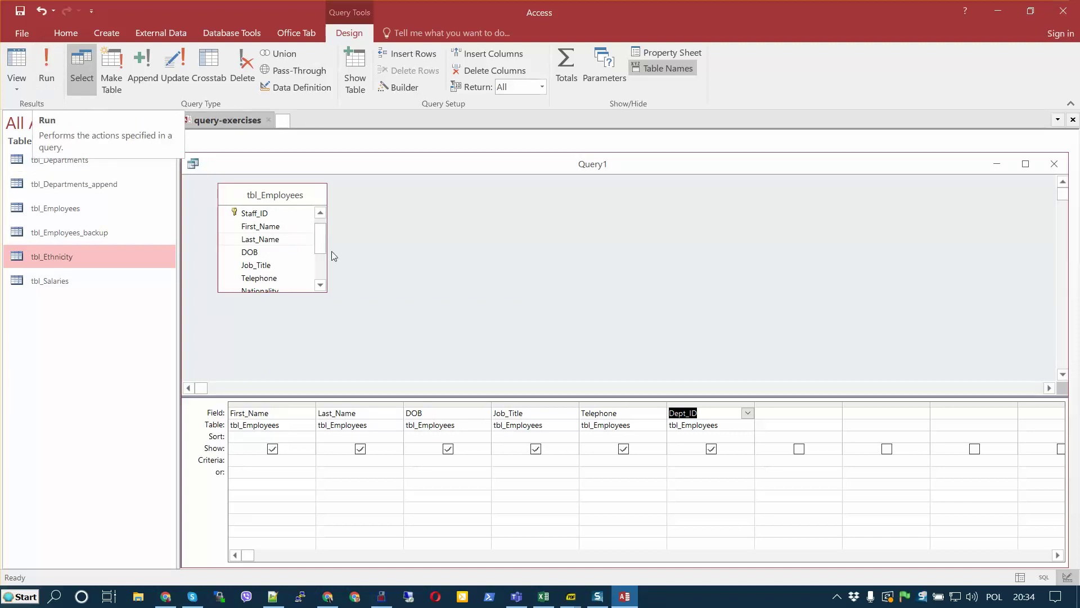
Save the query under the name 17-1
left_click(465, 285)
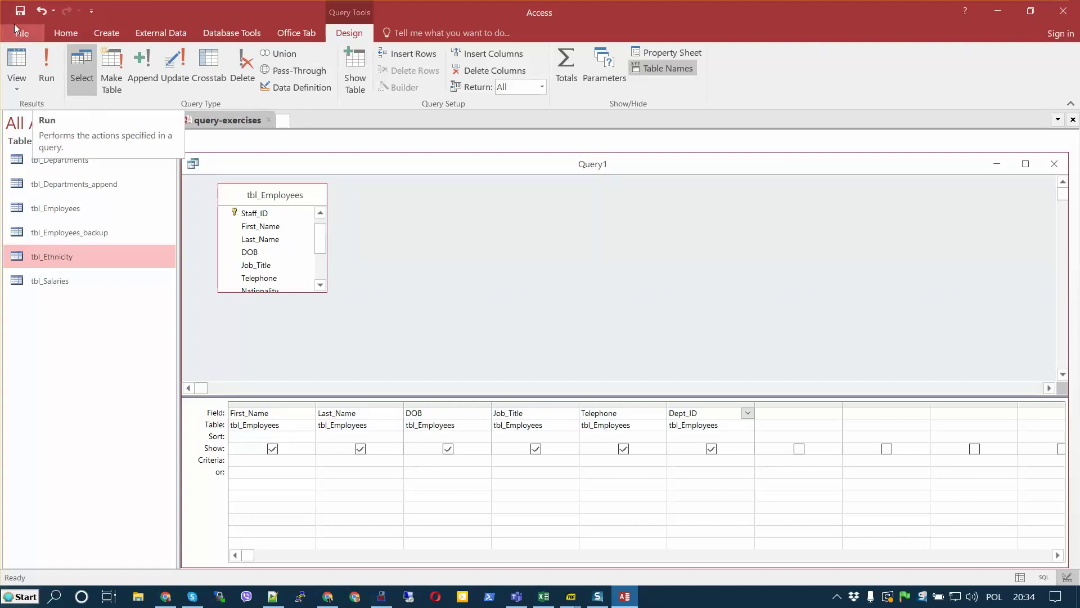
key("ctrl+s")
type("17-1")
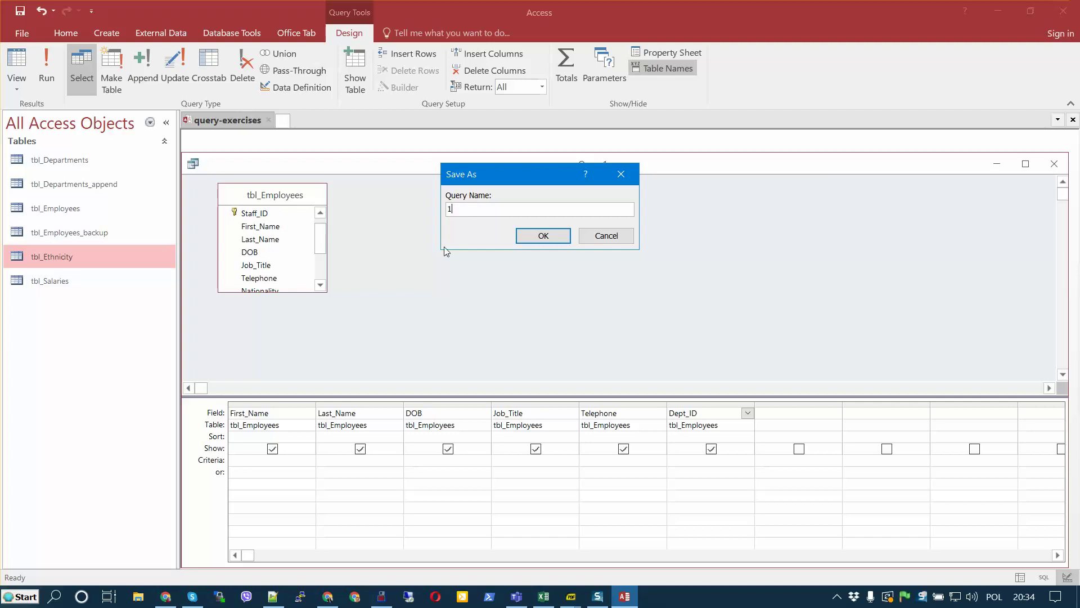
left_click(556, 235)
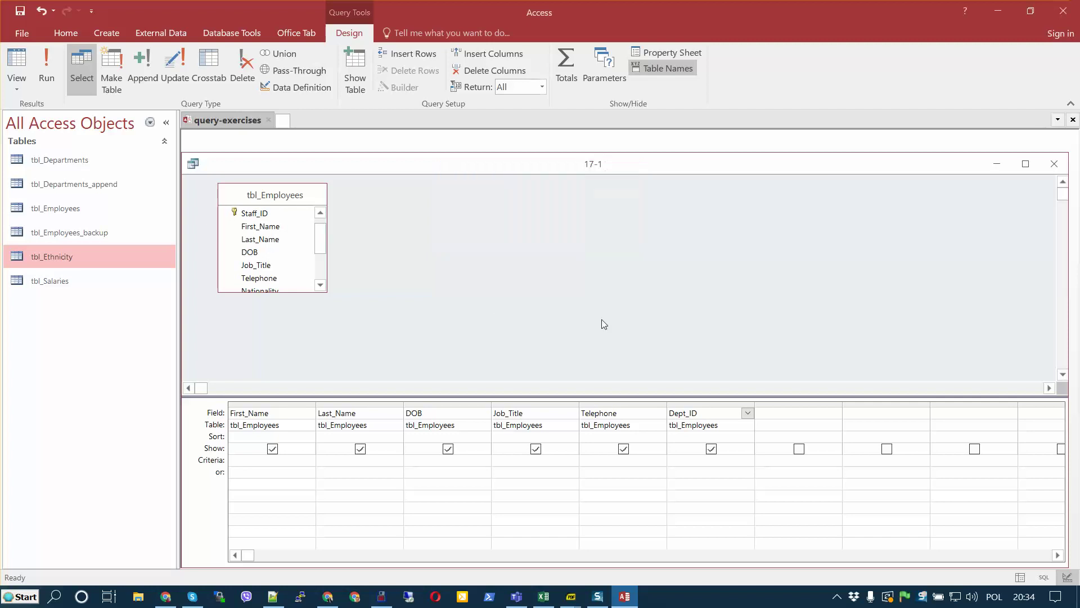
Run query 17-1 and view its results, then close and reopen it from the navigation pane and close it again
left_click(49, 69)
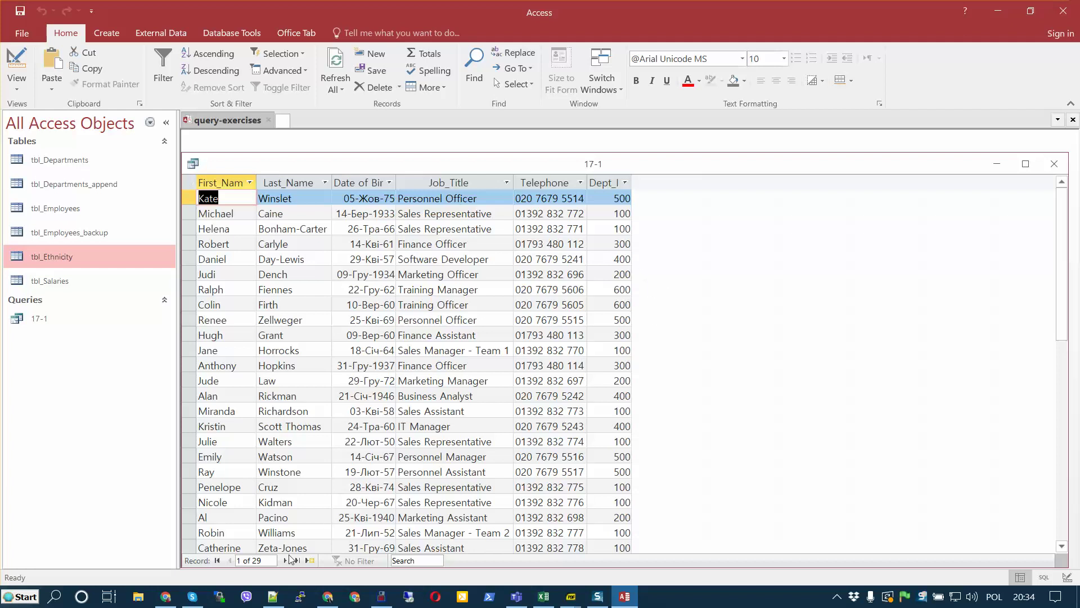
left_click(1053, 164)
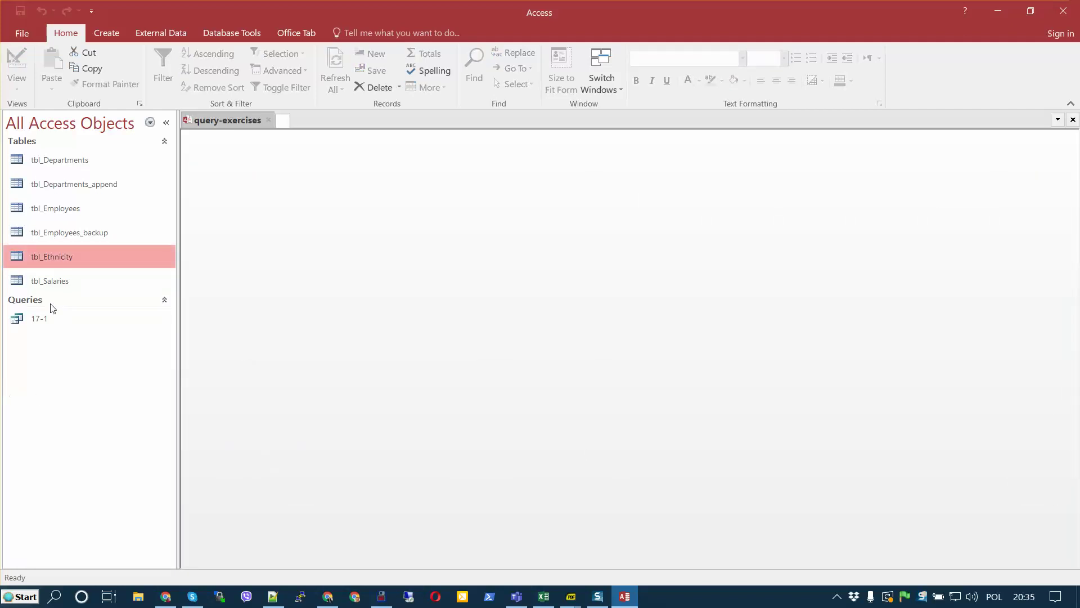
double_click(48, 318)
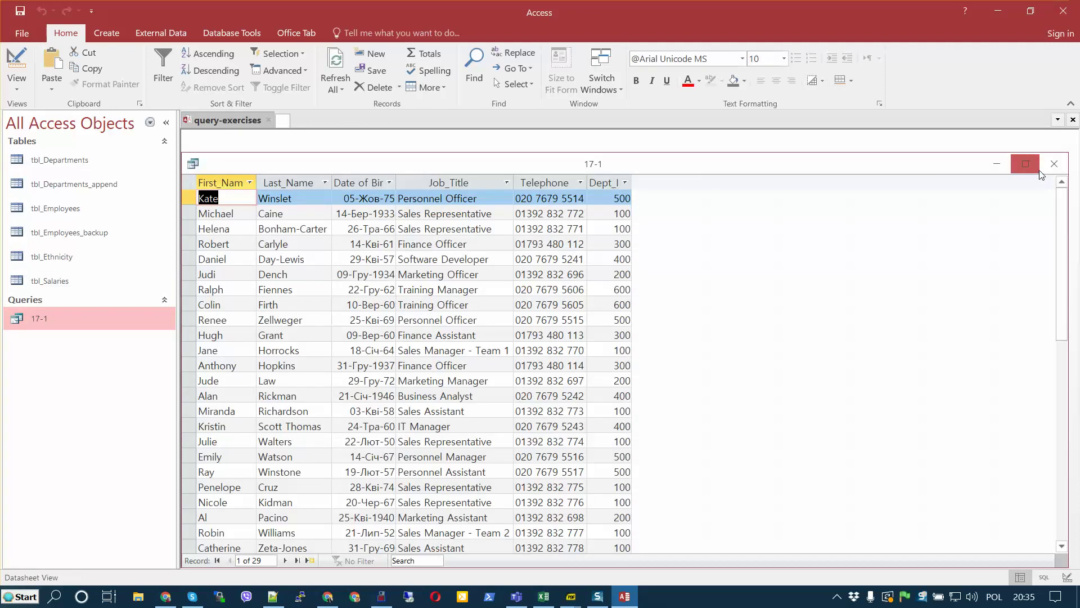
left_click(1053, 163)
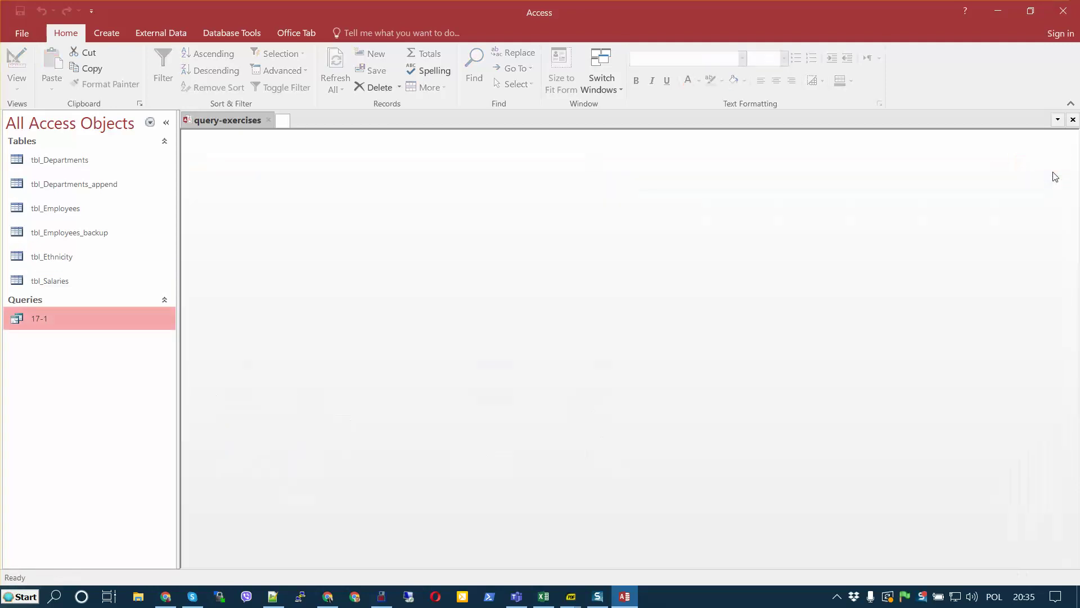
Open query 17-1 in Design View and look over the available query views, staying in Design View
right_click(79, 323)
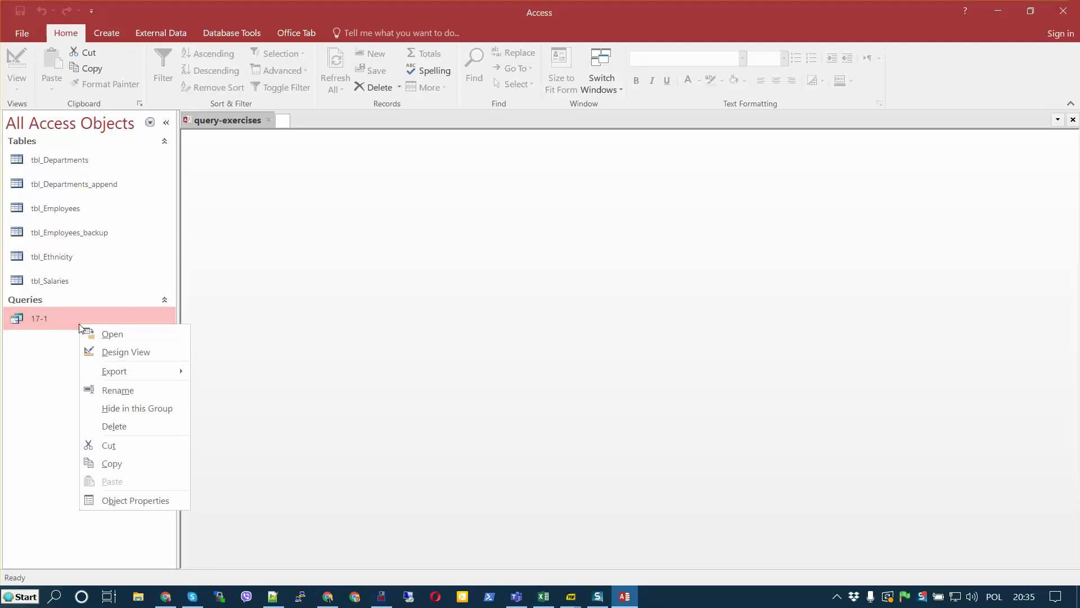
left_click(116, 354)
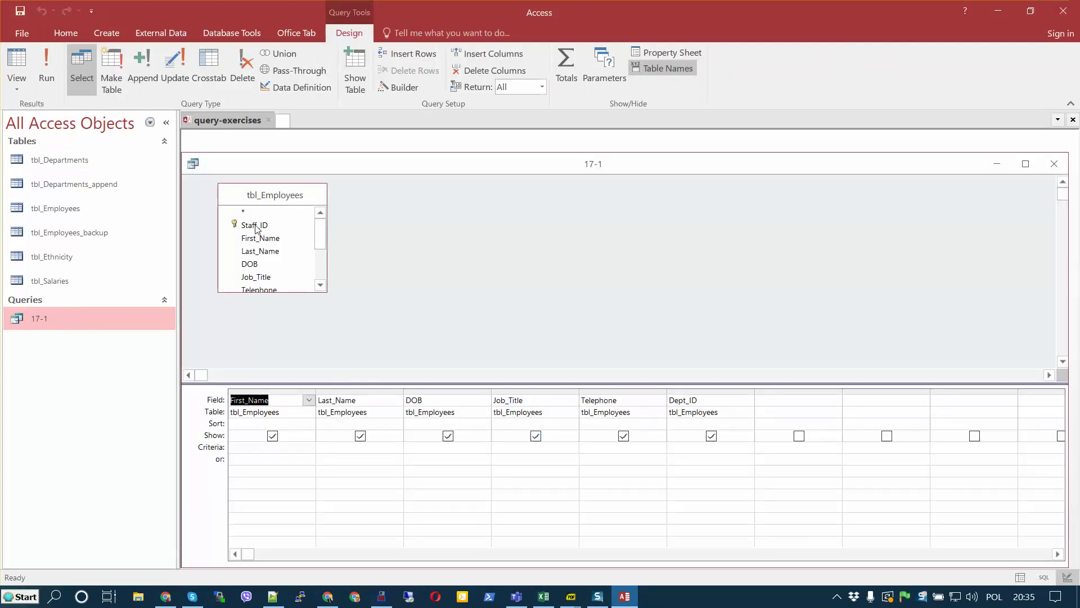
left_click(15, 90)
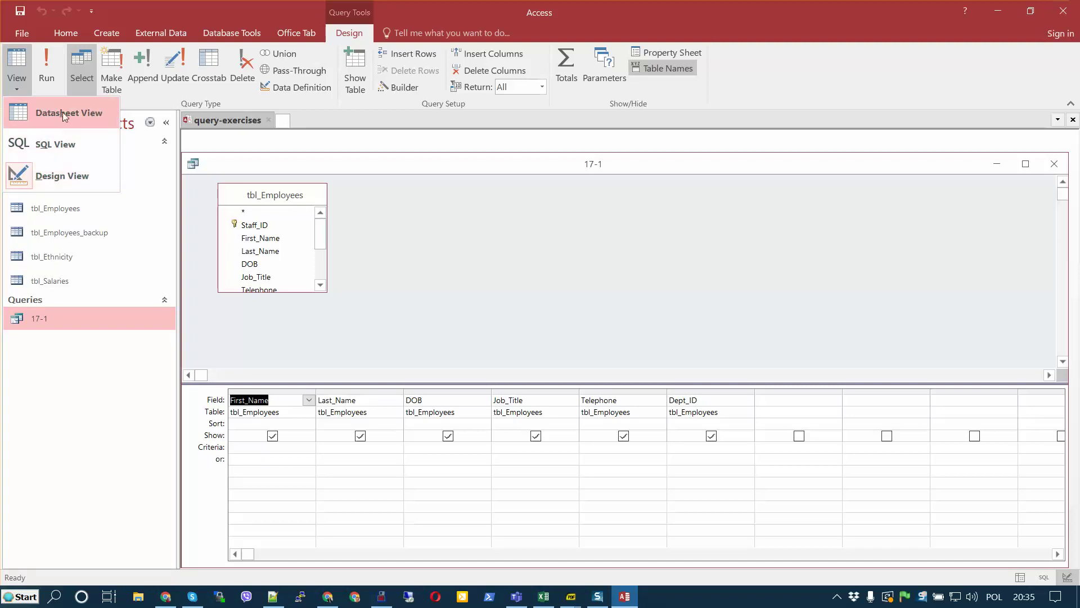
left_click(63, 175)
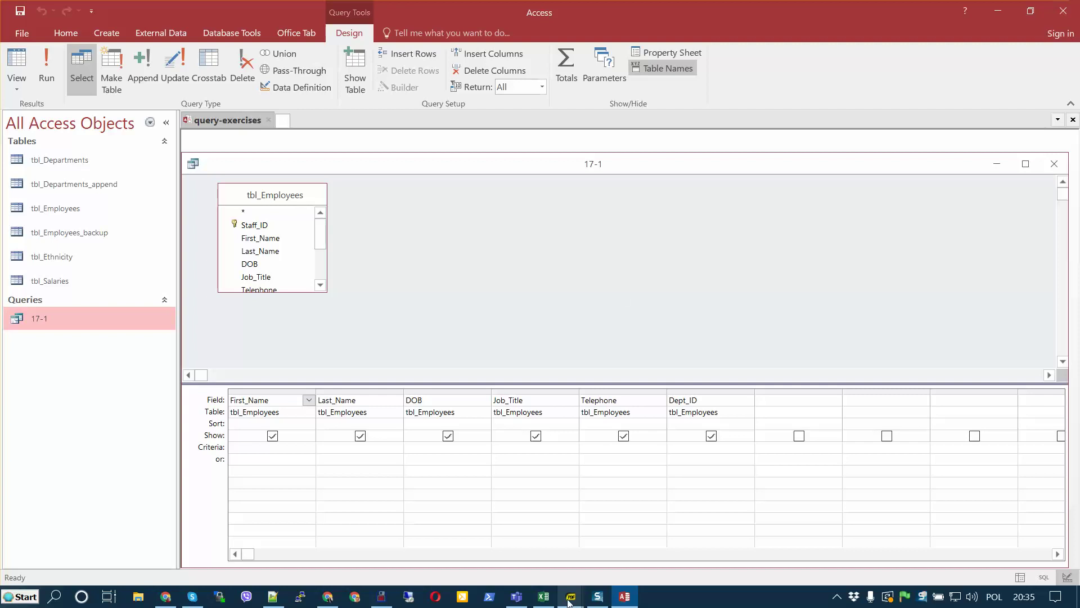
Switch to the individual tasks PDF and review Task One's instructions on selecting American employees and sorting by Last_Name
left_click(563, 551)
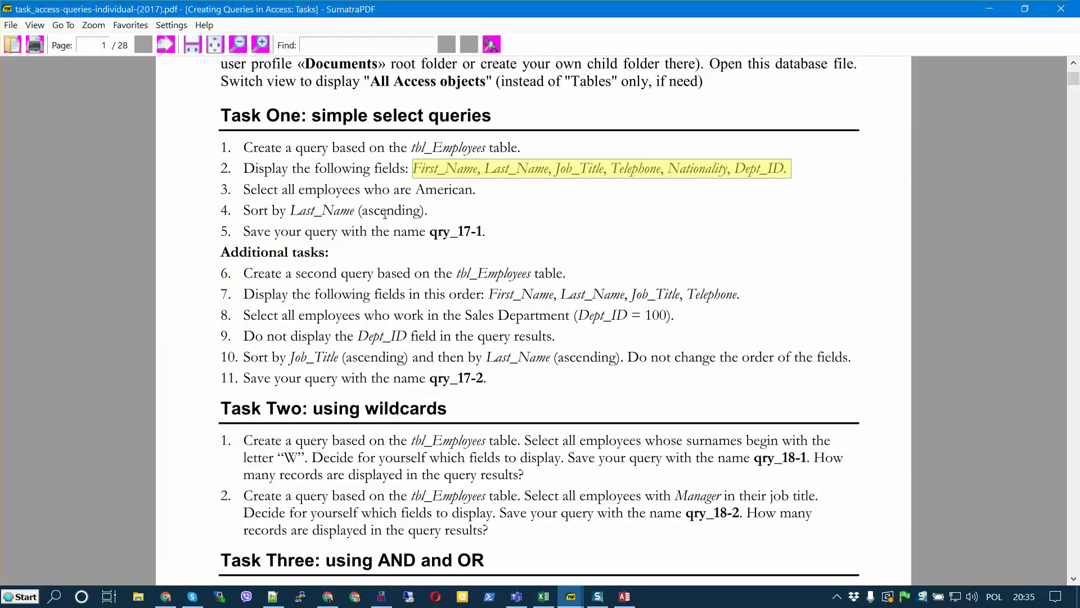
scroll(488, 223, "up", 1)
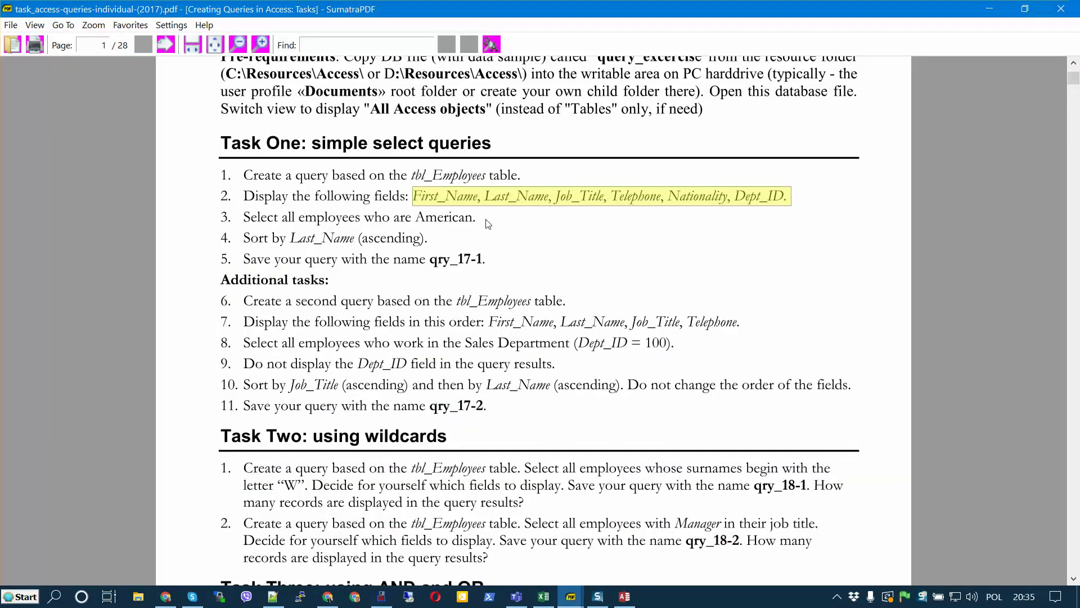
scroll(440, 246, "down", 1)
left_click_drag(243, 190, 438, 211)
left_click(439, 220)
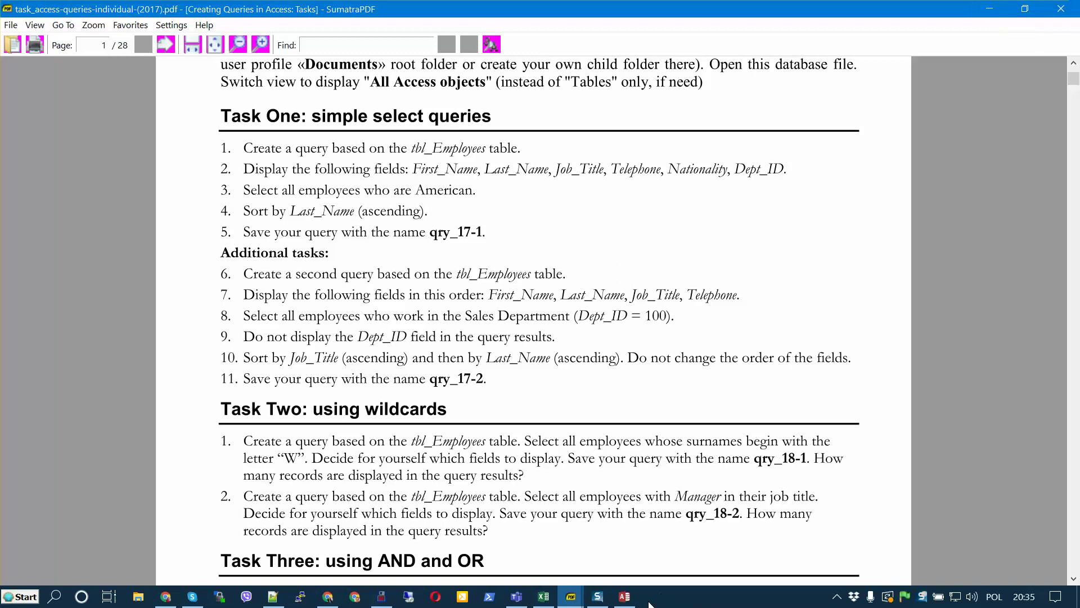
left_click_drag(244, 190, 484, 185)
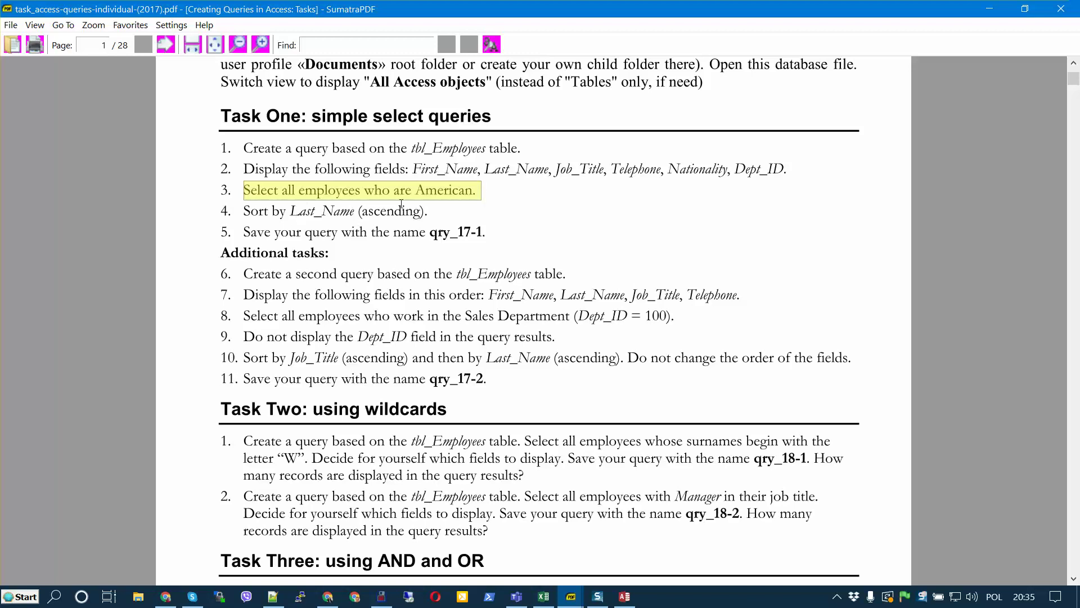
Switch to Access and try sorting query 17-1 by First_Name in ascending order, viewing the results before returning to Design View
left_click(624, 596)
left_click(298, 425)
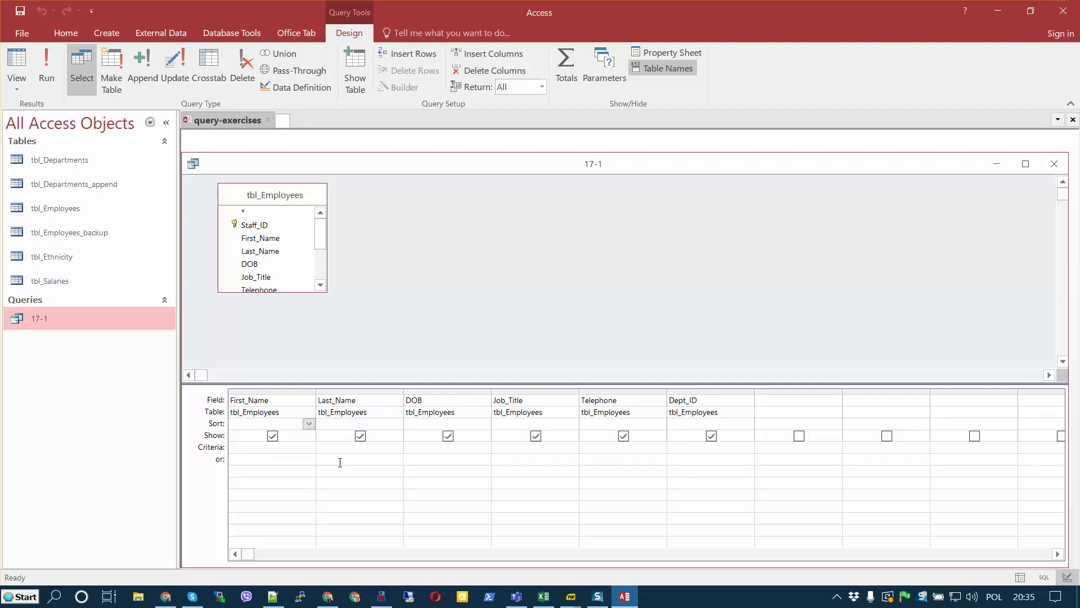
left_click(311, 427)
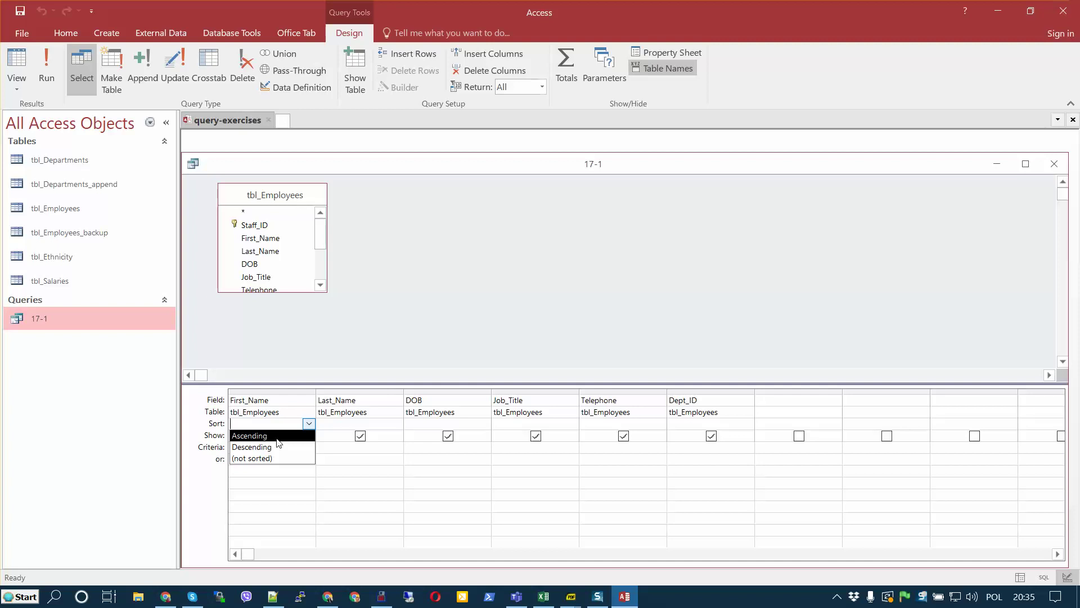
left_click(348, 425)
left_click(349, 425)
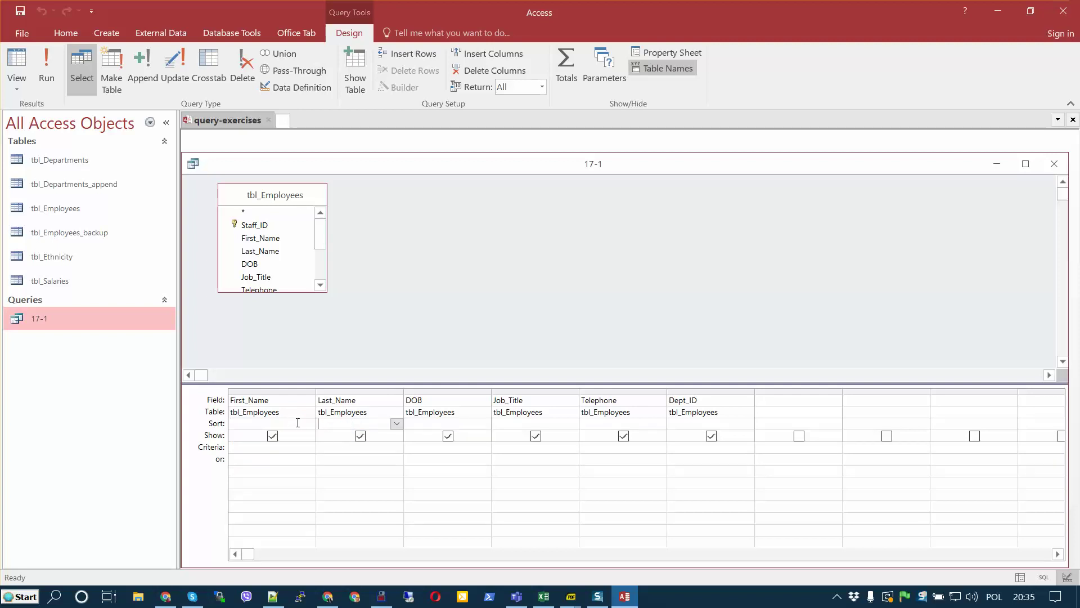
left_click(298, 423)
left_click(309, 423)
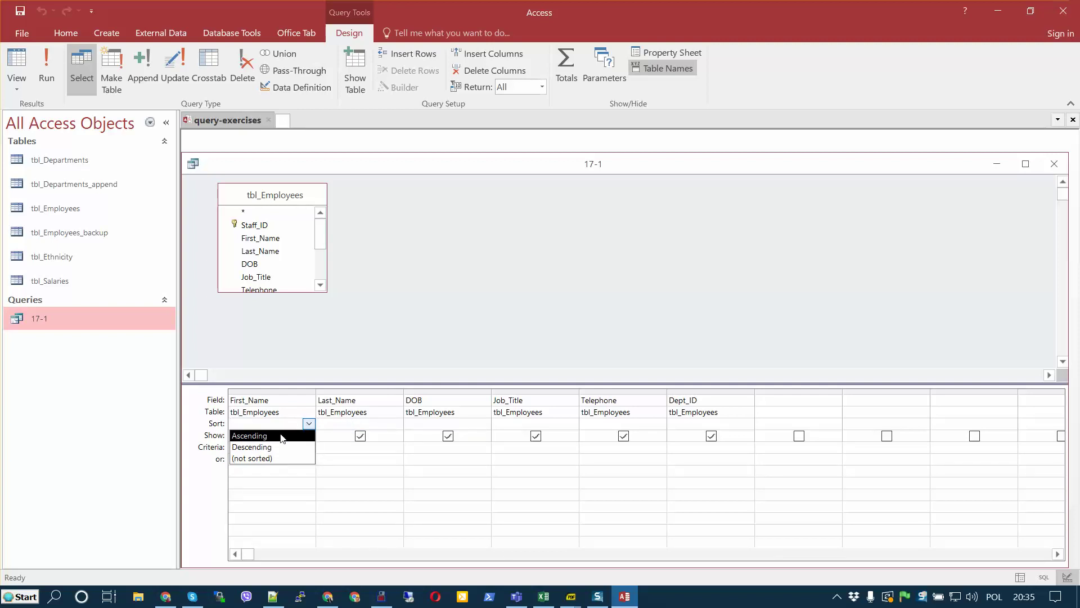
left_click(282, 437)
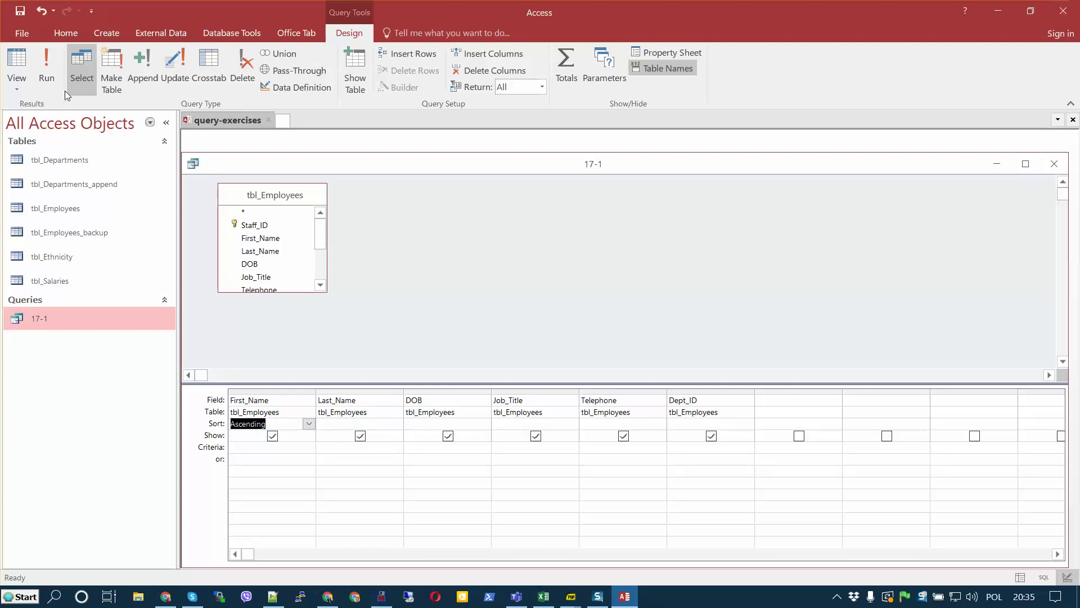
left_click(48, 72)
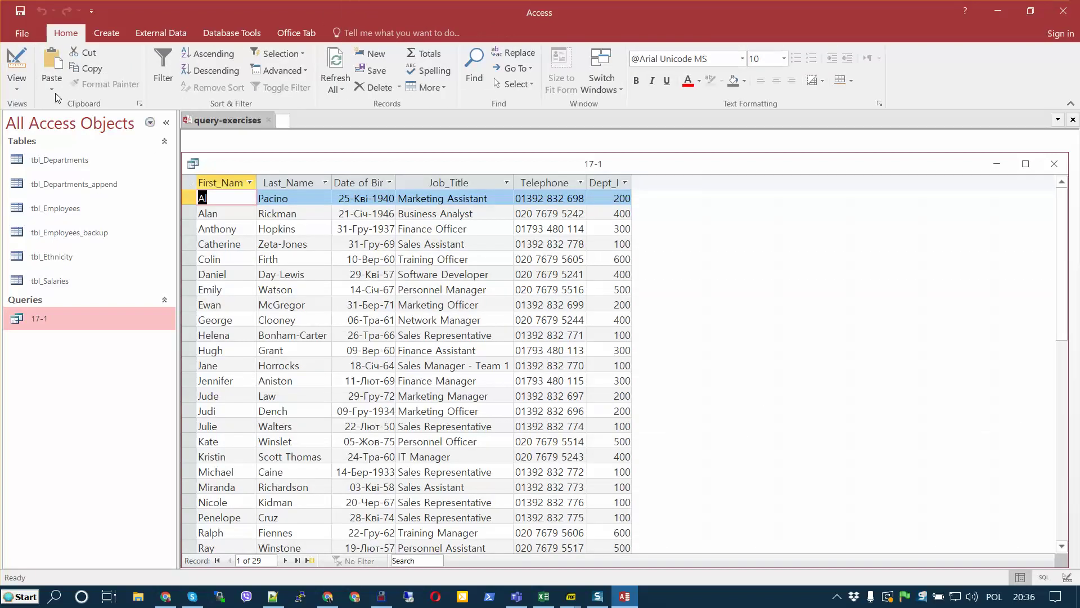
left_click(16, 71)
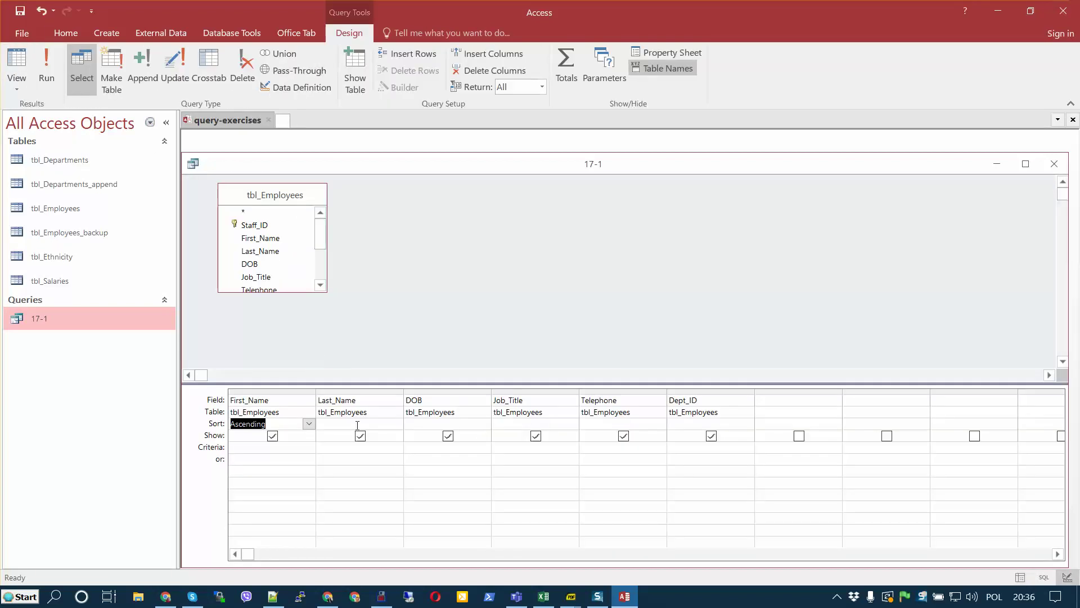
Set the Last_Name sort to Ascending and view the query results, returning to Design View
left_click(375, 423)
left_click(396, 424)
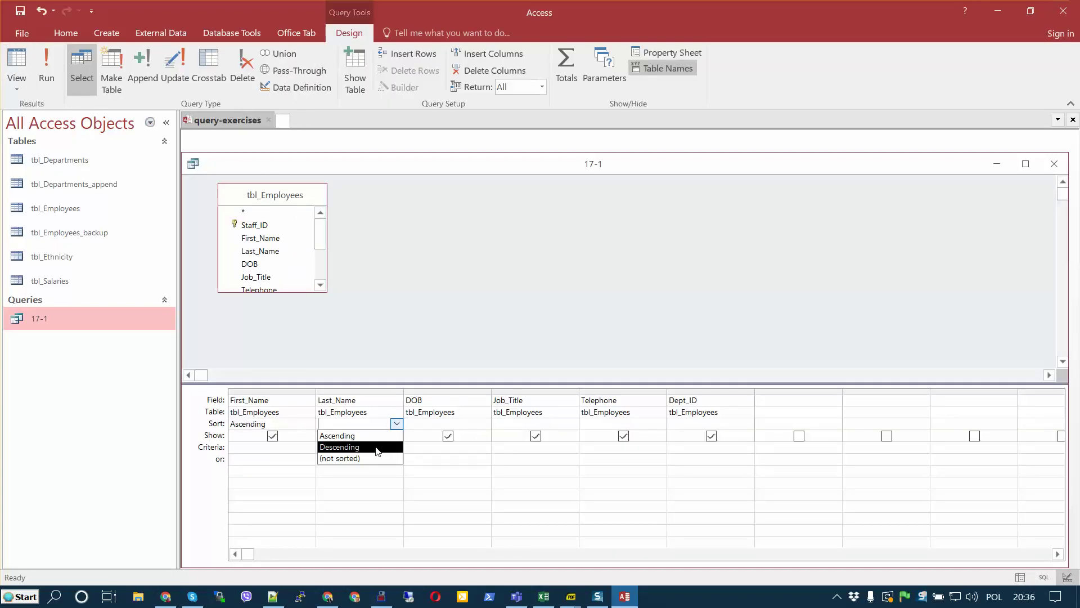
left_click(358, 436)
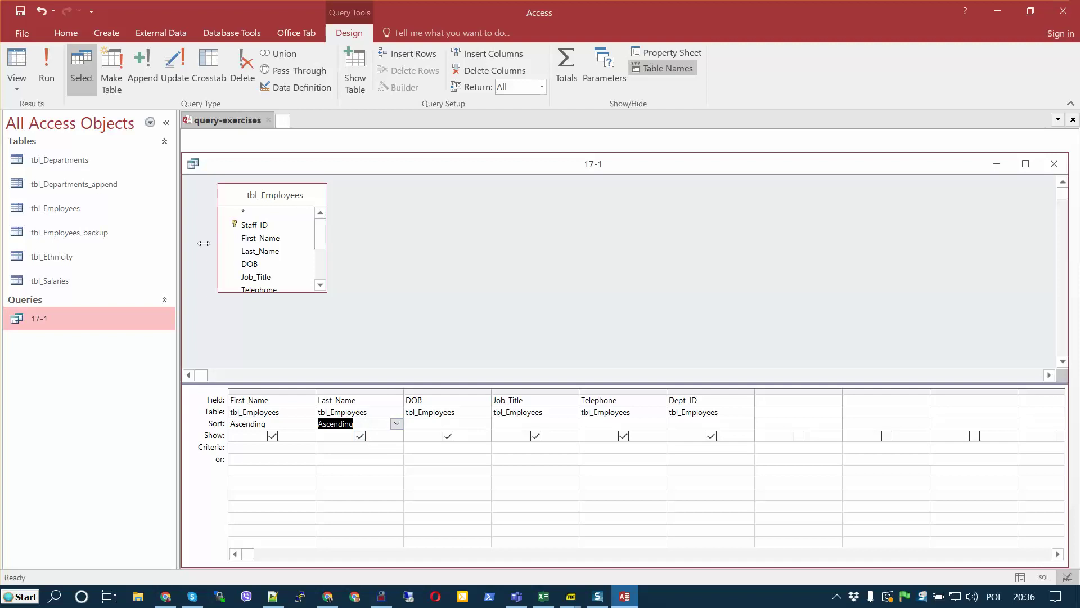
left_click(24, 61)
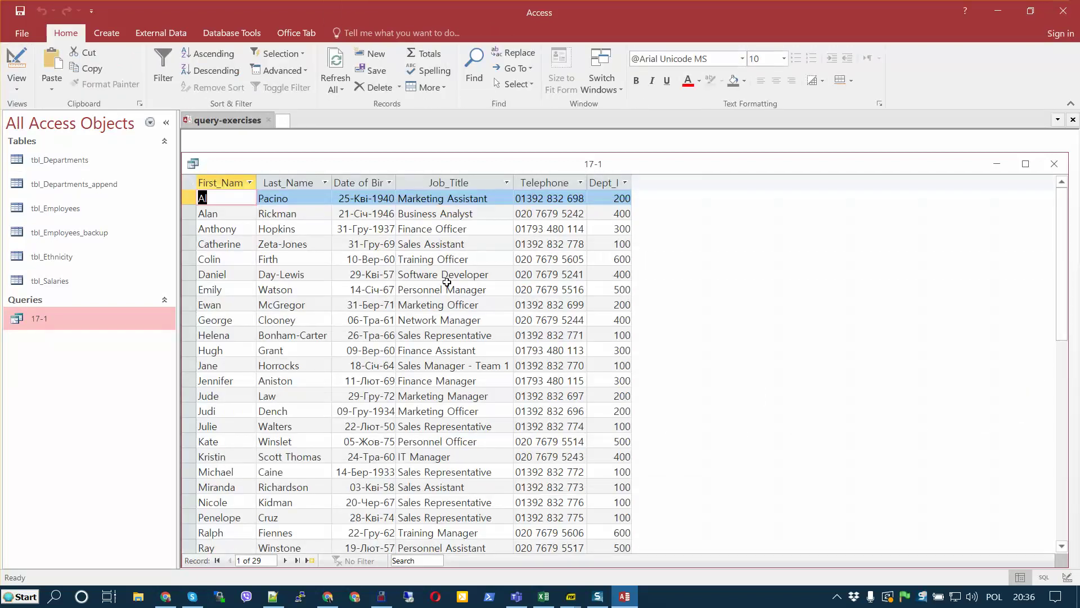
left_click(16, 62)
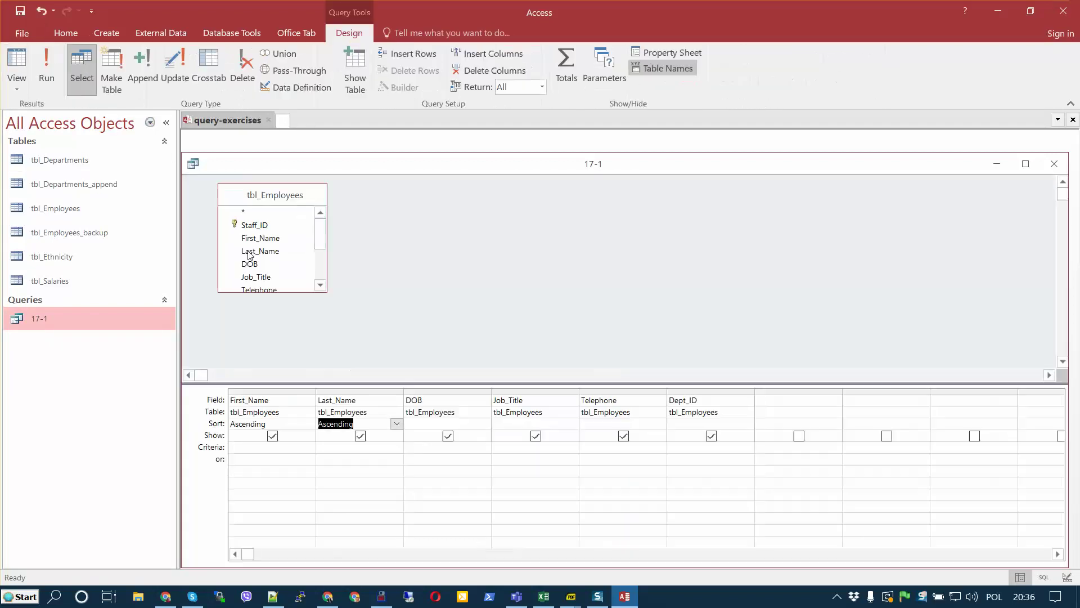
Set the First_Name sort to (not sorted) and view the results ordered by Last_Name only, returning to Design View
left_click(309, 424)
left_click(309, 424)
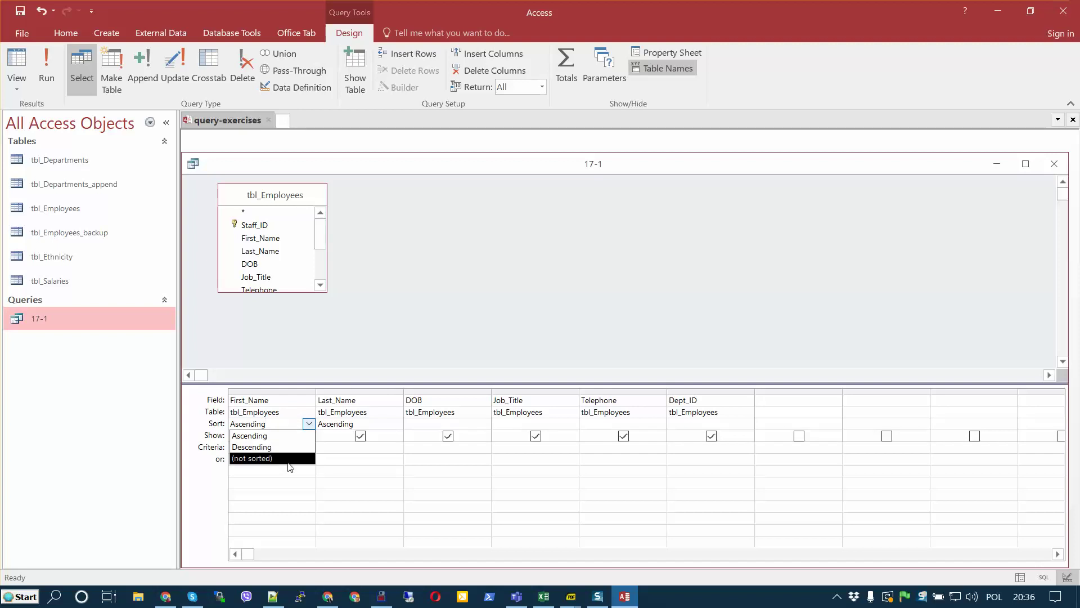
left_click(290, 458)
left_click(388, 425)
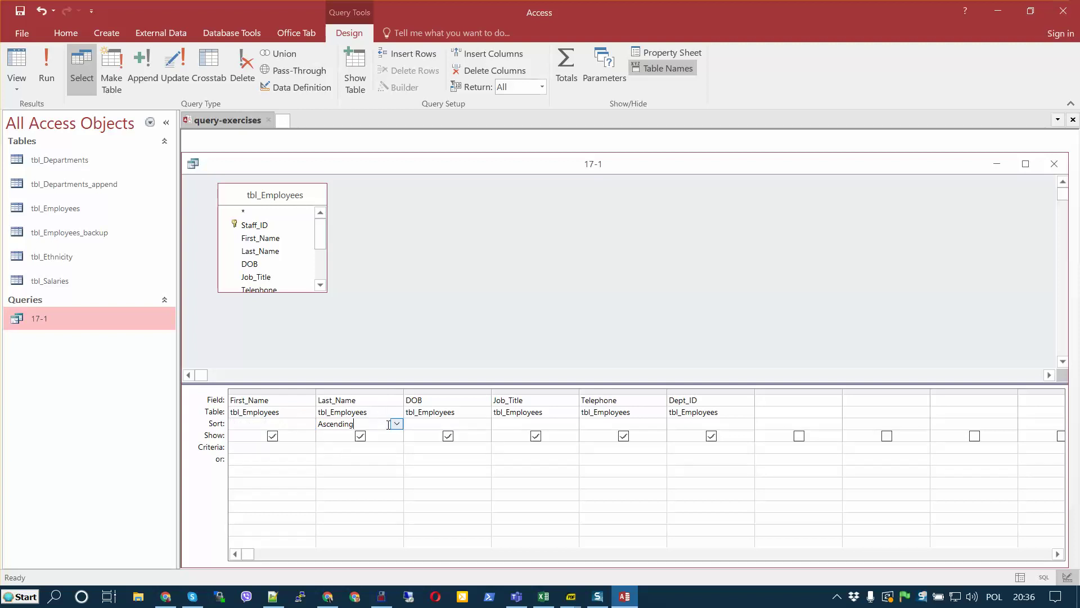
left_click(17, 64)
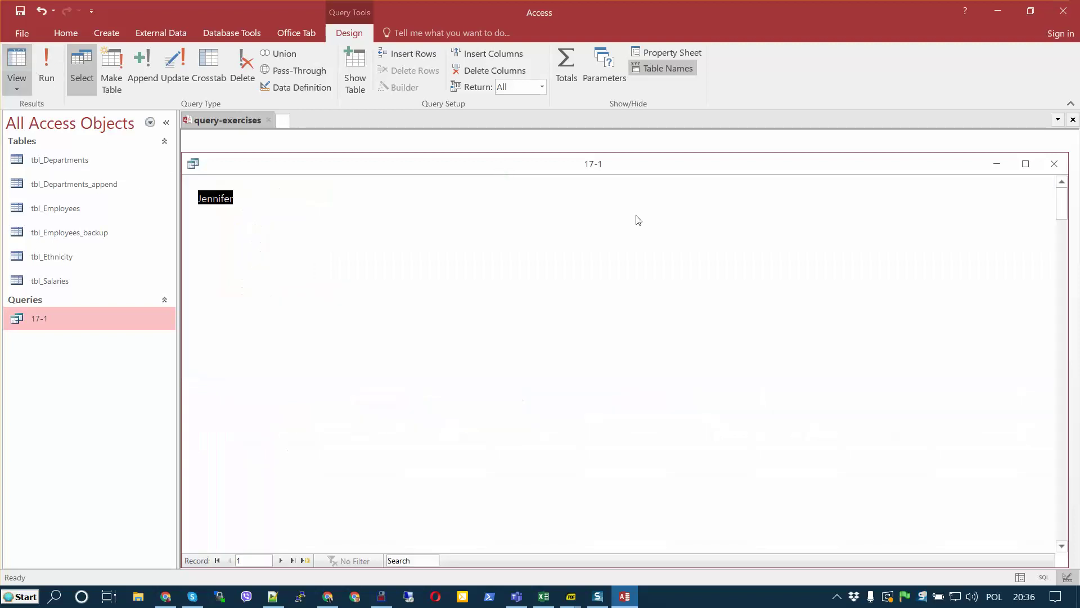
left_click(17, 65)
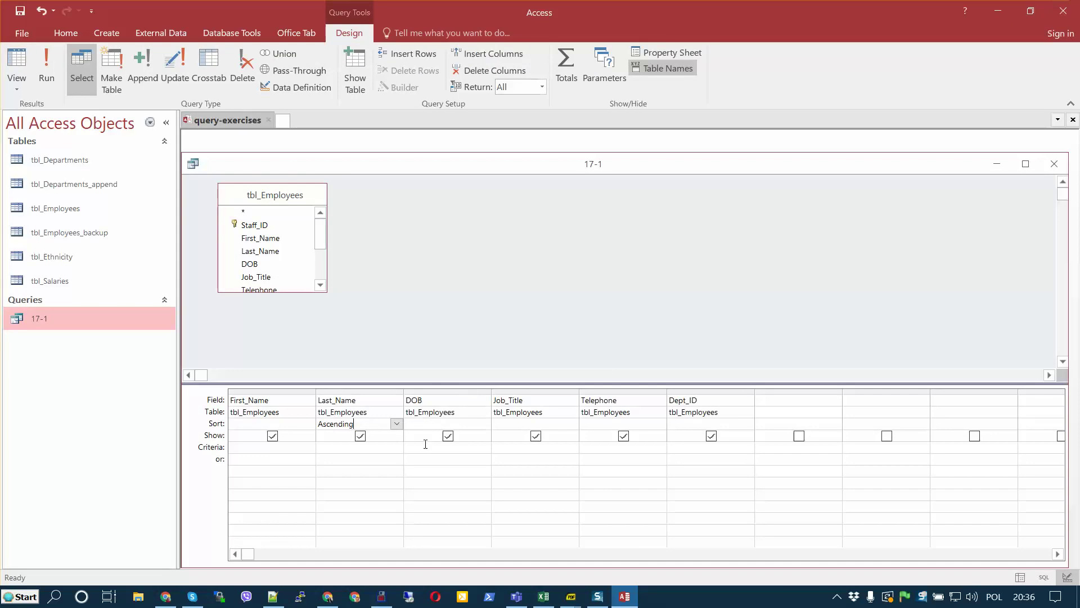
left_click(397, 425)
left_click(230, 447)
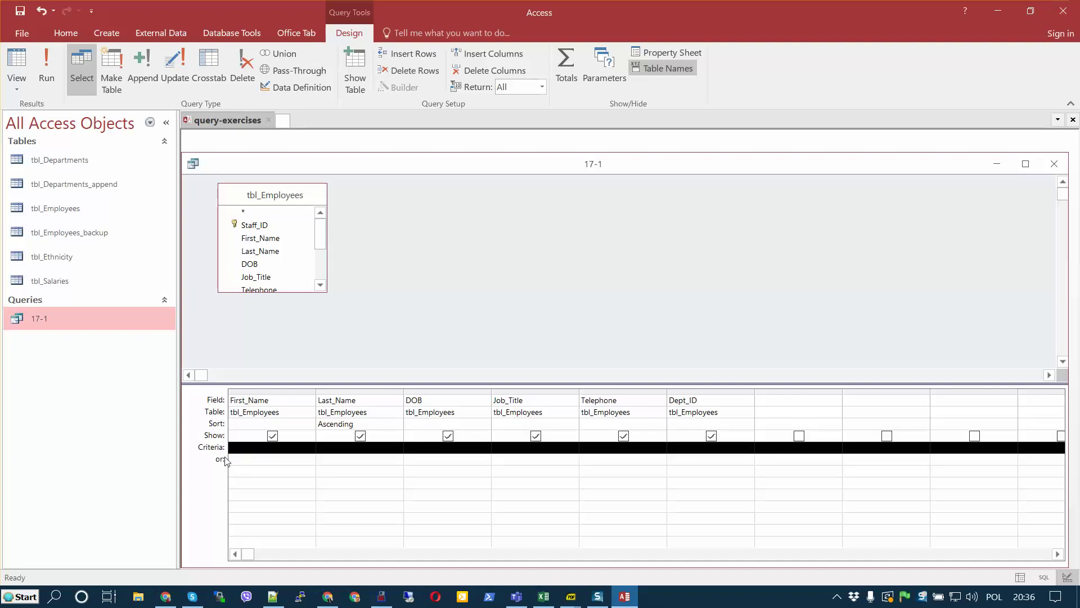
left_click_drag(230, 459, 241, 536)
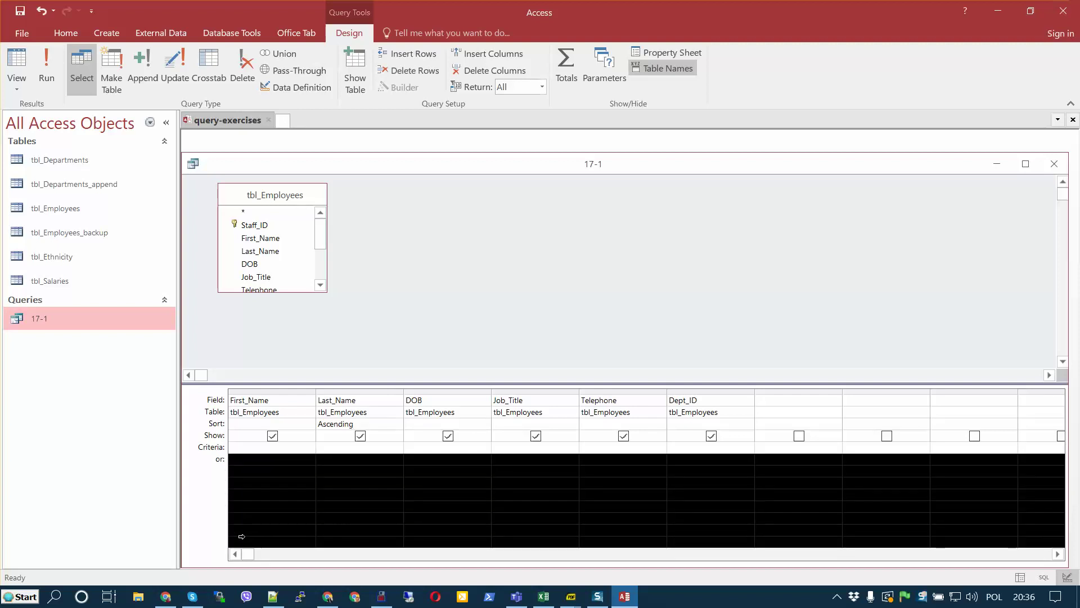
left_click(255, 453)
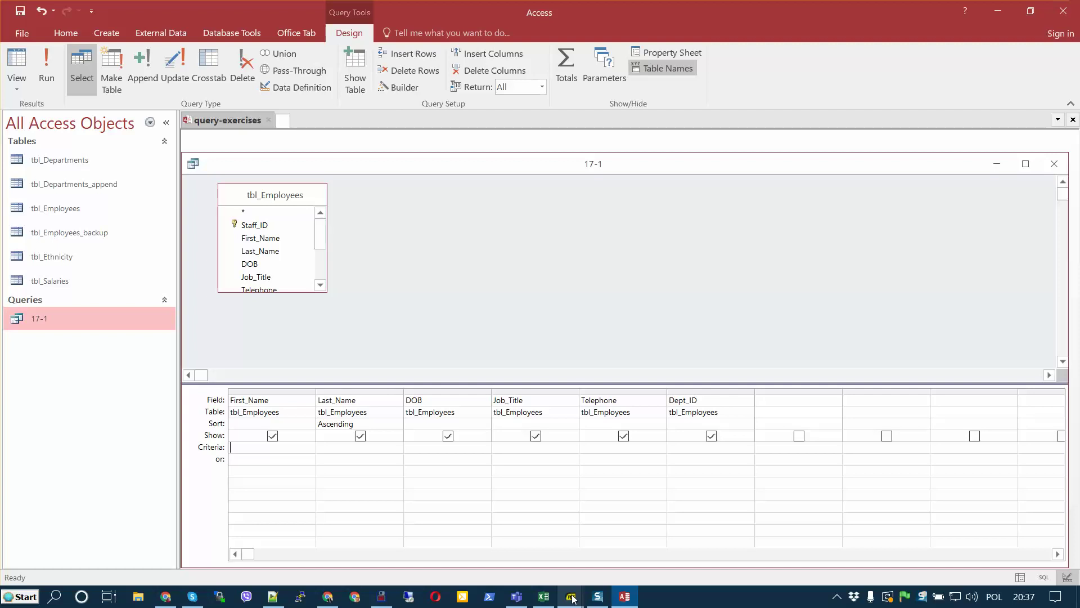
Switch to the individual tasks PDF and review the word American in Task One's employee selection instruction
mouse_move(572, 600)
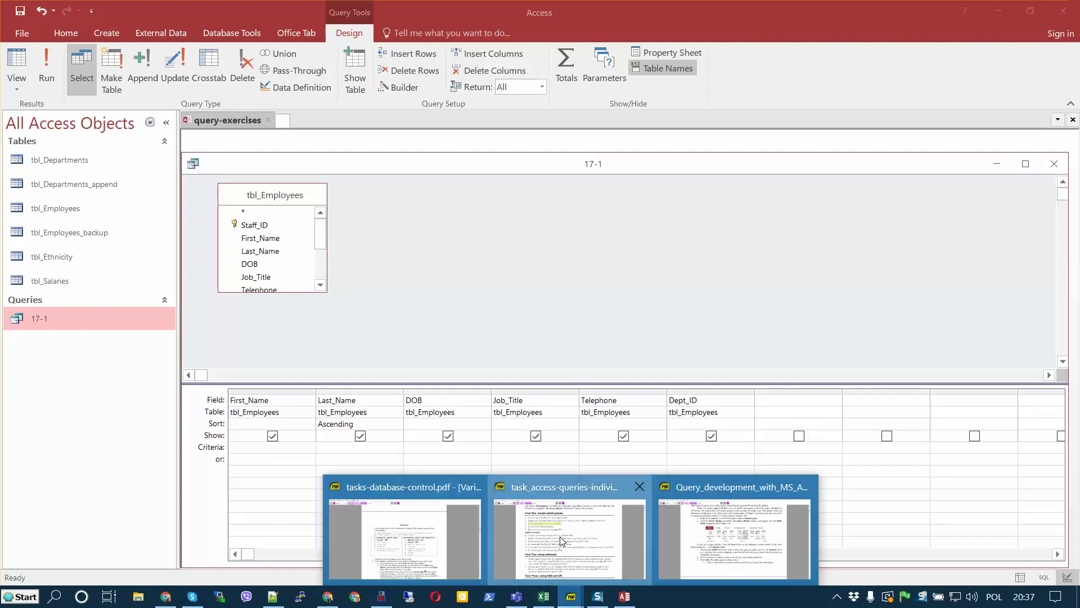
left_click(564, 539)
double_click(443, 193)
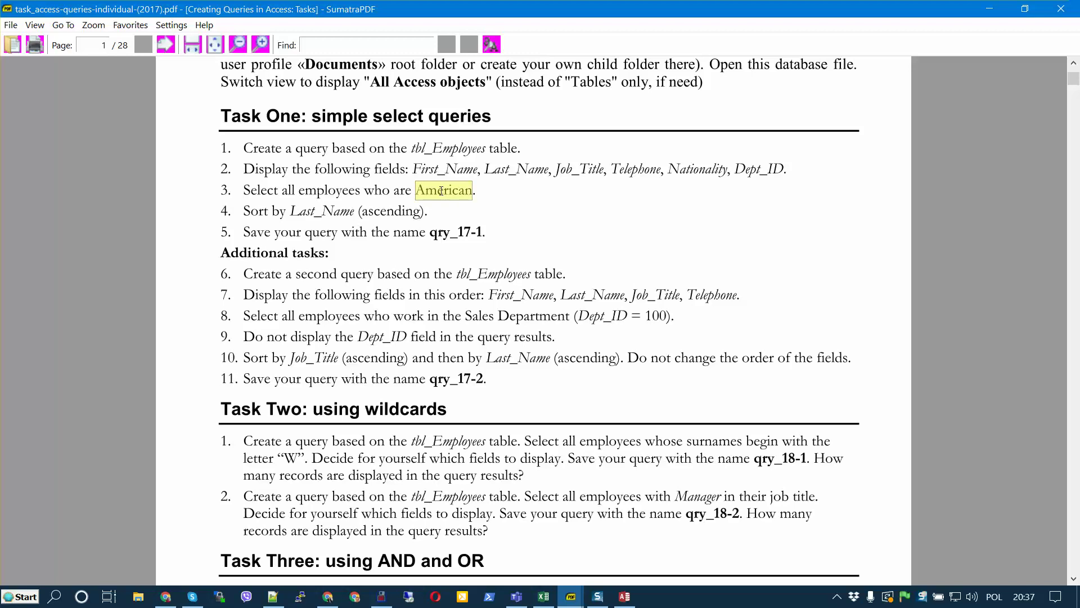
double_click(440, 189)
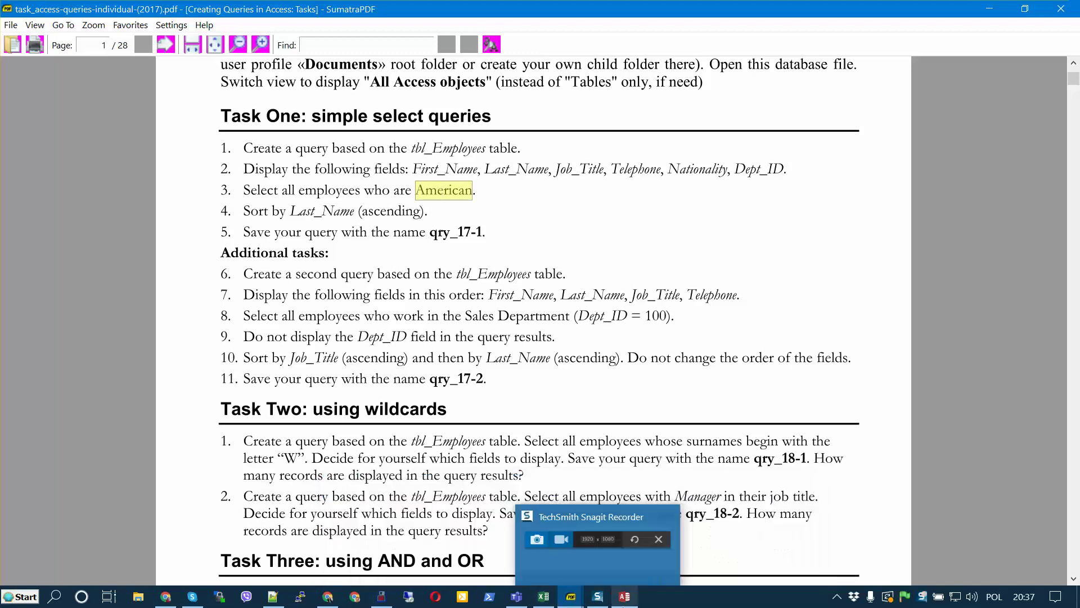
Switch back to Access and run query 17-1 to check which columns it displays, returning to Design View
left_click(625, 596)
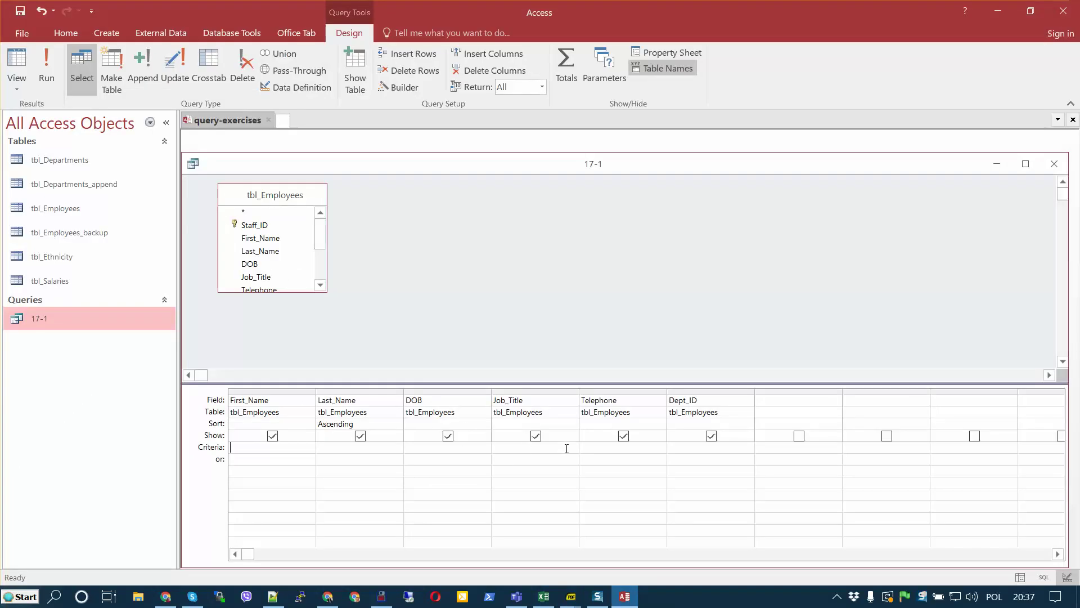
left_click(48, 70)
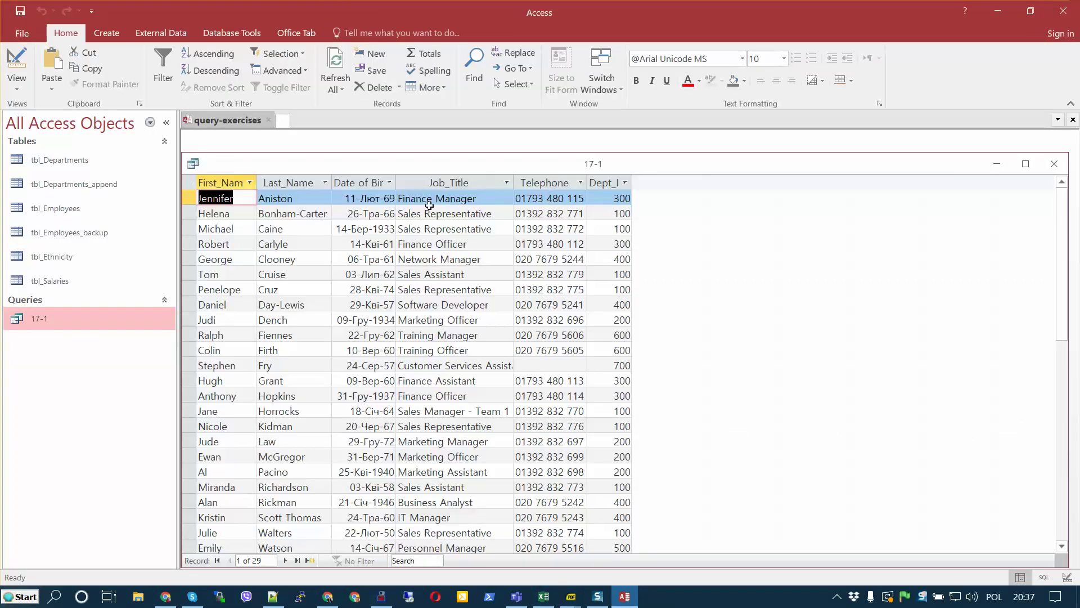
left_click(17, 62)
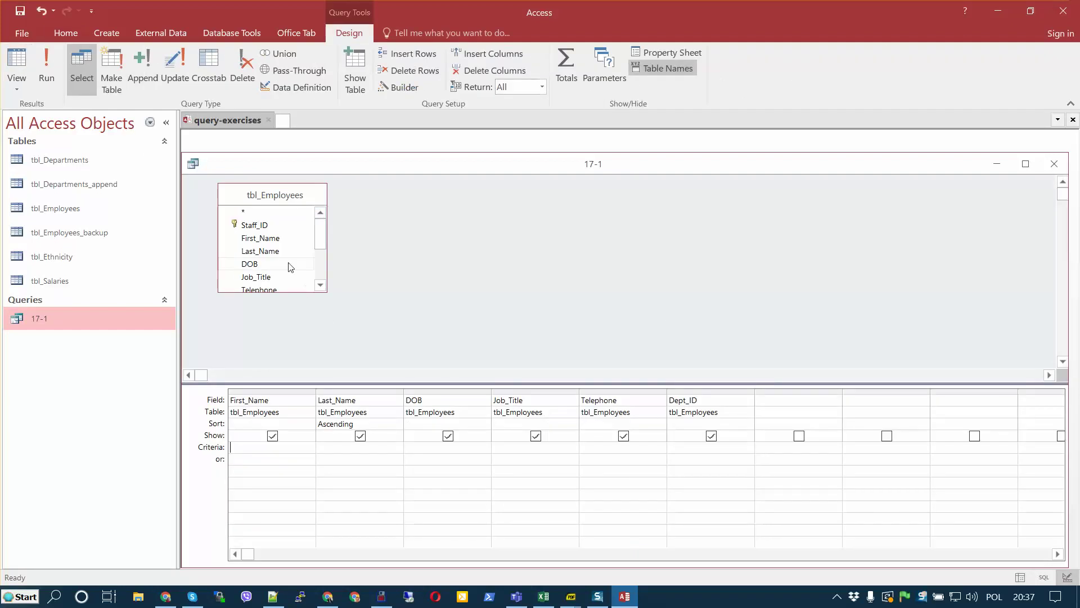
Add the Nationality field from tbl_Employees to the query and place its column between DOB and Job_Title
scroll(303, 262, "down", 1)
scroll(304, 261, "down", 1)
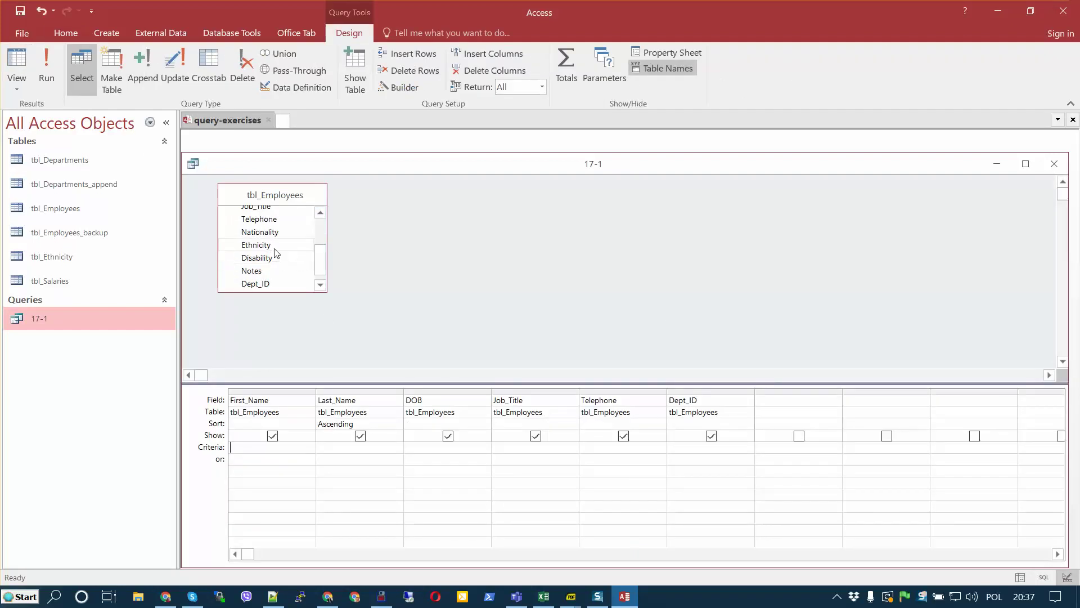
double_click(267, 234)
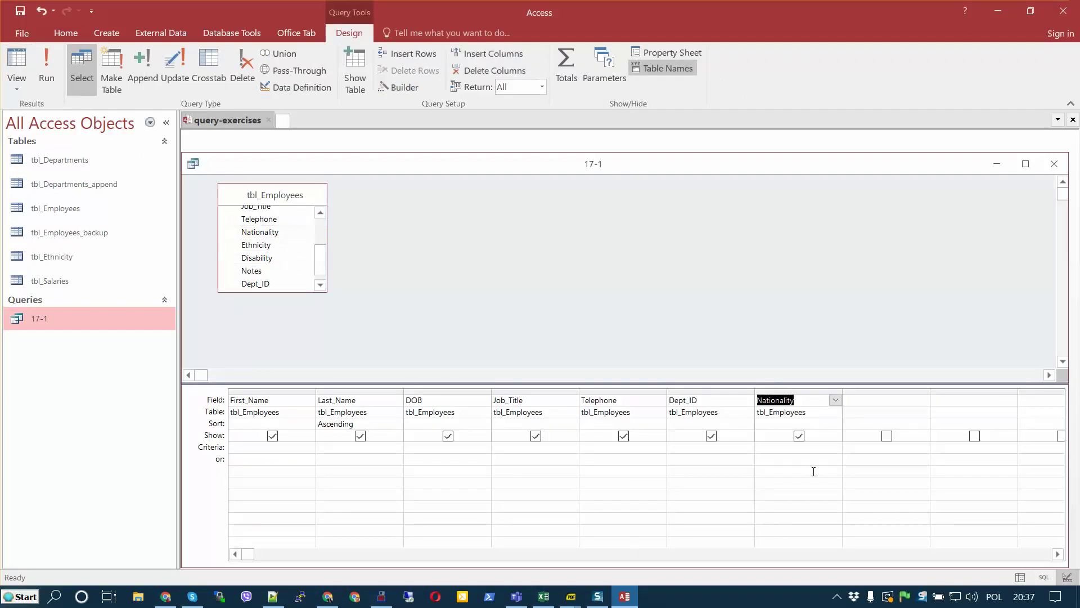
left_click(793, 391)
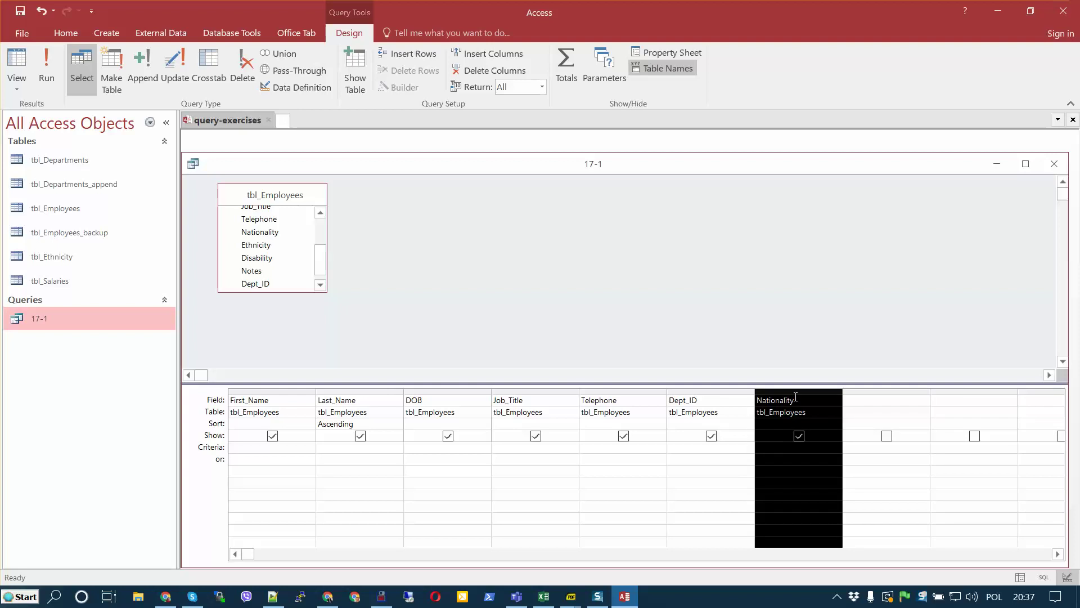
left_click_drag(770, 392, 497, 407)
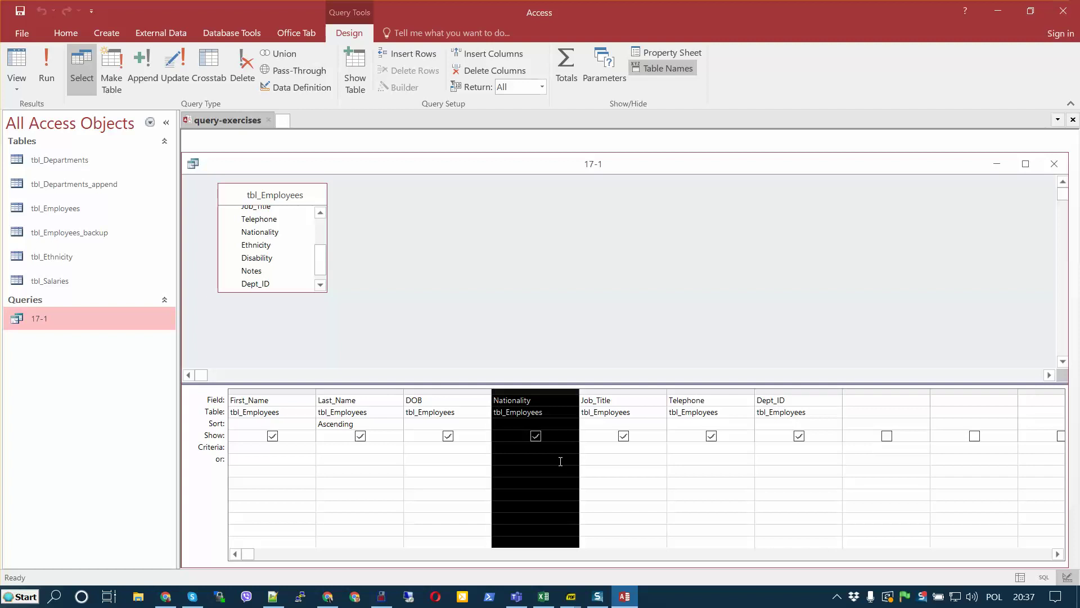
Run the query and examine the values in the Nationality column, returning to Design View
left_click(49, 63)
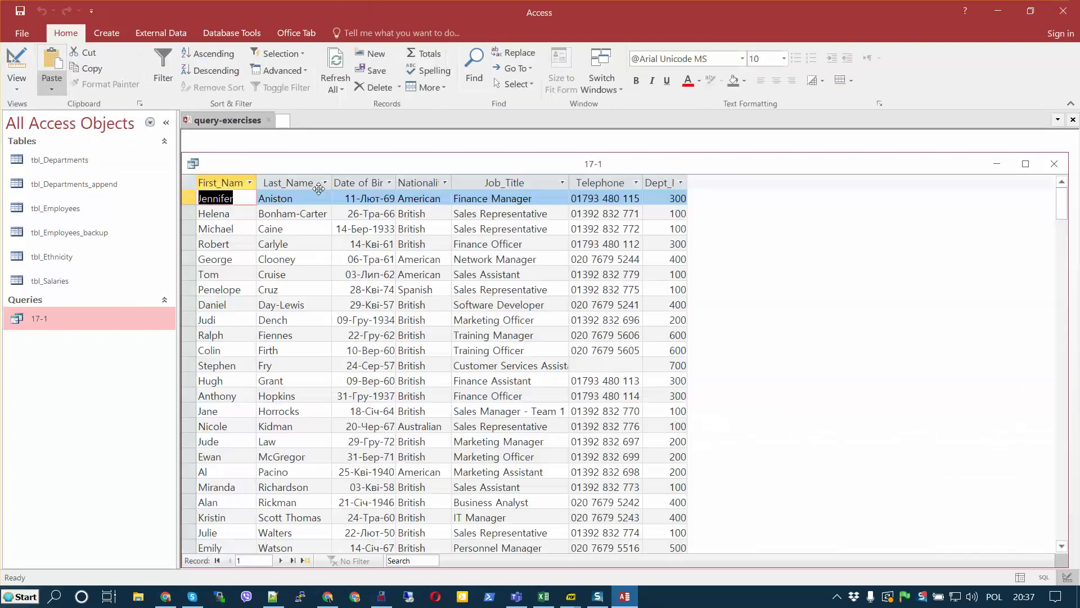
left_click(419, 182)
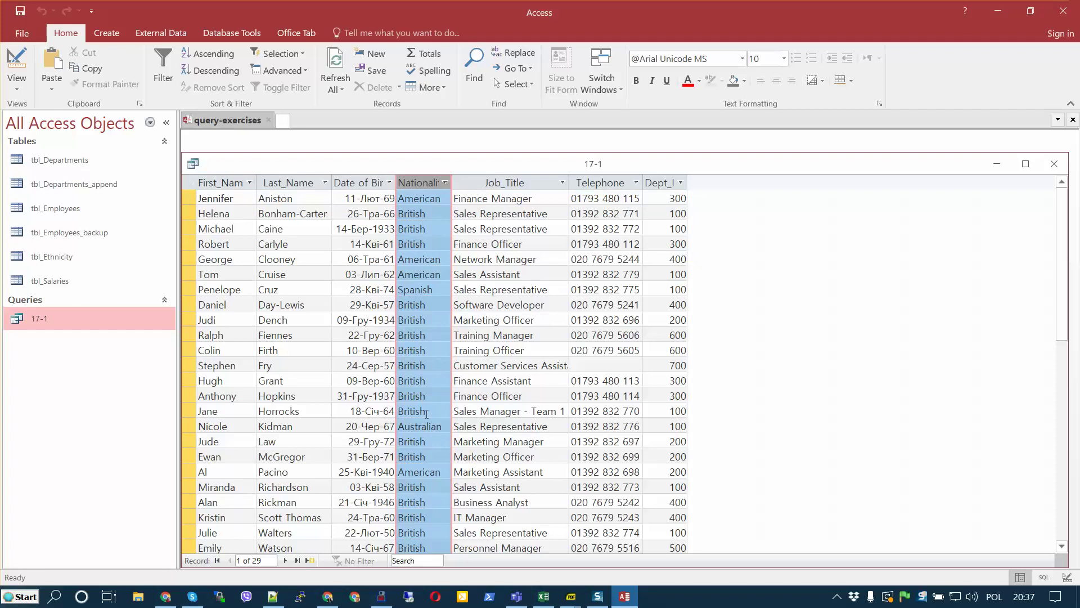
left_click(16, 67)
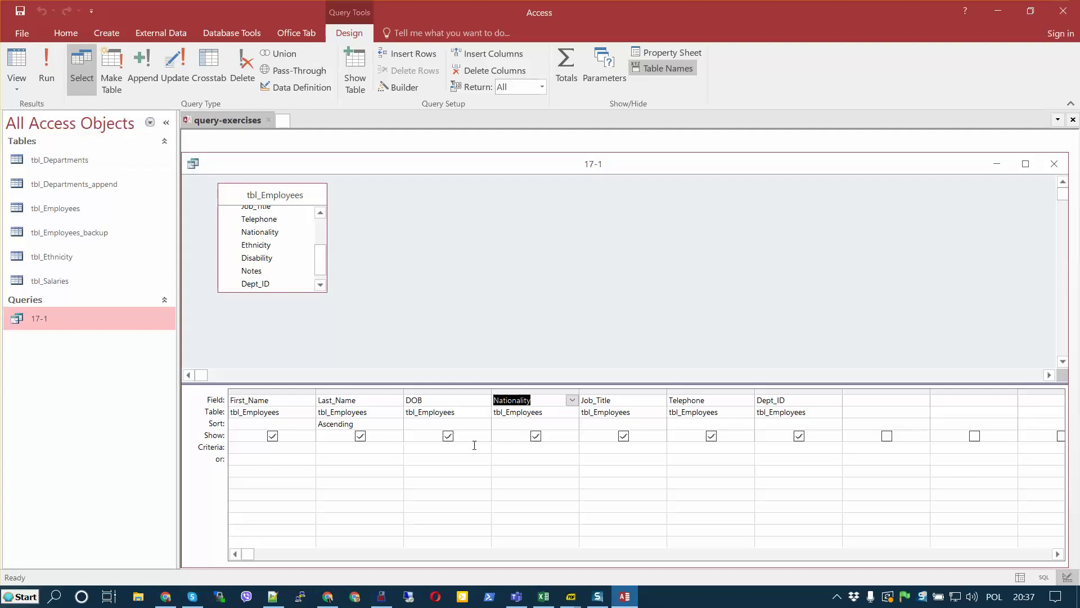
Copy the American value from the query results and enter it as the Nationality criterion
left_click(502, 446)
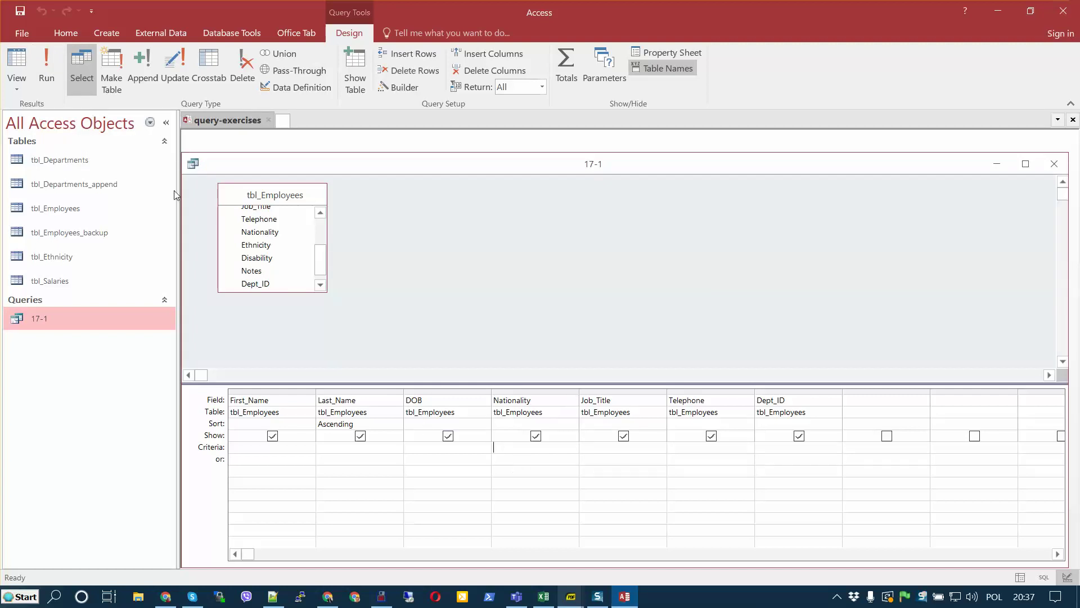
left_click(46, 64)
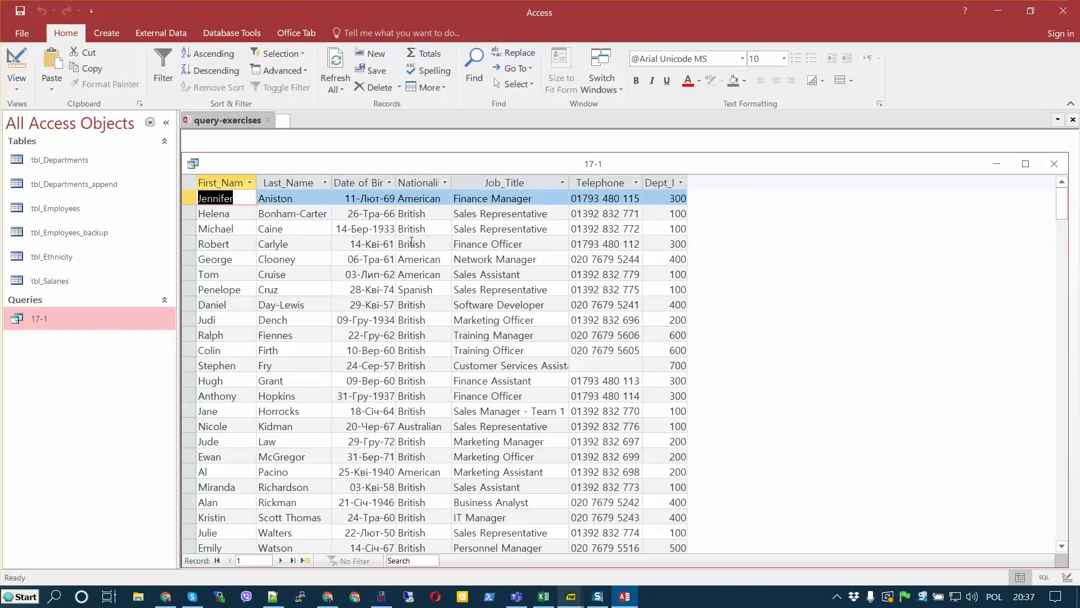
double_click(417, 197)
key("ctrl+c")
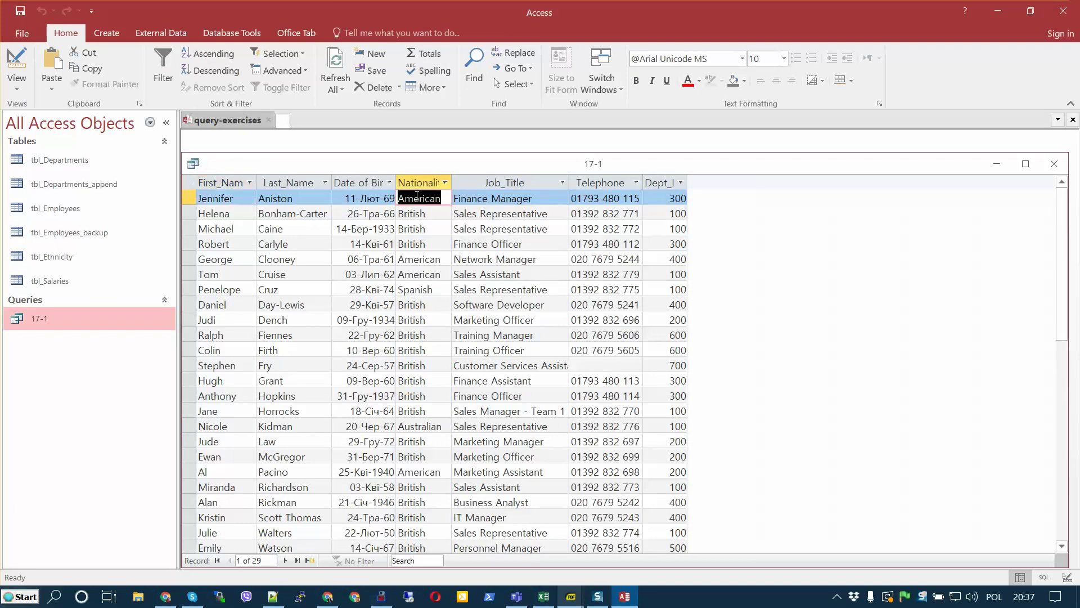
left_click(27, 77)
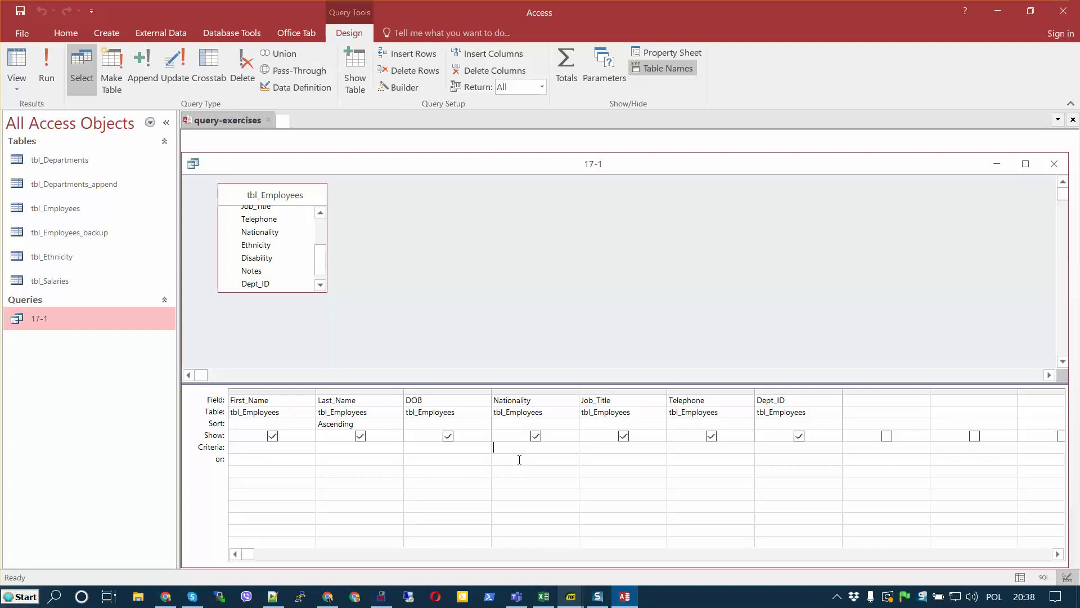
left_click(511, 452)
key("ctrl+v")
left_click(503, 464)
left_click_drag(495, 447, 530, 446)
left_click(522, 458)
Run query 17-1 to check the filtered employee records, returning to Design View
left_click(43, 68)
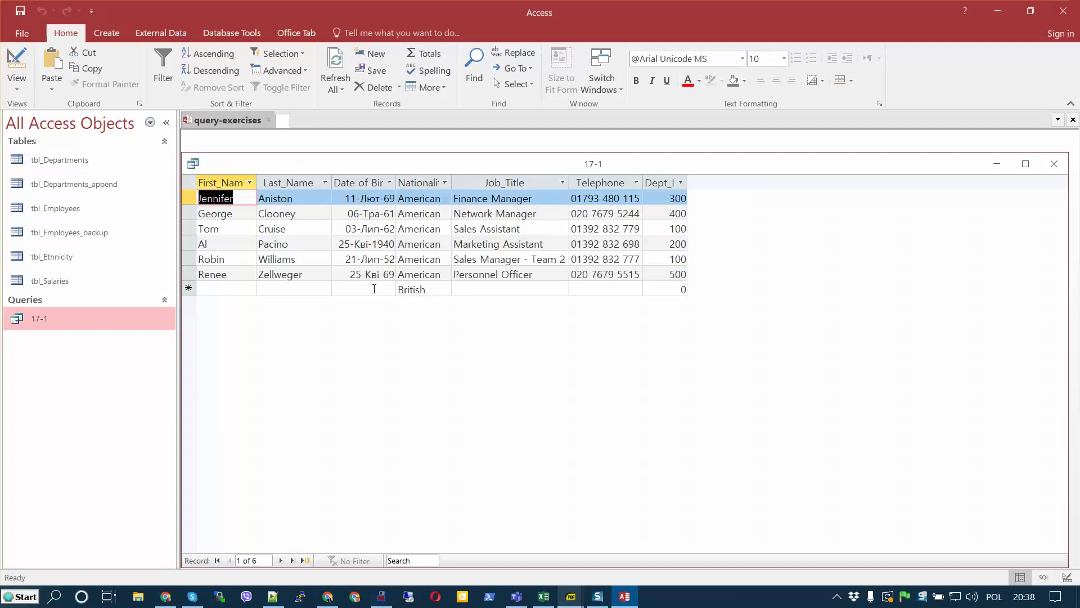
left_click(189, 288)
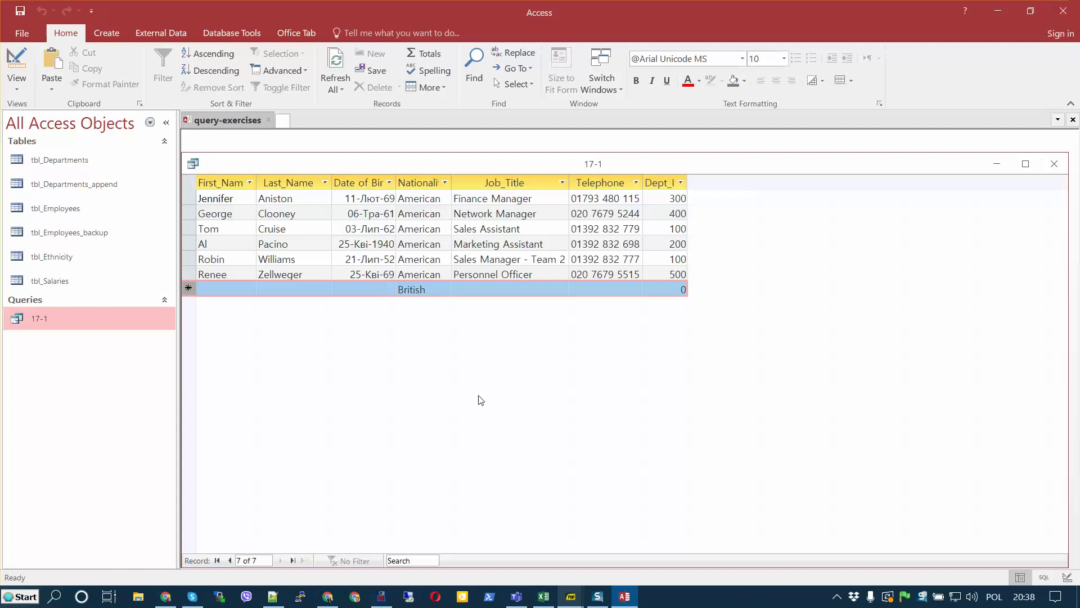
left_click(17, 59)
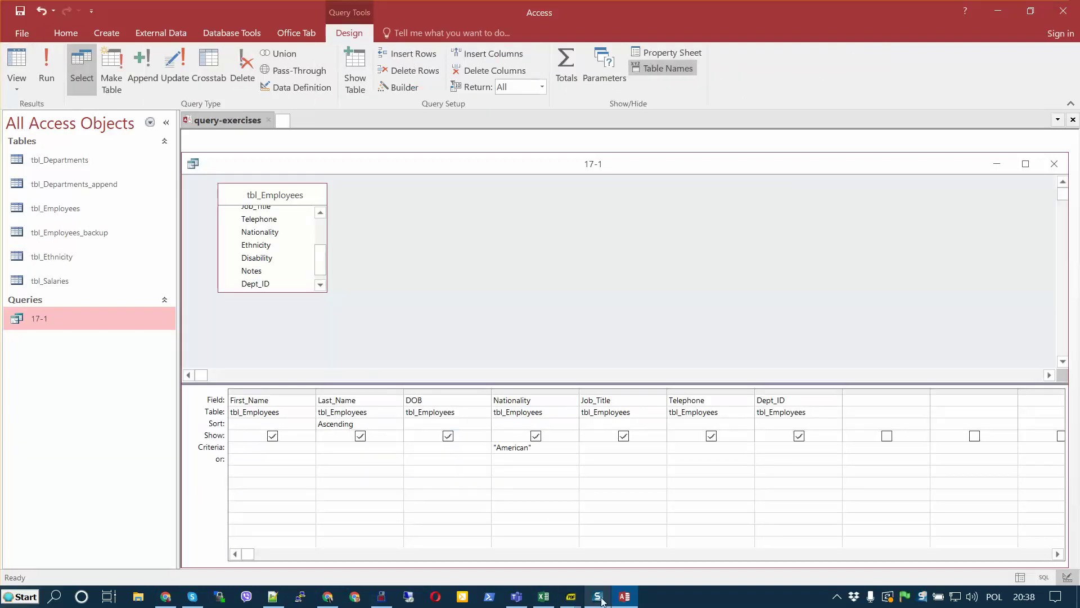
Switch to the Query_development_with_MS_Access PDF and read its wildcard and comparison operator sections on page 5, returning to Access
mouse_move(573, 602)
left_click(735, 523)
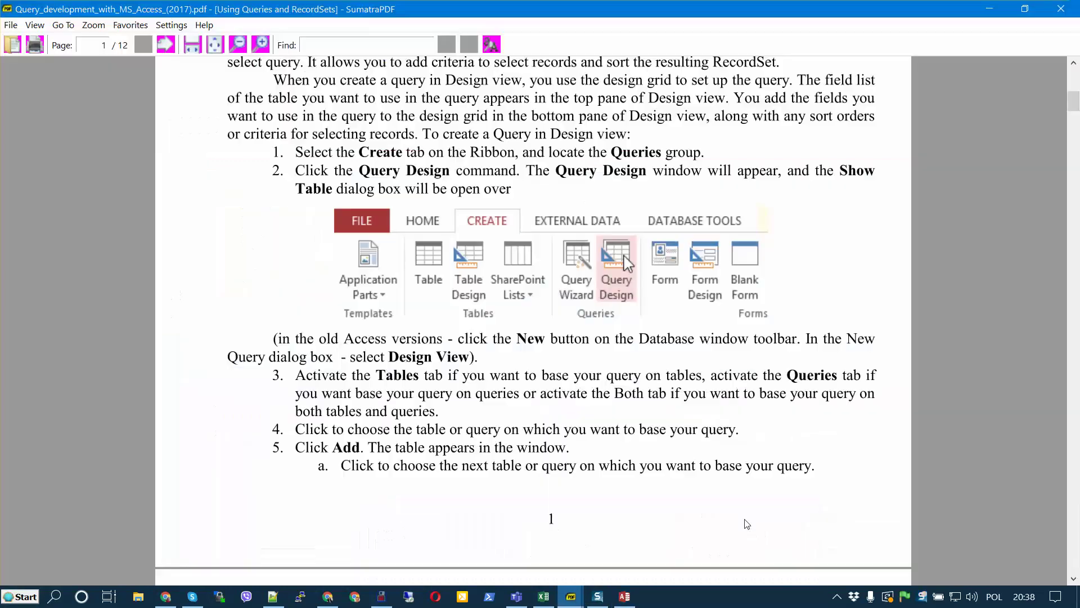
scroll(844, 346, "down", 1)
scroll(844, 346, "down", 4)
left_click_drag(1077, 116, 1076, 273)
scroll(985, 294, "up", 1)
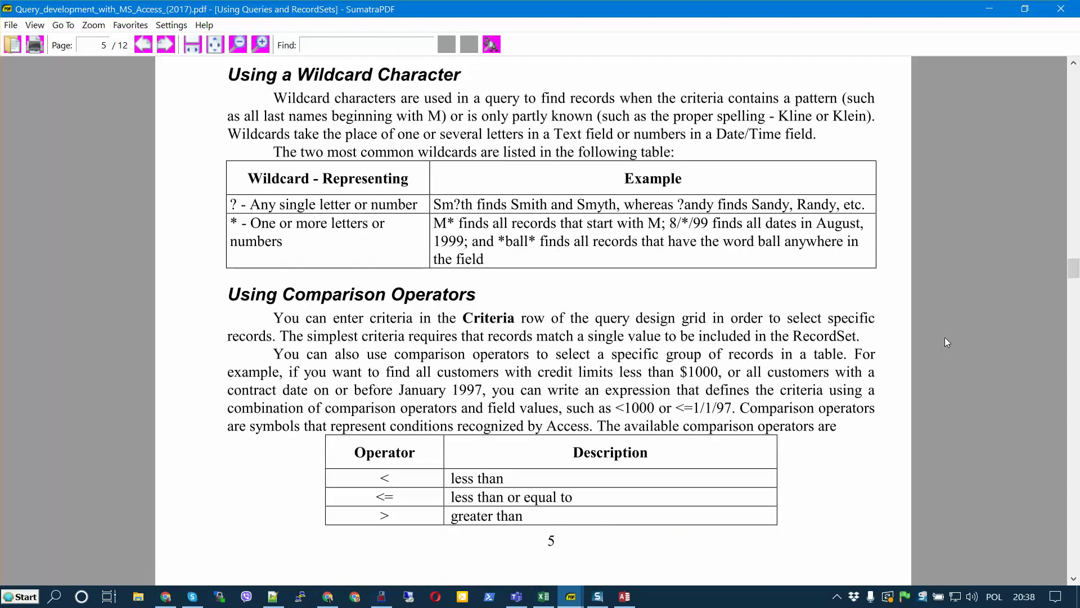
scroll(951, 332, "down", 1)
mouse_move(1075, 269)
left_mouse_down()
mouse_move(1077, 343)
mouse_move(1077, 261)
mouse_move(1079, 271)
left_mouse_up()
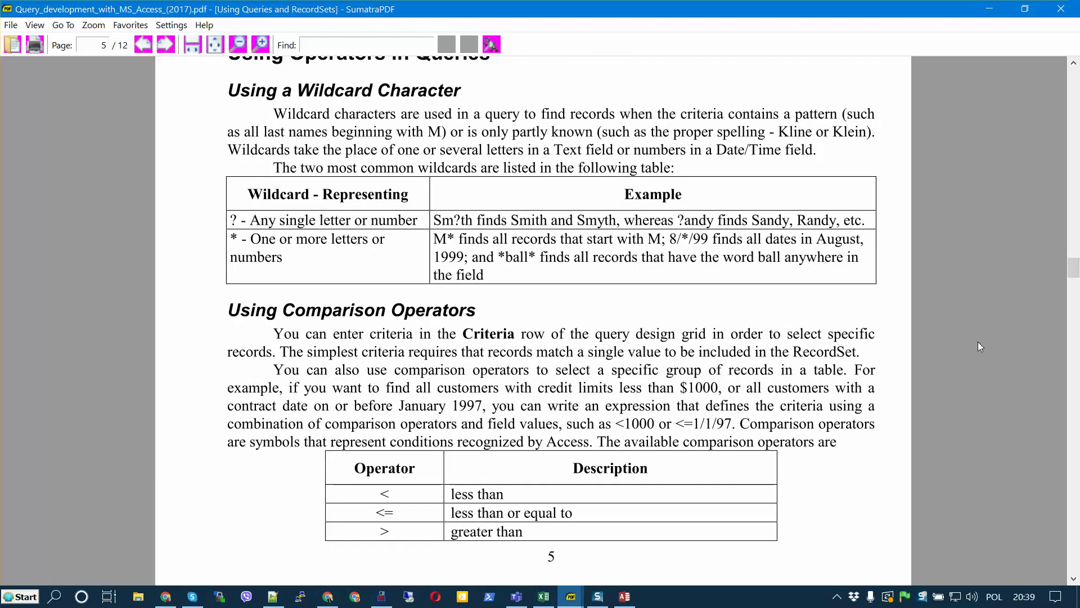
left_click(626, 600)
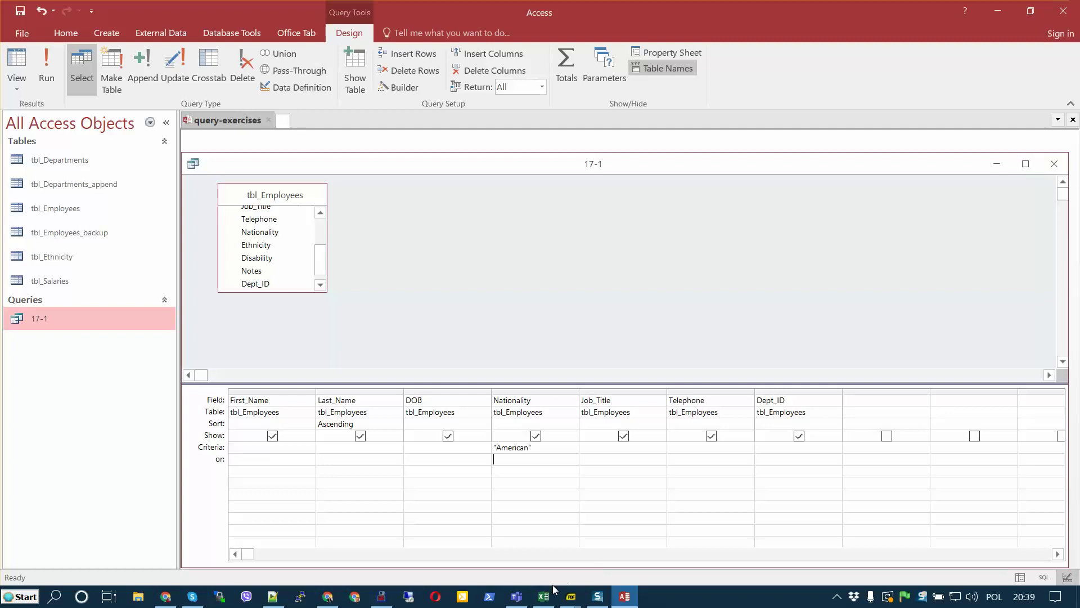
Switch to the individual tasks PDF and review Task One's additional instructions for the second query, returning to Access
mouse_move(562, 595)
left_click(543, 554)
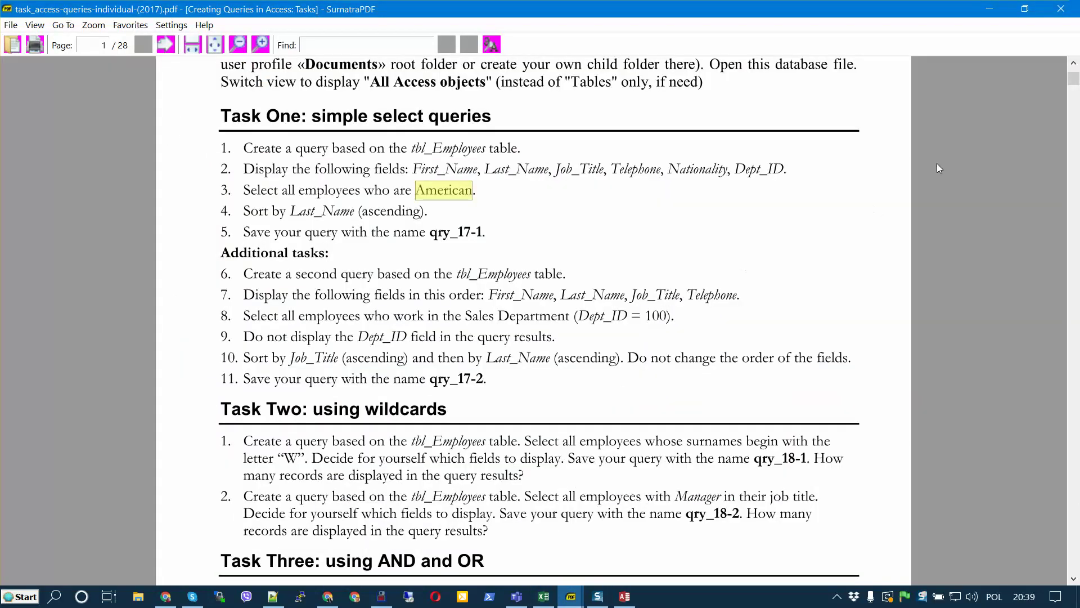
left_click(986, 10)
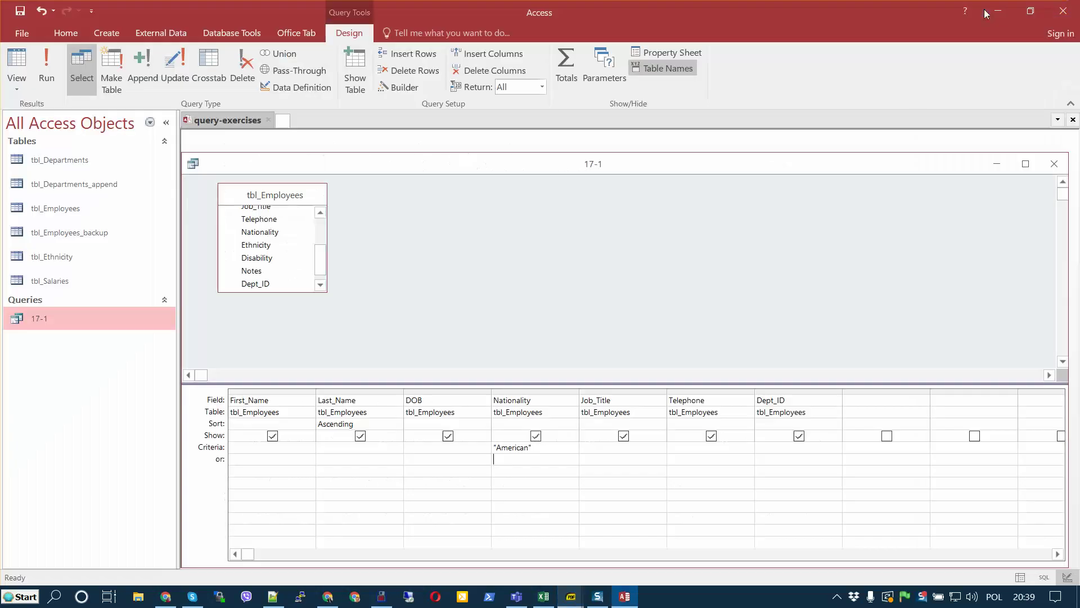
Close query 17-1 with its changes saved and duplicate it under the name 17-2
left_click(1054, 164)
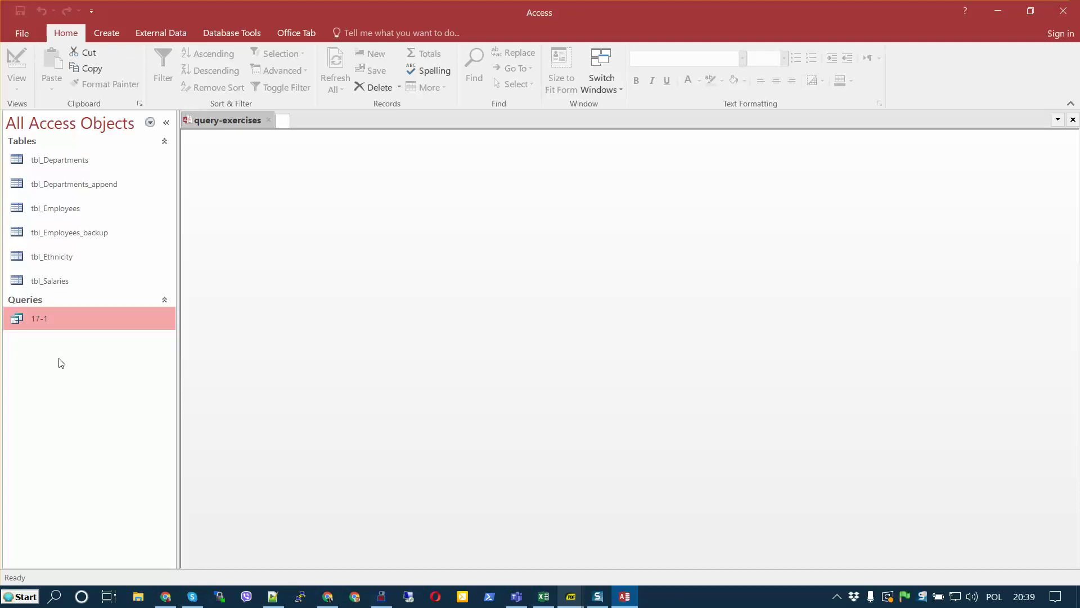
left_click(110, 29)
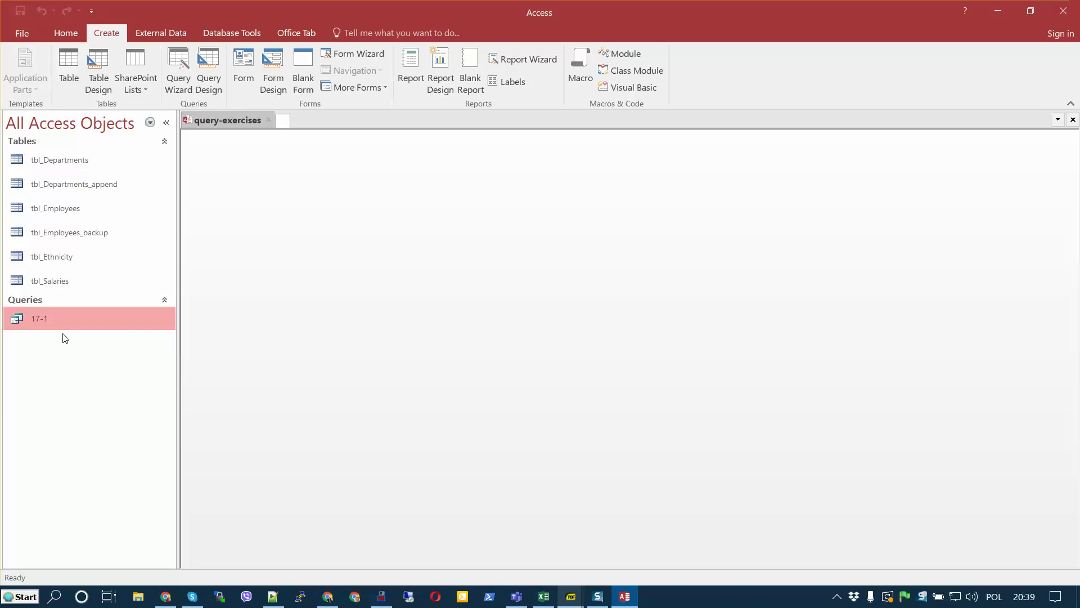
right_click(64, 318)
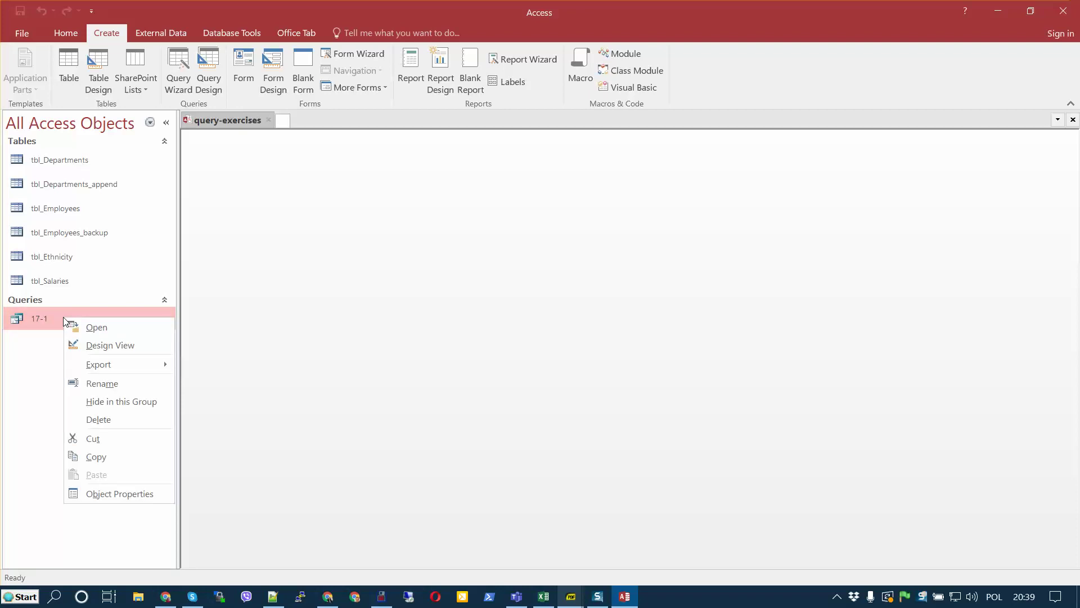
left_click(62, 461)
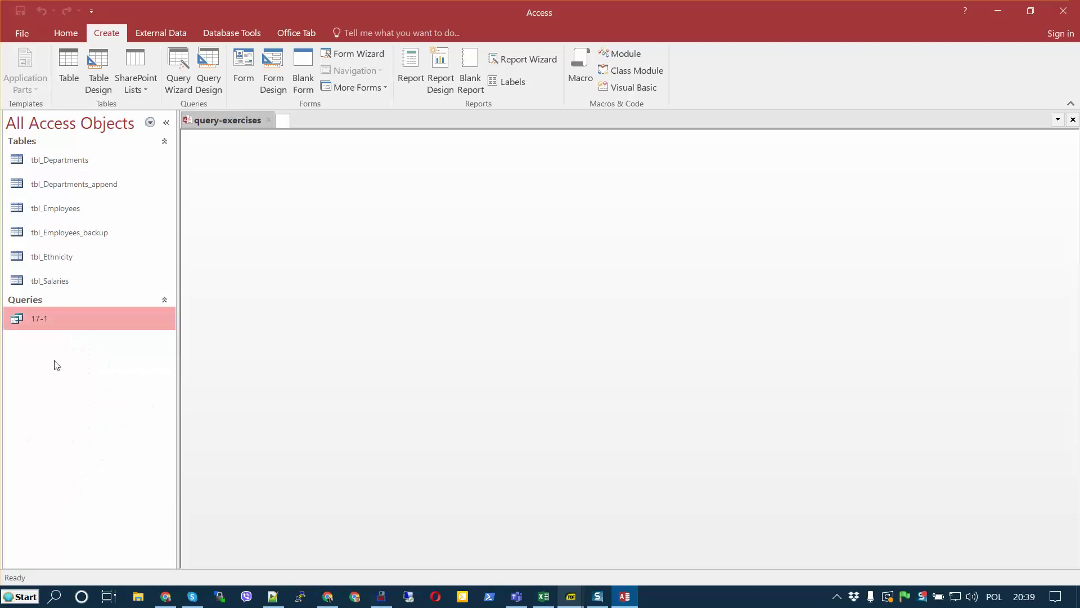
right_click(58, 324)
left_click(108, 461)
right_click(37, 381)
left_click(113, 465)
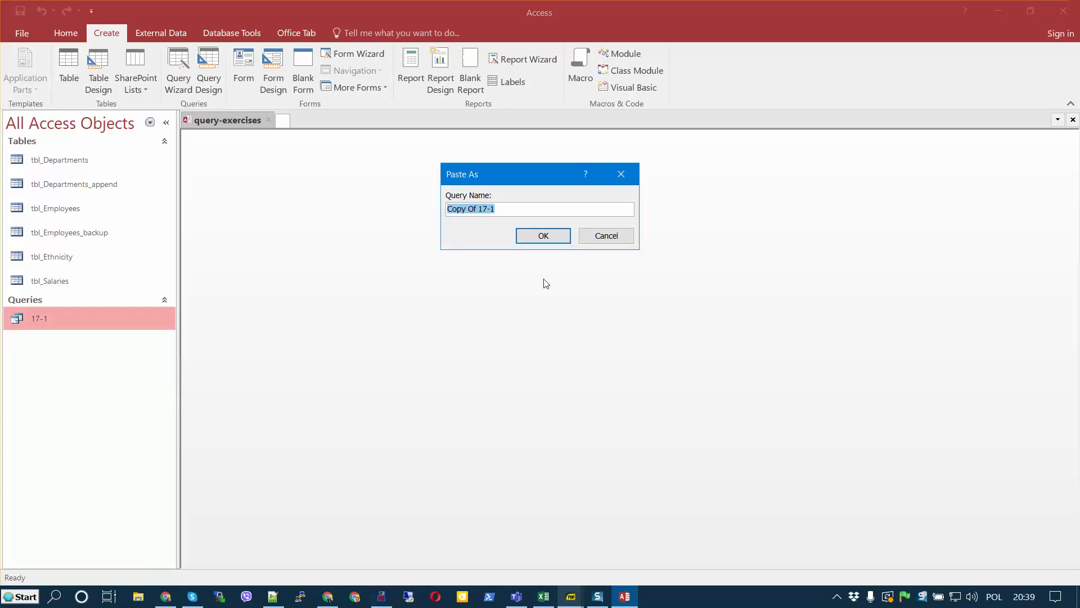
type("17-2")
key("Return")
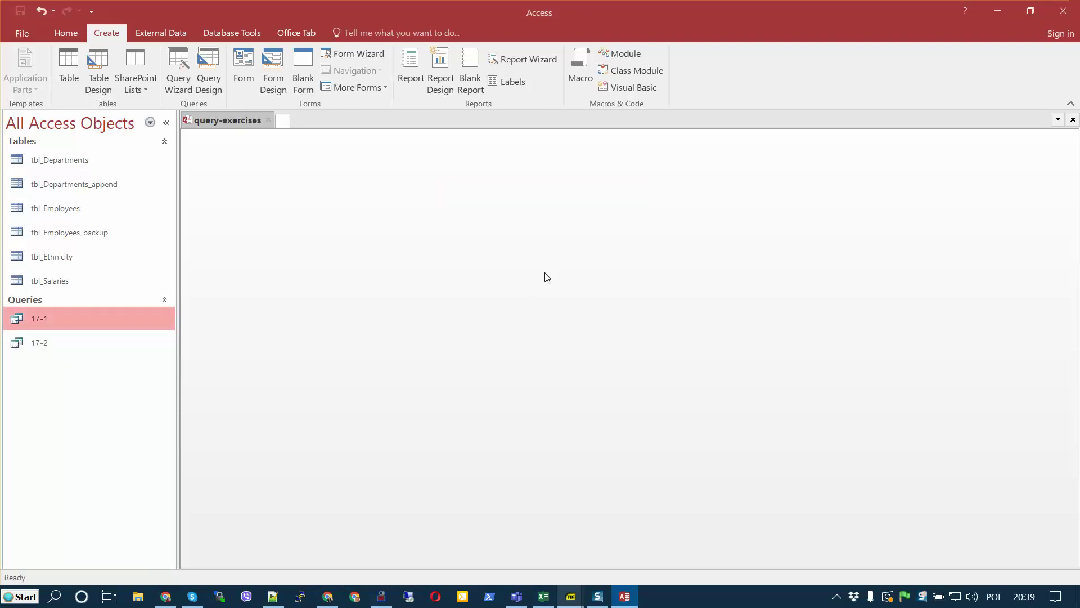
Open query 17-2 in Design View and delete its Nationality column
left_click(62, 351)
right_click(63, 351)
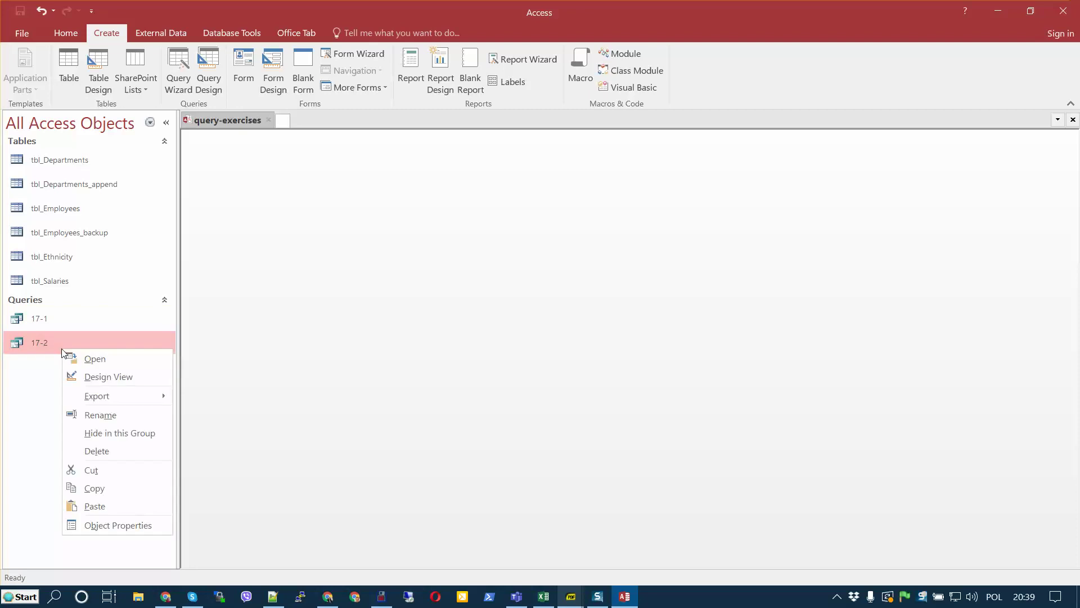
left_click(87, 376)
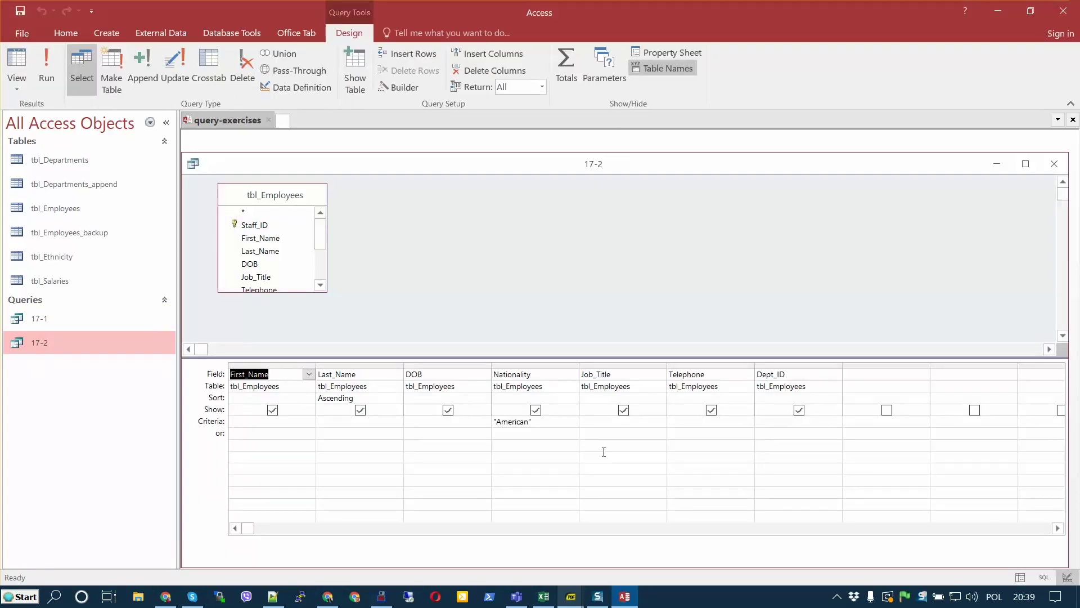
left_click(559, 364)
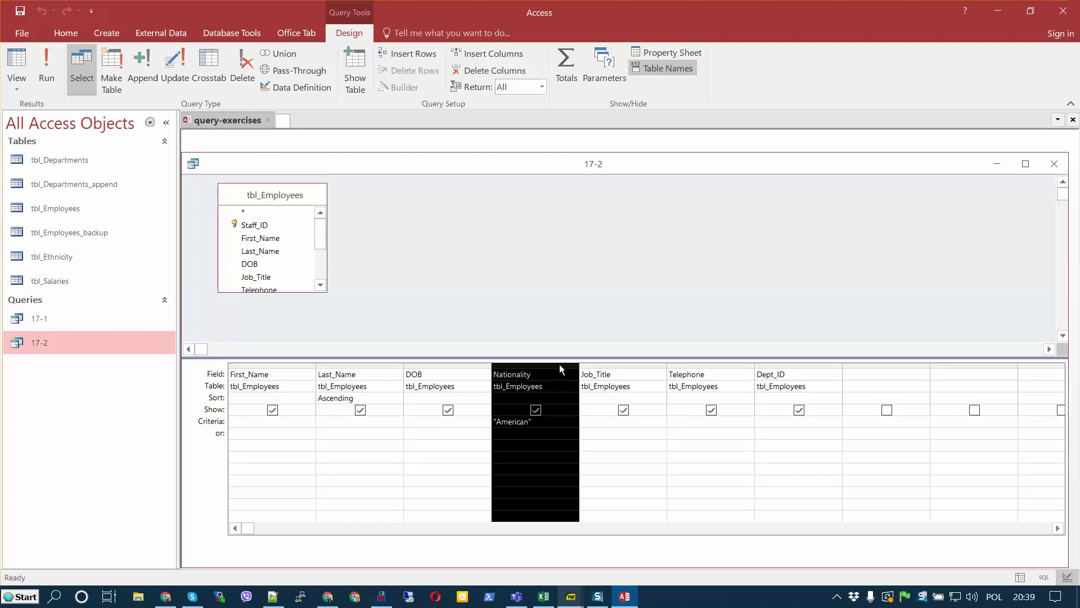
left_click(552, 372)
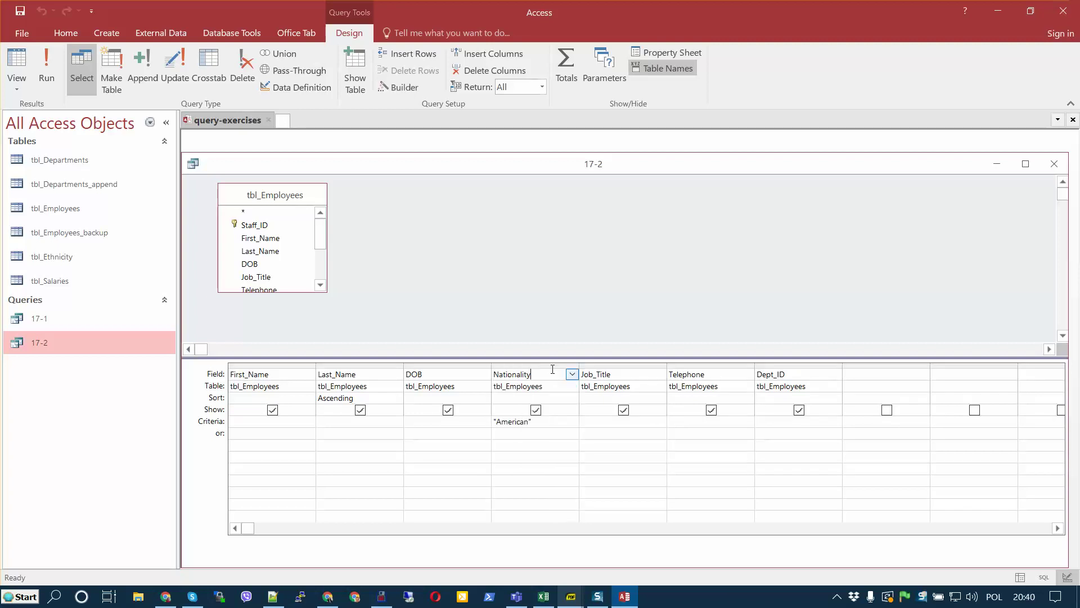
left_click(553, 366)
key("Delete")
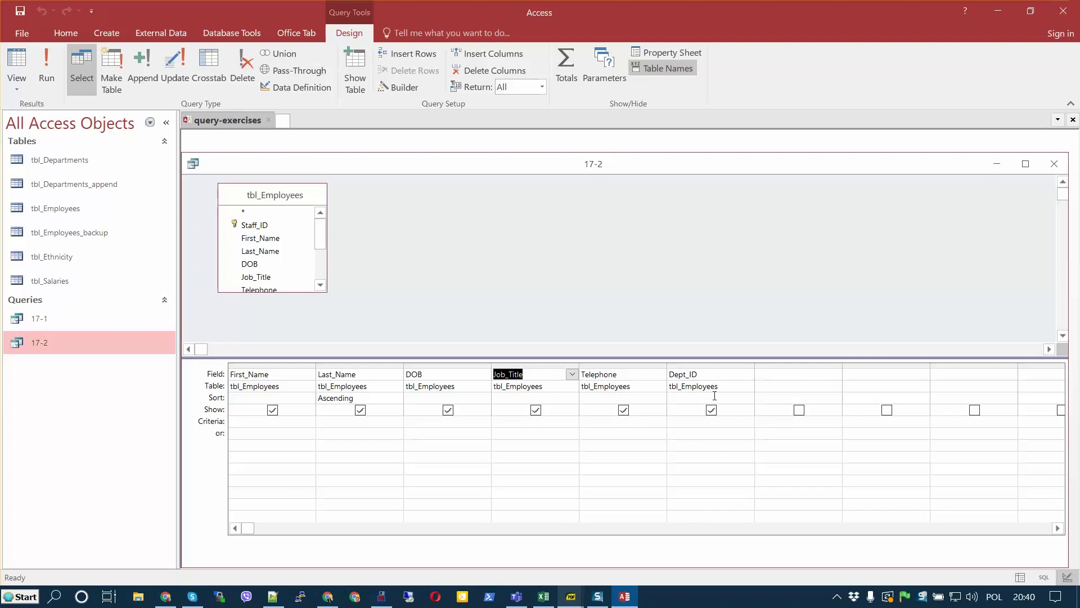
Examine the Dept_ID column in tbl_Employees and the matching department names in tbl_Departments, closing both tables
left_click(689, 421)
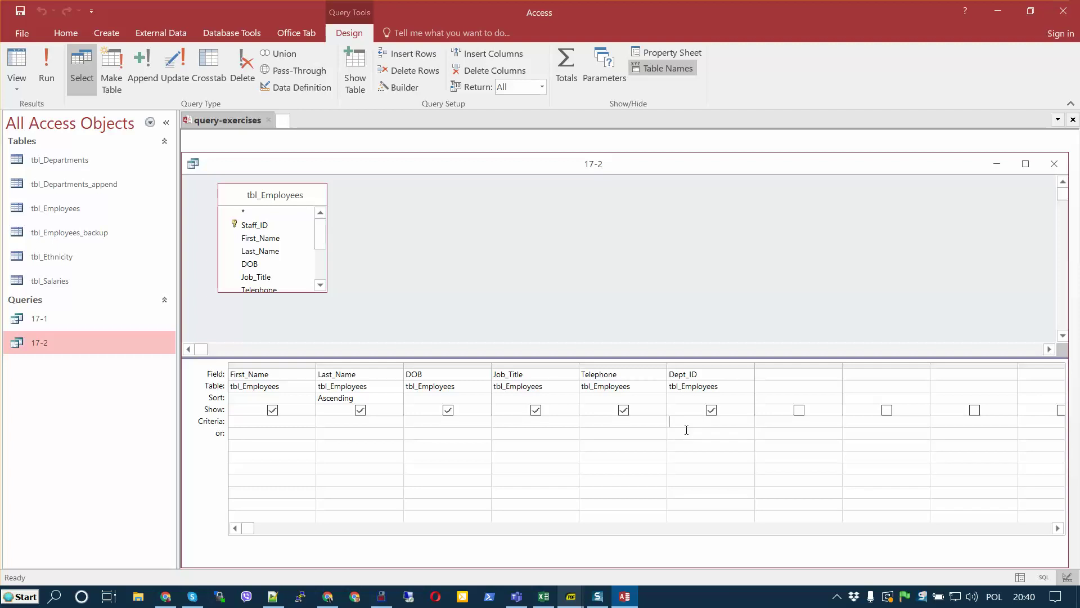
double_click(68, 210)
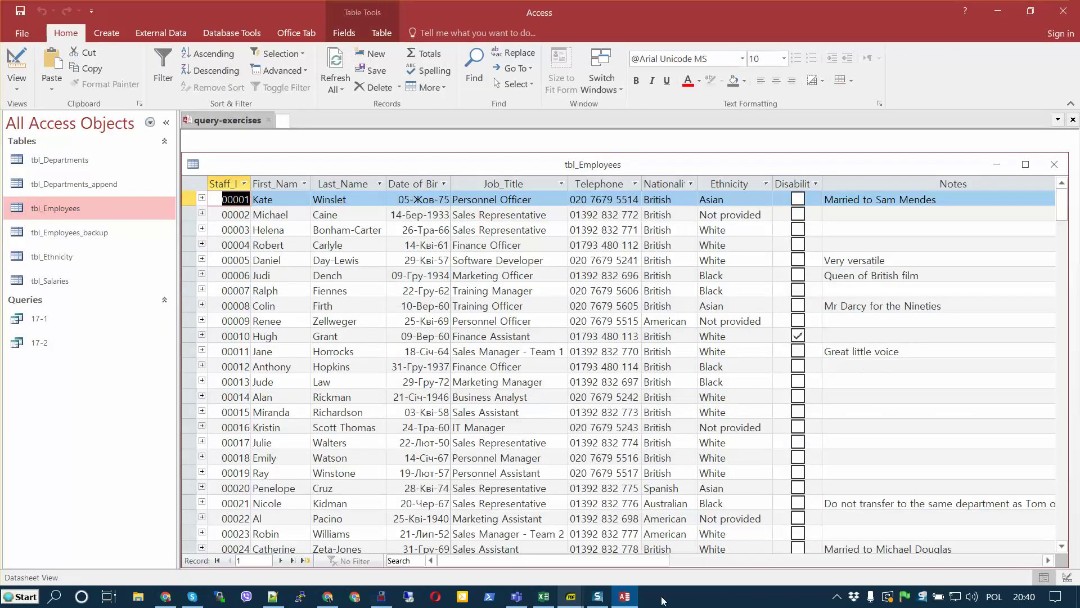
left_click_drag(464, 562, 651, 561)
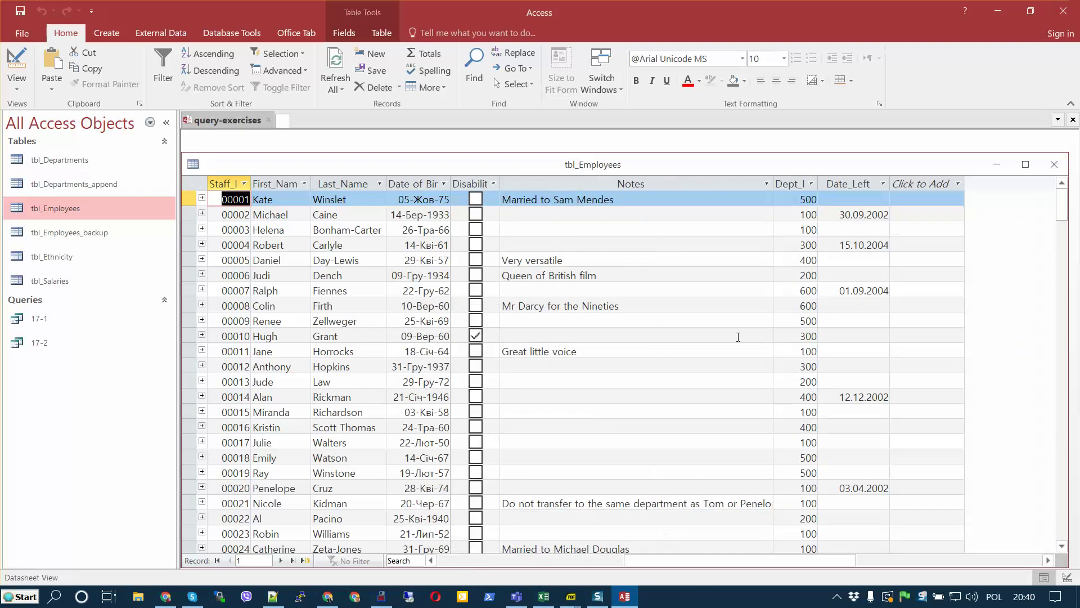
left_click(789, 183)
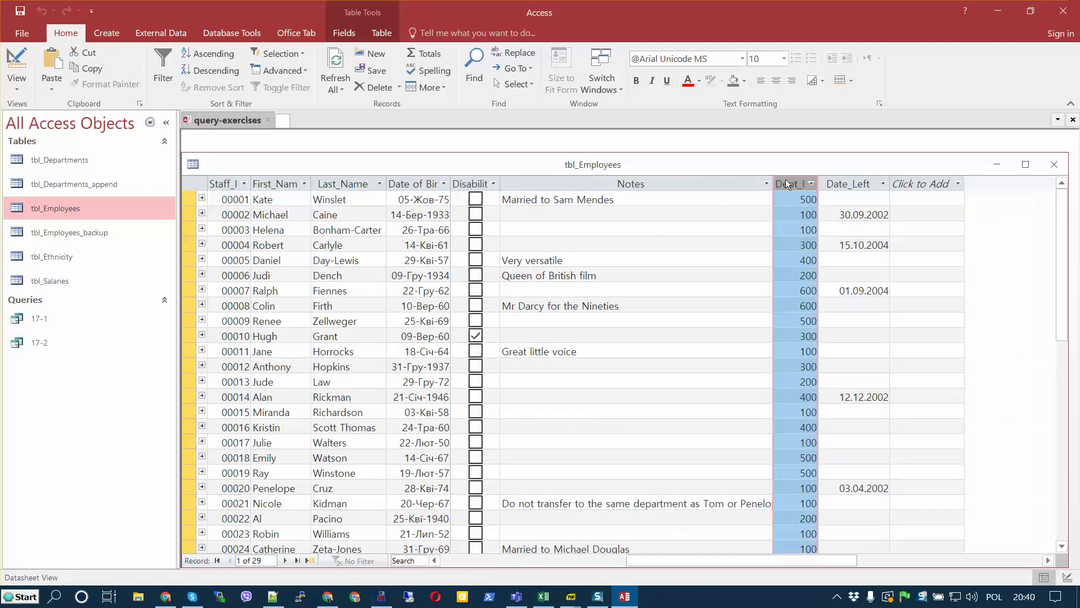
left_click(1054, 164)
double_click(95, 161)
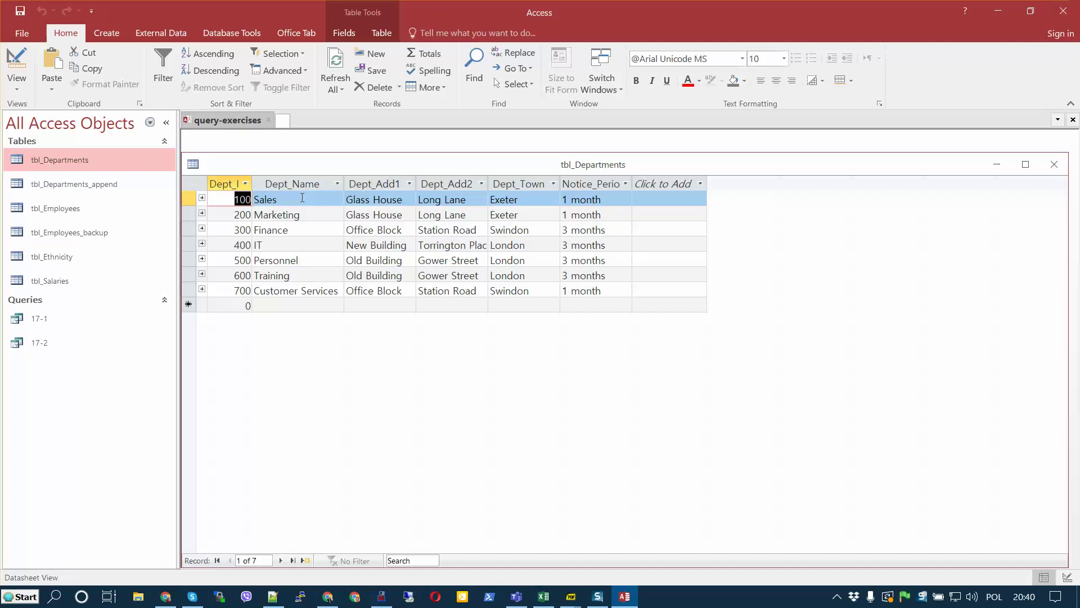
left_click(1062, 165)
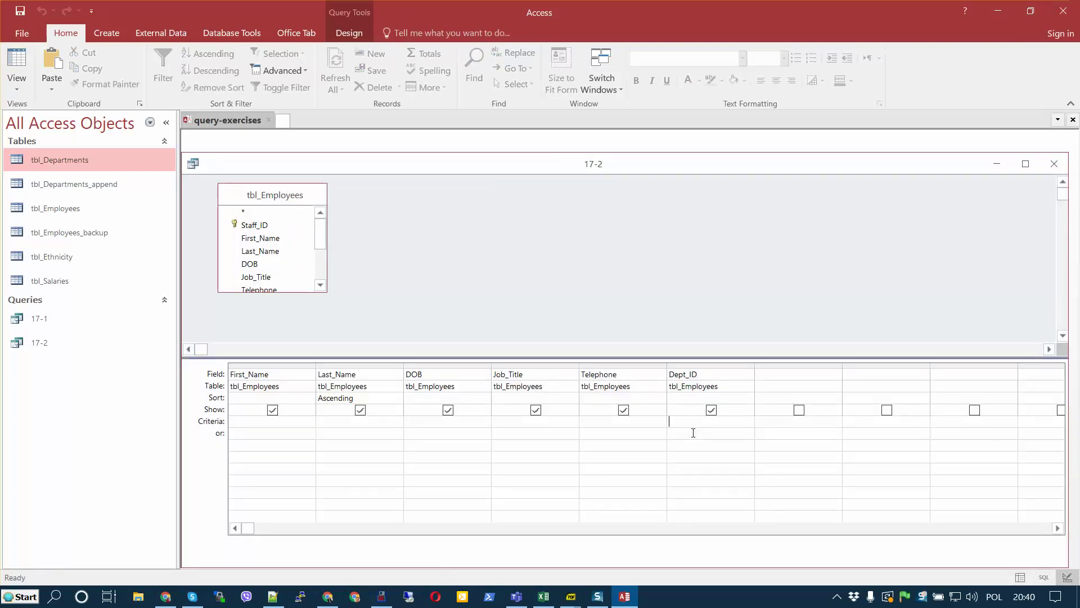
Set the Dept_ID criterion to =200, trying the other comparison operators in front of the number
type("200")
key("Home")
type("=")
key("BackSpace")
type("<")
key("BackSpace")
type(">")
key("BackSpace")
type("=")
left_click_drag(691, 421, 669, 422)
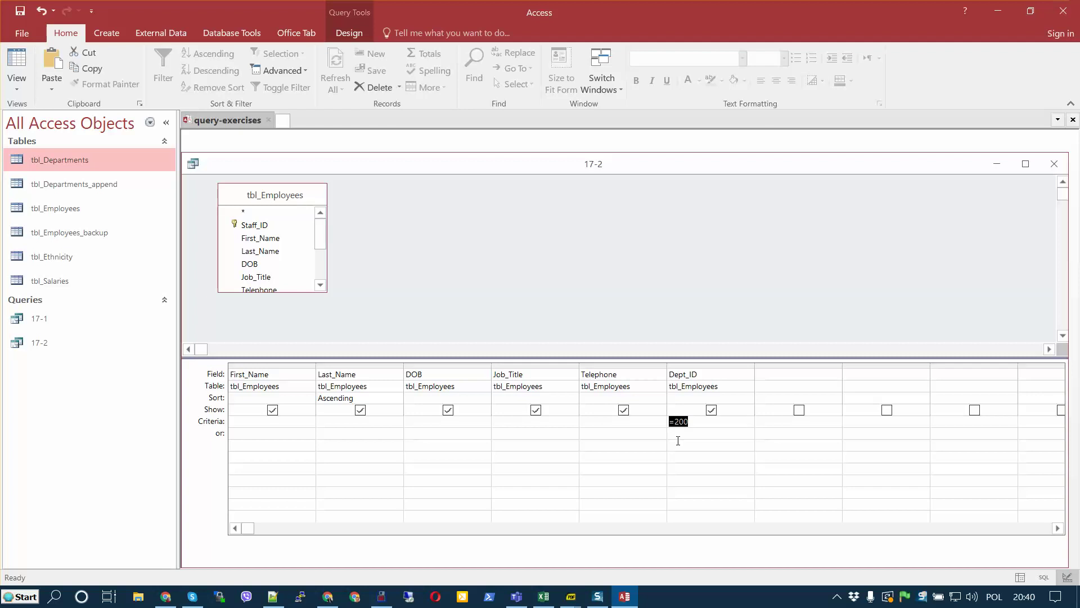
Try 200 without an operator as an alternative Dept_ID criterion in the or row, and clear it again
left_click(678, 437)
type("200")
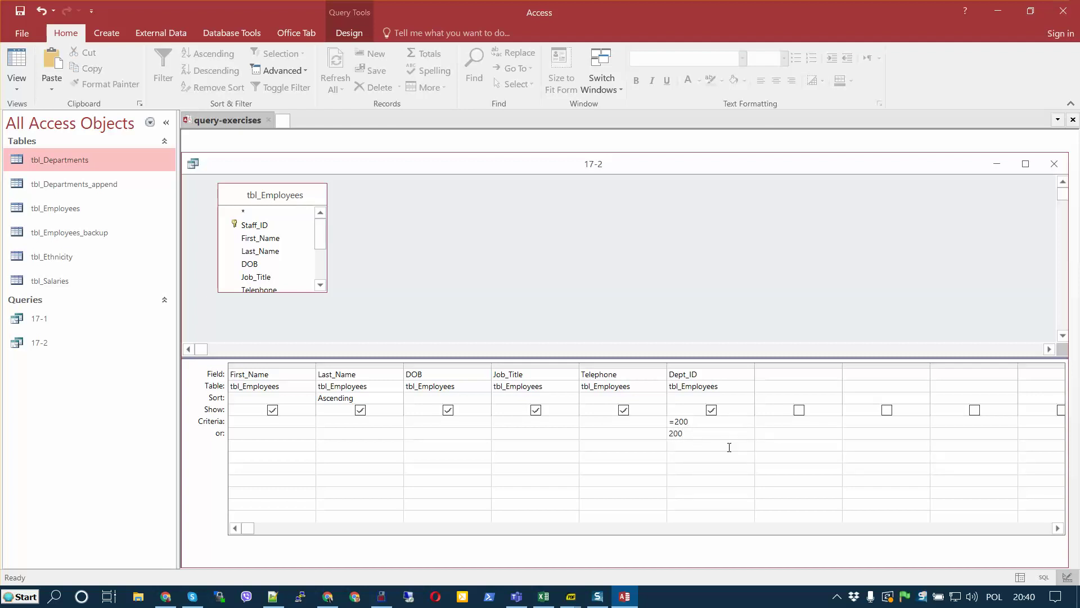
key("BackSpace")
key("BackSpace")
key("BackSpace")
Run query 17-2 to check the records selected by department, and close the query
left_click(341, 33)
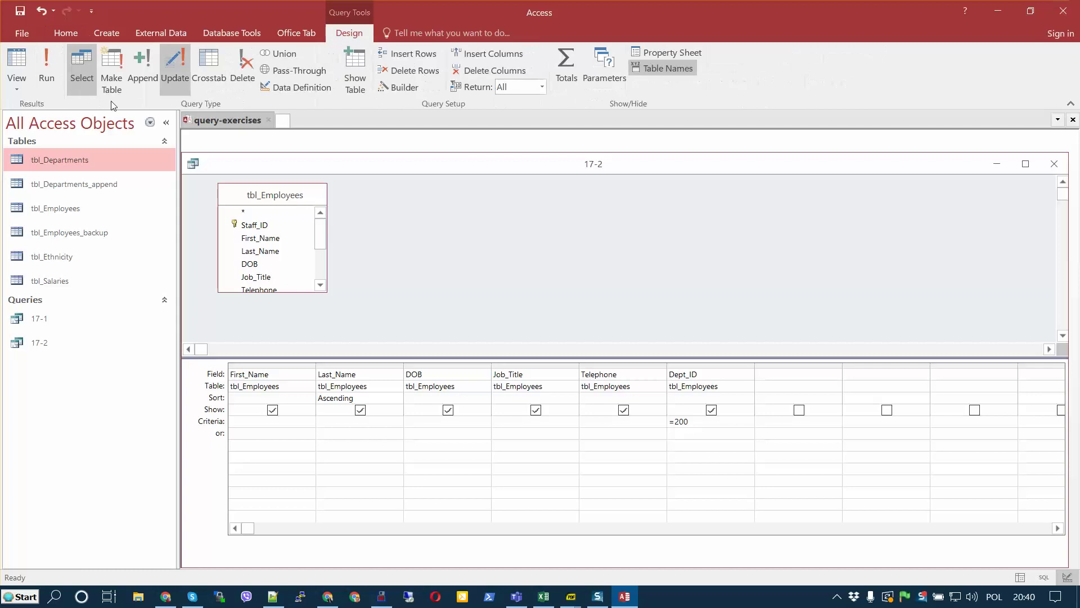
left_click(46, 75)
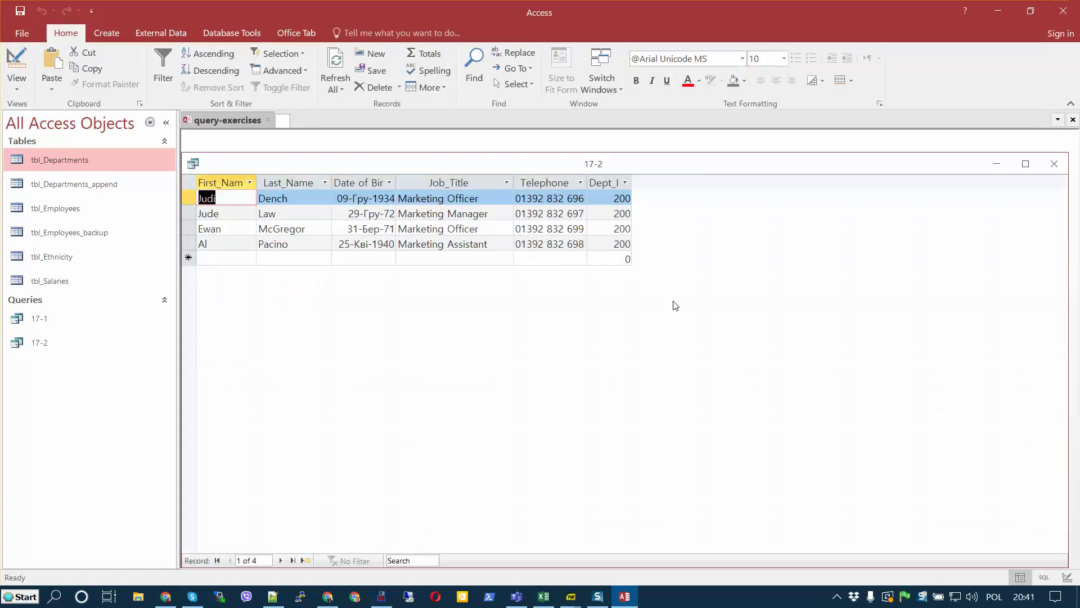
left_click(1052, 168)
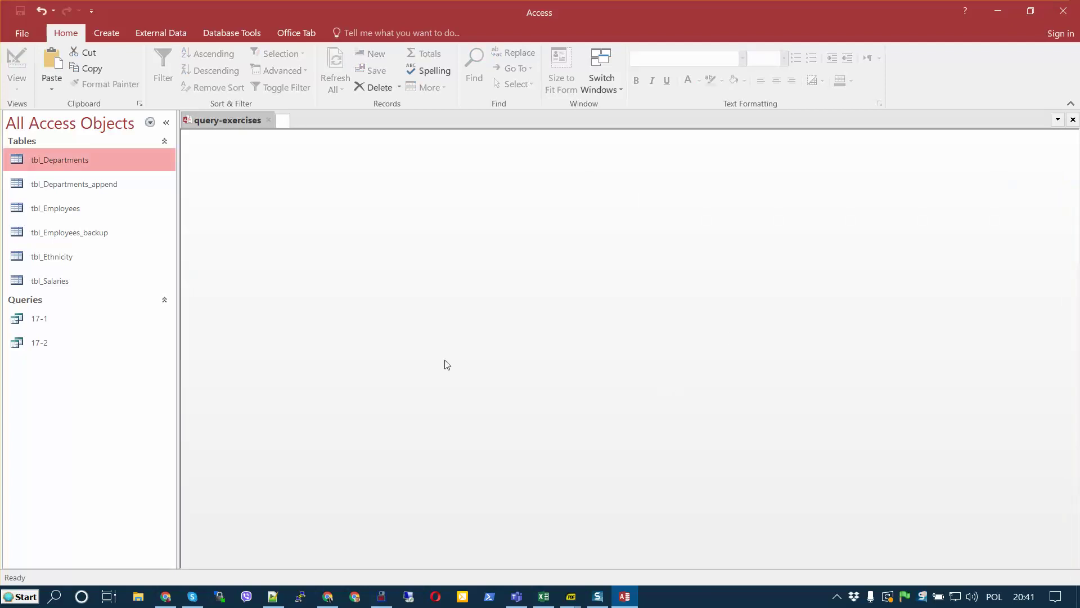
Switch to the task_access-queries-individual PDF, read Task Two on using wildcards for surnames beginning with "W", and return to Access
mouse_move(571, 596)
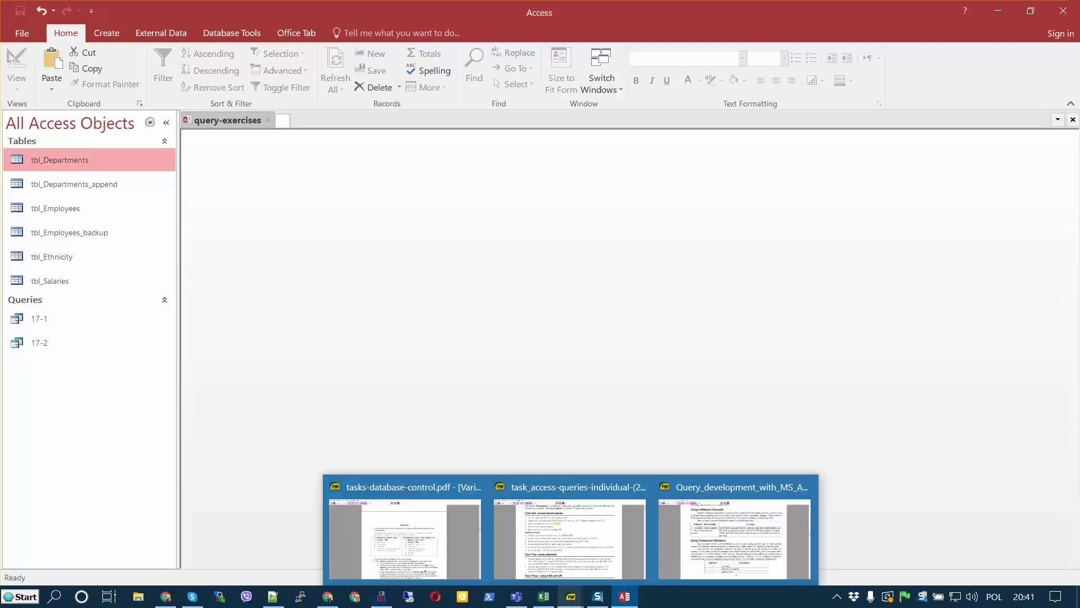
left_click(570, 537)
scroll(615, 390, "down", 4)
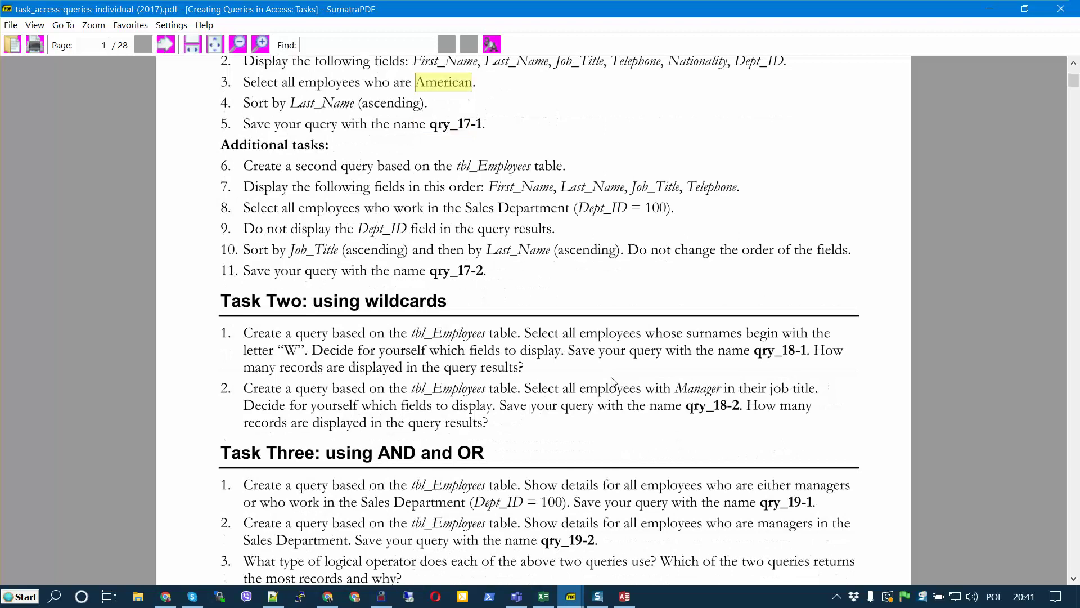
left_click_drag(317, 216, 444, 217)
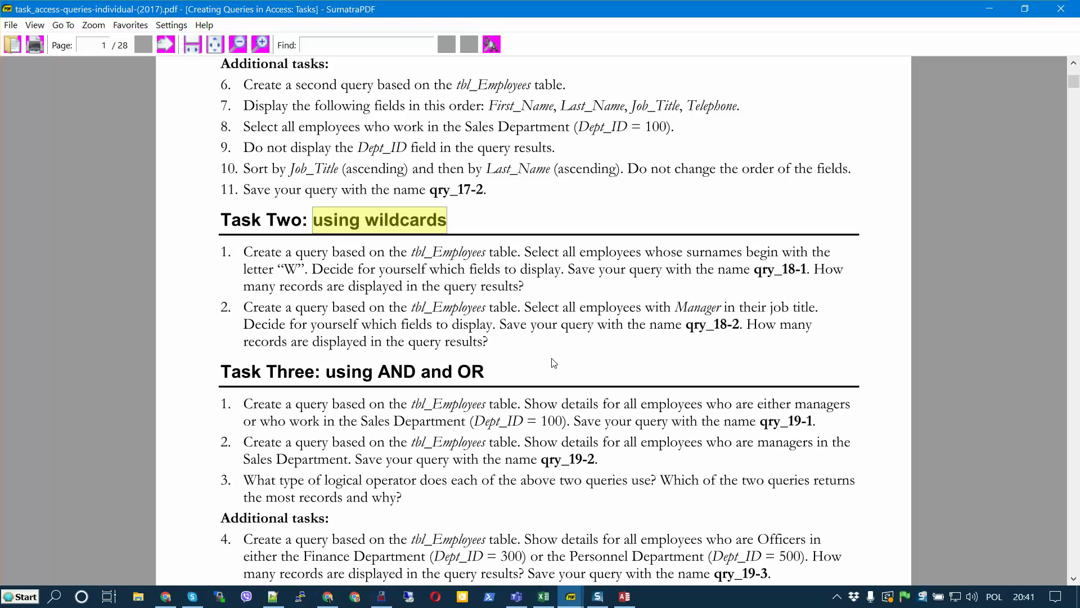
mouse_move(627, 602)
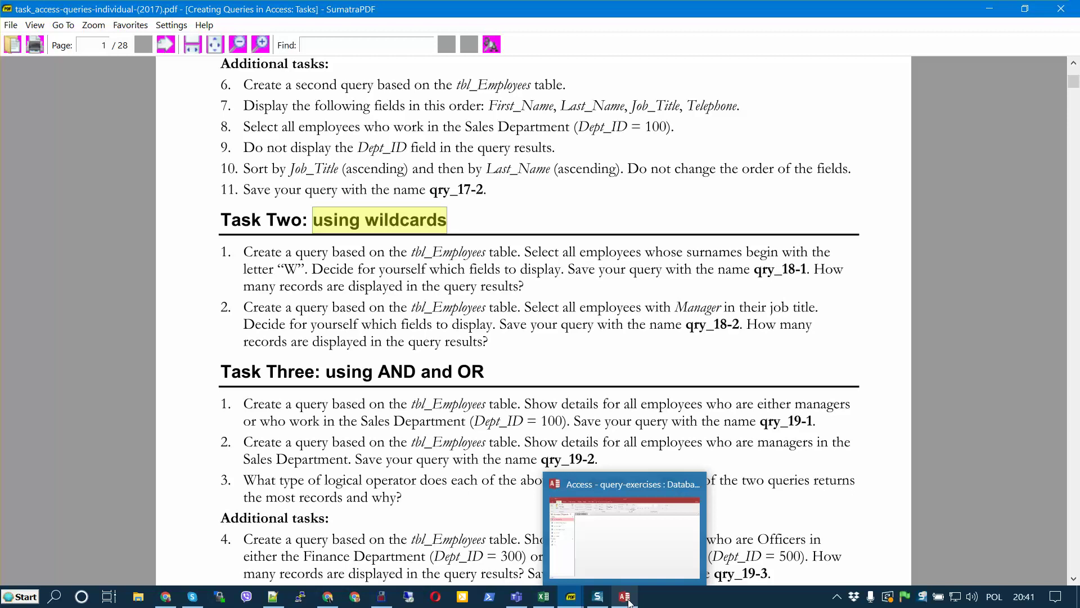
left_click_drag(274, 269, 314, 268)
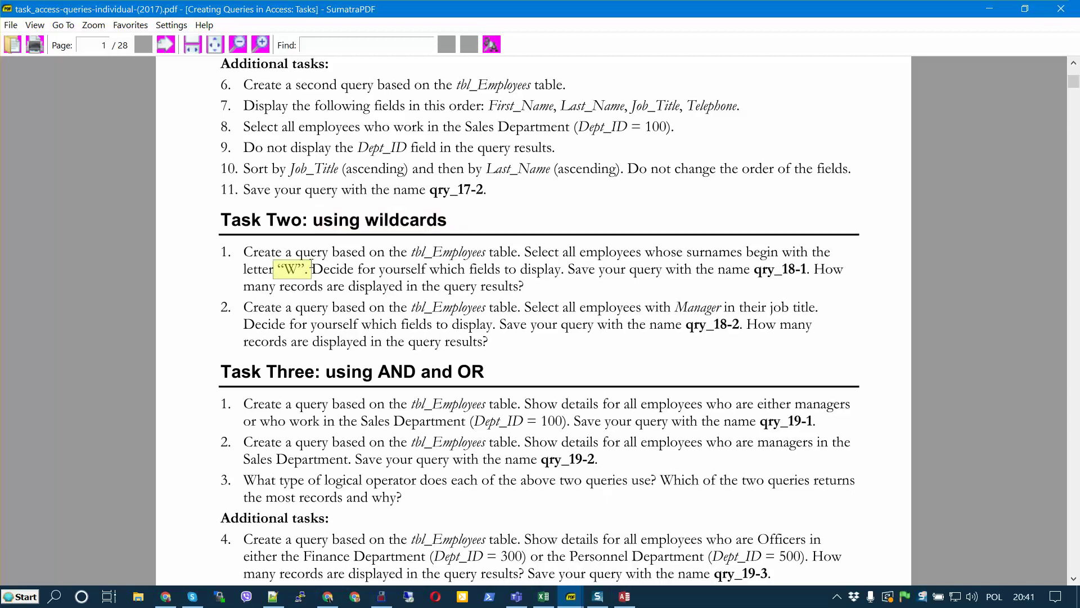
left_click(625, 596)
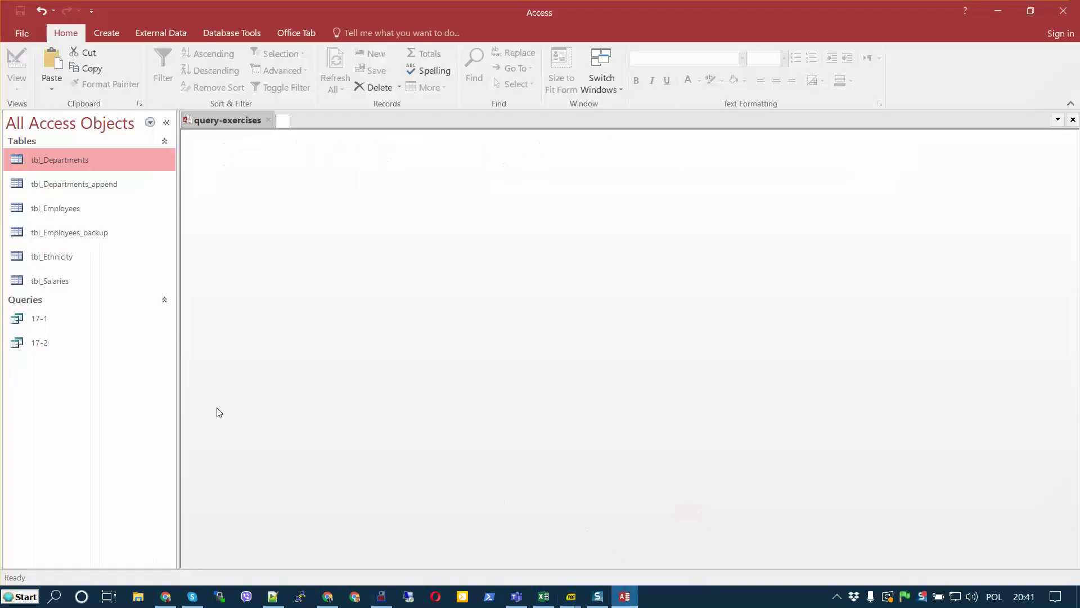
left_click(110, 32)
left_click(275, 70)
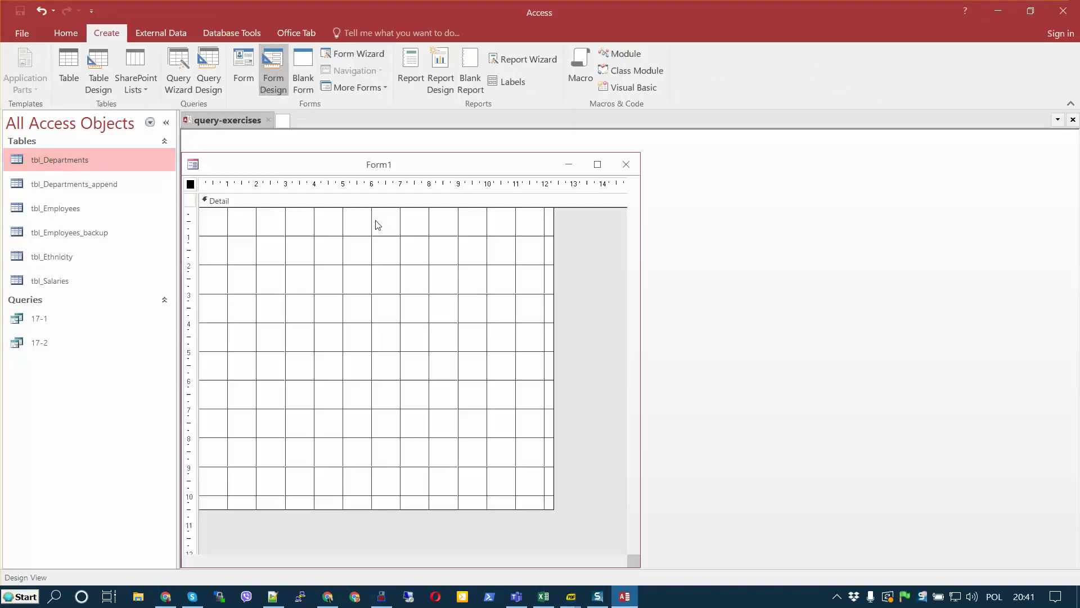
left_click(626, 164)
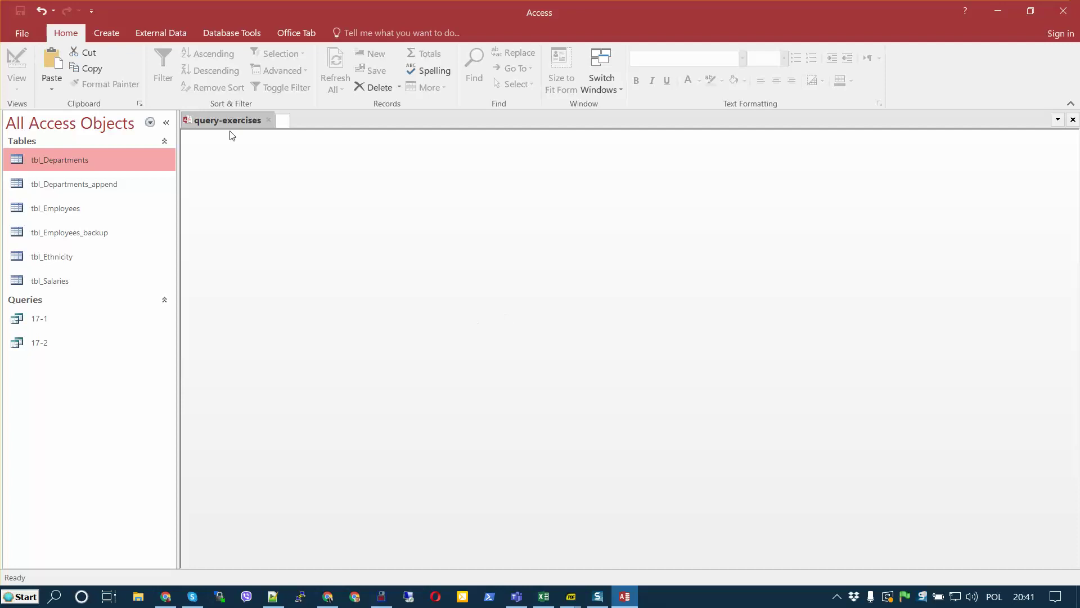
Create a new query in design view based on tbl_Employees and enlarge the table's field list
left_click(118, 35)
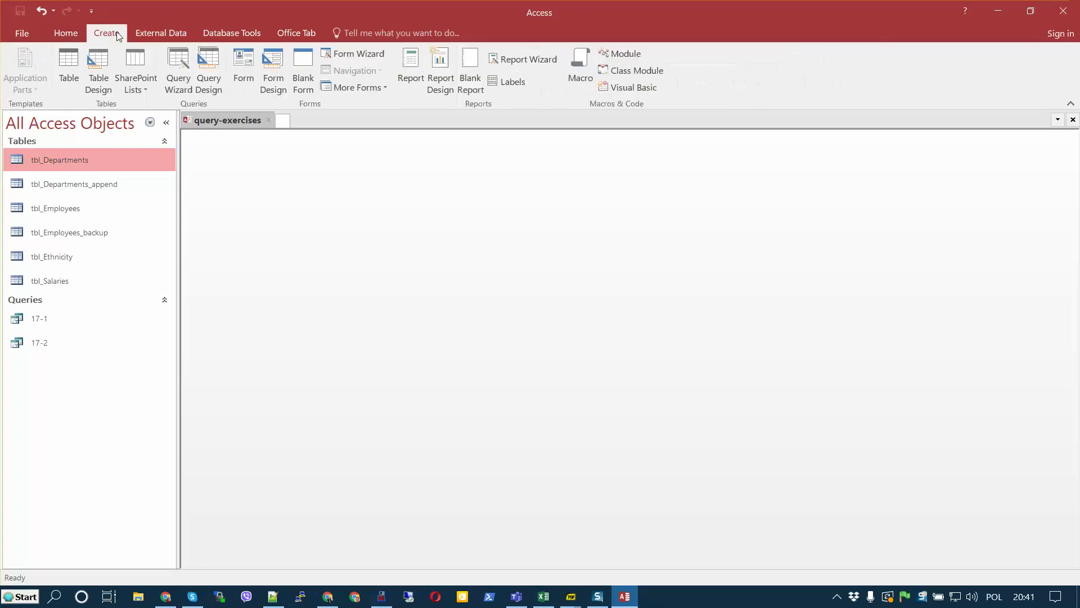
left_click(212, 83)
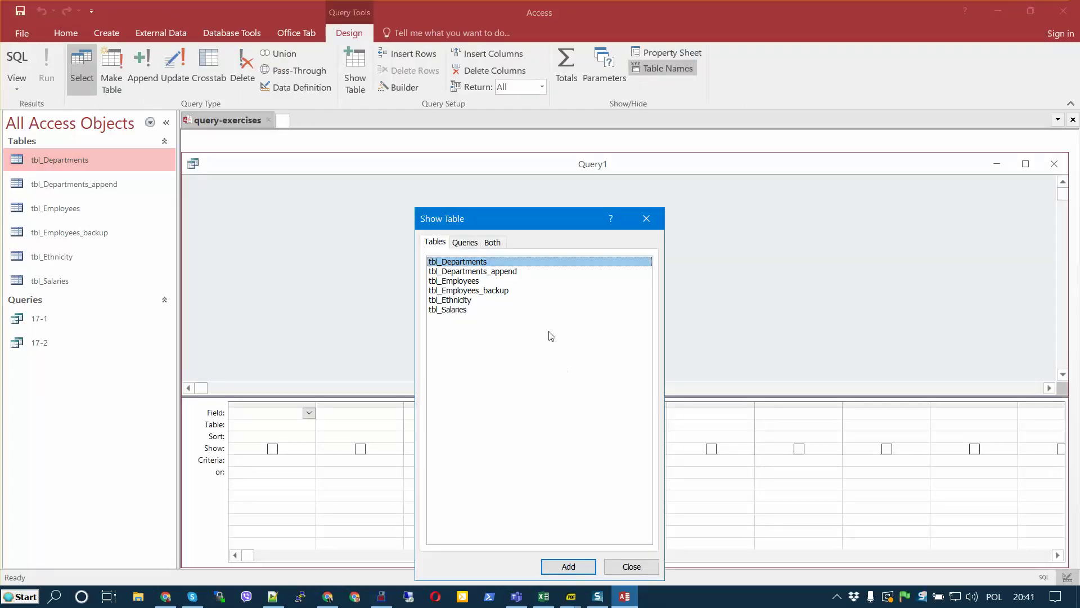
left_click(460, 281)
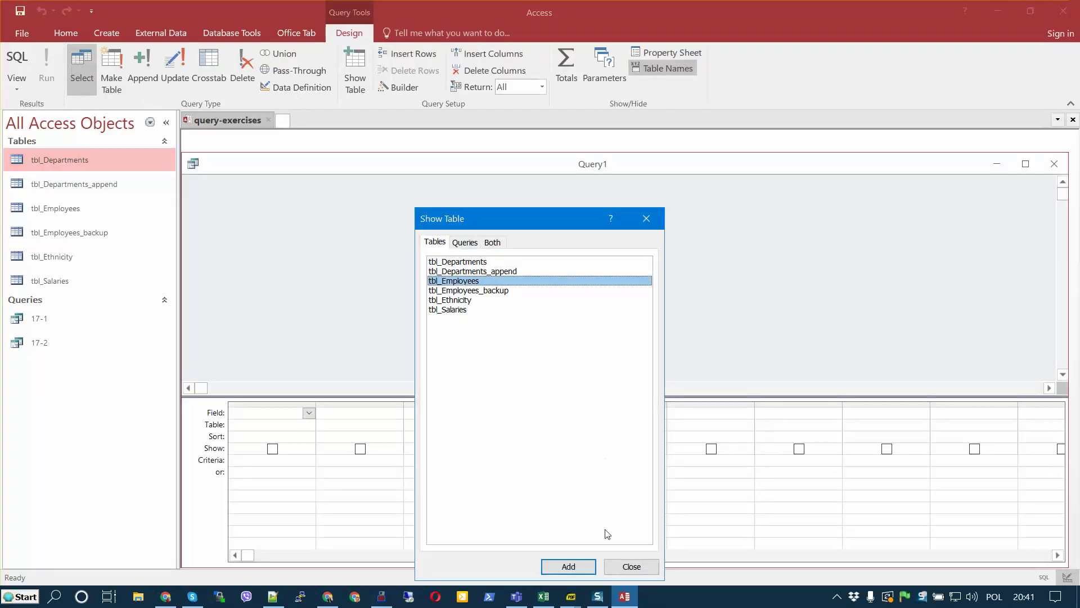
left_click(582, 569)
left_click(619, 568)
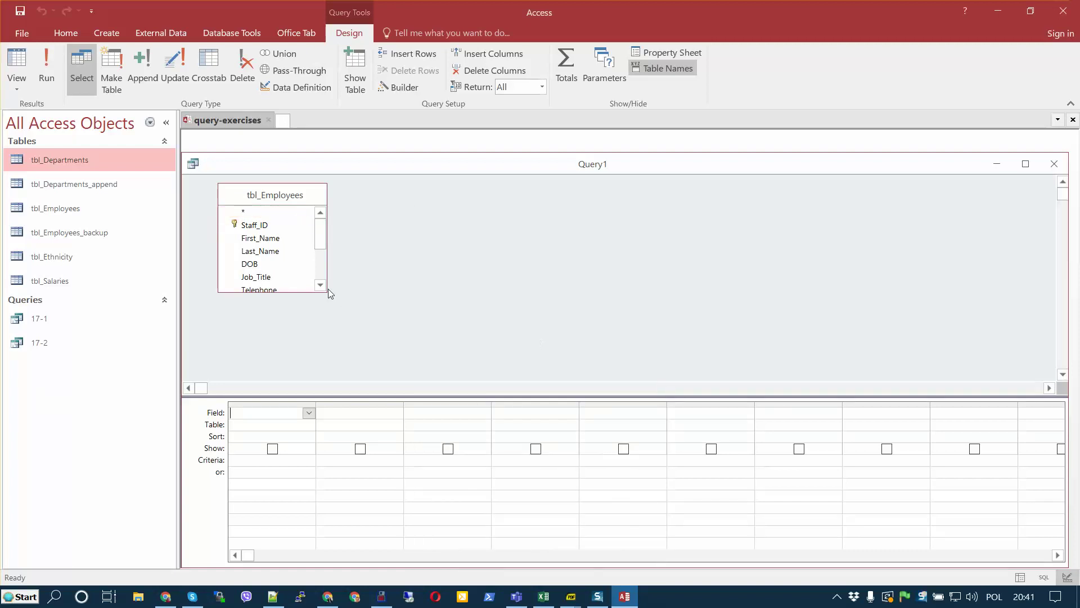
left_click_drag(304, 297, 305, 311)
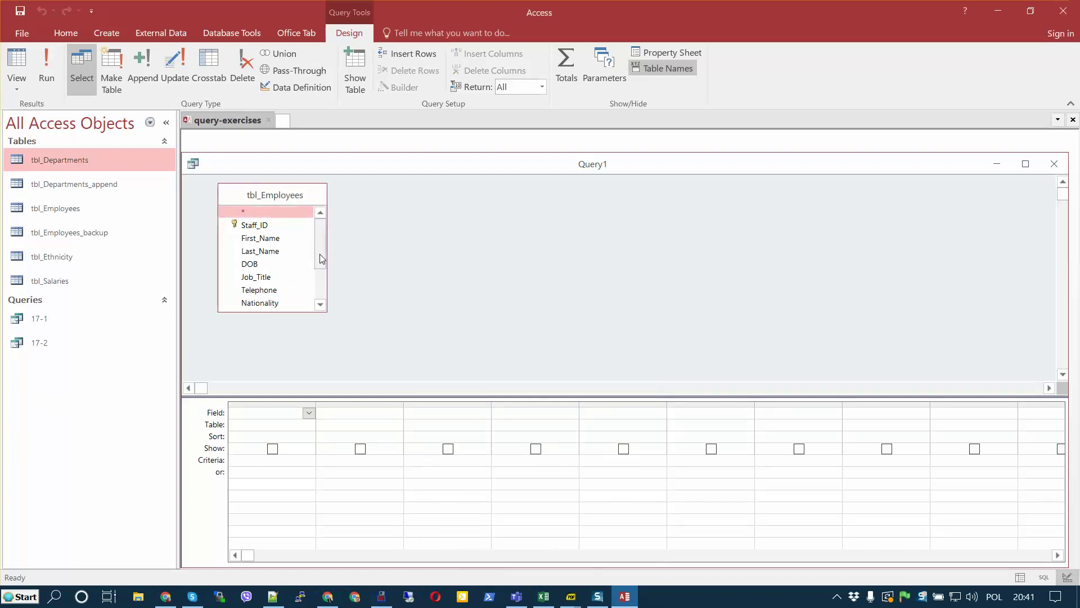
Add the First_Name, Last_Name and Job_Title fields to the query grid
left_click(279, 239)
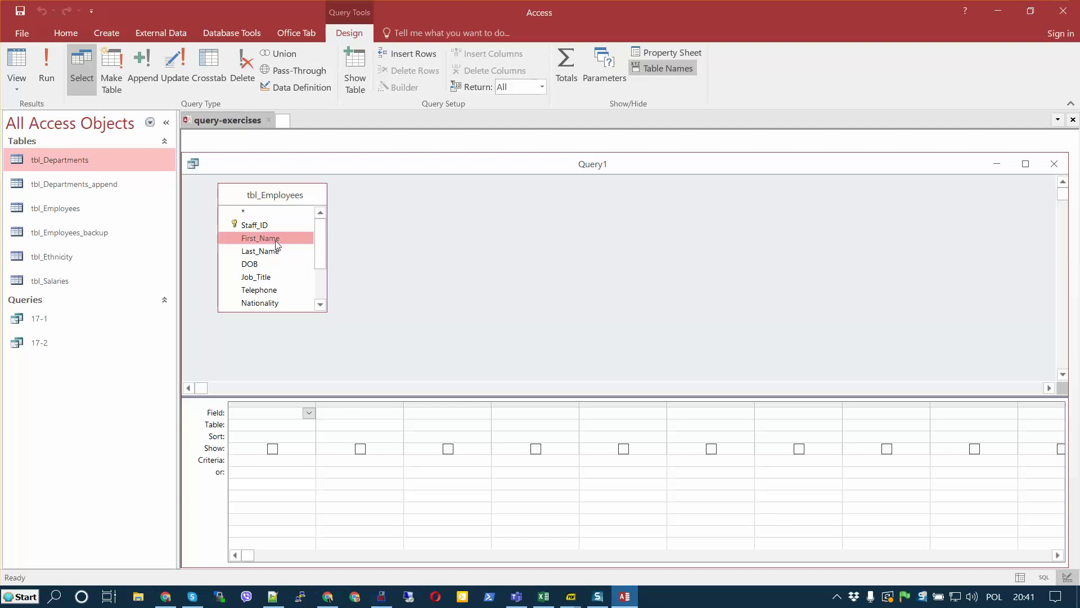
double_click(260, 239)
double_click(260, 251)
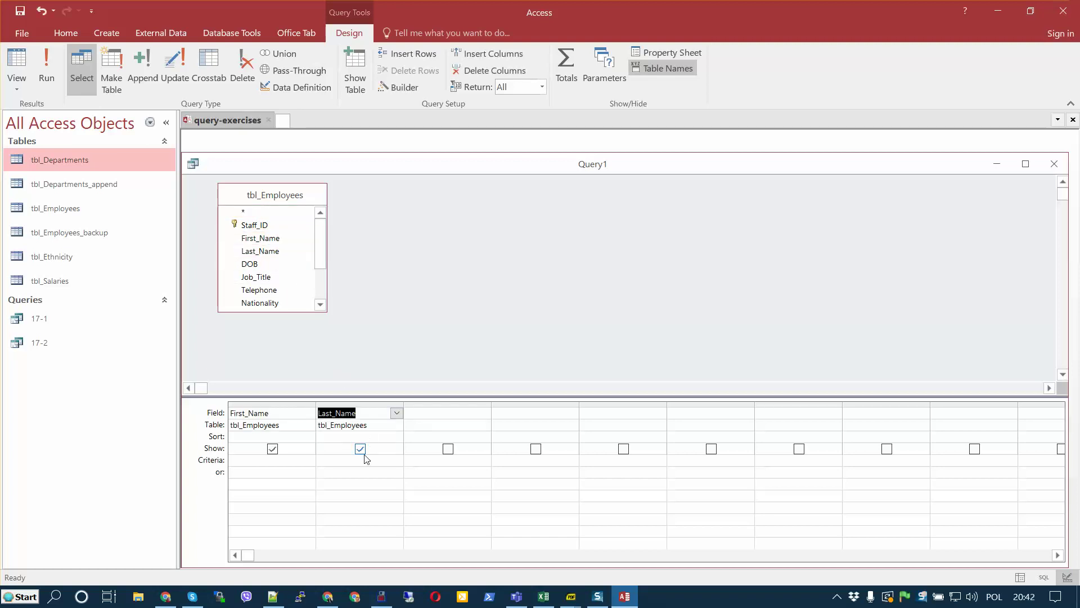
double_click(272, 277)
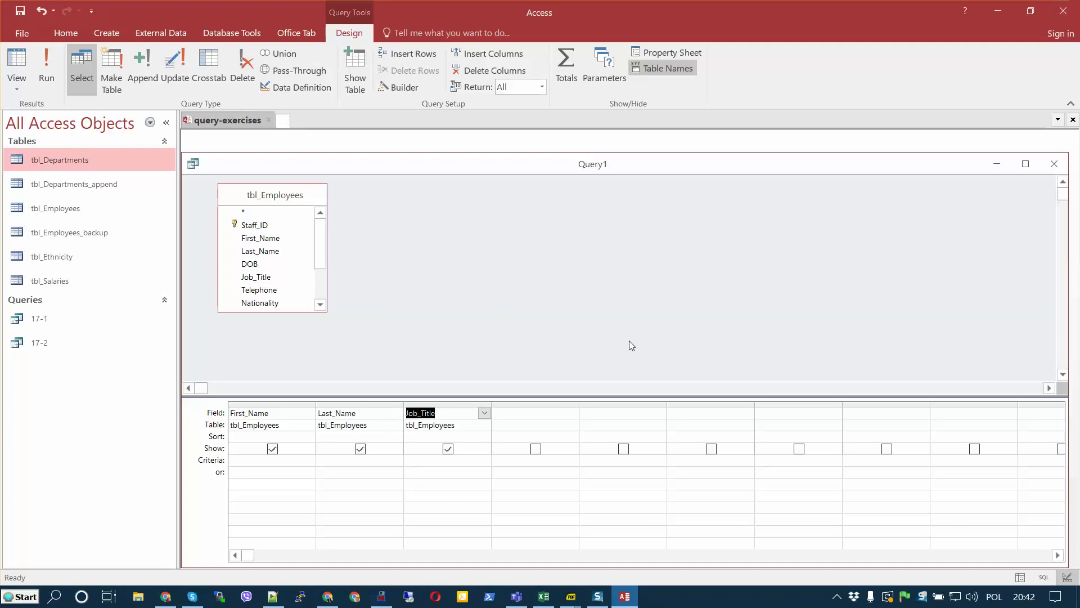
Set the Last_Name criterion to H*, after checking the surnames in tbl_Employees and closing that table
left_click(325, 459)
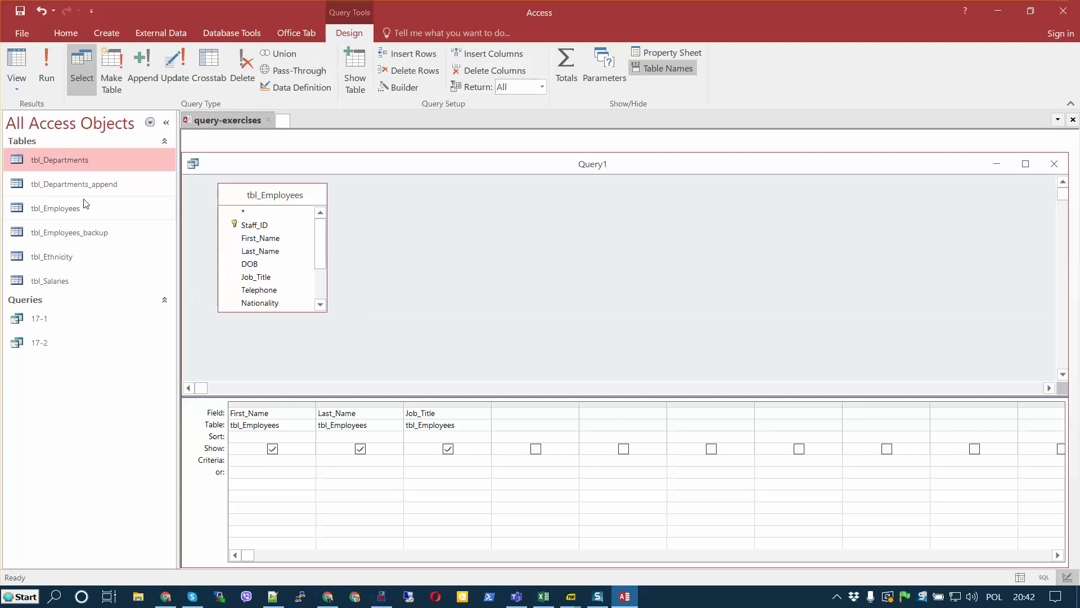
double_click(62, 209)
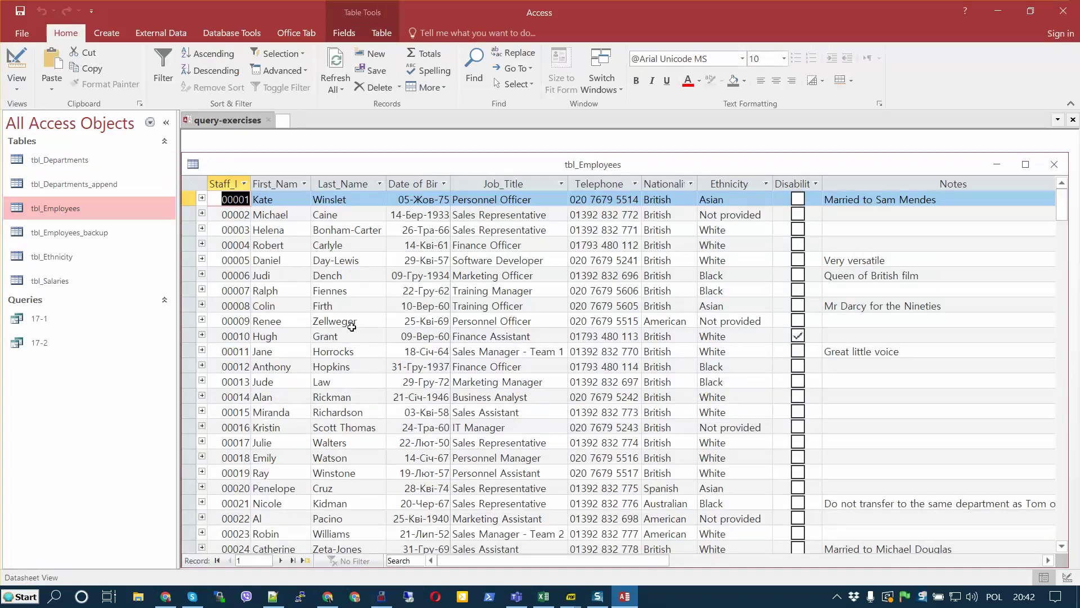
left_click(315, 351)
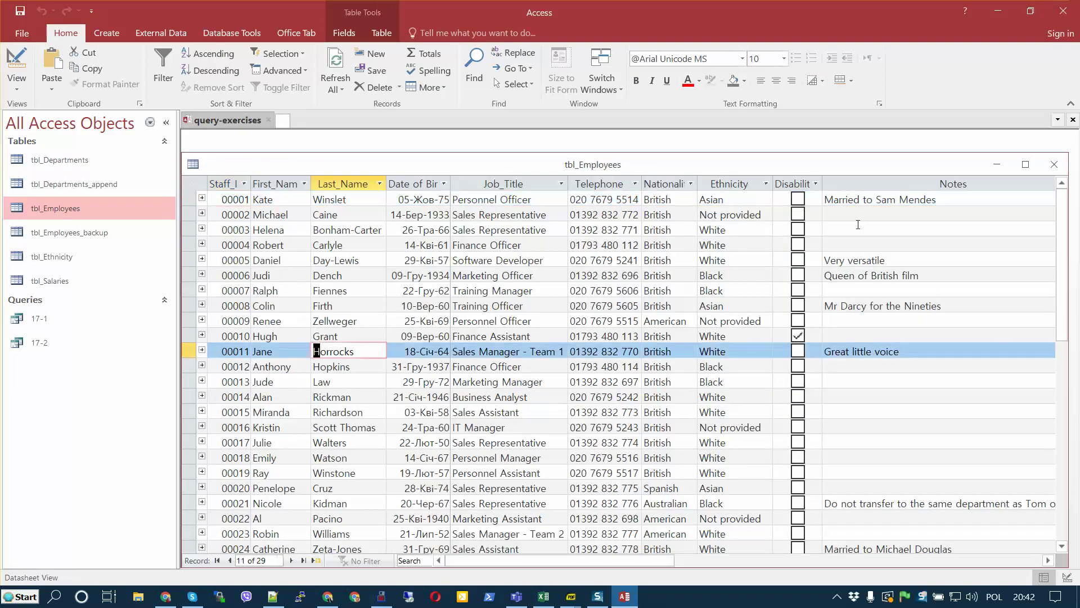
left_click(1061, 164)
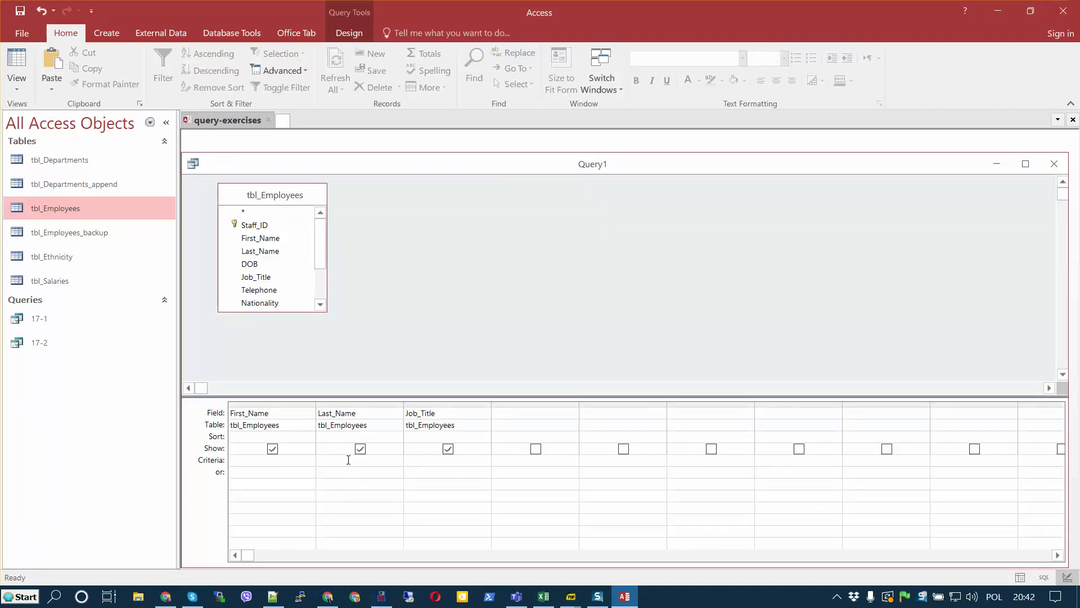
type("H*")
left_click(340, 472)
Examine the parts of the Last_Name criterion: the Like operator, the quoted pattern and the asterisk wildcard
left_click_drag(348, 461, 313, 459)
left_click(345, 471)
mouse_move(354, 461)
left_mouse_down()
mouse_move(304, 454)
mouse_move(332, 460)
left_mouse_up()
left_click(340, 472)
double_click(326, 460)
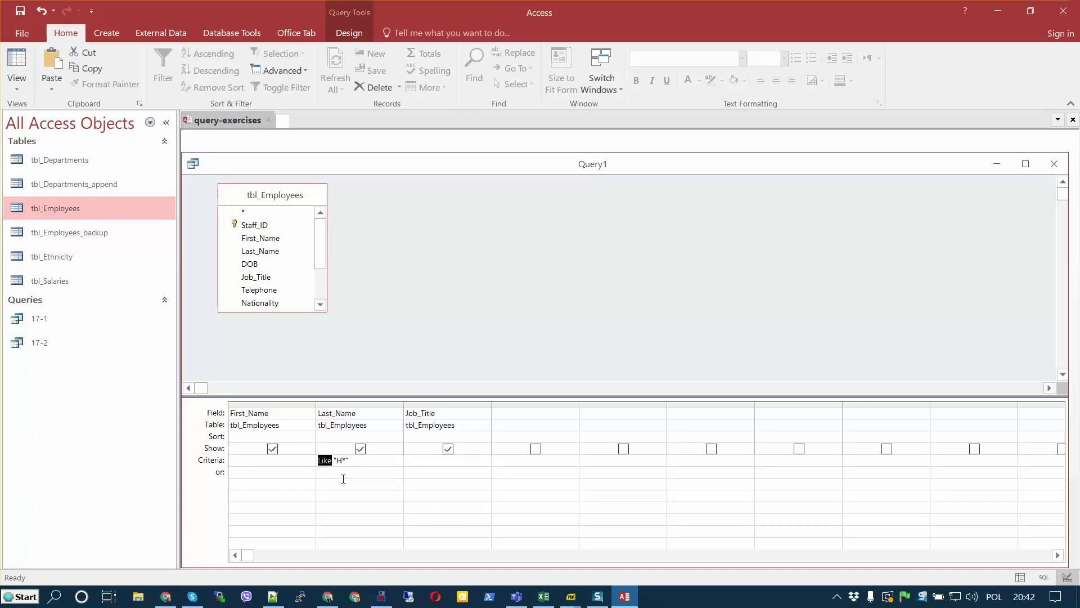
left_click(343, 465)
left_click_drag(334, 461, 349, 460)
left_click(357, 476)
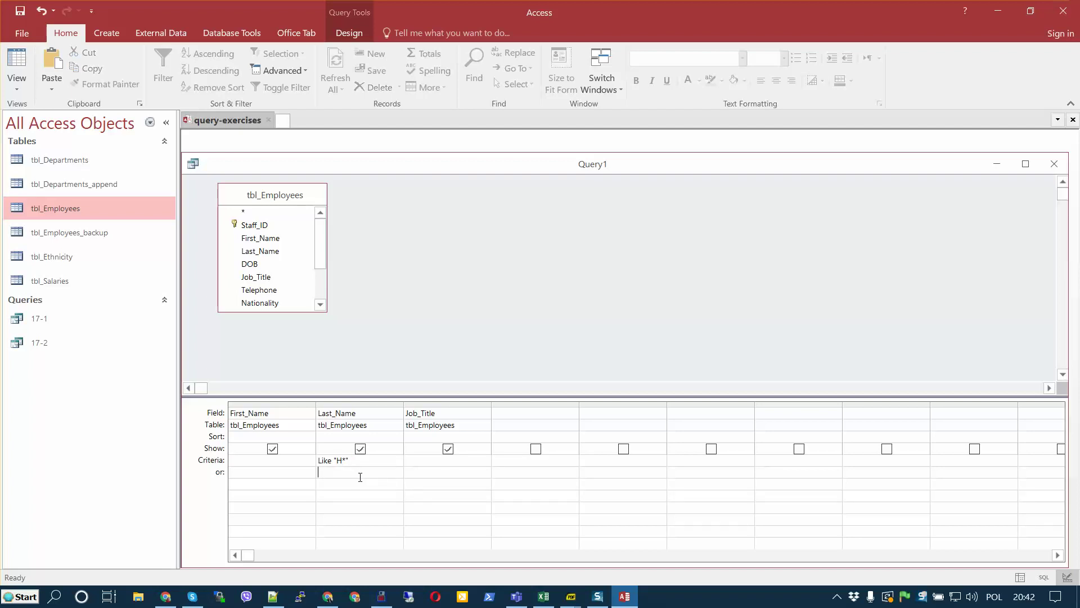
double_click(345, 460)
left_click(362, 474)
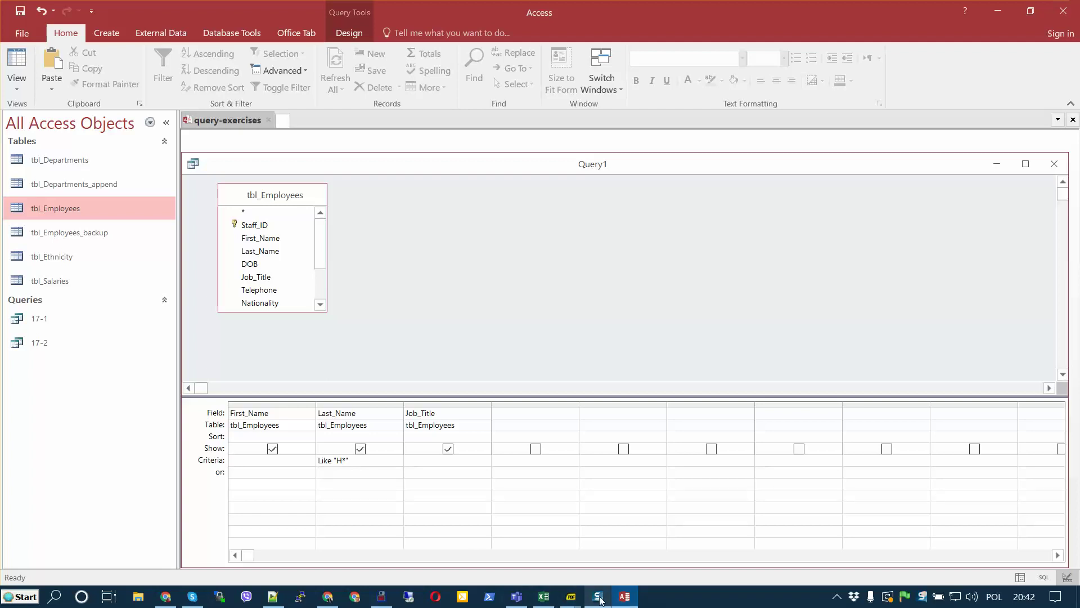
Read the Using a Wildcard Character section in the Query_development_with_MS_Access PDF and return to Access
mouse_move(570, 596)
left_click(708, 548)
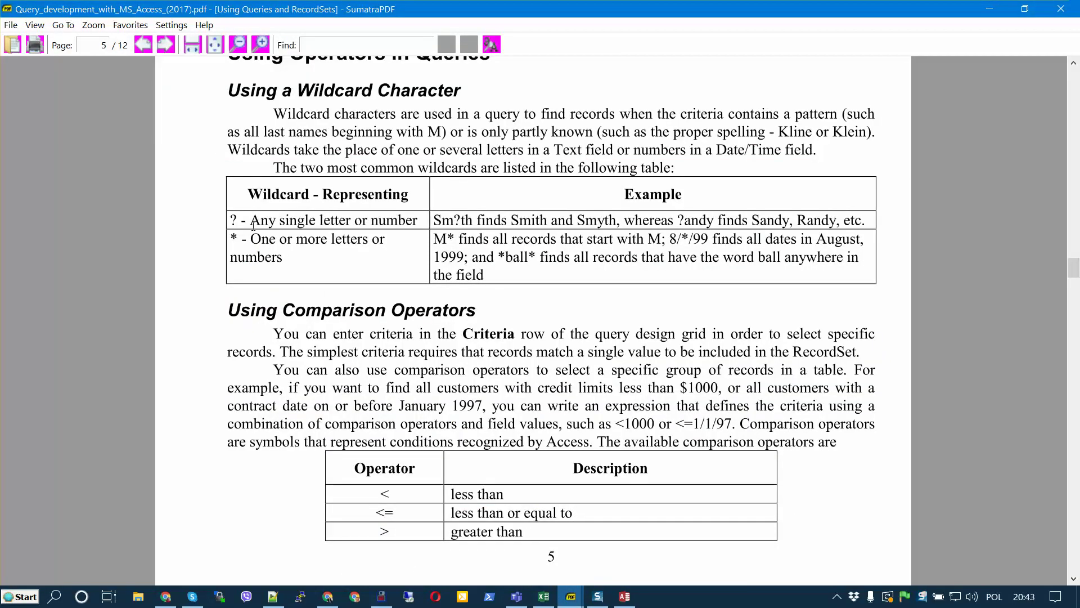
left_click_drag(228, 91, 525, 290)
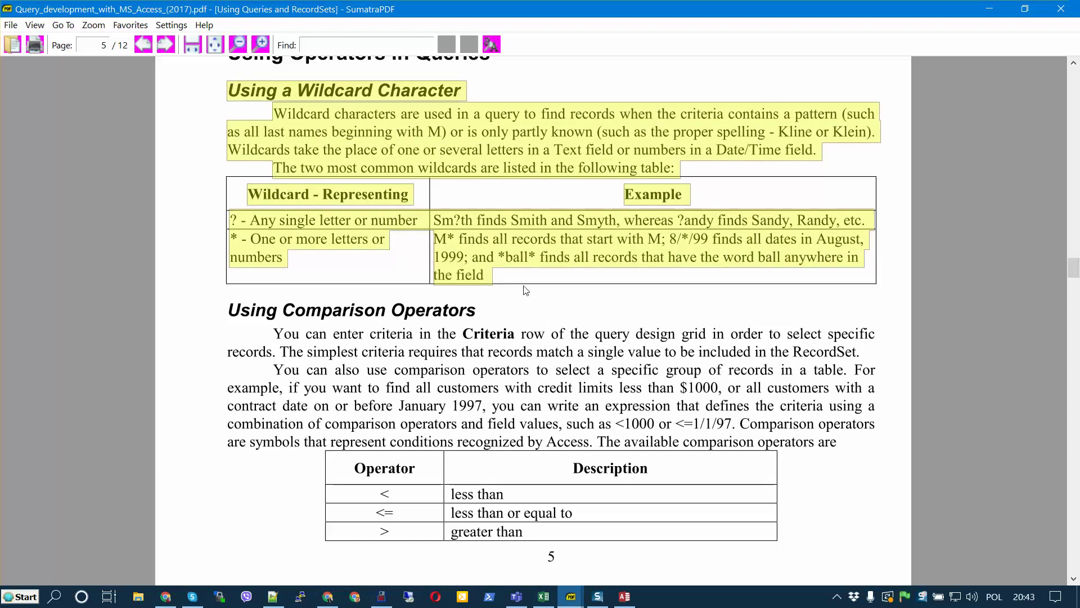
left_click(556, 310)
mouse_move(625, 595)
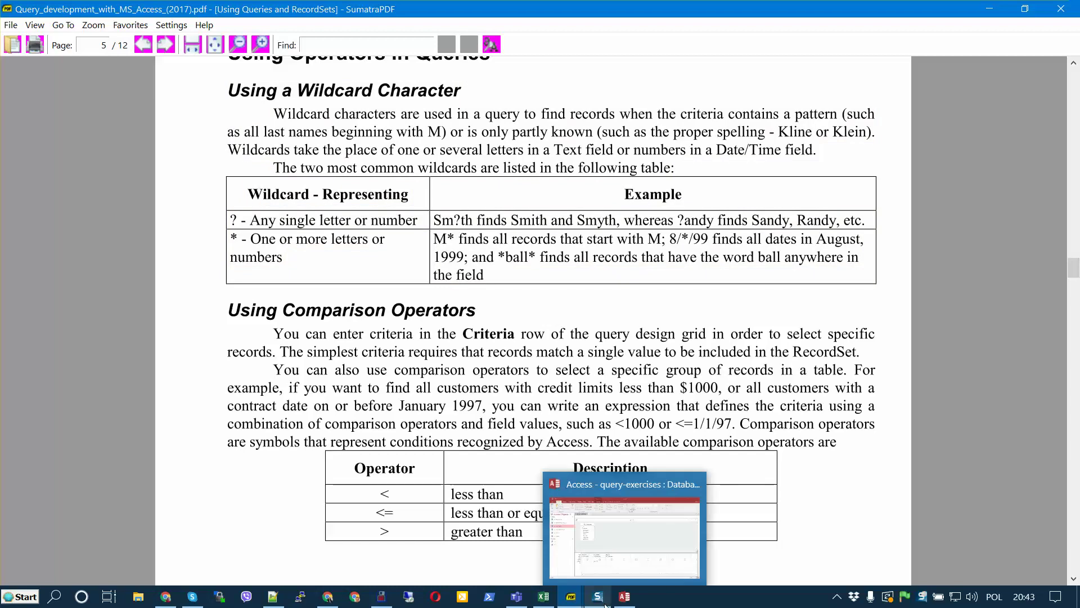
left_click(621, 544)
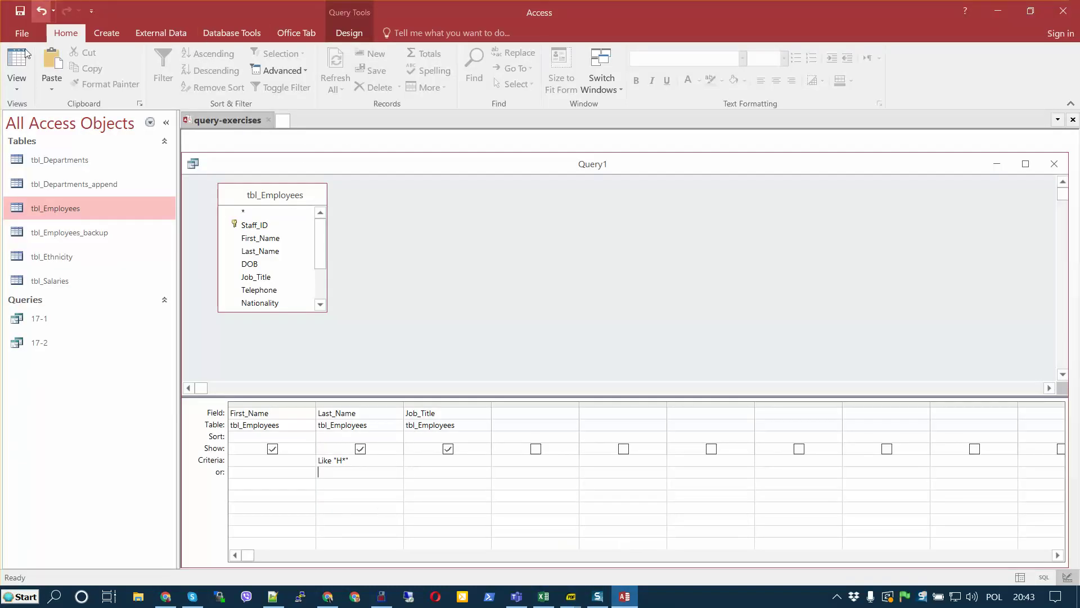
Save the query as 18-1 and run it to view the selected employees
left_click(19, 11)
type("1")
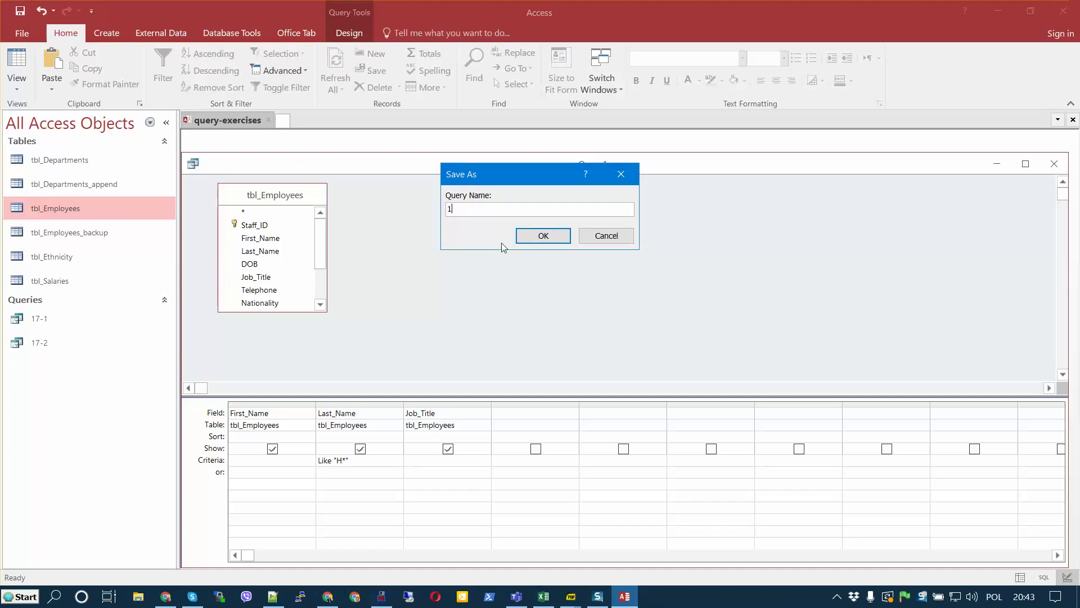
type("8-1")
key("Return")
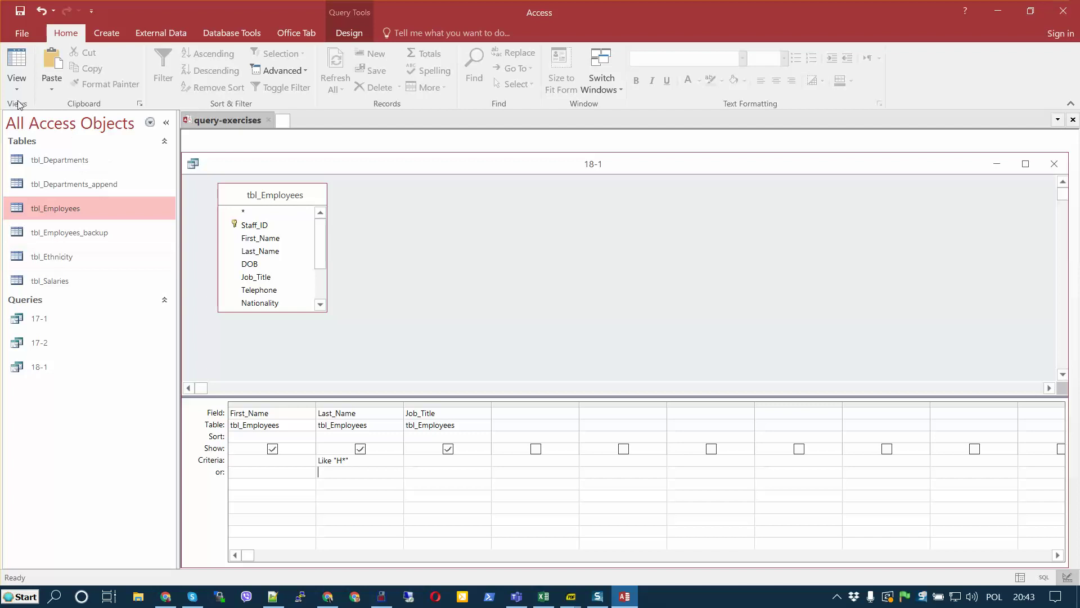
left_click(9, 73)
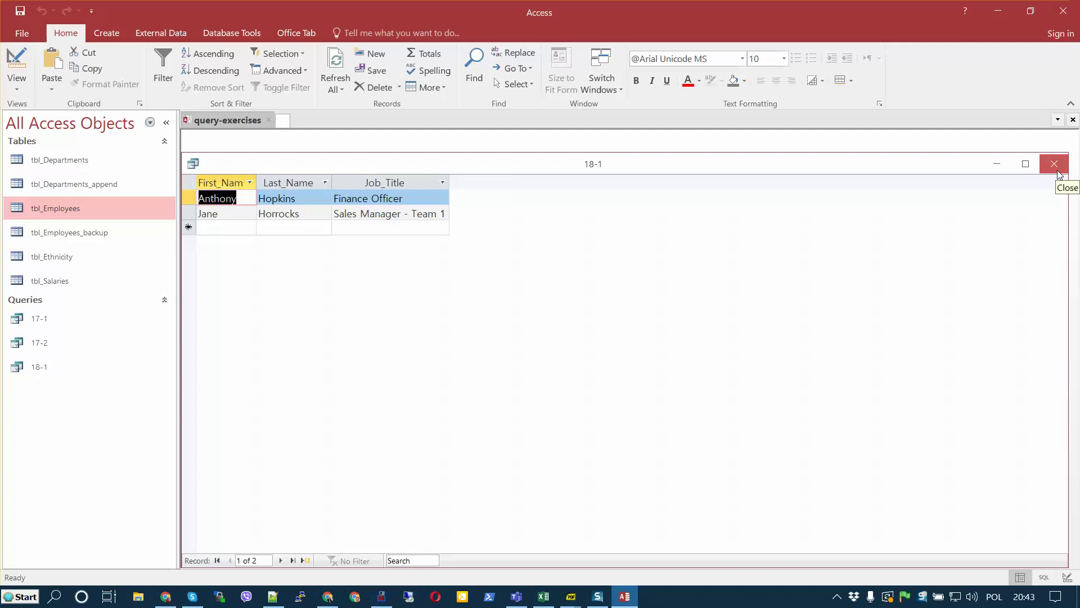
Check the task list in the tasks PDF and study the *ball* wildcard example in the Query_development_with_MS_Access PDF
mouse_move(578, 602)
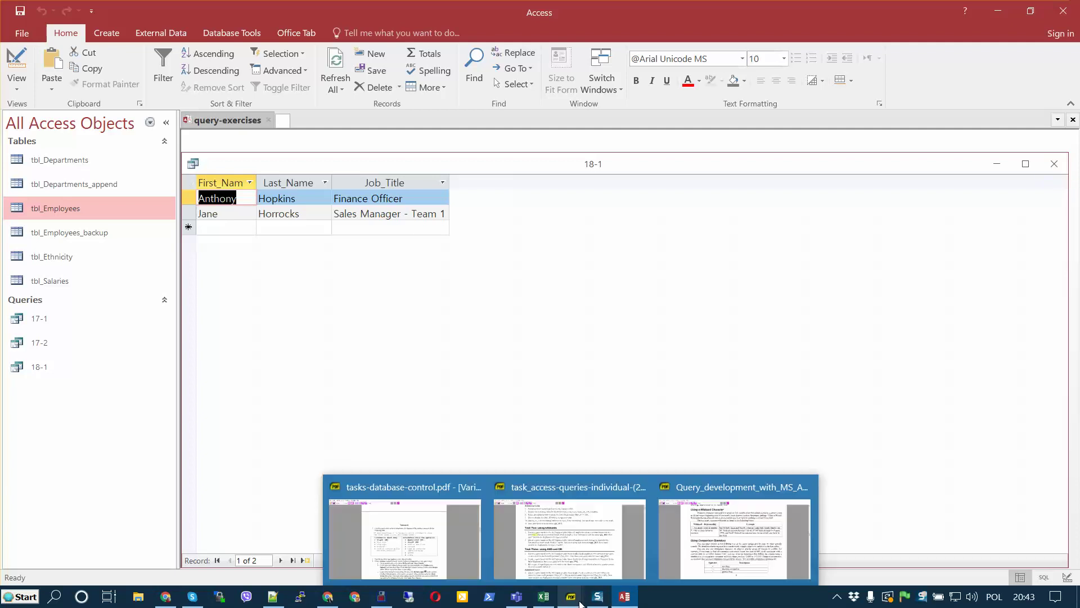
left_click(583, 563)
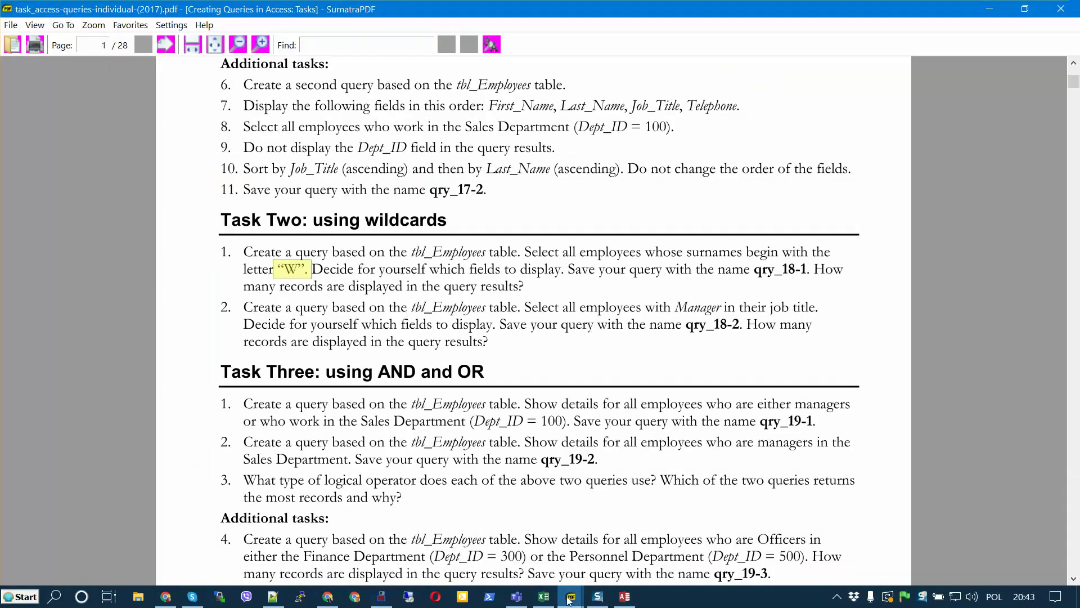
left_click(697, 559)
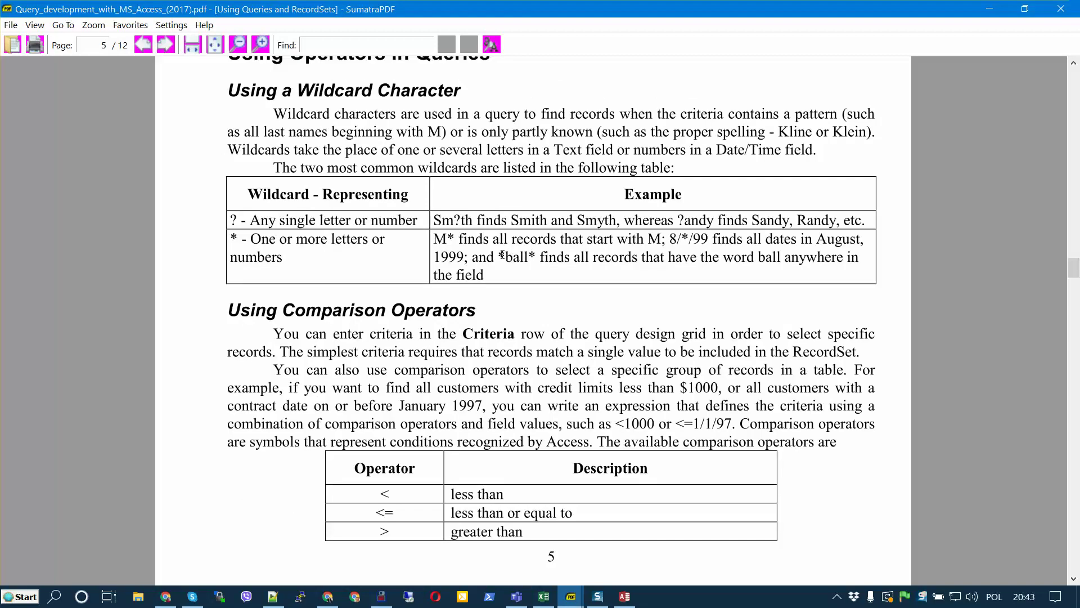
mouse_move(497, 257)
left_mouse_down()
mouse_move(537, 259)
mouse_move(491, 276)
left_mouse_up()
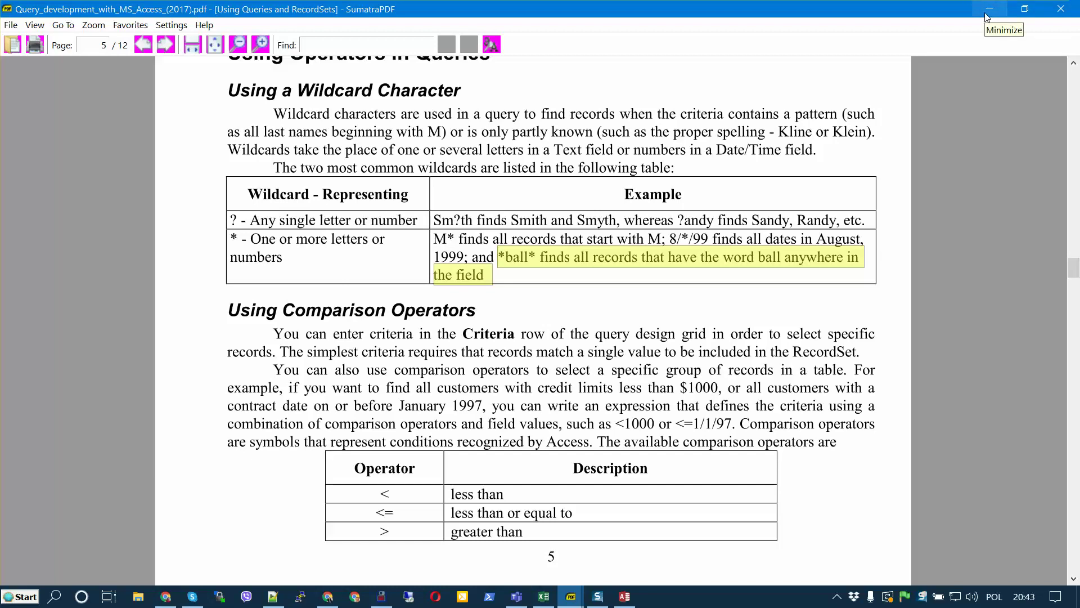
mouse_move(567, 592)
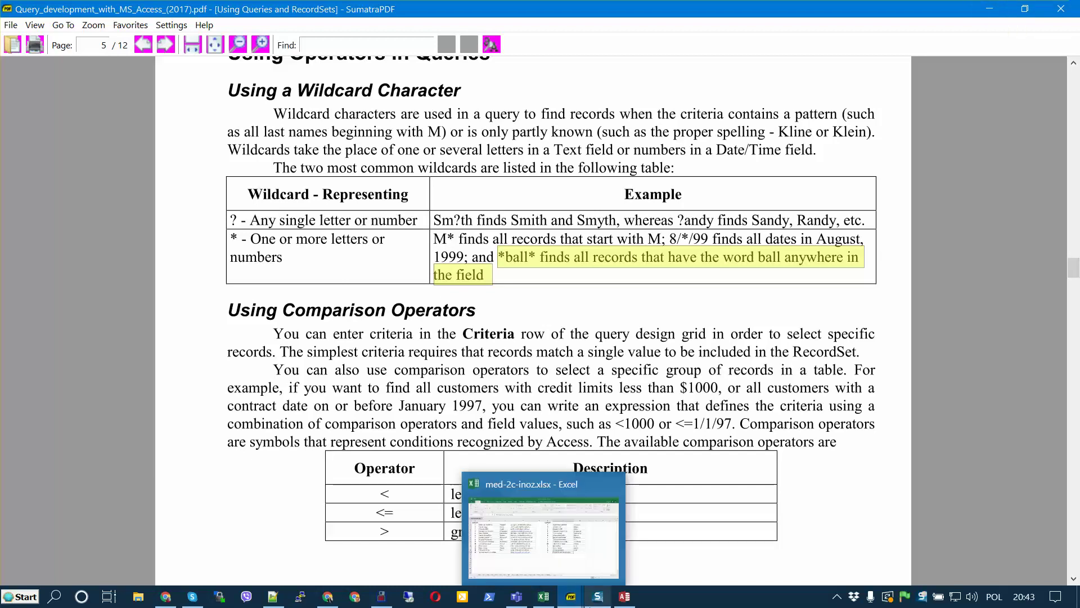
Switch to the tasks PDF and read the Task Three instructions on using AND and OR
left_click(578, 549)
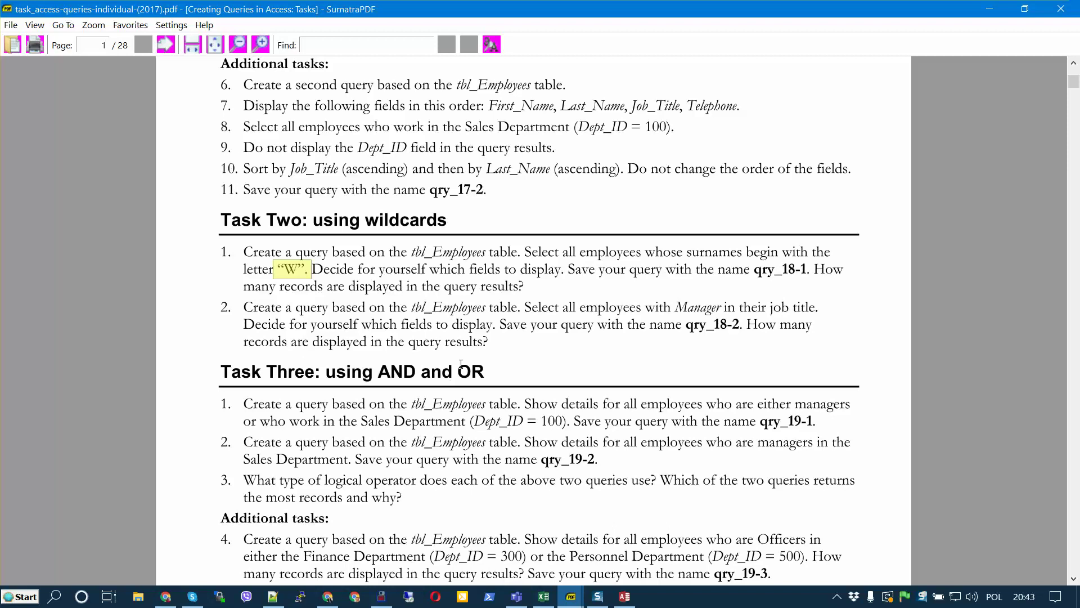
scroll(463, 361, "down", 3)
scroll(462, 362, "down", 2)
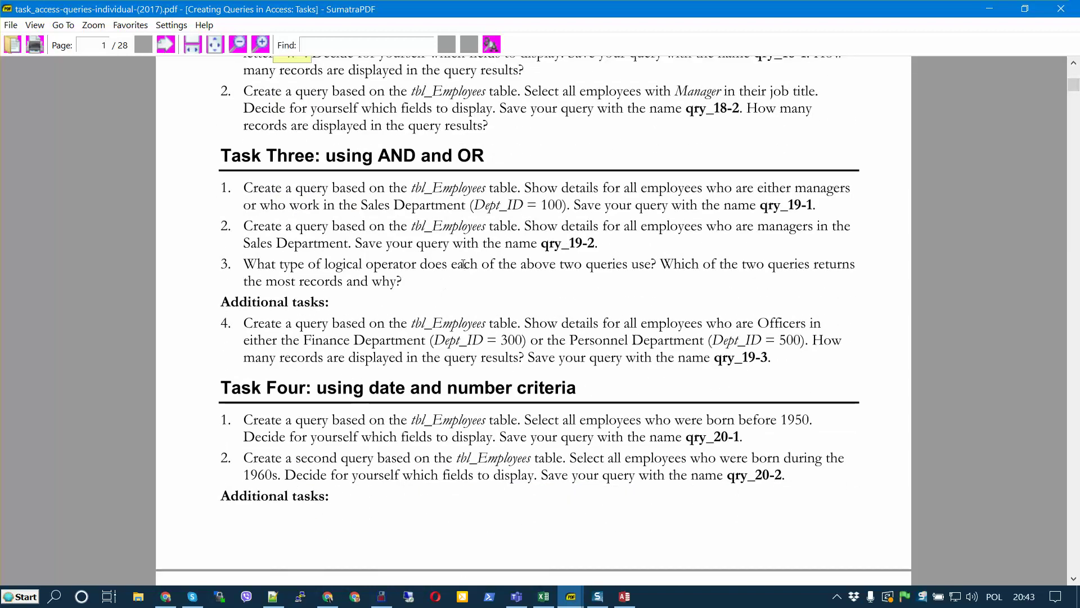
scroll(477, 238, "up", 2)
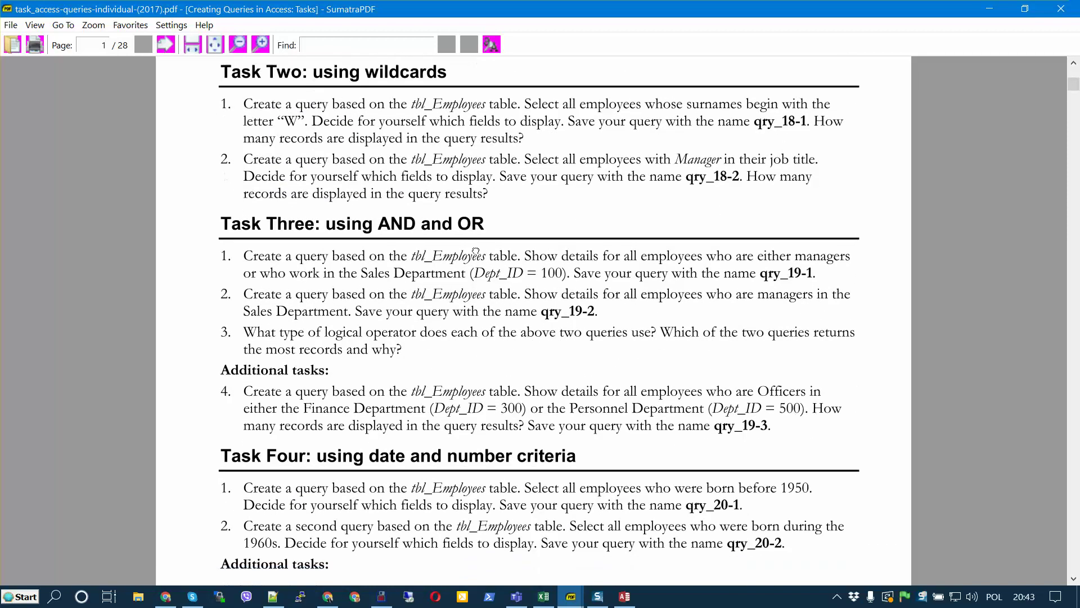
scroll(245, 260, "up", 2)
scroll(503, 279, "down", 1)
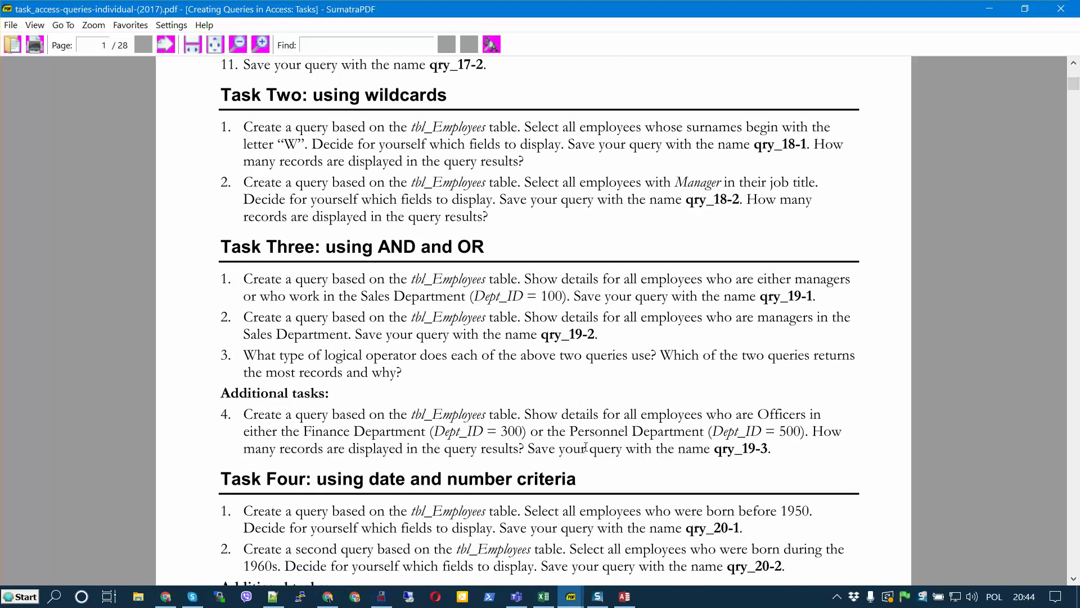
left_click_drag(248, 279, 403, 373)
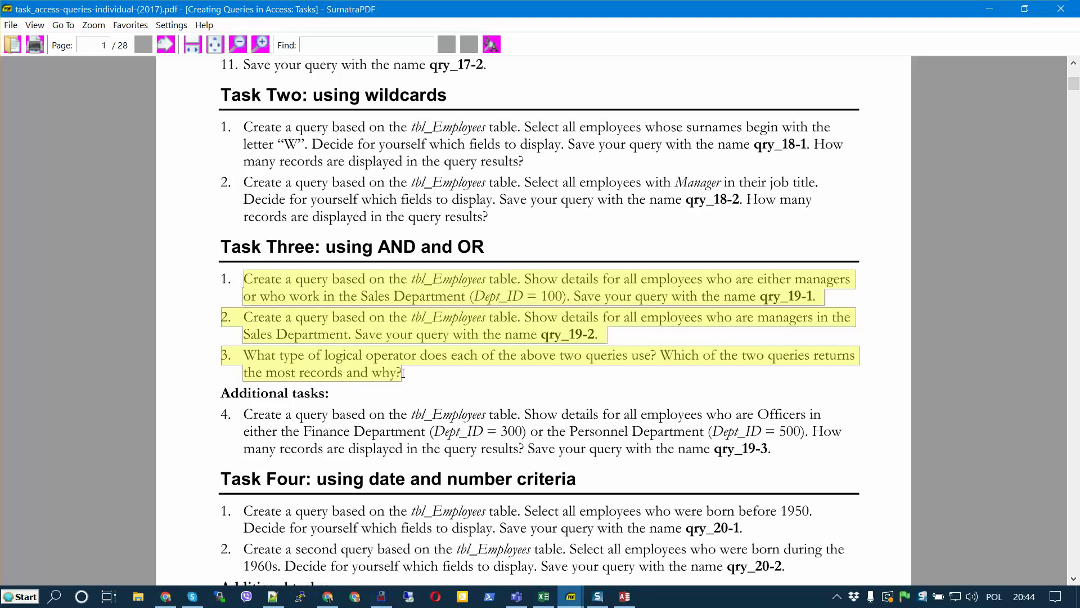
left_click(527, 321)
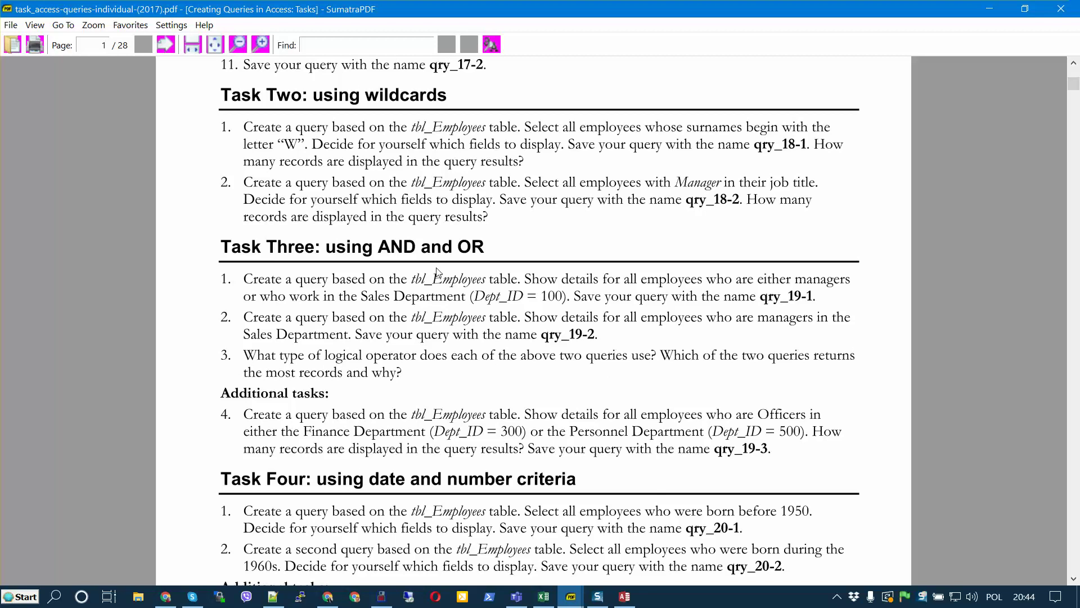
Return to Access, close query 18-1 and create a new query design based on the tbl_Employees table
mouse_move(624, 600)
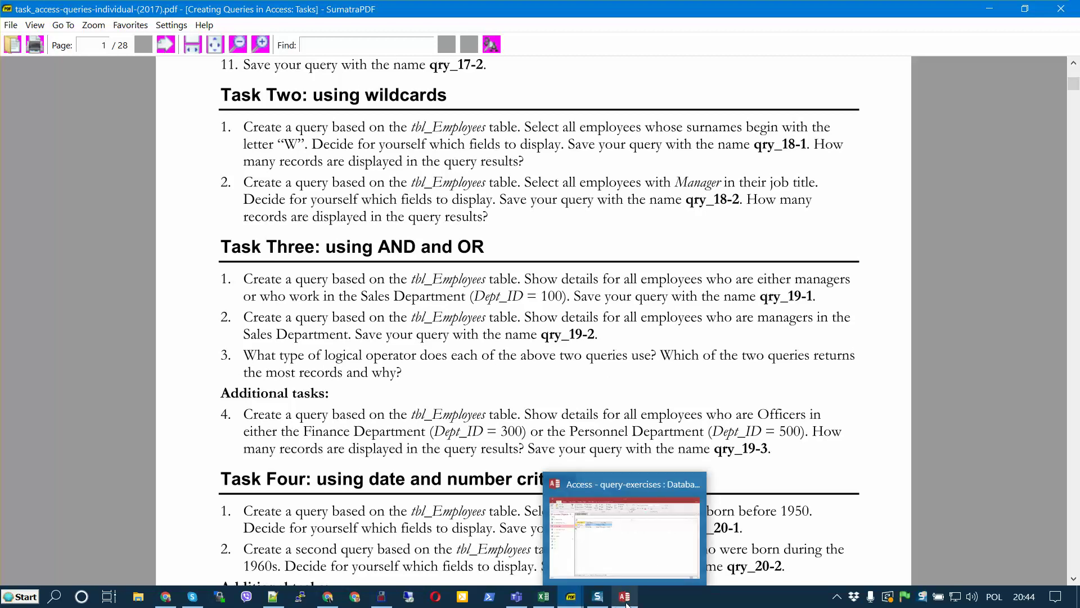
left_click(622, 506)
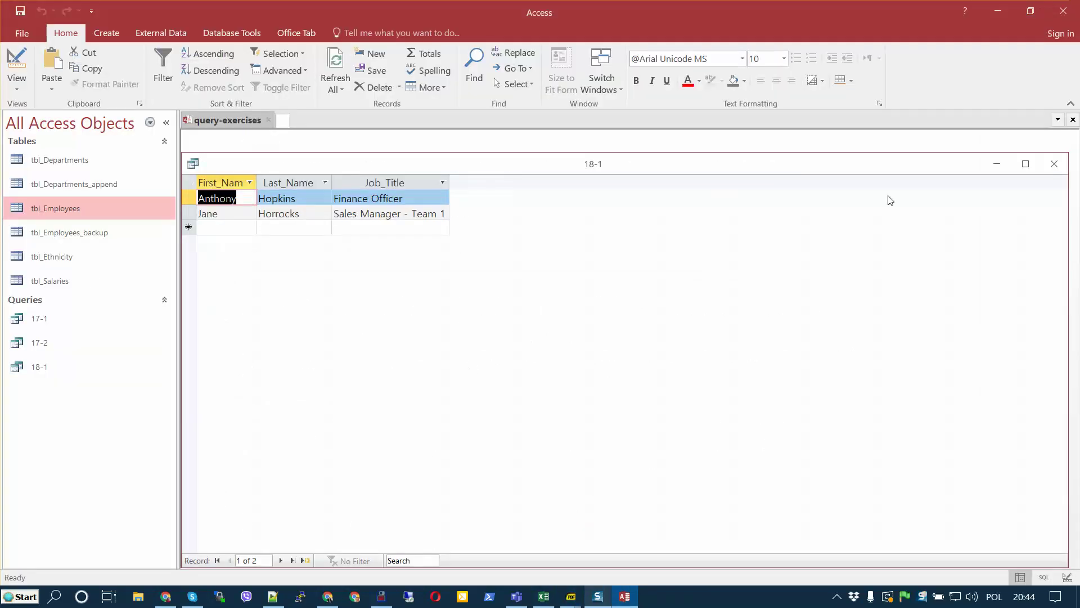
left_click(1053, 169)
left_click(106, 32)
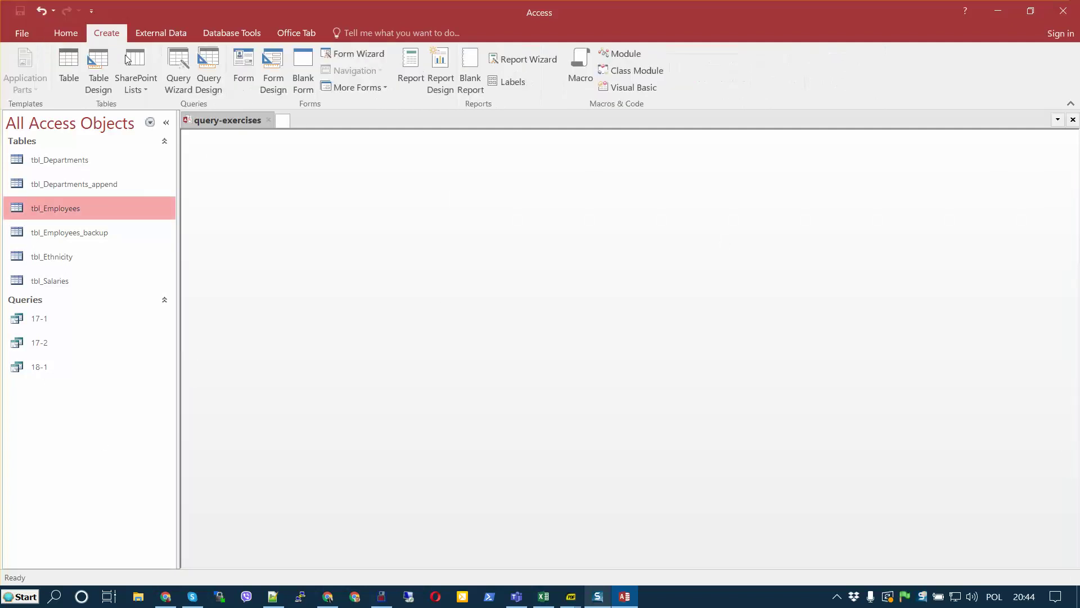
left_click(220, 78)
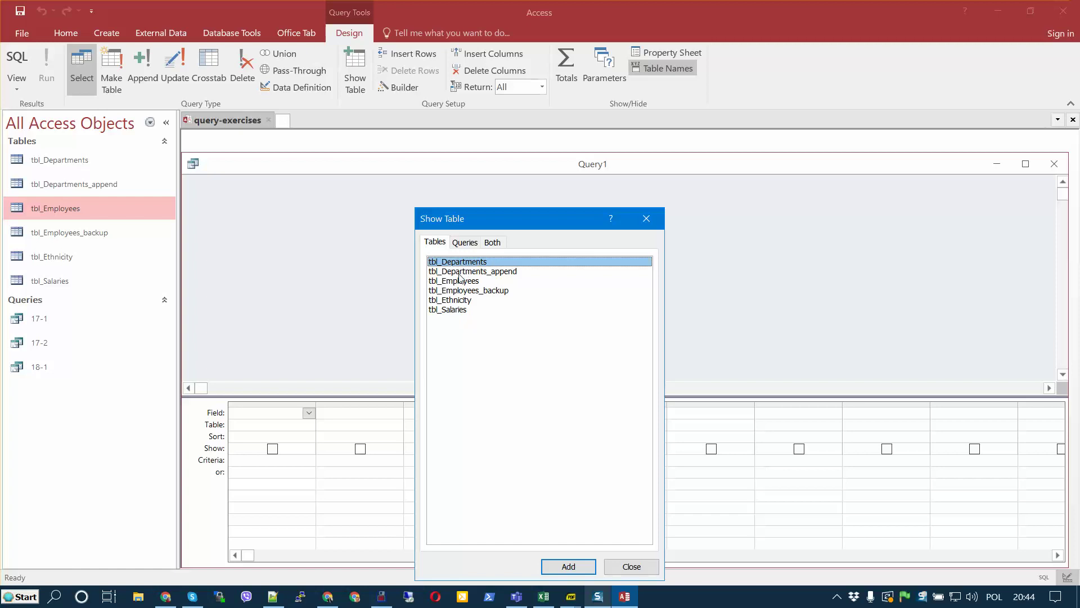
double_click(459, 279)
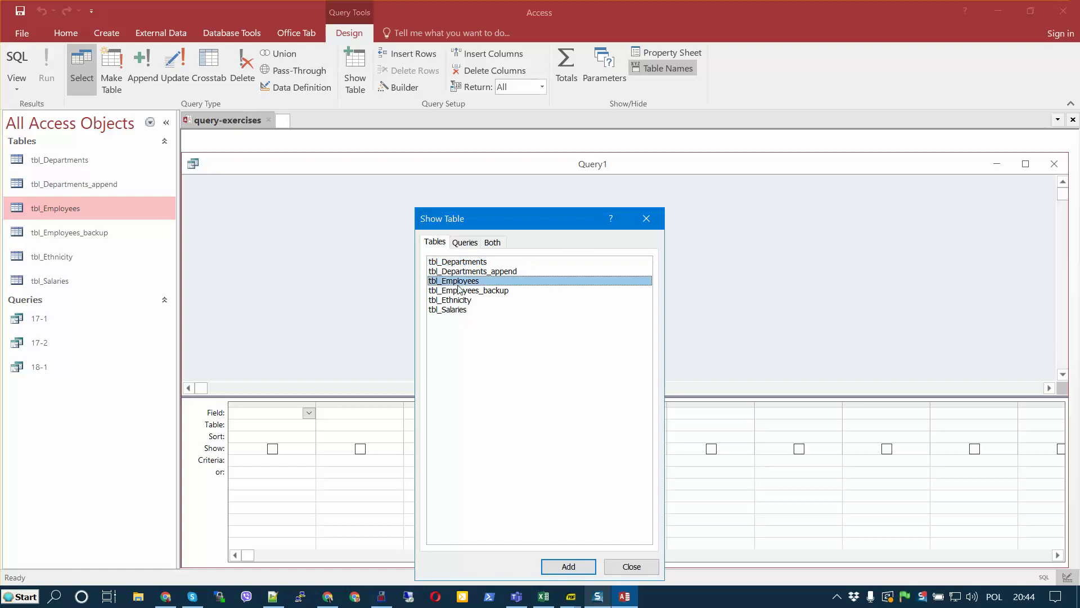
left_click(631, 566)
Add the First_Name, Last_Name, Job_Title, Nationality and Dept_ID fields to the query grid
double_click(260, 238)
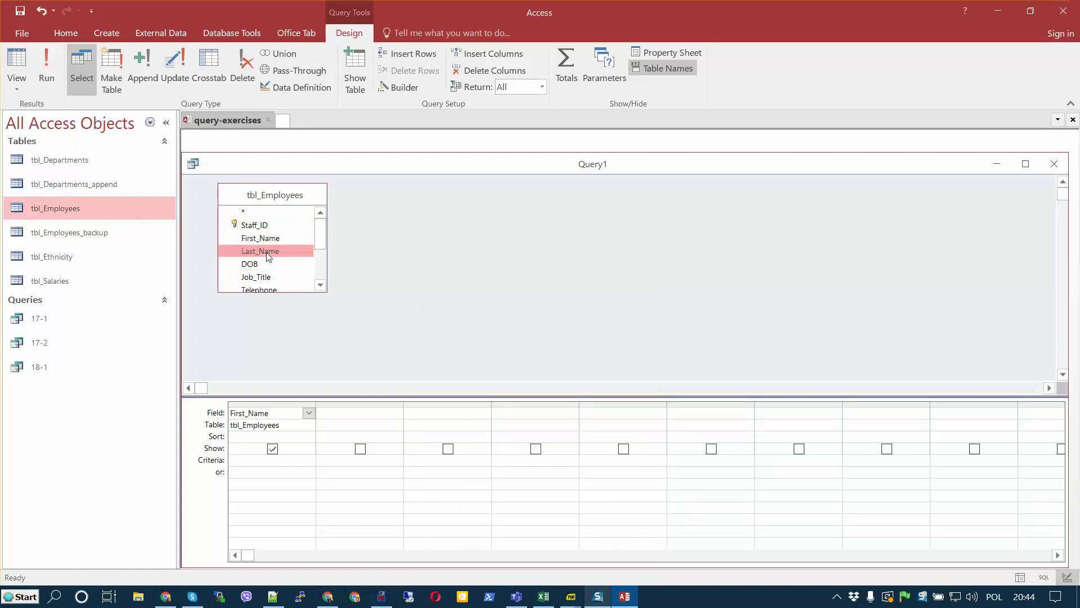
double_click(260, 251)
double_click(256, 277)
scroll(278, 281, "down", 1)
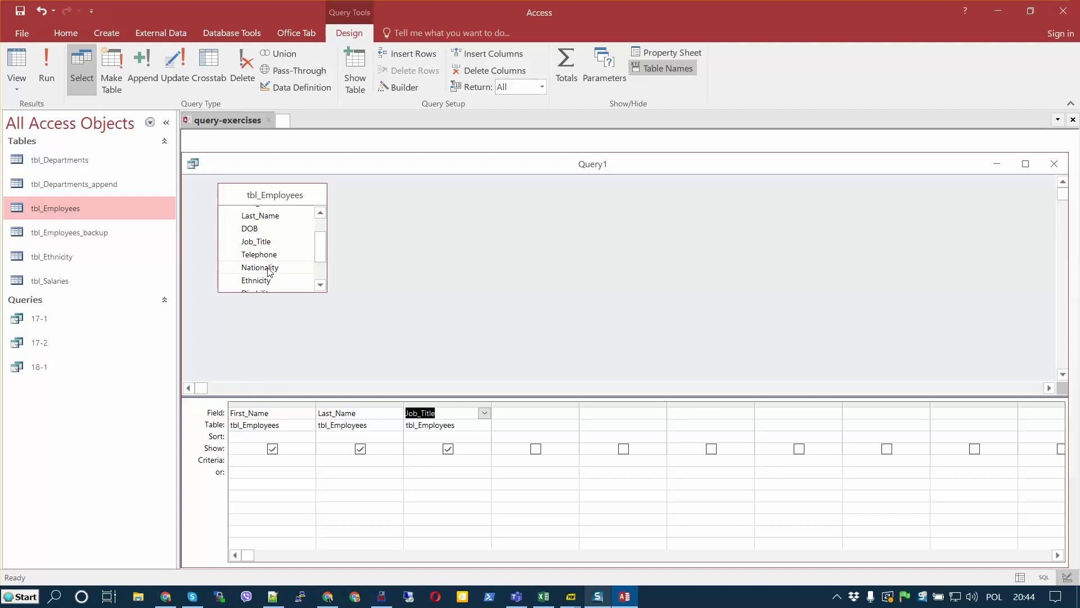
double_click(268, 268)
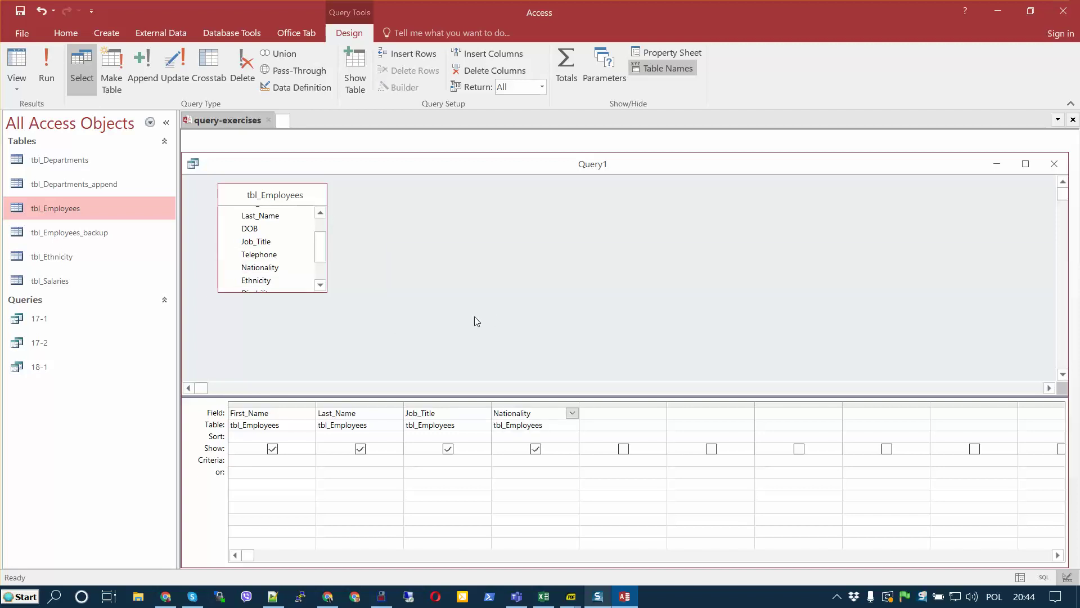
left_click(289, 461)
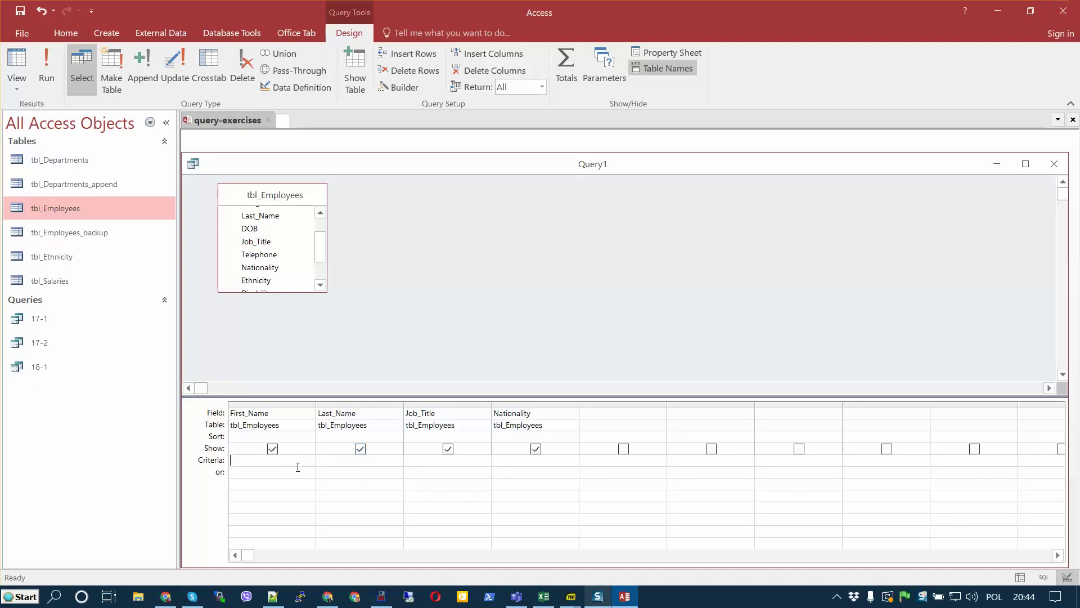
scroll(311, 233, "down", 1)
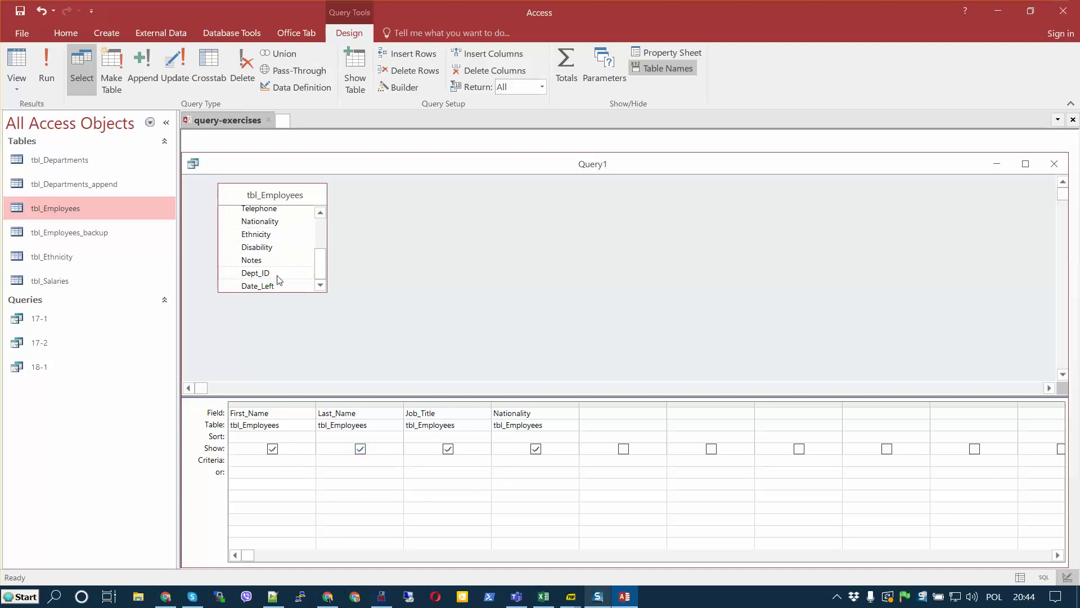
double_click(279, 274)
Examine the Criteria and or rows of the query grid, where AND and OR conditions are entered
left_click(591, 461)
left_click(229, 460)
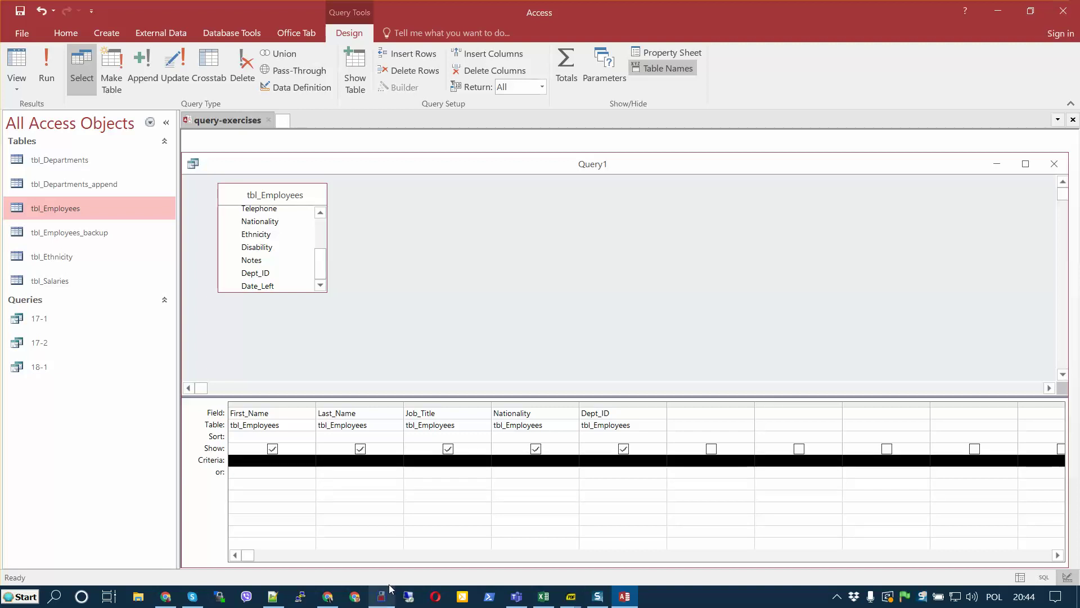
left_click(241, 471)
left_click(240, 458)
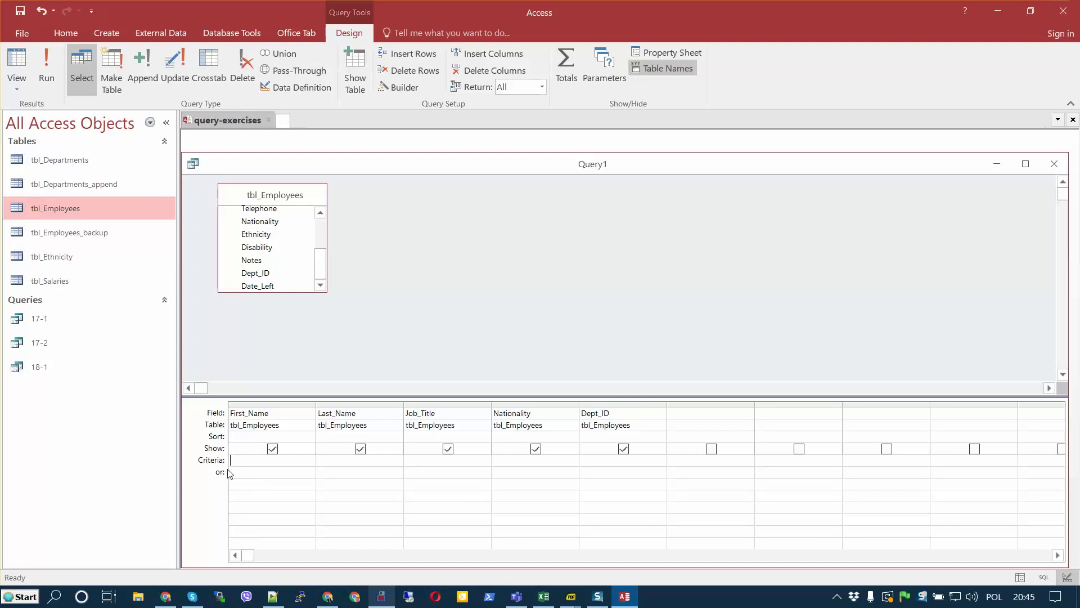
left_click(238, 473)
Set the Dept_ID criterion to 100, run the query and return to Design View
left_click(593, 459)
type("100")
left_click(29, 80)
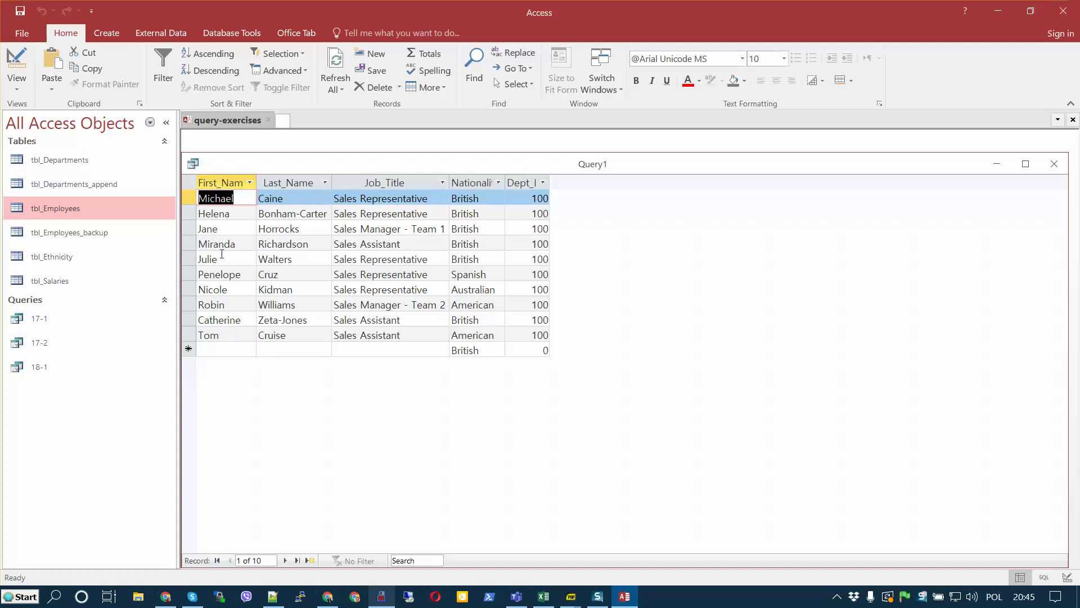
left_click(17, 65)
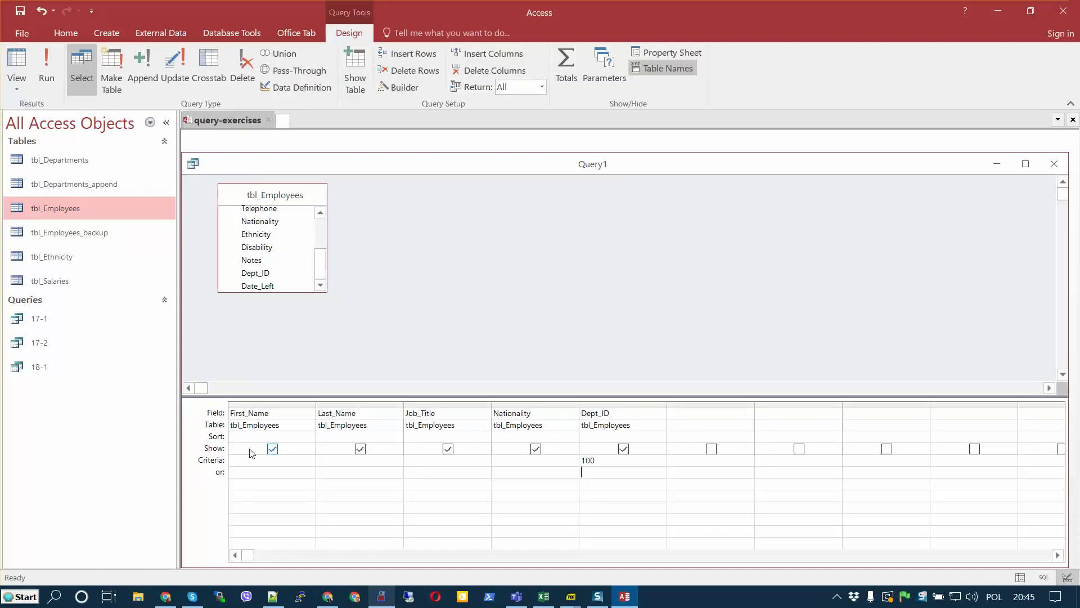
Add the First_Name criterion M* in the same Criteria row as 100, then run the query and return to Design View
left_click(247, 459)
type("m")
key("BackSpace")
type("m")
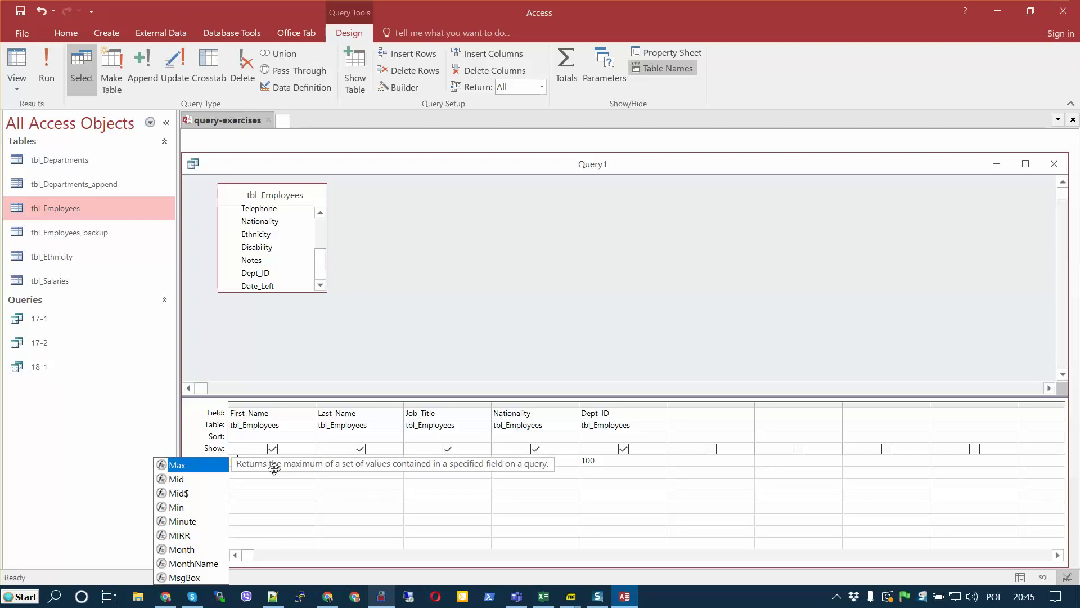
type("*")
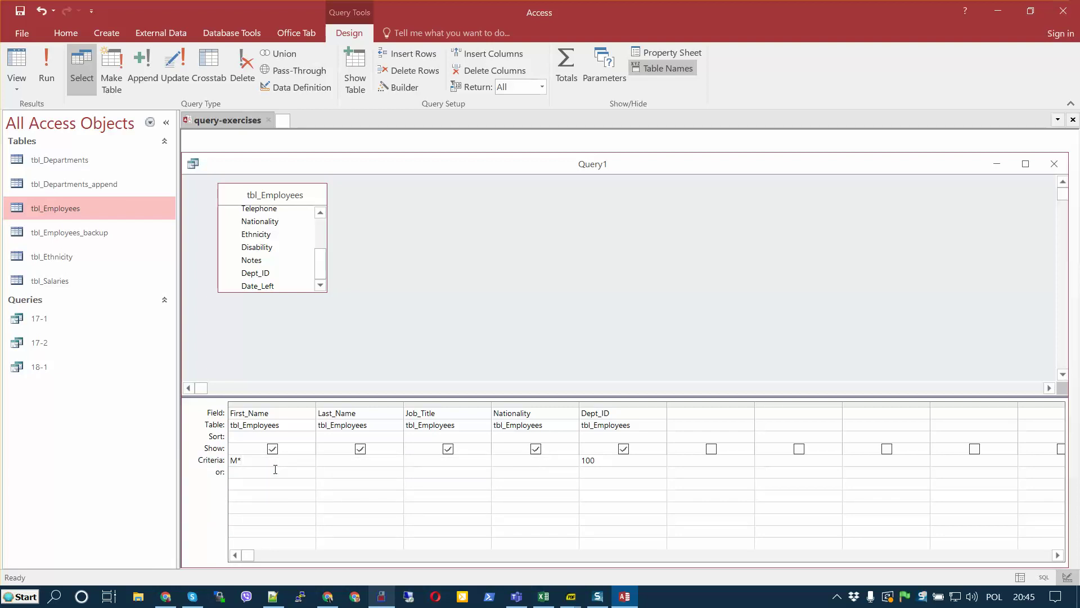
left_click(271, 472)
left_click(230, 461)
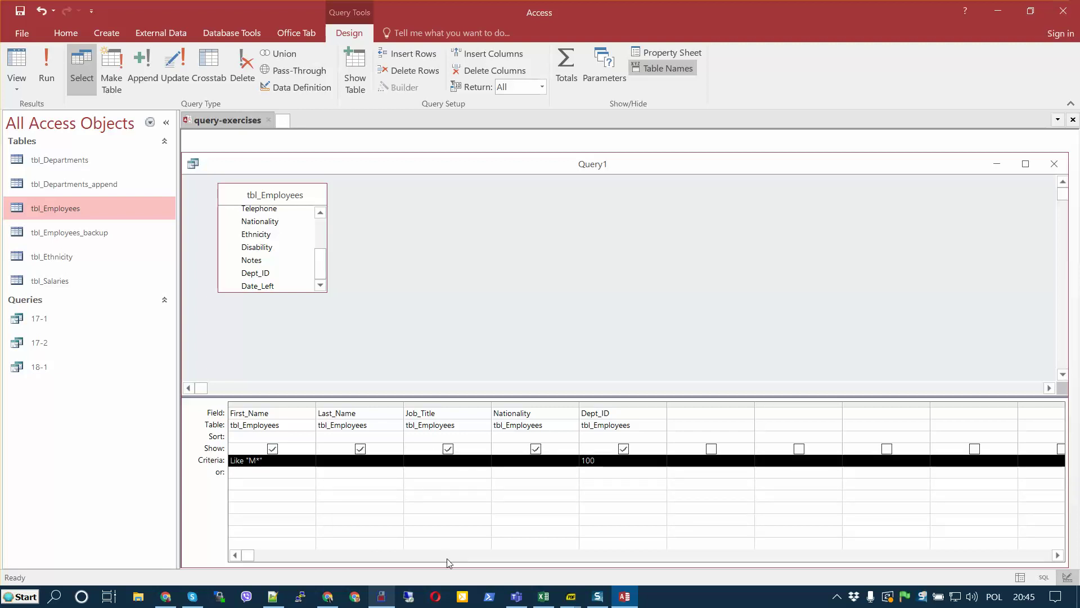
left_click(47, 66)
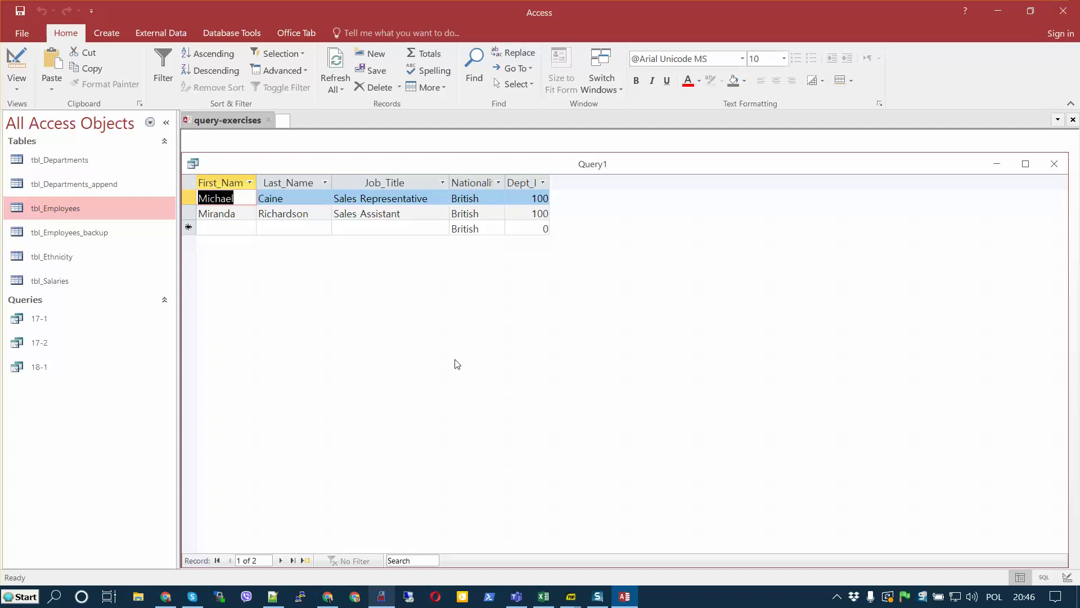
left_click(13, 60)
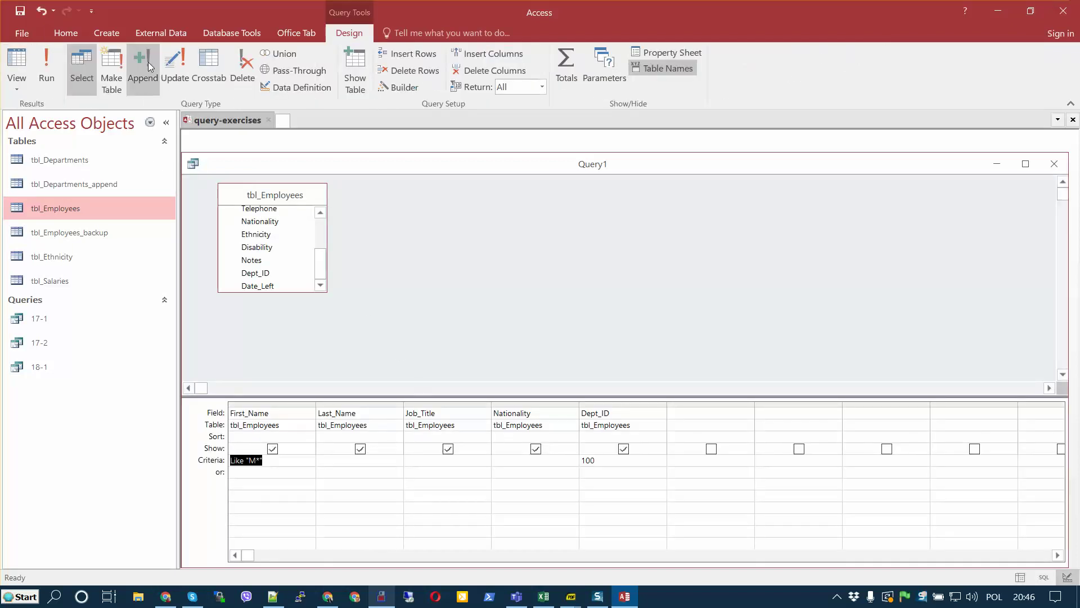
Save the query as 19-1 and close it
left_click(19, 10)
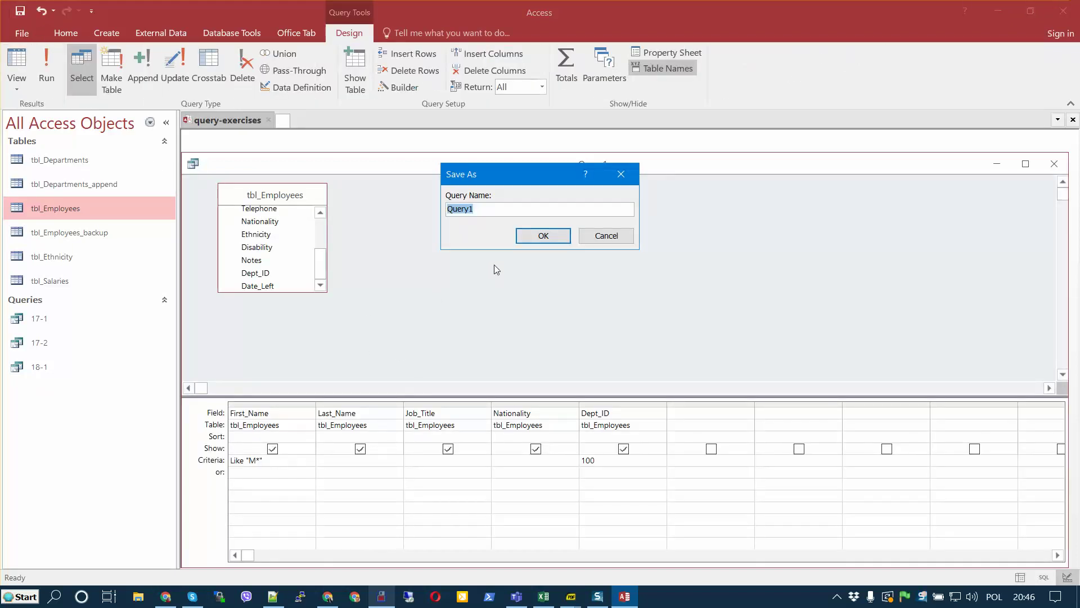
type("19-2")
key("BackSpace")
type("1")
key("Return")
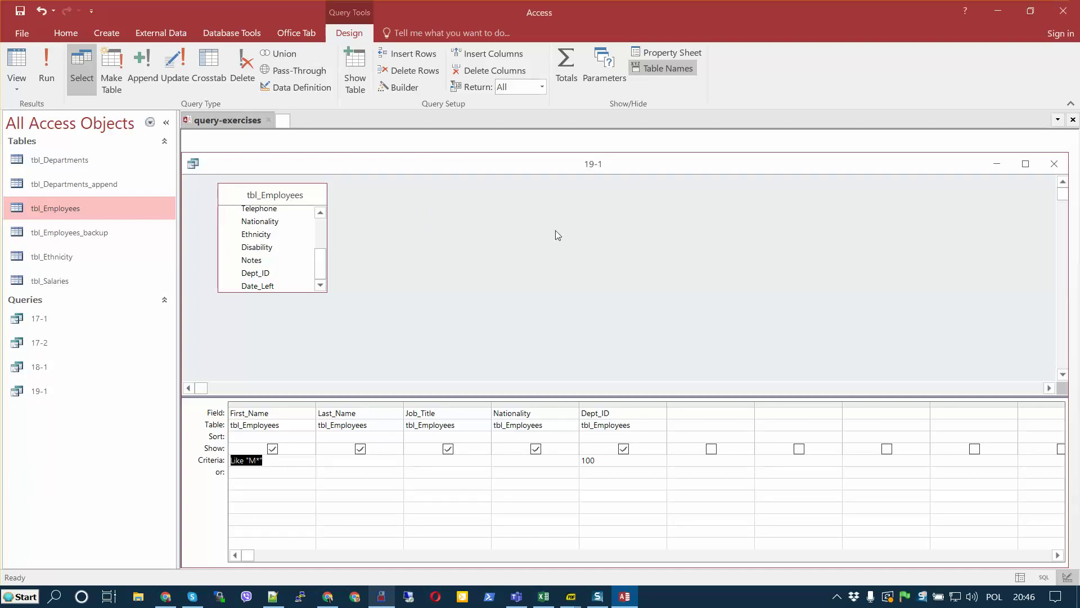
left_click(1054, 163)
Duplicate query 19-1 under the name 19-2
left_click(56, 392)
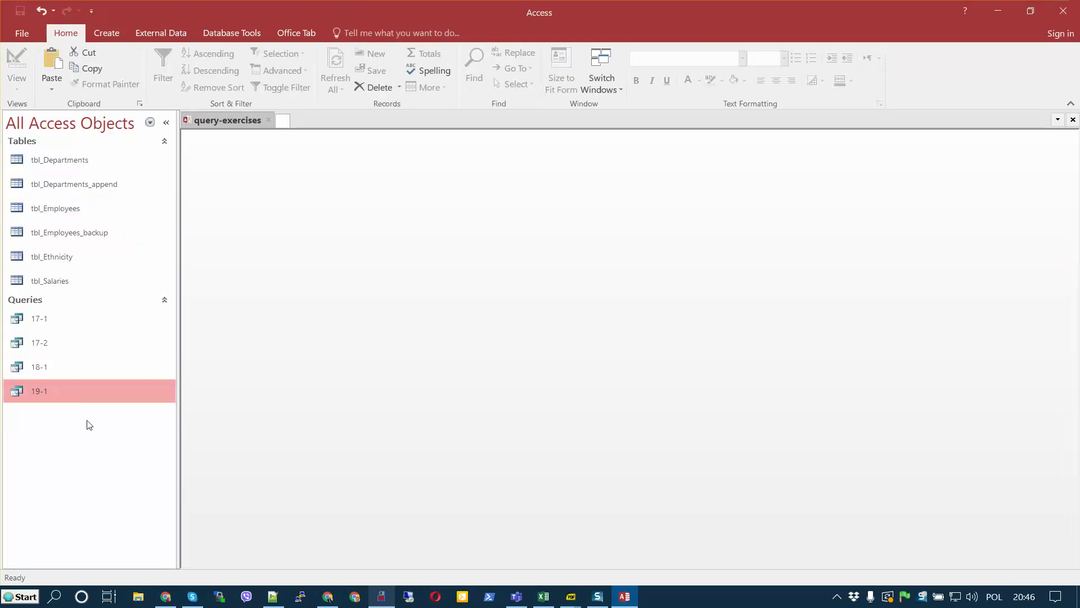
key("ctrl+c")
key("ctrl+v")
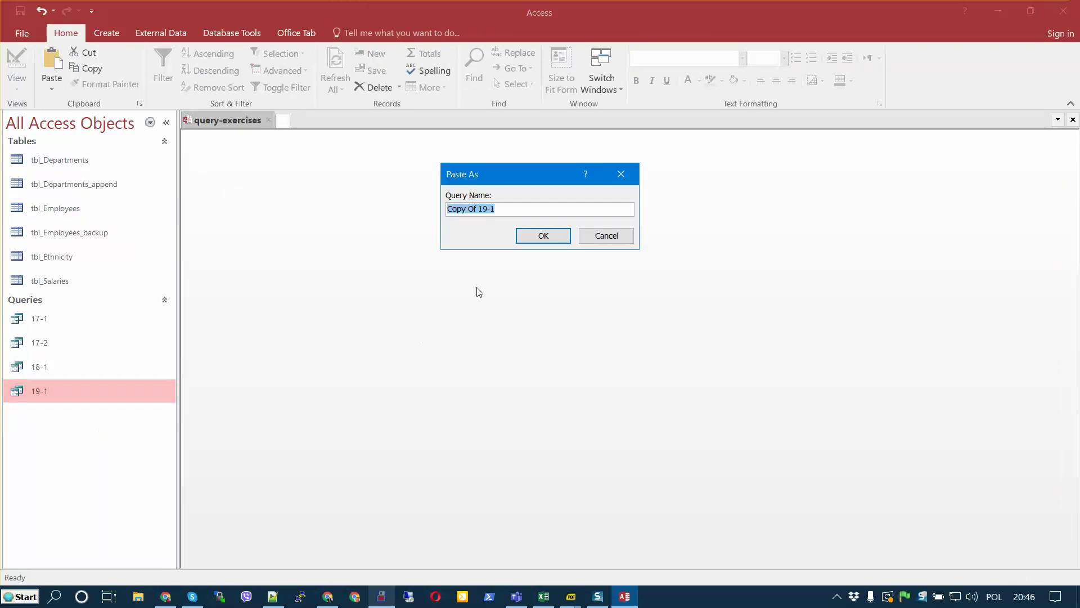
type("1")
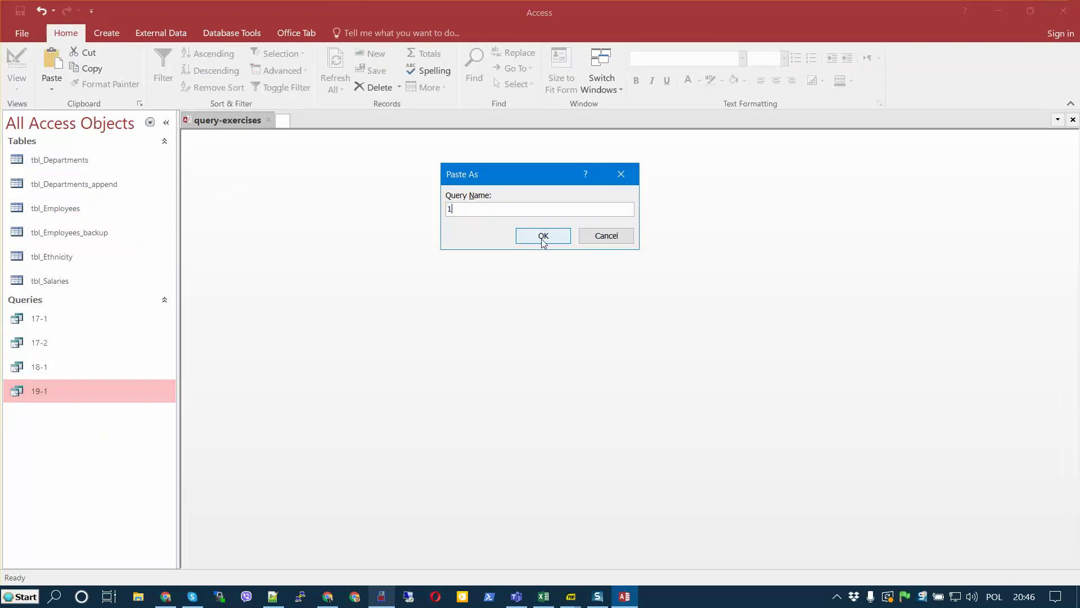
type("9-2")
left_click(544, 237)
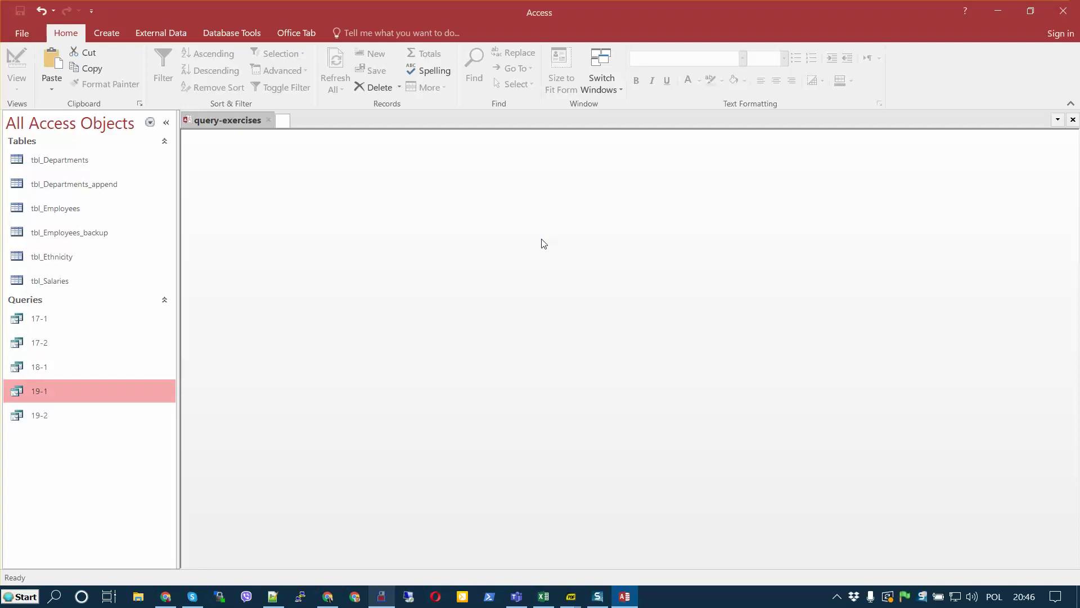
Move the Dept_ID criterion 100 of query 19-2 to the or row, run the query and return to Design View
right_click(29, 415)
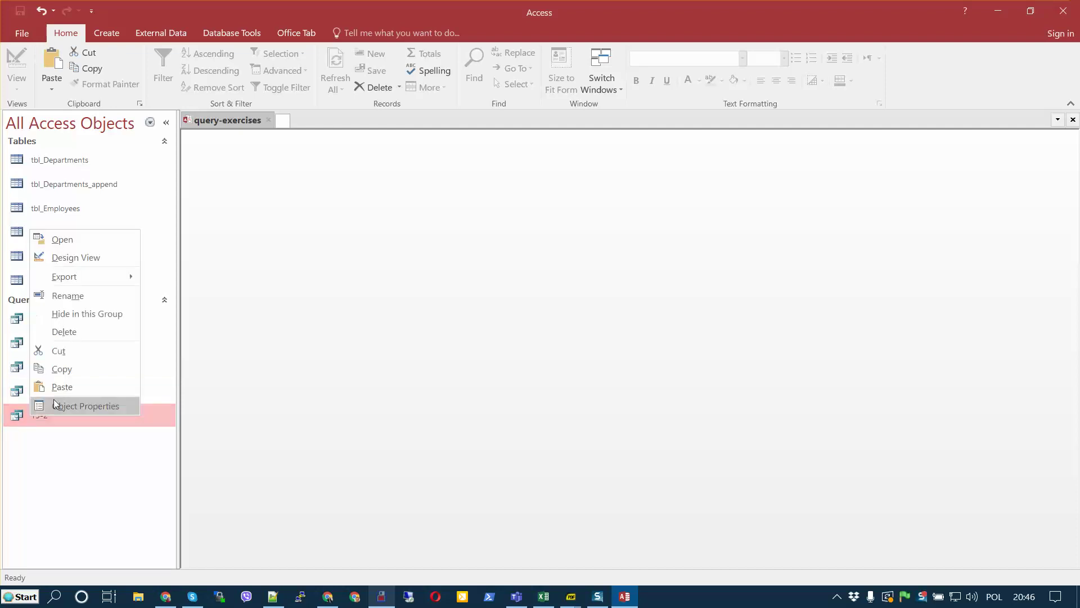
left_click(112, 255)
left_click_drag(597, 434, 569, 432)
key("ctrl+x")
key("Down")
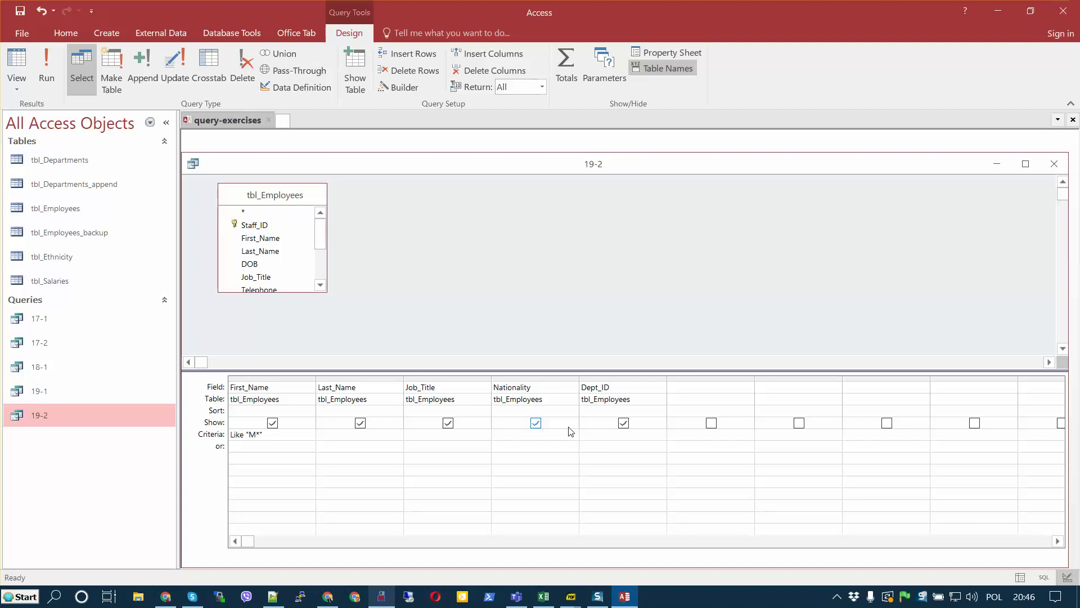
type("100")
left_click(46, 71)
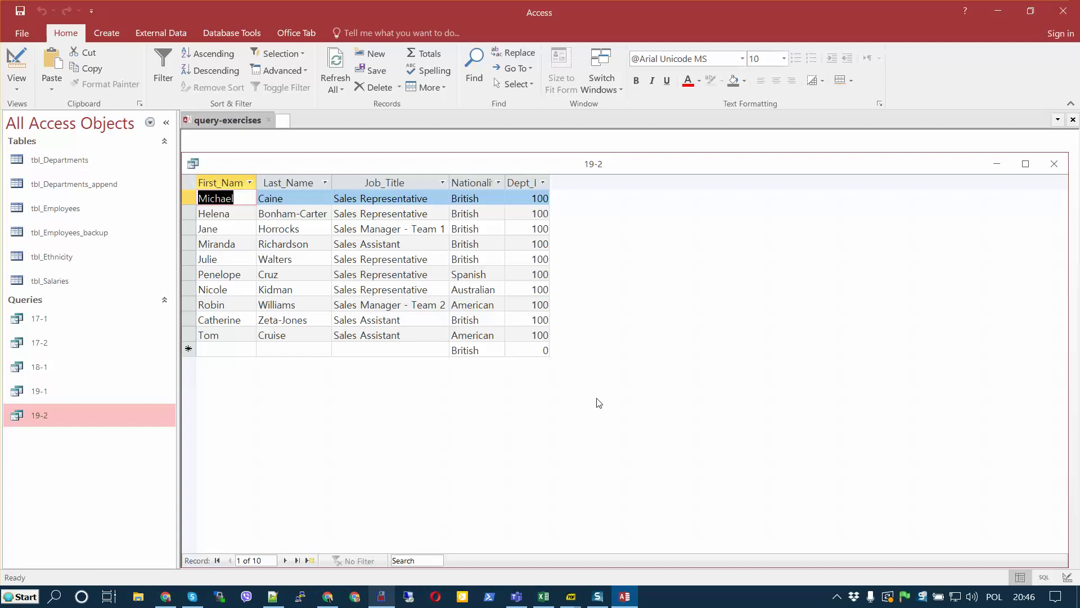
left_click(17, 65)
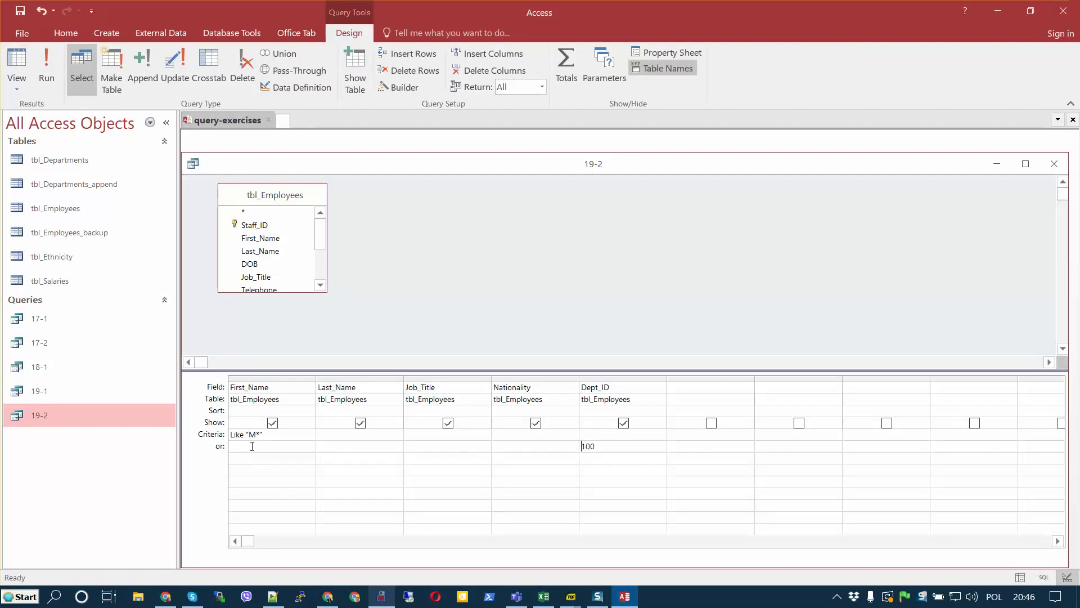
Run query 19-2 with M* and 100 on separate criteria rows, examine the results and return to Design View
left_click_drag(263, 433, 226, 431)
left_click_drag(602, 446, 564, 444)
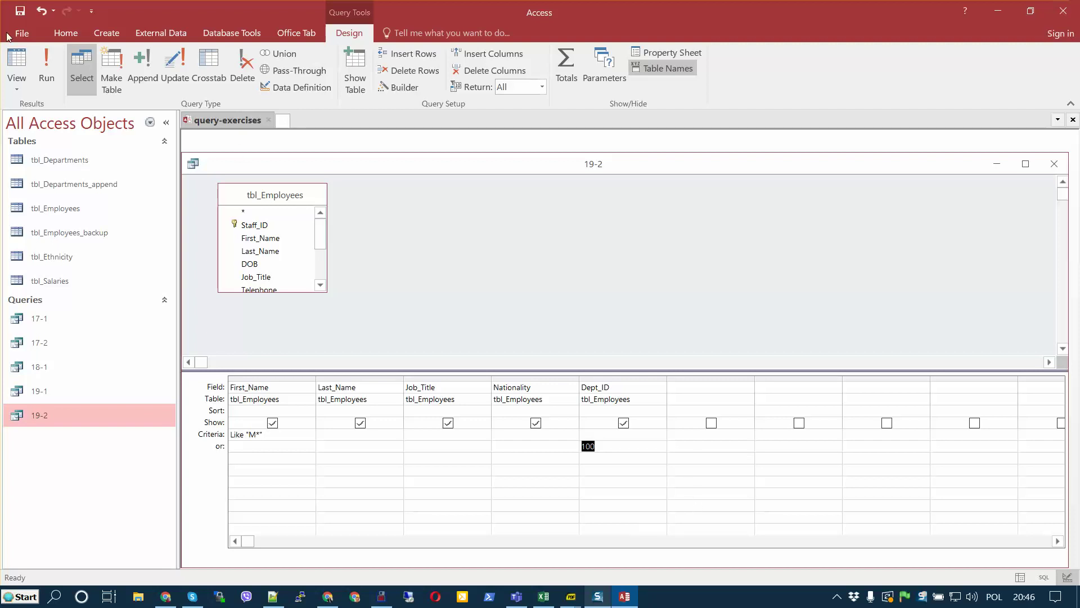
left_click(47, 68)
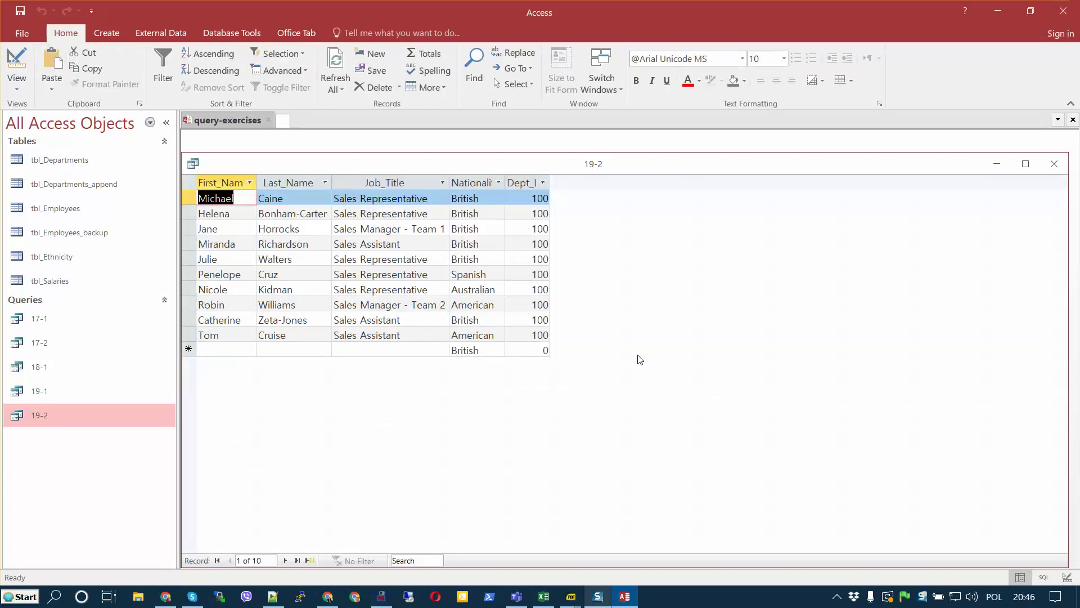
left_click(15, 62)
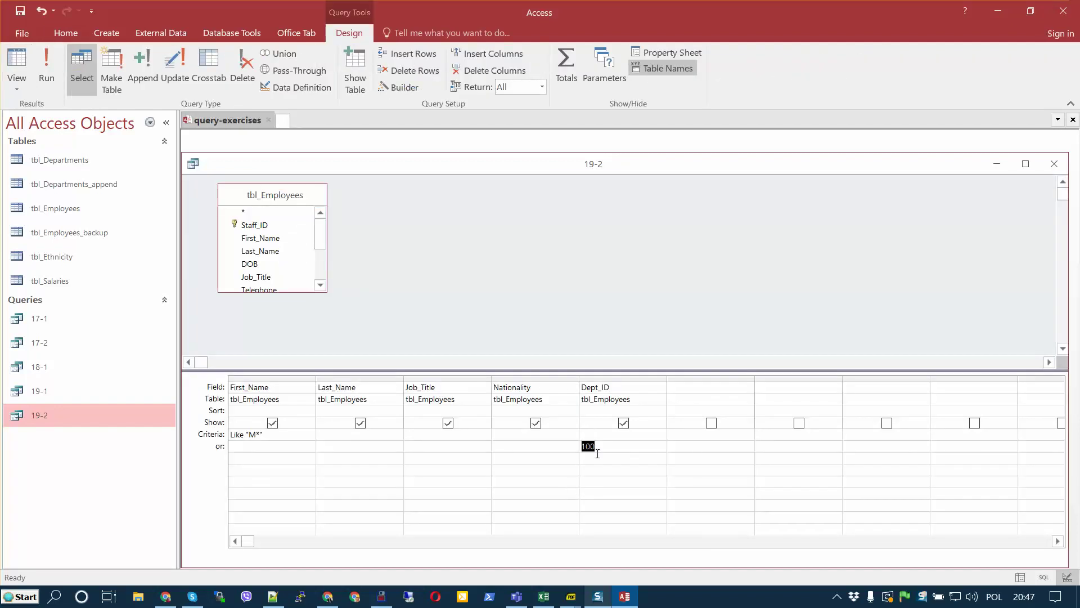
Set query 19-2's criteria to M* with Dept_ID 100 or M* with Dept_ID 200, run it and return to Design View
left_click(595, 434)
left_click_drag(265, 434, 210, 429)
left_click(238, 447)
key("ctrl+v")
type("100")
key("BackSpace")
type("2")
left_click(46, 71)
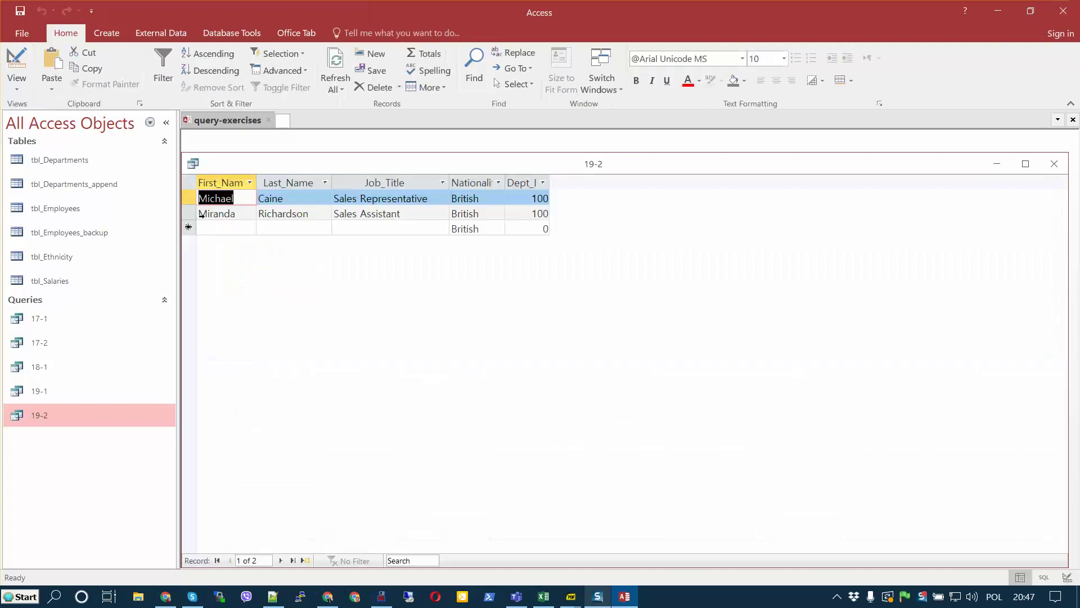
left_click(17, 61)
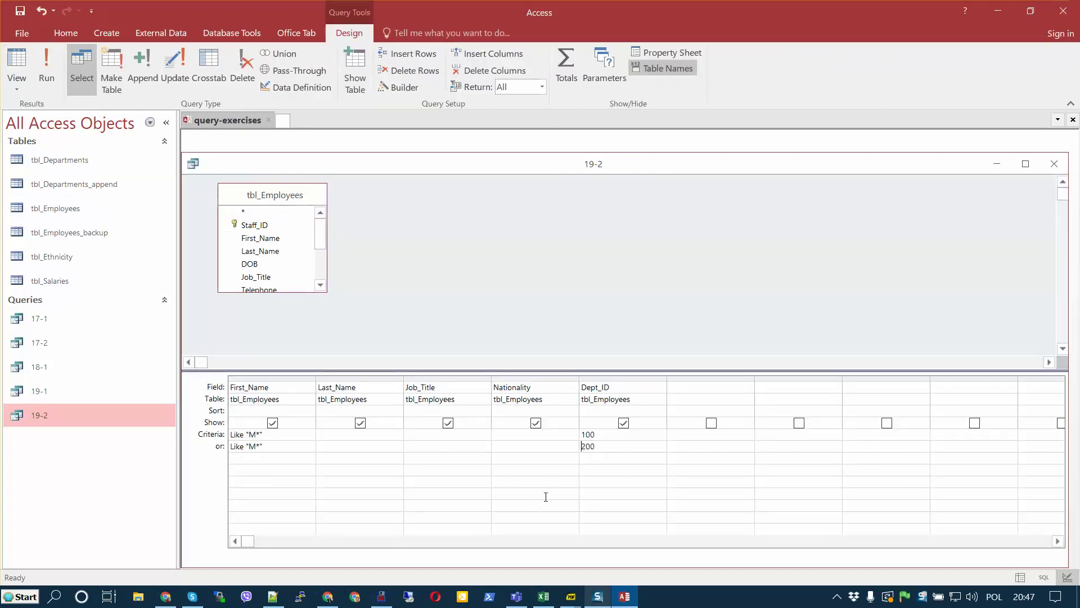
Check the employees' departments in tbl_Employees, then set the or-row Dept_ID criterion of query 19-2 to 400 and run it
double_click(72, 209)
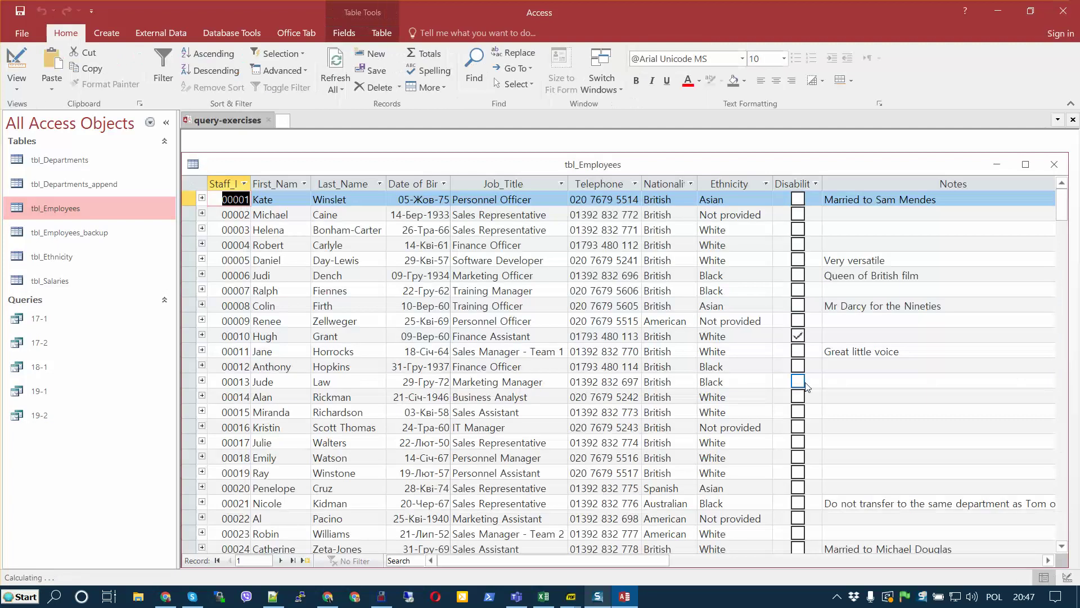
left_click_drag(653, 562, 808, 526)
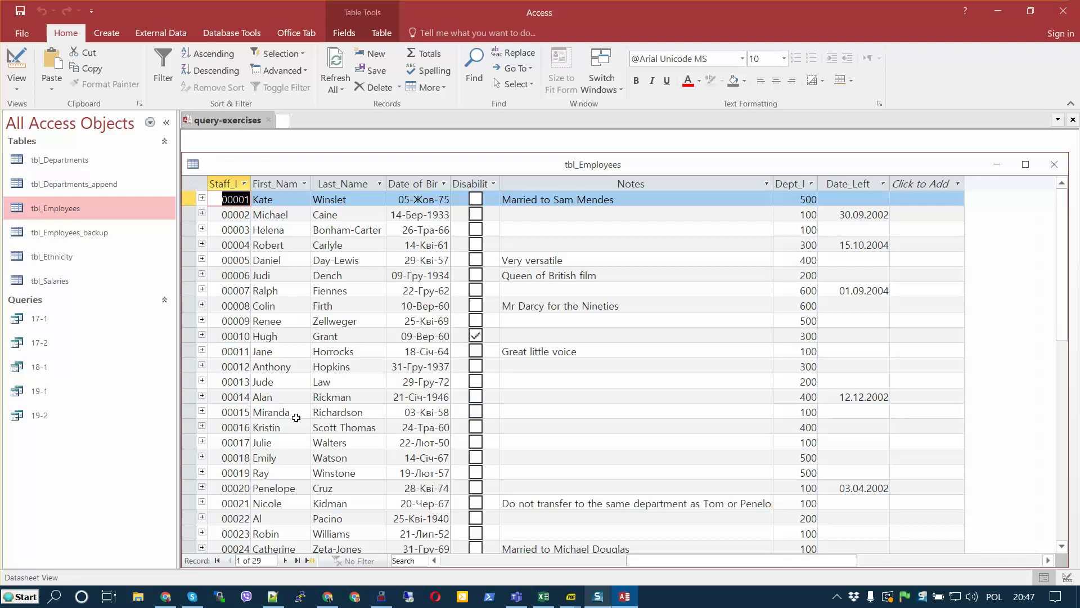
left_click(1054, 164)
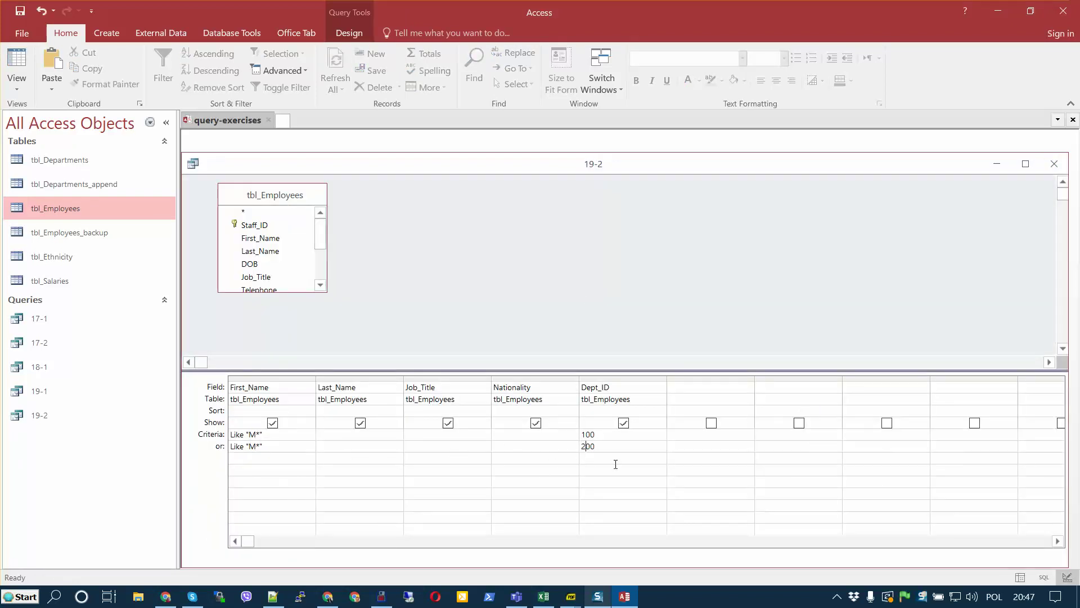
left_click(17, 65)
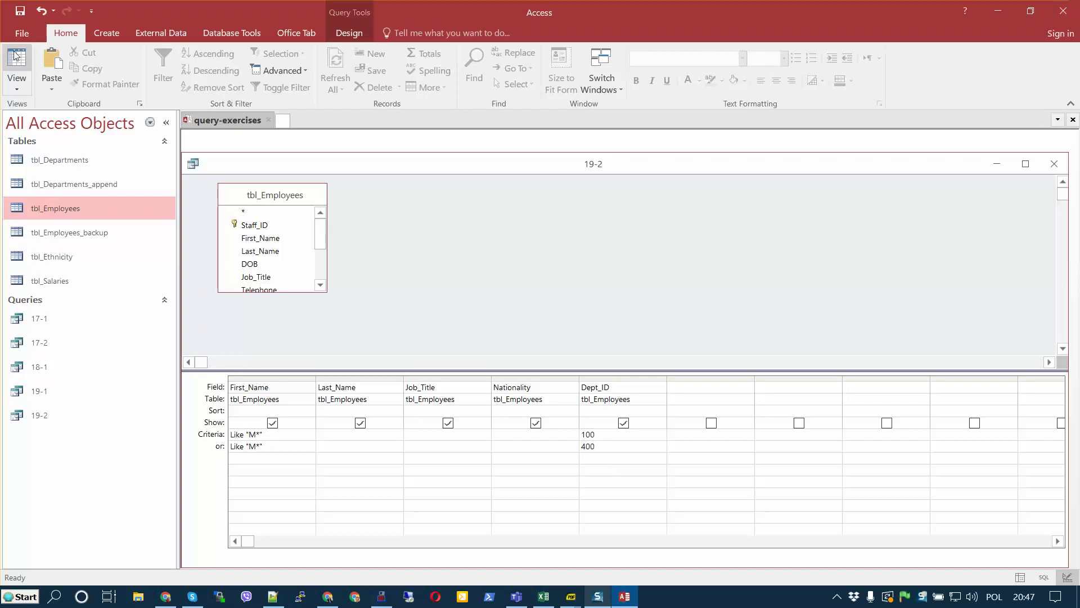
left_click(17, 65)
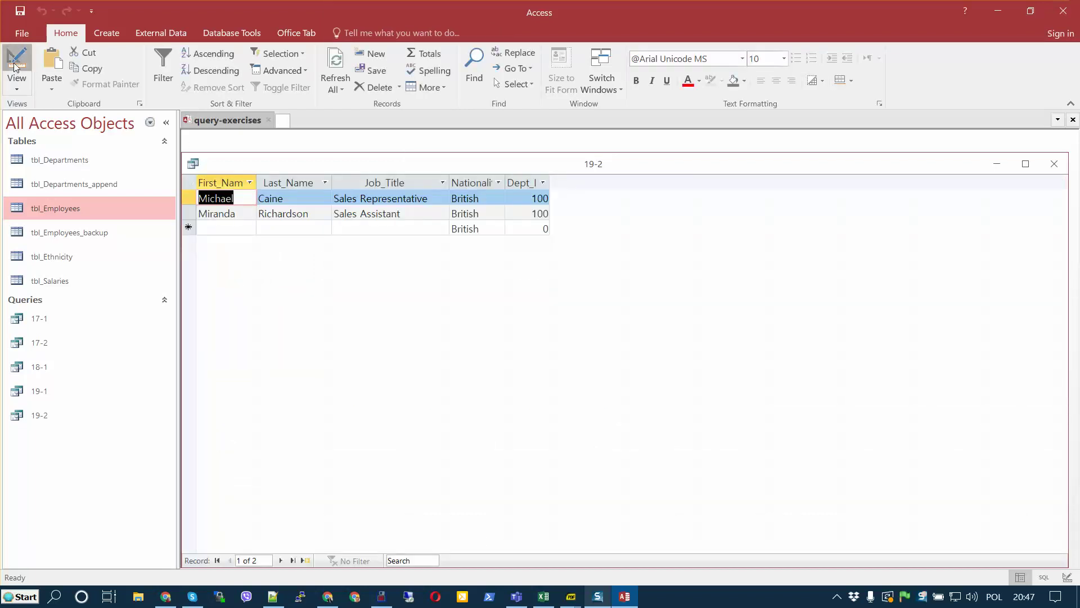
Set the First_Name criterion of query 19-2 to k* in the Criteria row and K* in the or row
key("BackSpace")
type("ke \"k*")
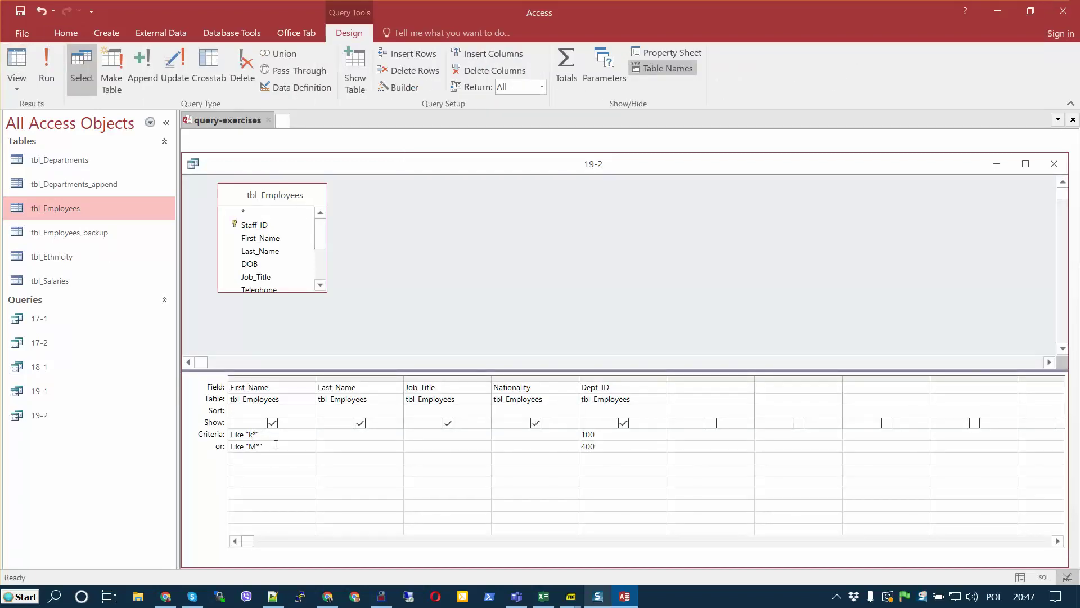
key("Down")
left_click(259, 437)
key("Down")
left_click(256, 447)
key("BackSpace")
type("k")
key("BackSpace")
type("K")
Set the Criteria-row First_Name criterion back to M*, run the query and return to Design View
left_click(257, 435)
key("BackSpace")
type("M")
left_click(58, 63)
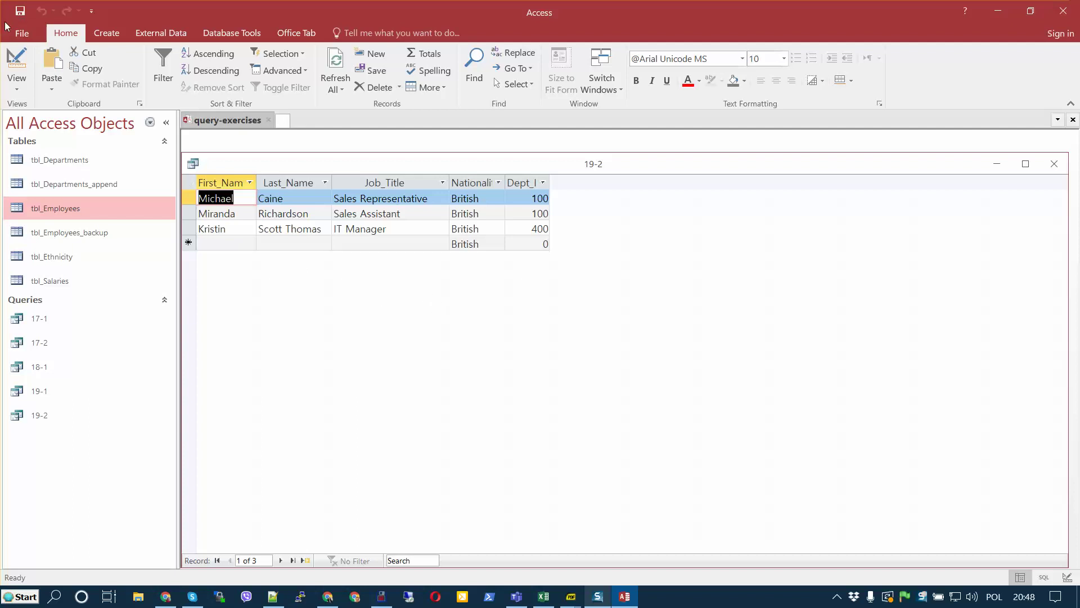
left_click(8, 74)
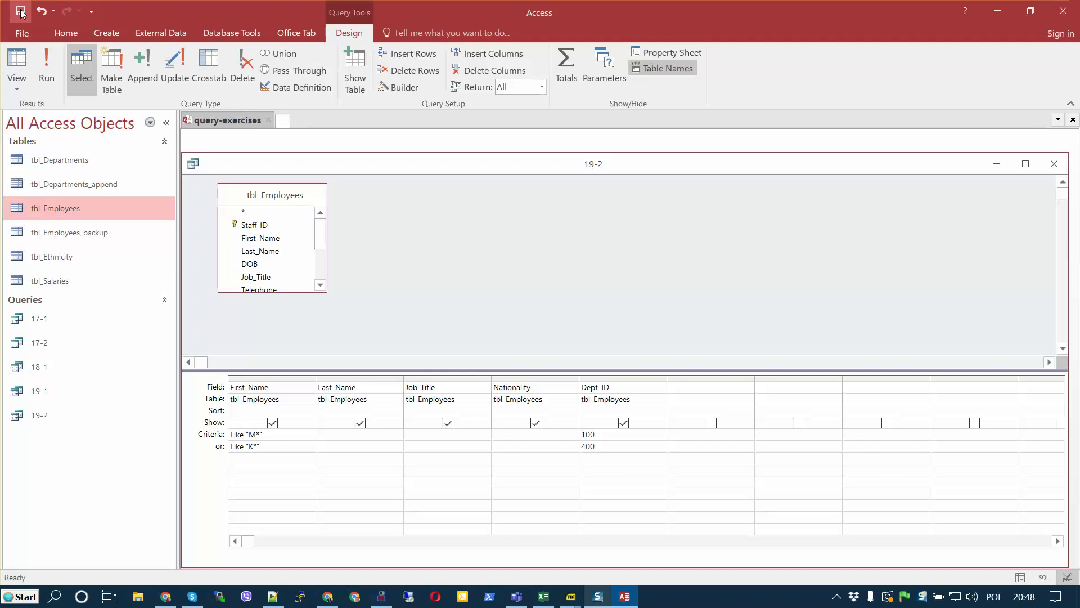
Examine the AND and OR operators in the SQL statement of query 19-2, then return to Design View
left_click(16, 90)
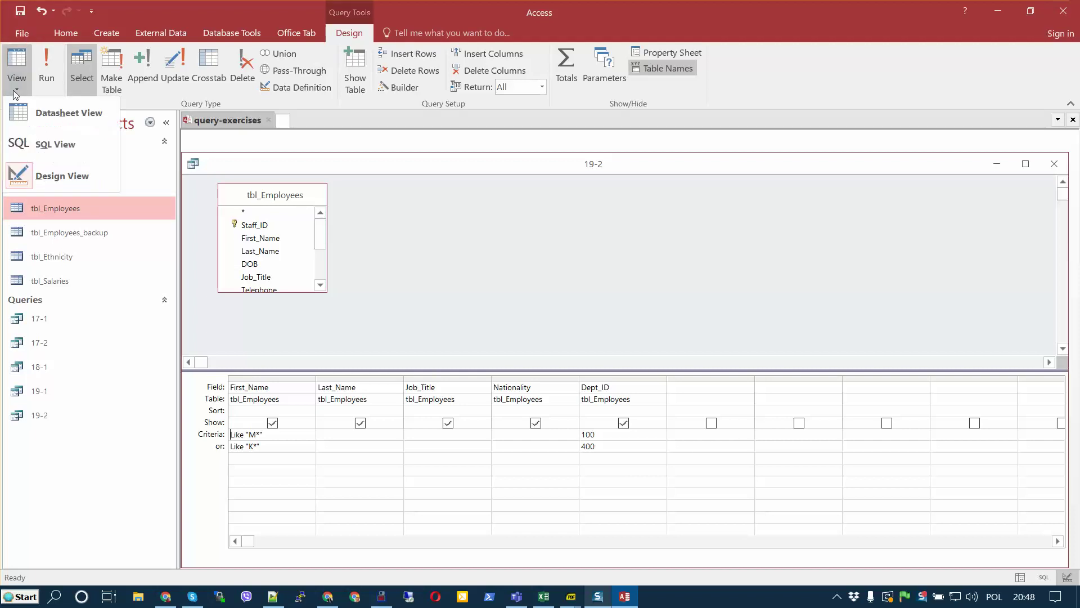
left_click(54, 145)
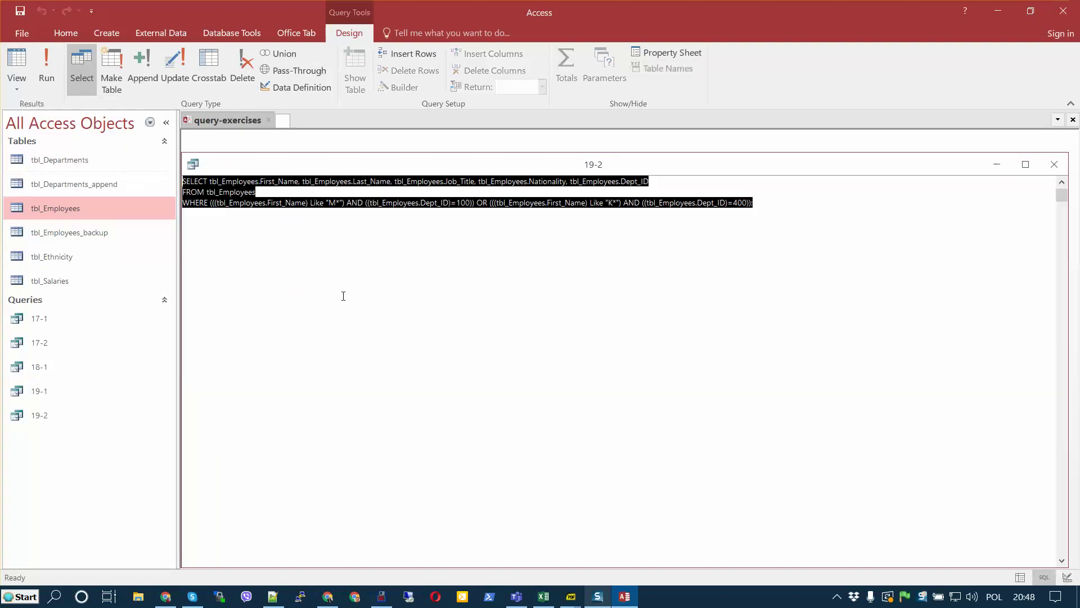
left_click_drag(866, 205, 87, 150)
left_click(521, 350)
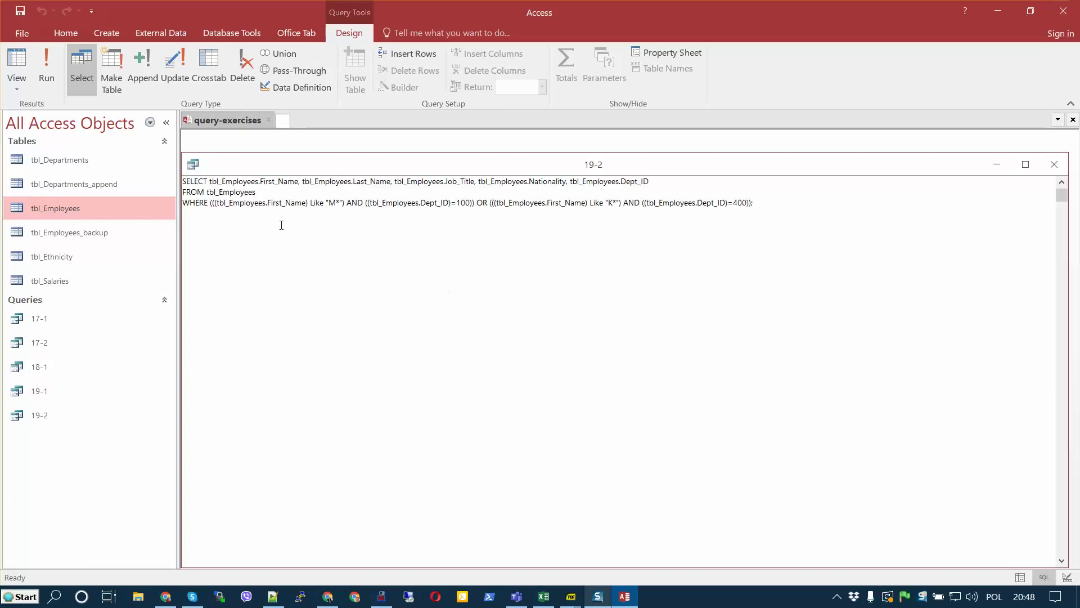
double_click(358, 204)
double_click(482, 203)
double_click(631, 196)
double_click(632, 203)
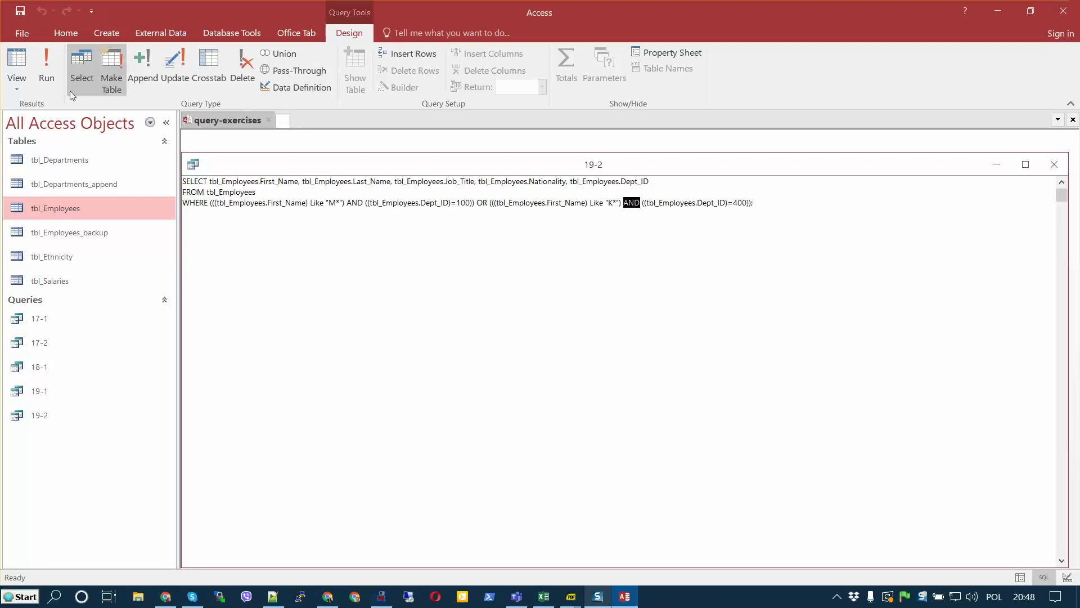
left_click(19, 90)
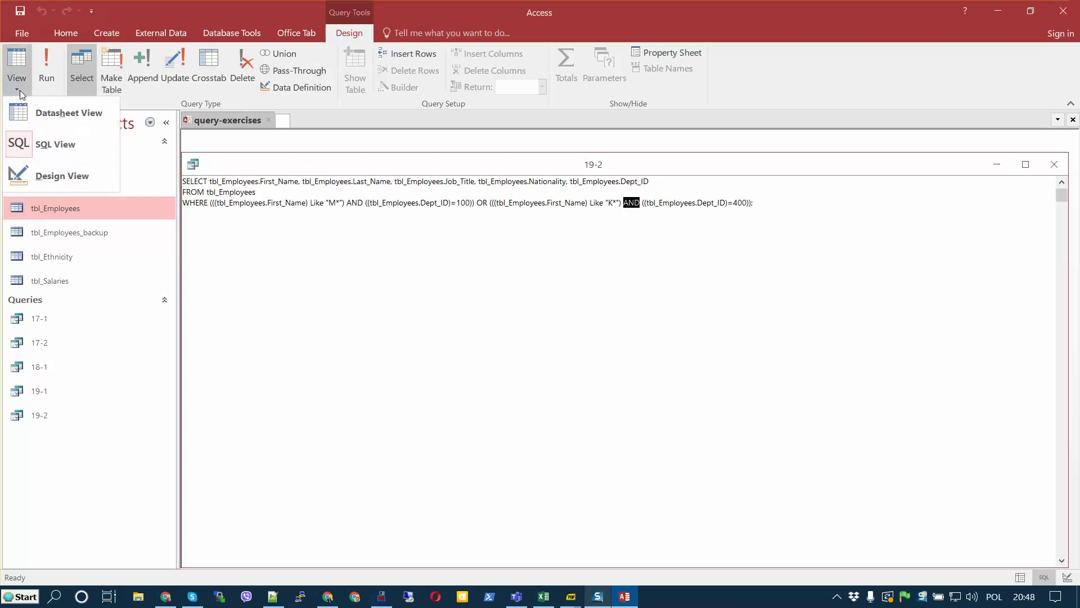
left_click(55, 176)
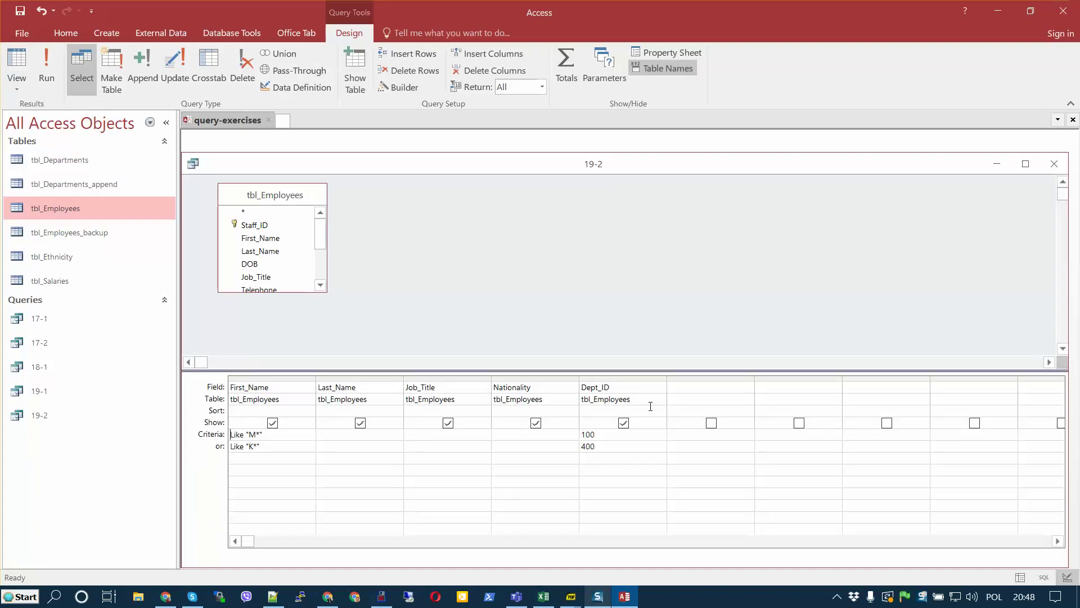
Save query 19-2 and close it
left_click(20, 13)
left_click(1054, 164)
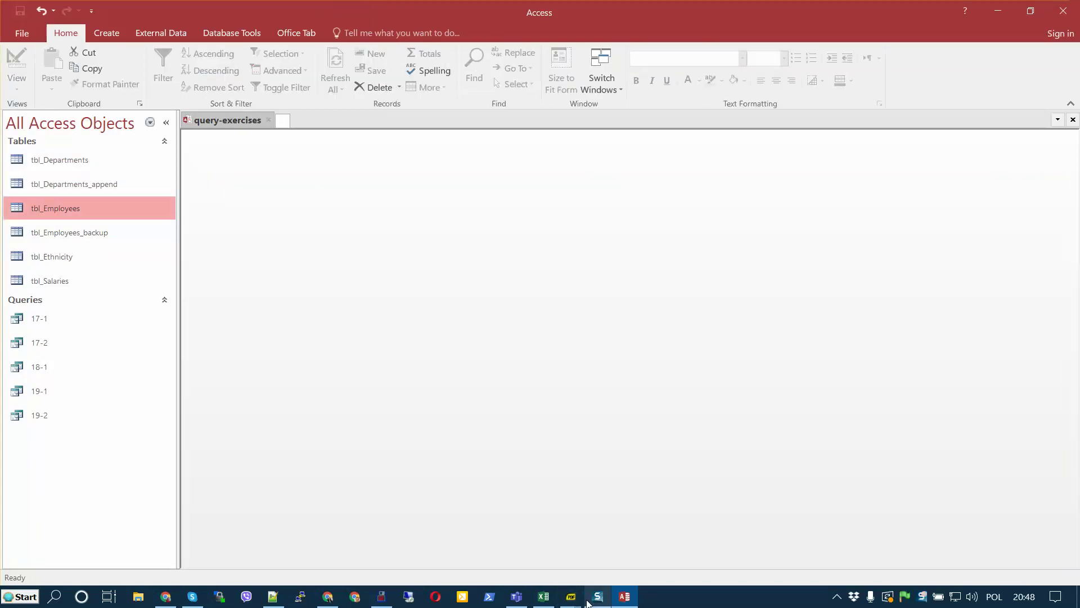
Switch to the task PDF in SumatraPDF and read the Task Four instructions on date and number criteria
mouse_move(570, 596)
left_click(560, 537)
scroll(616, 344, "down", 5)
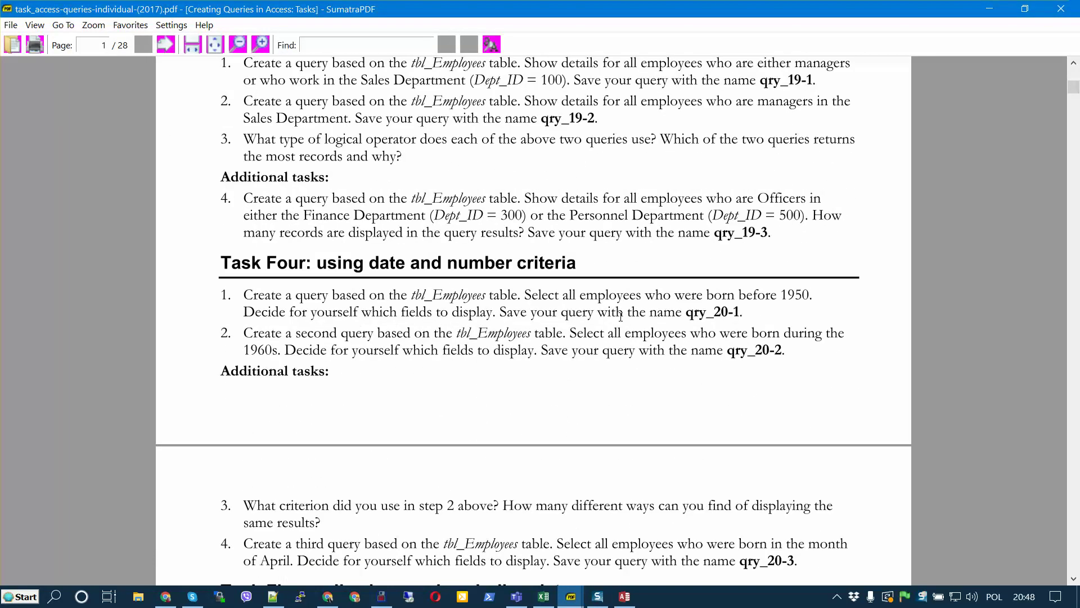
scroll(621, 316, "down", 3)
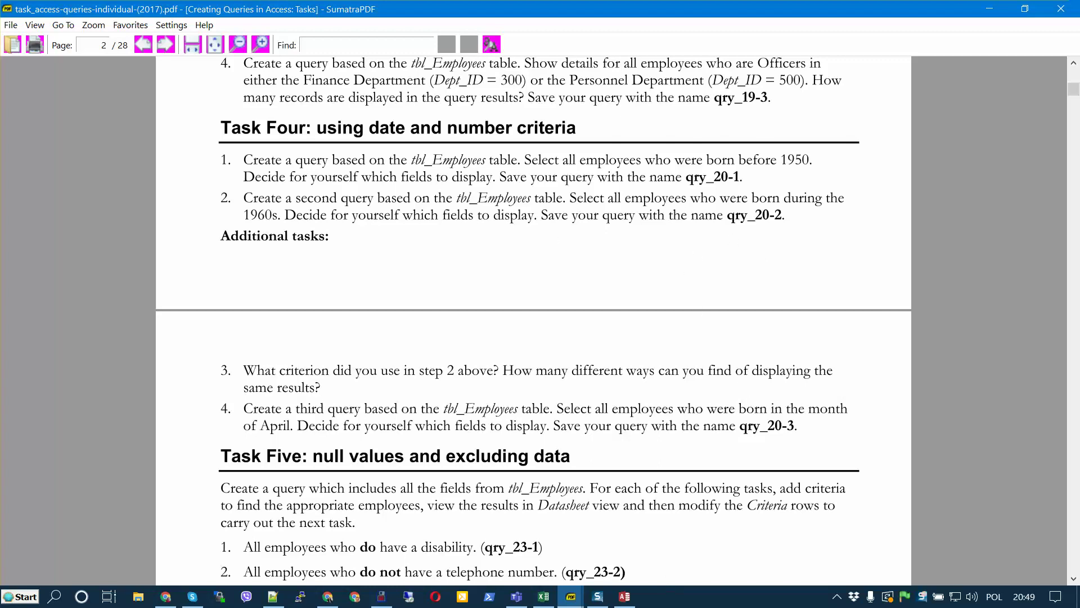
mouse_move(623, 602)
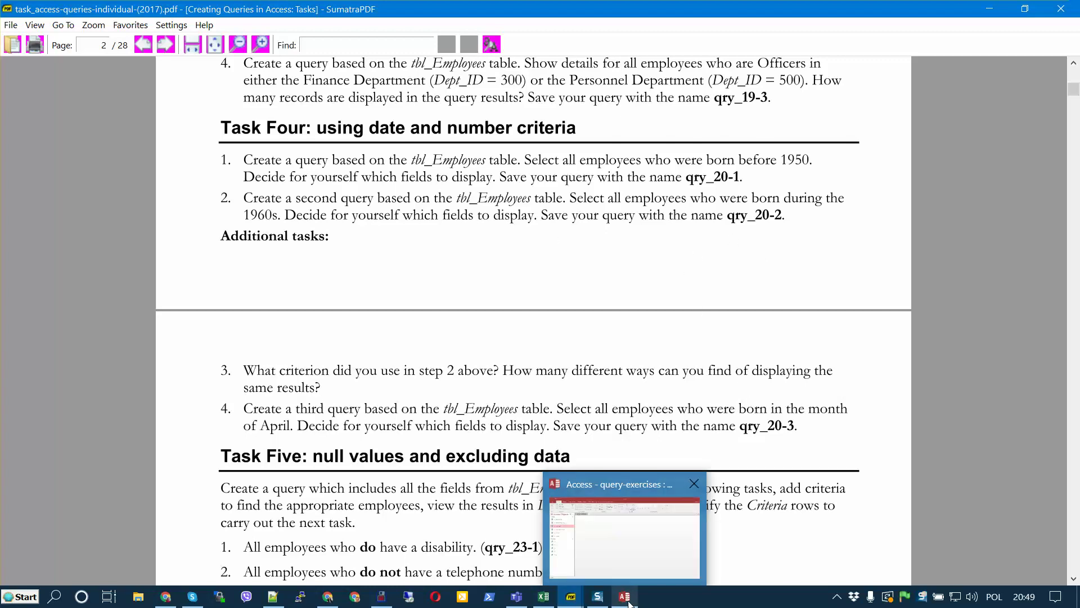
Open the Query_development_with_MS_Access PDF and read how an AND condition selects a date range in a single field
mouse_move(571, 598)
left_click(727, 557)
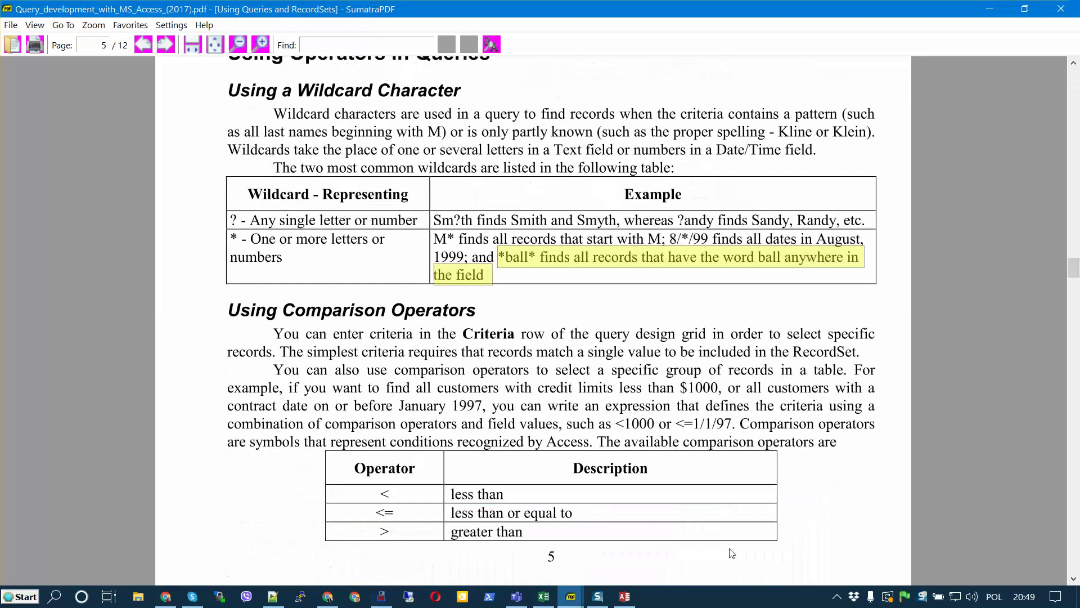
scroll(670, 292, "up", 4)
scroll(670, 292, "down", 2)
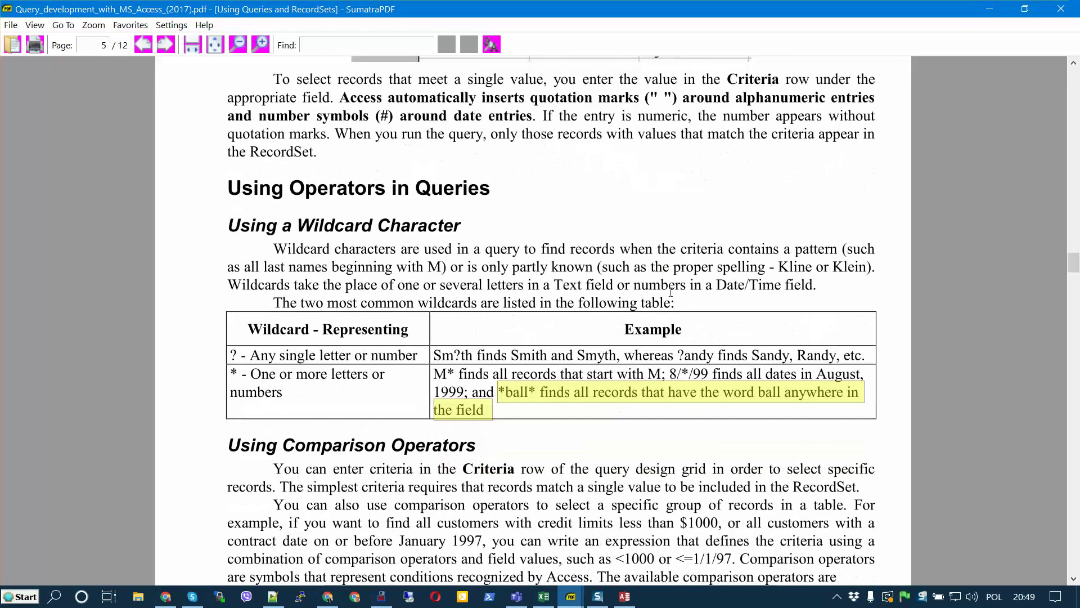
scroll(848, 277, "down", 6)
scroll(848, 278, "up", 2)
scroll(854, 285, "down", 4)
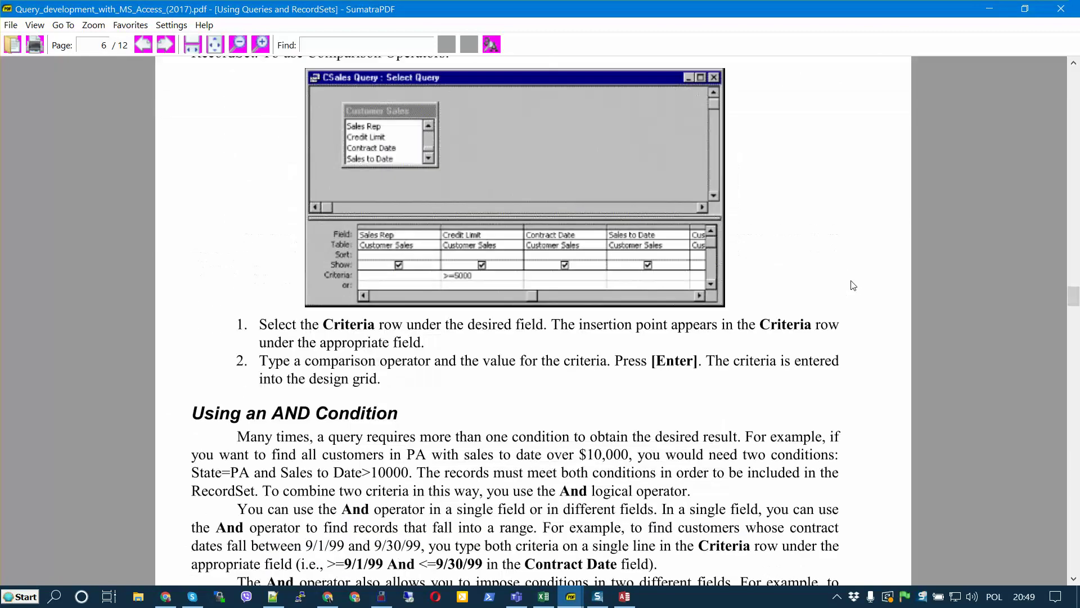
scroll(854, 286, "down", 5)
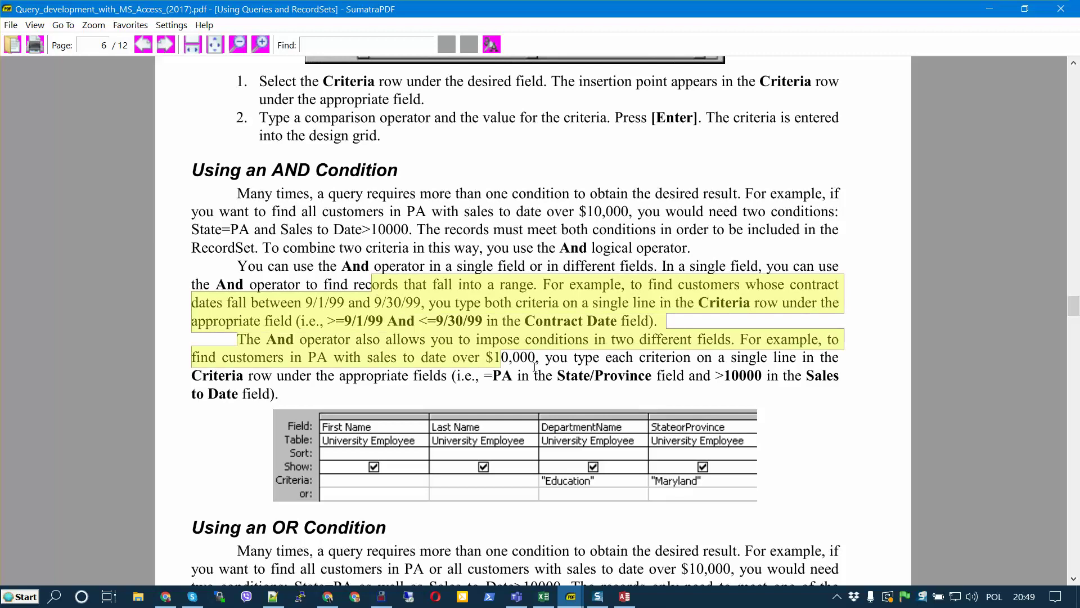
left_click_drag(313, 302, 674, 315)
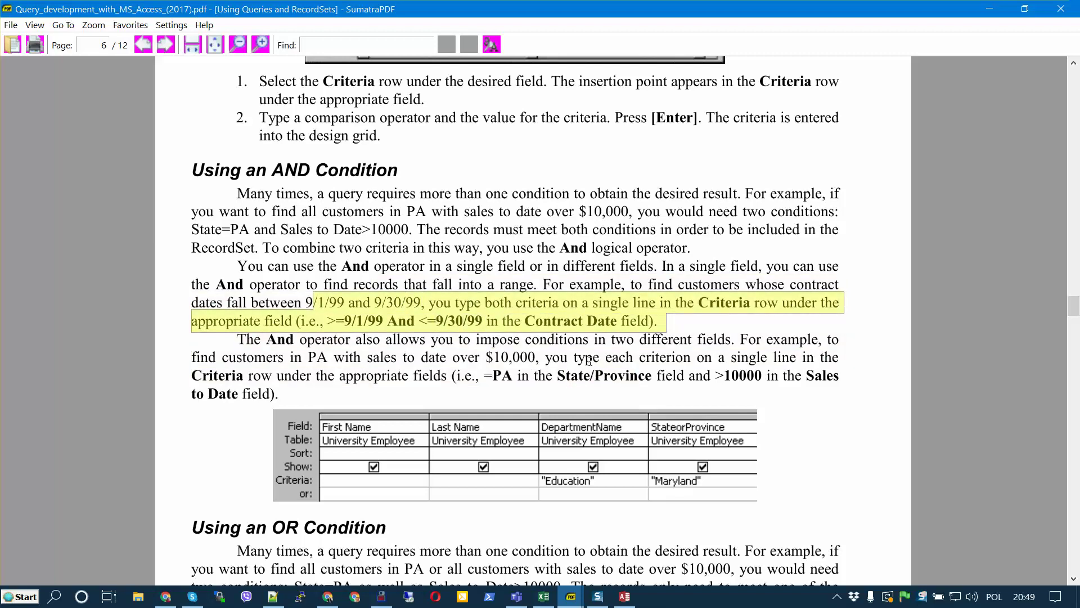
left_click(576, 336)
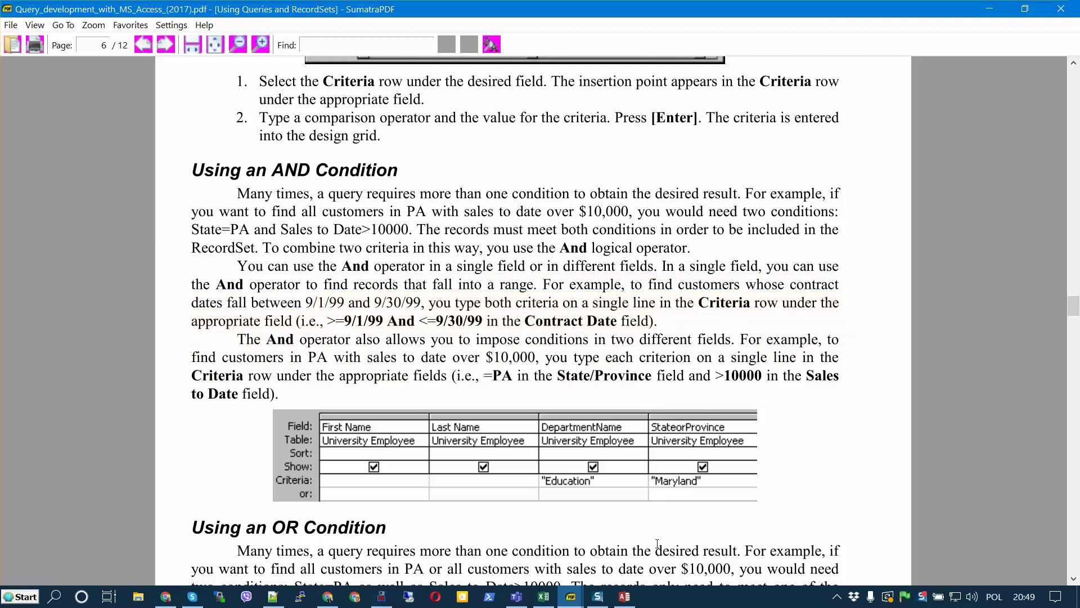
Switch back to Access and create a new query in Design View based on tbl_Employees
left_click(625, 597)
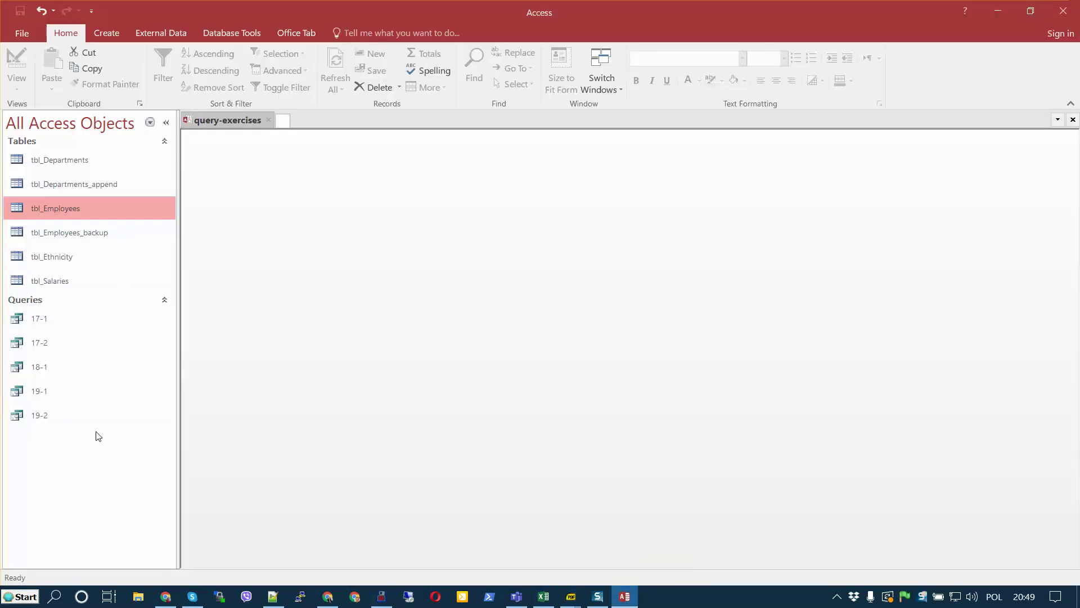
left_click(112, 34)
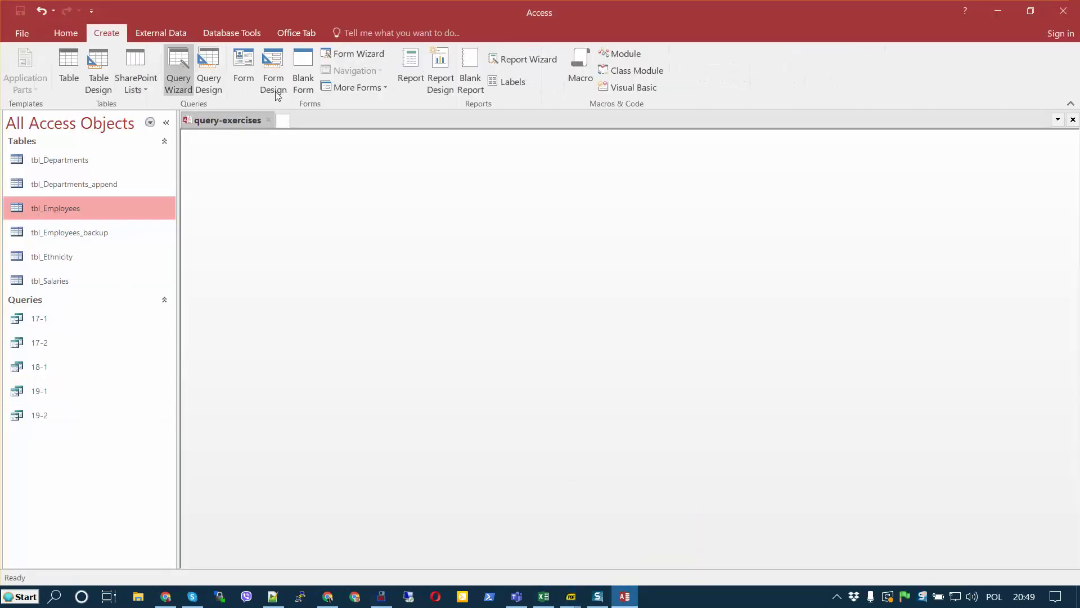
left_click(210, 87)
double_click(453, 280)
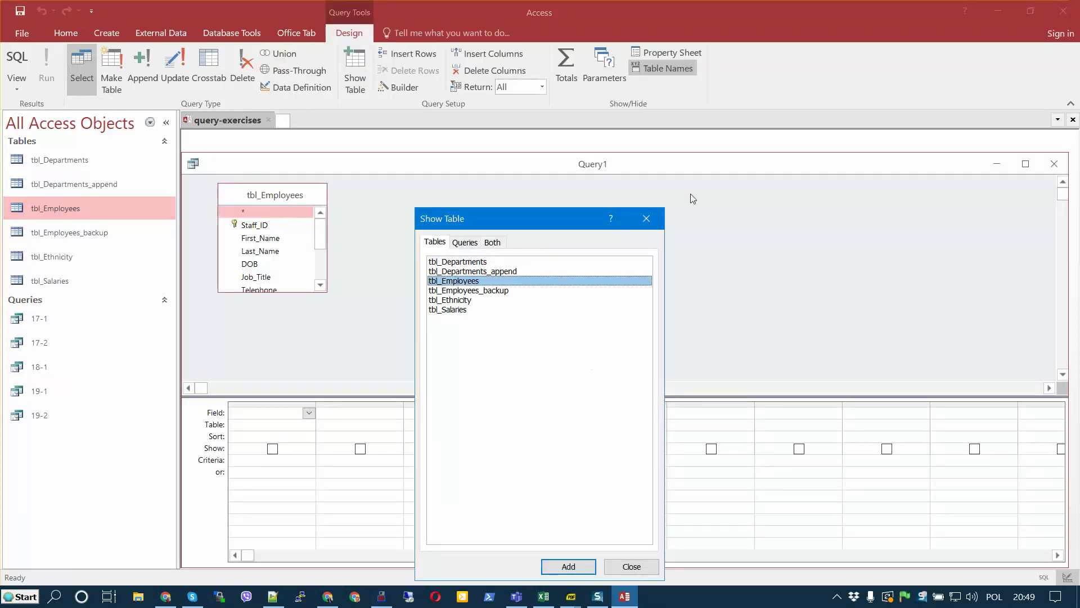
left_click(646, 218)
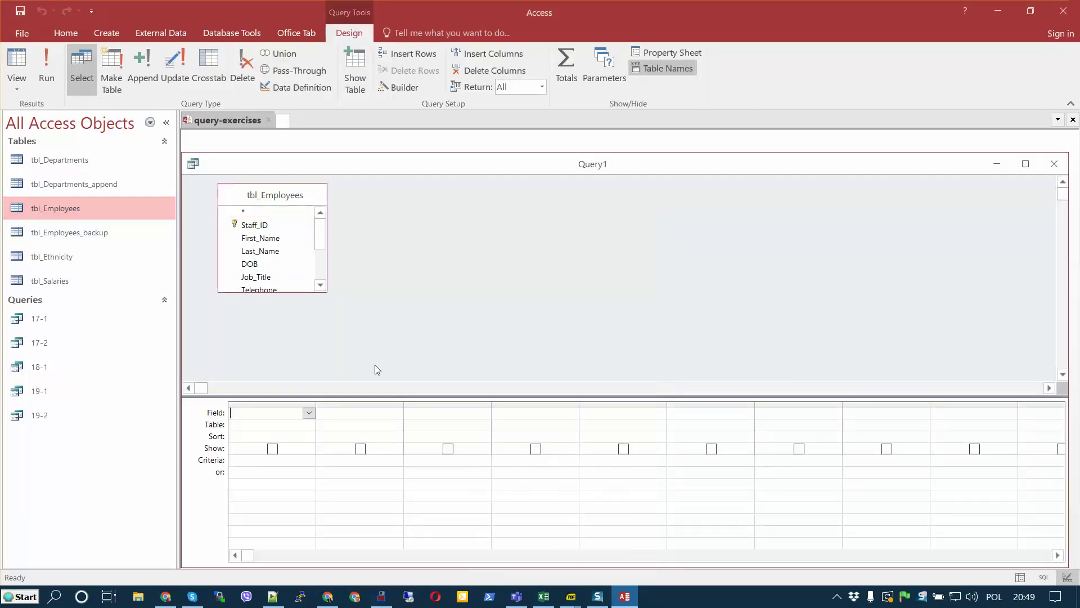
Add the First_Name, Last_Name and DOB fields to the query design grid
double_click(273, 239)
double_click(273, 251)
left_click(271, 263)
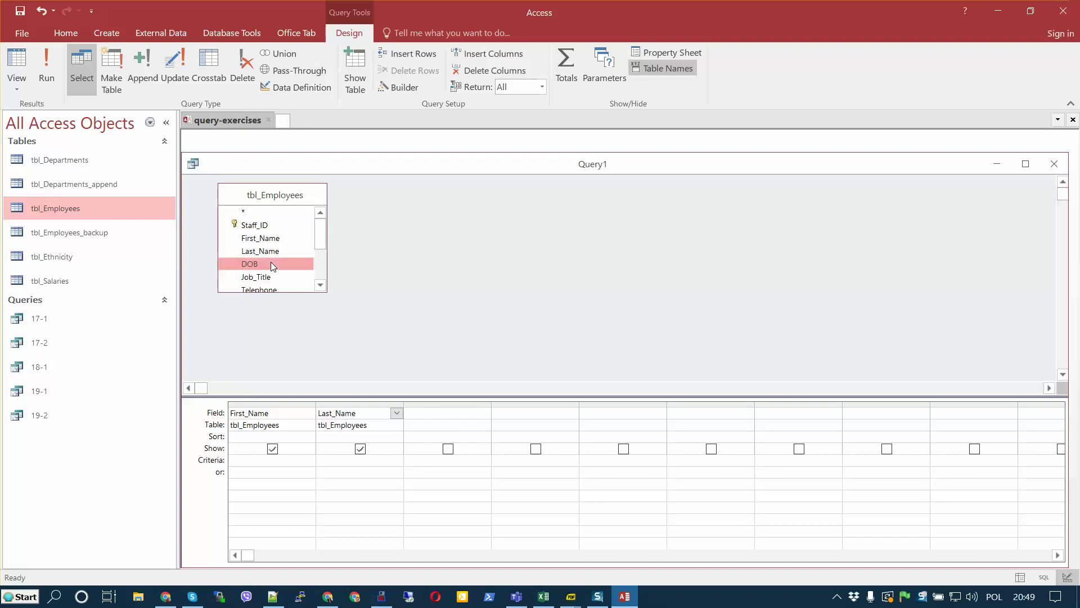
double_click(271, 263)
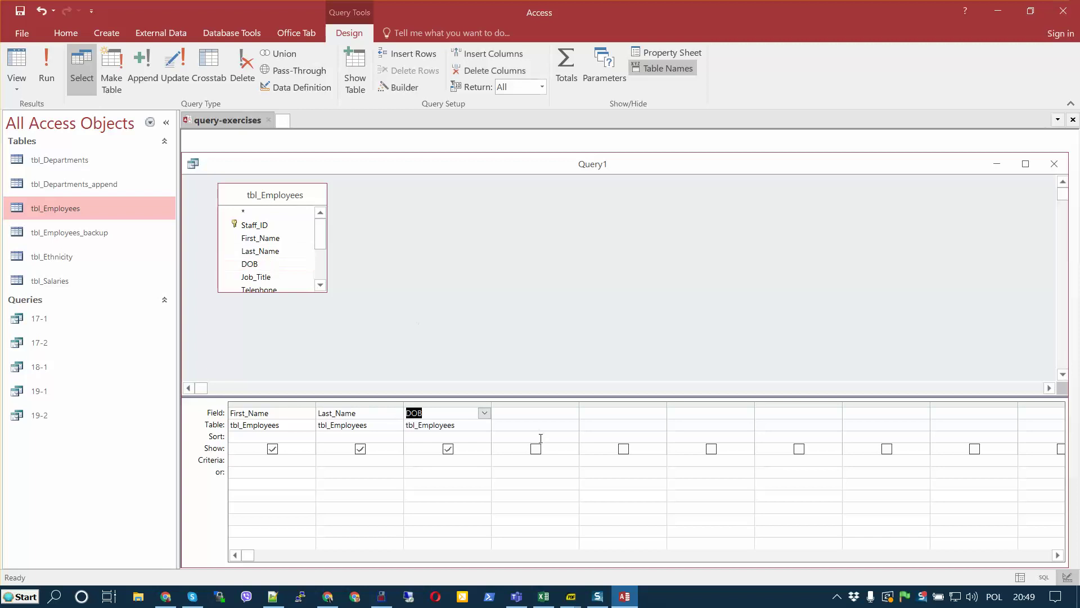
Set the DOB criterion to >#01.01.1960#, consulting the Date of Birth column in tbl_Employees for the date format
left_click(414, 462)
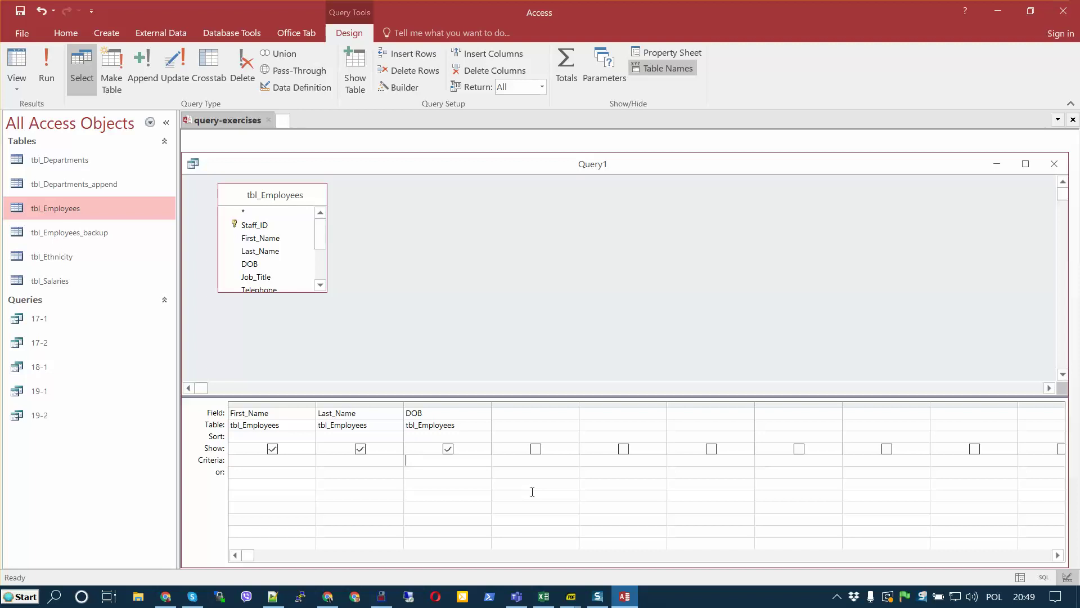
type(">")
double_click(28, 211)
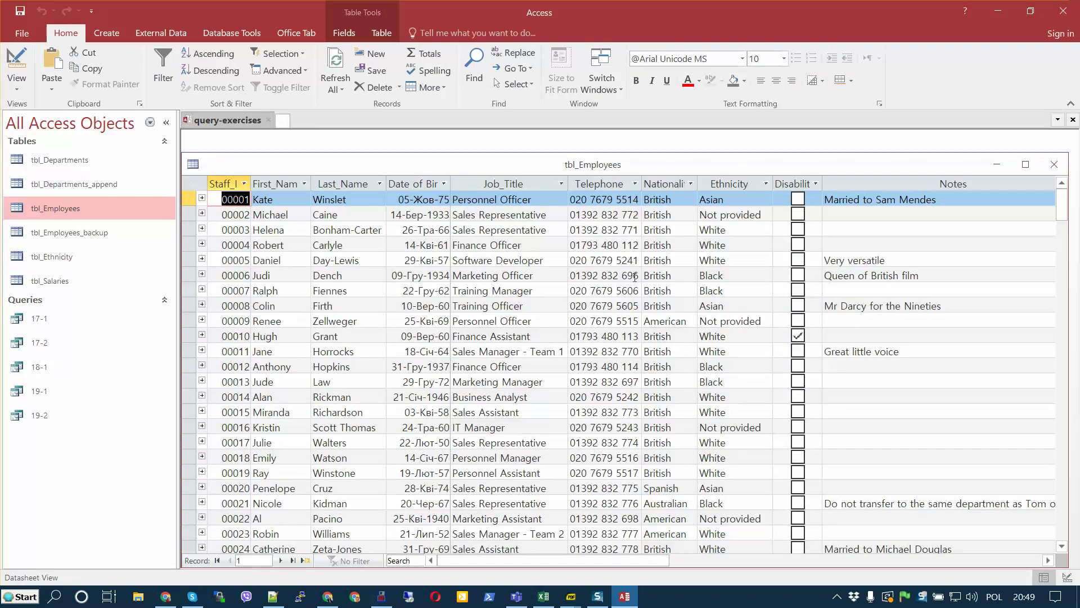
left_click(414, 178)
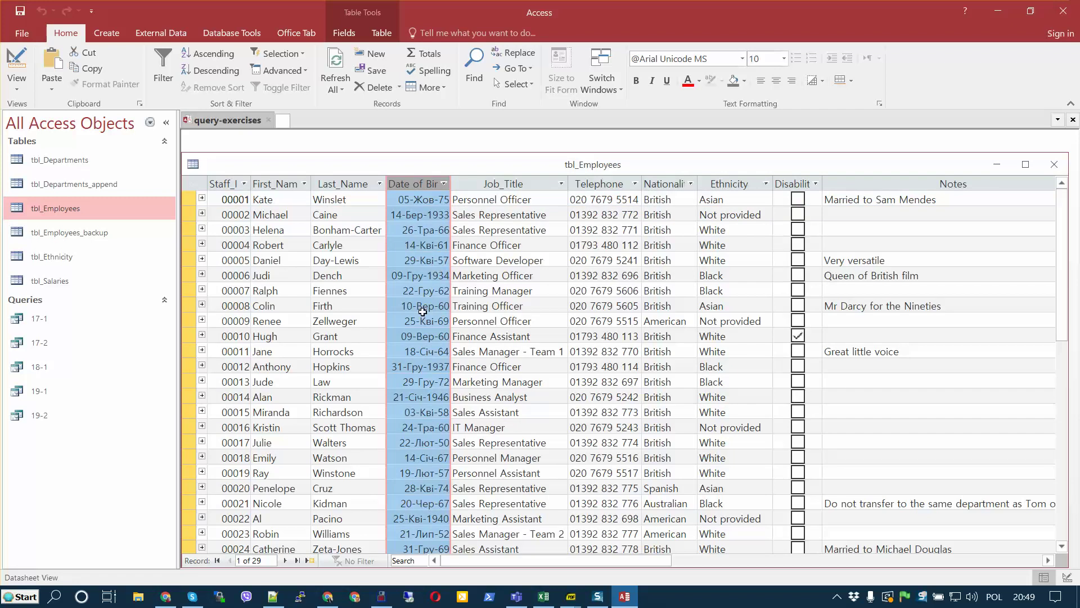
left_click(1055, 166)
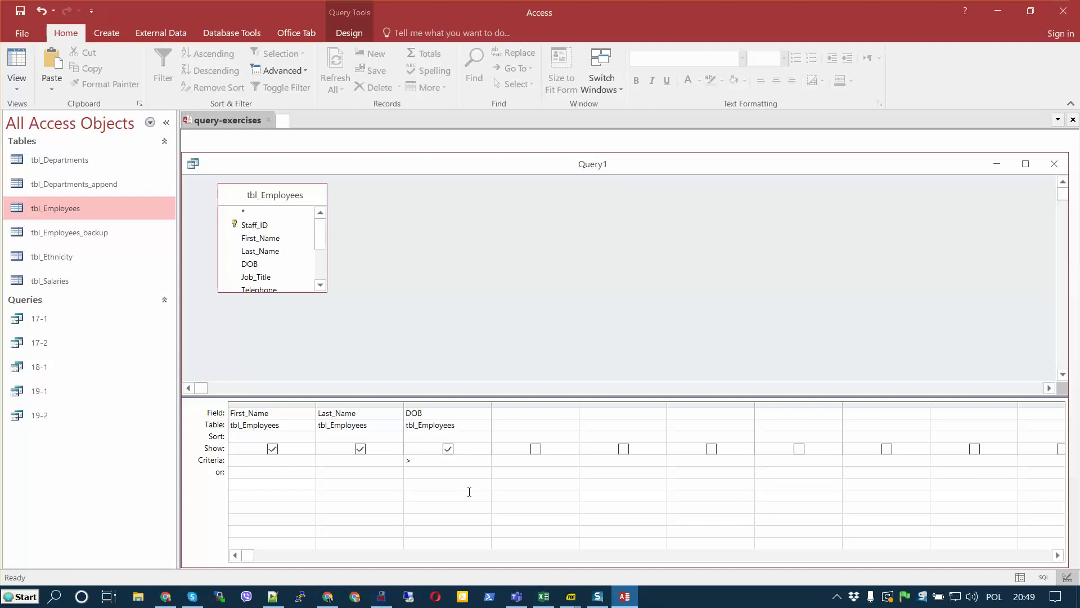
type("#")
type(".1.1960#")
Preview the query results in Datasheet View and save the query as 20-1
left_click(16, 64)
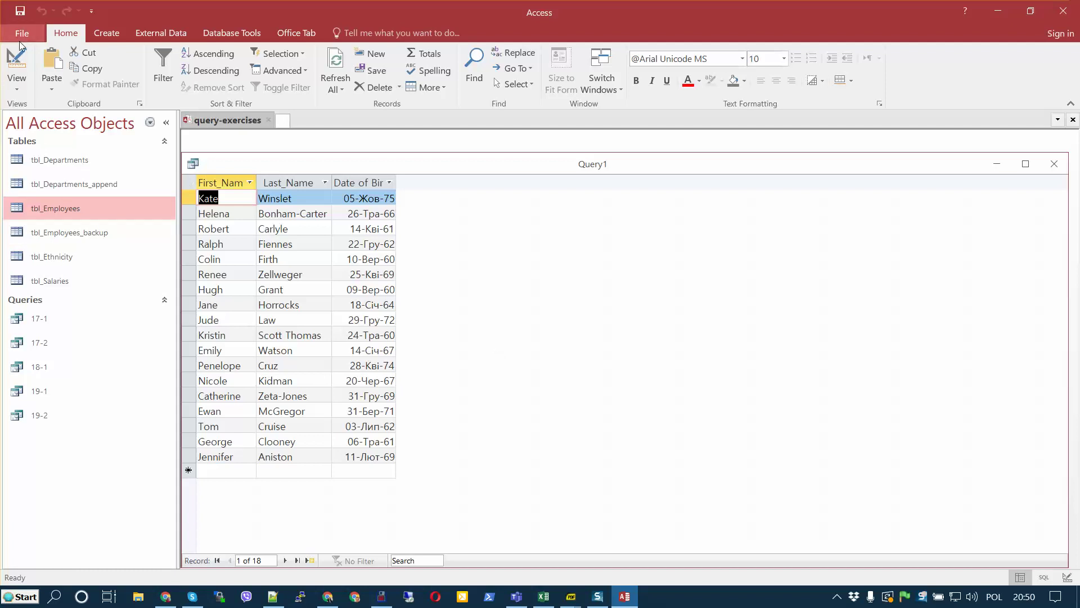
left_click(16, 64)
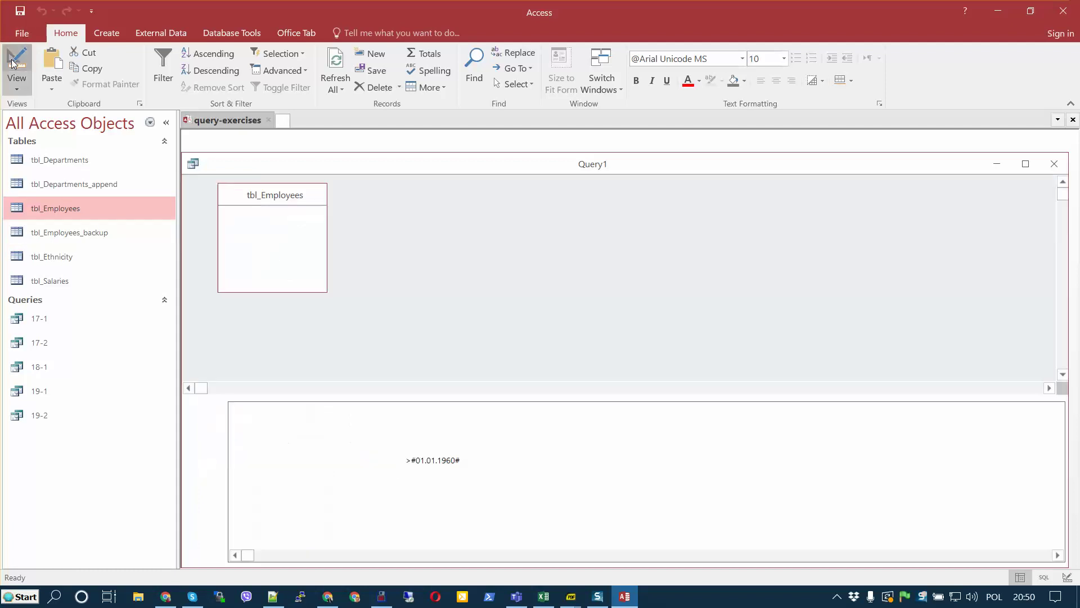
left_click(19, 10)
type("20-1")
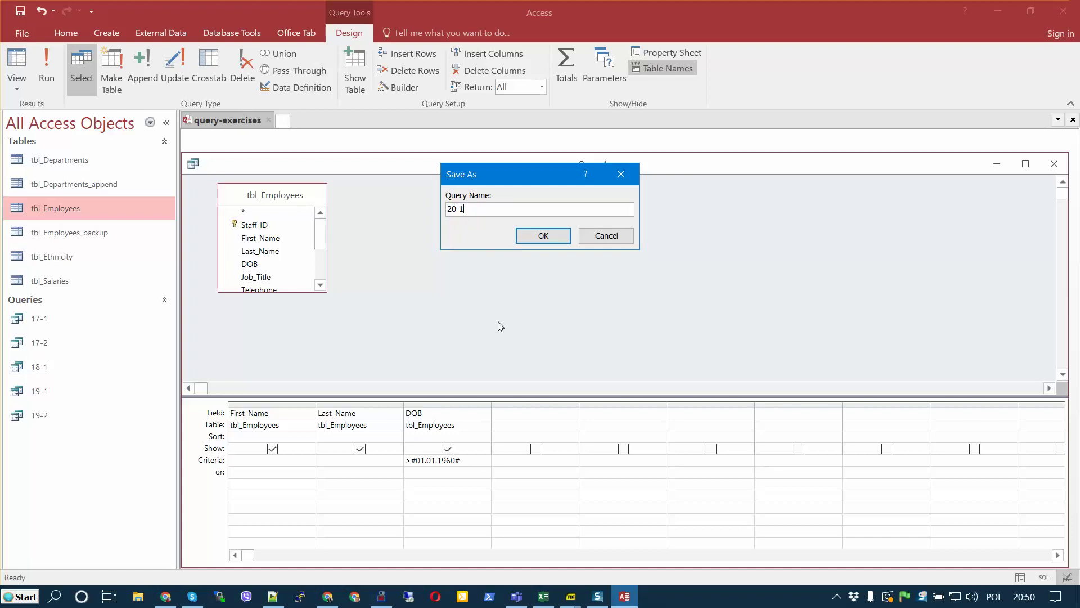
key("Return")
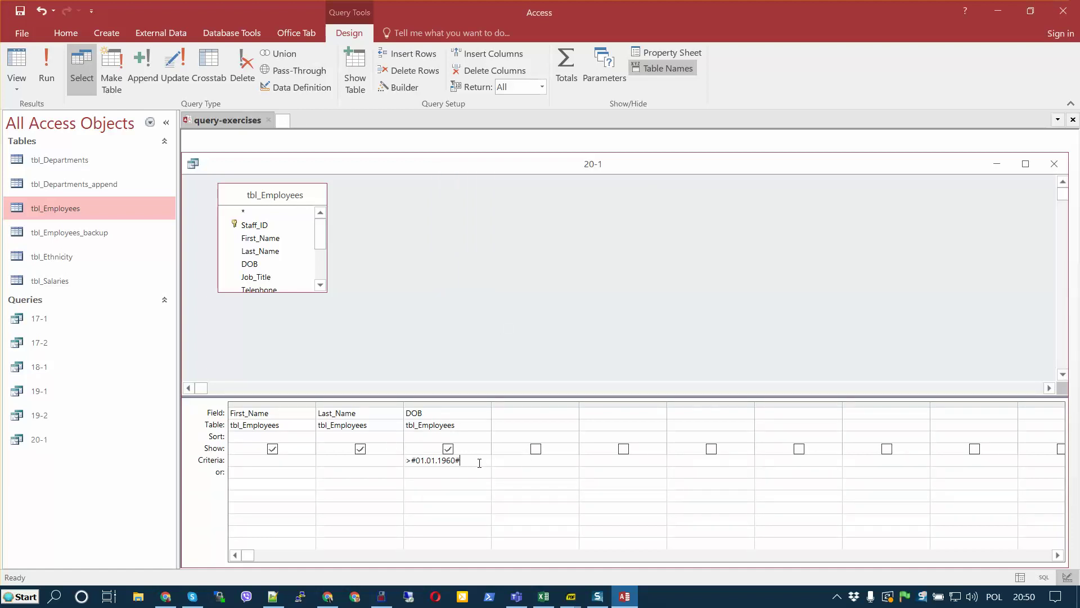
Extend the DOB criterion to >#01.01.1960#AND<#01.01.1970# and widen the DOB column to show it in full
type("AND<")
key("shift+Home")
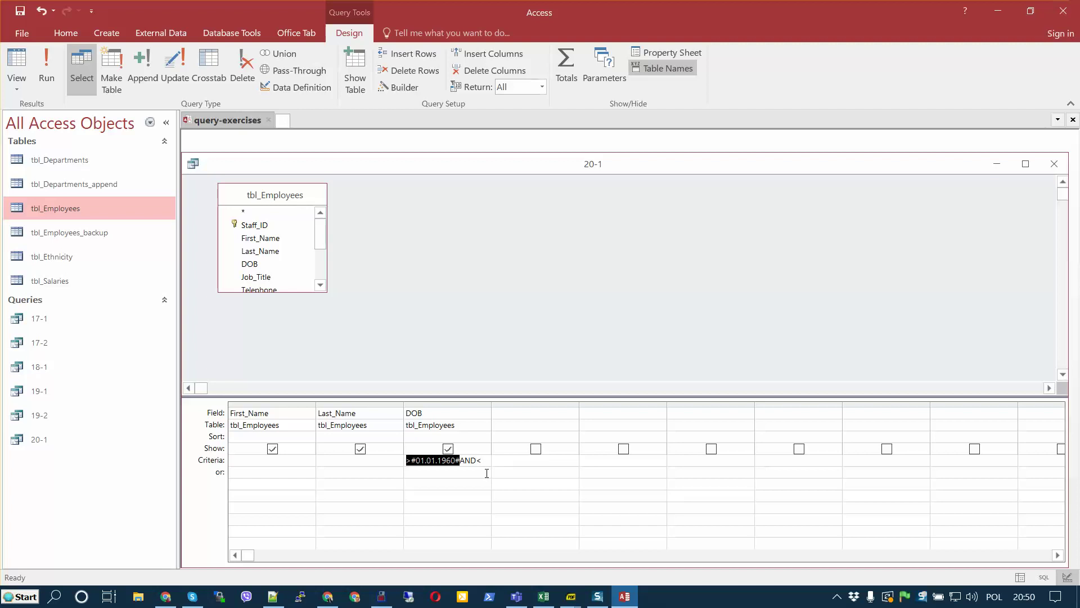
key("ctrl+c")
key("End")
key("BackSpace")
key("ctrl+v")
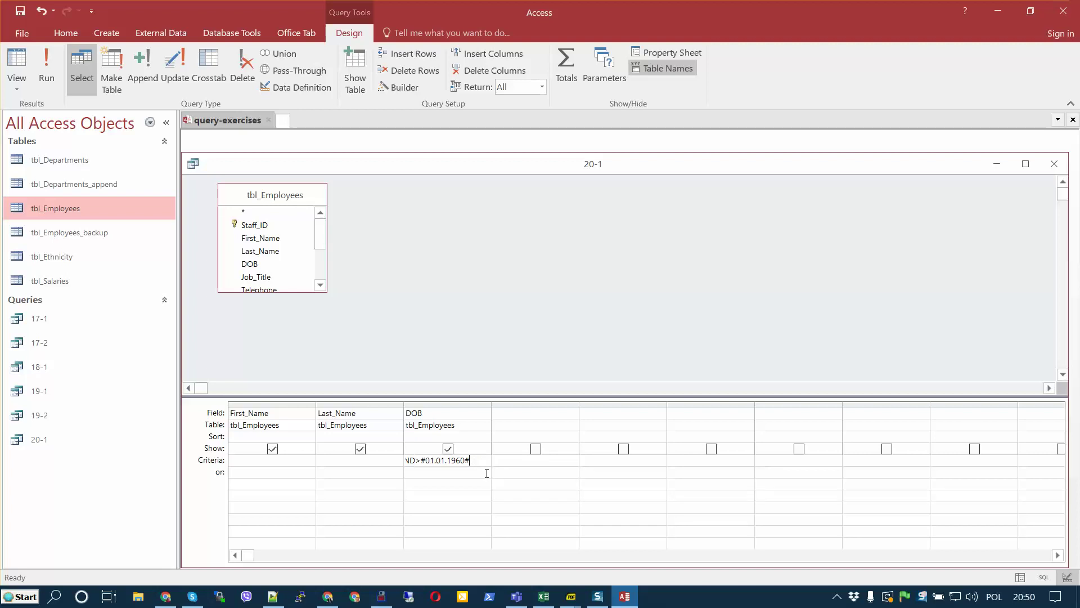
key("Delete")
type("<")
key("BackSpace")
type("7")
left_click_drag(490, 400, 588, 428)
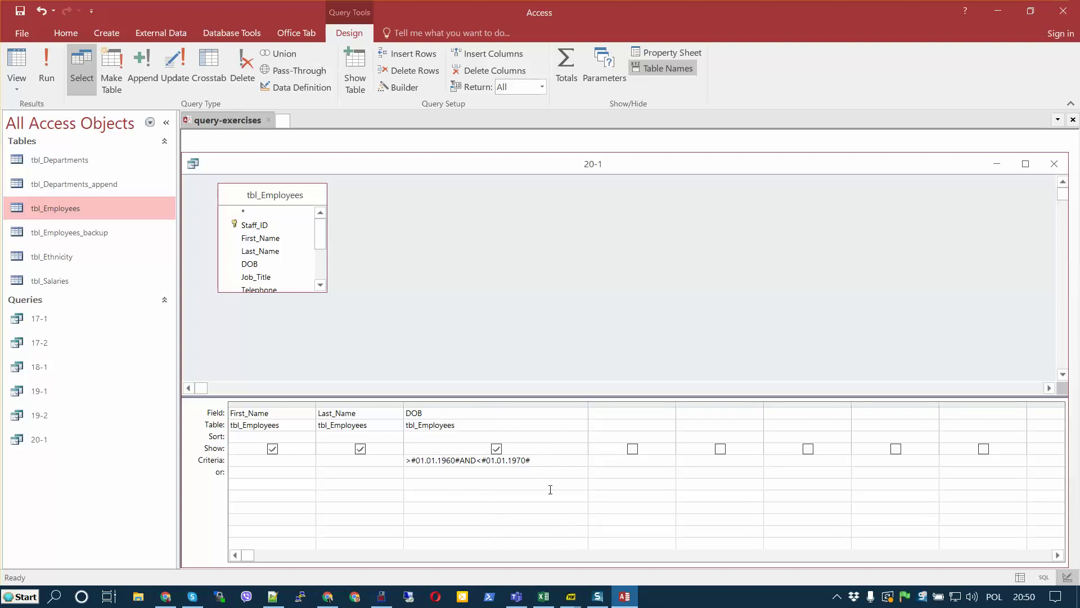
Run query 20-1 to check the employees selected by the date range, and return to Design View
left_click_drag(549, 463, 355, 458)
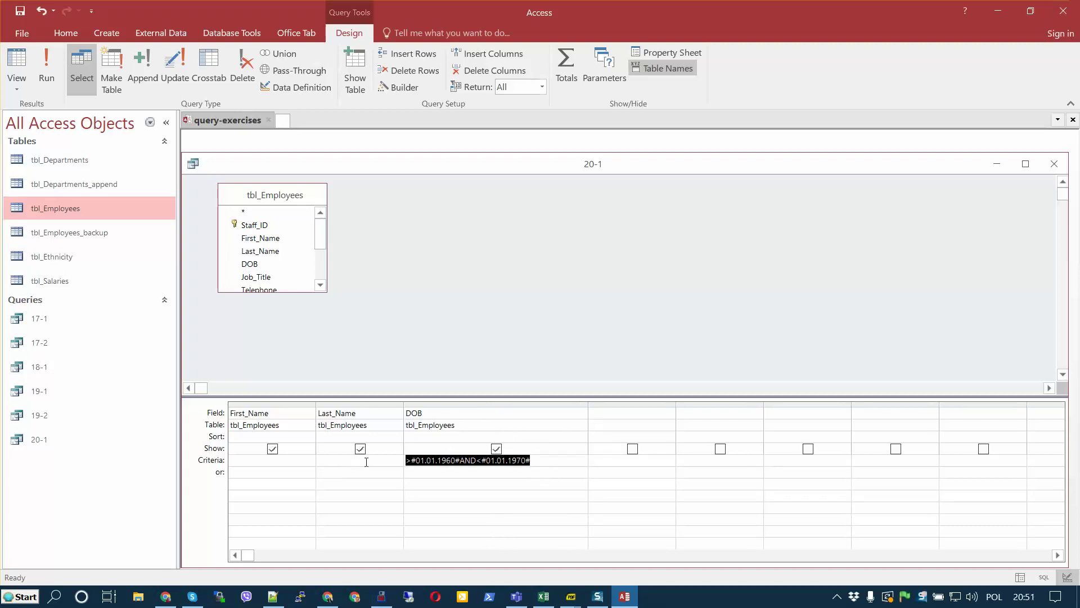
left_click(461, 474)
left_click(54, 89)
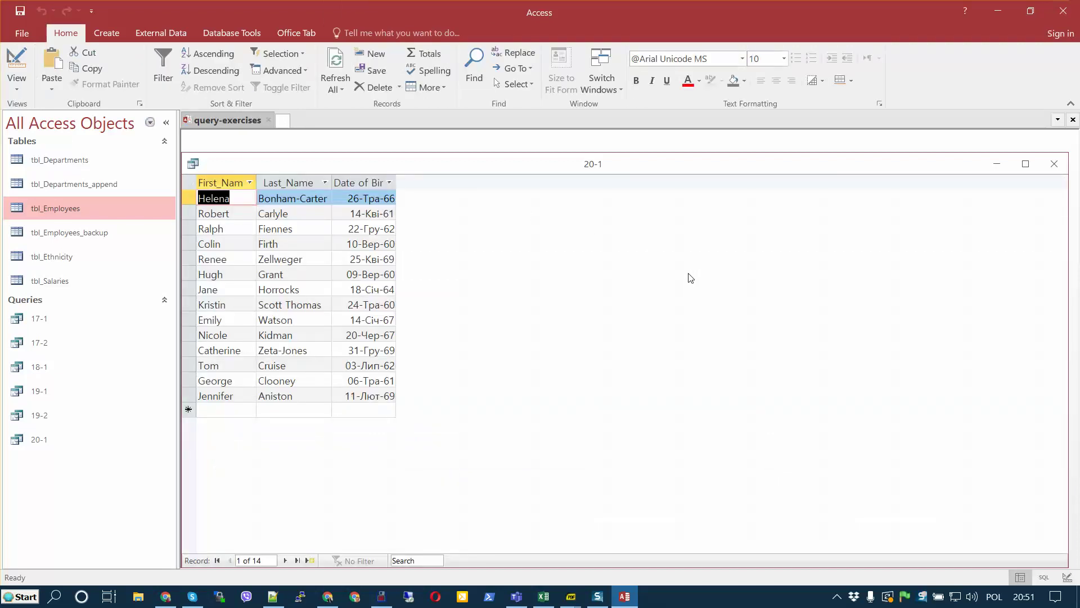
left_click(17, 63)
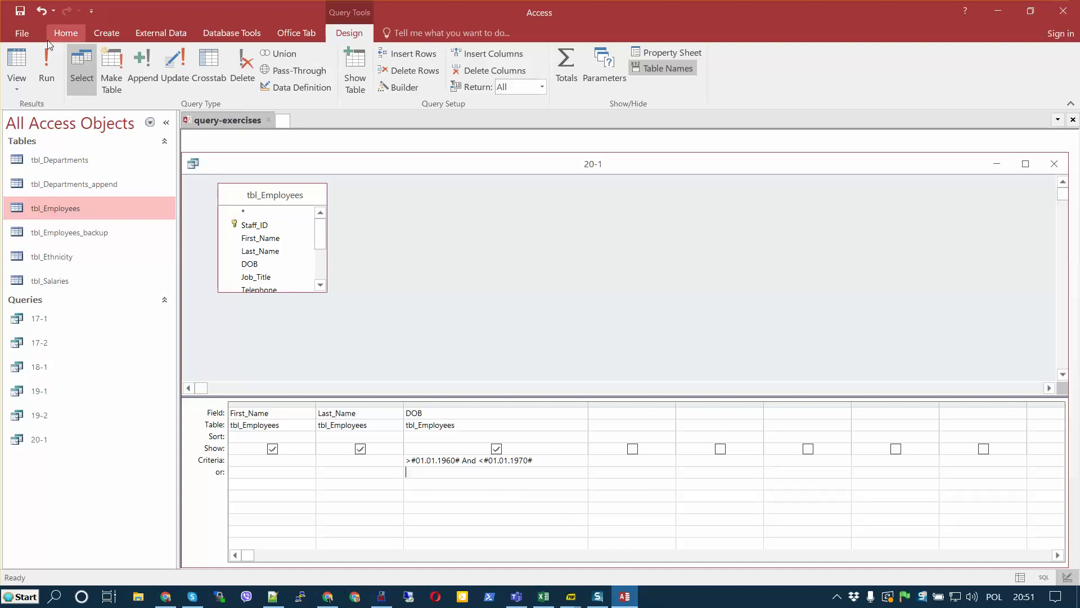
Make the lower bound of the DOB criterion inclusive with >=#01.01.1960#, and run the query to check it
left_click(411, 462)
type("=")
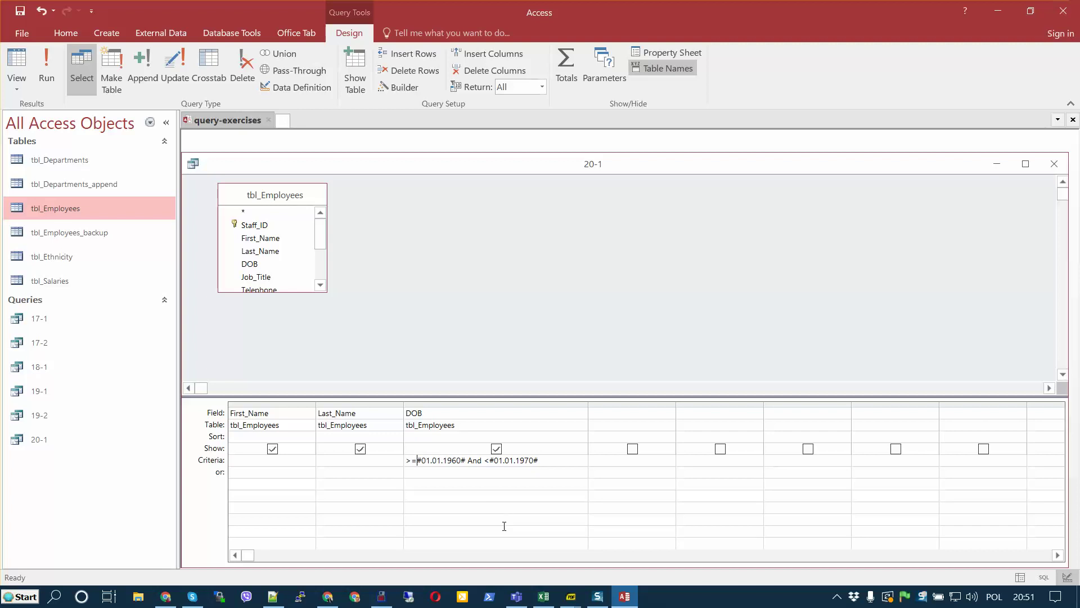
left_click(48, 68)
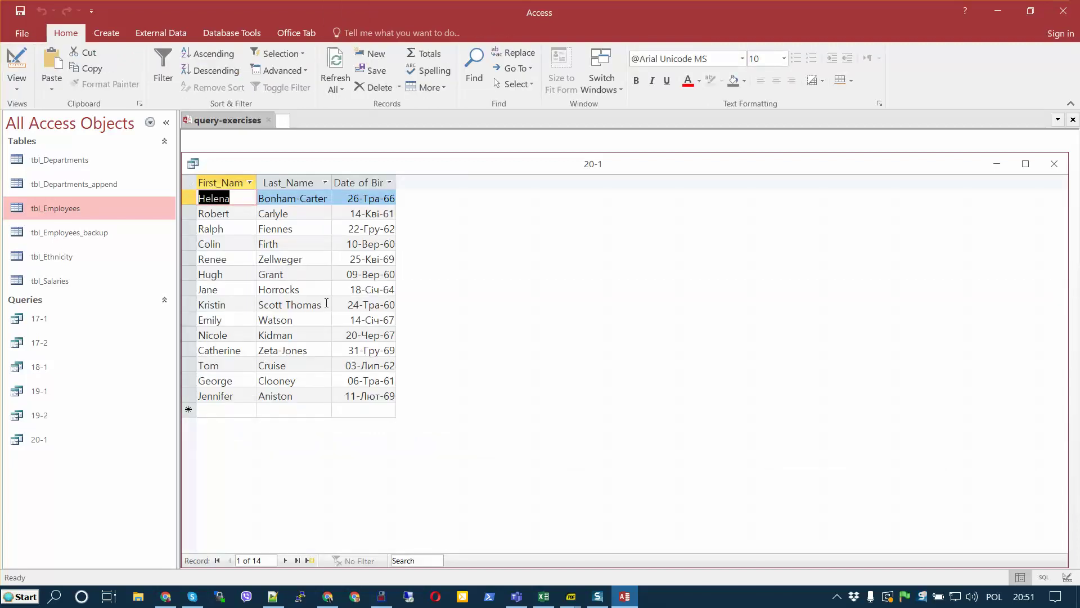
left_click(14, 65)
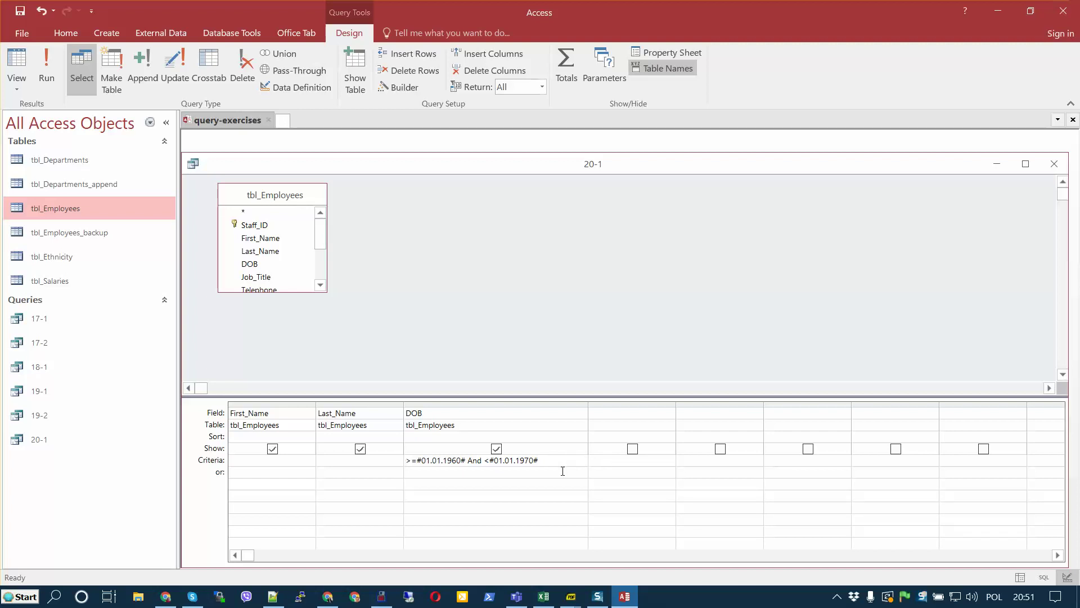
Save a copy of the current query object as a query named 20-2
left_click(30, 35)
left_click(60, 164)
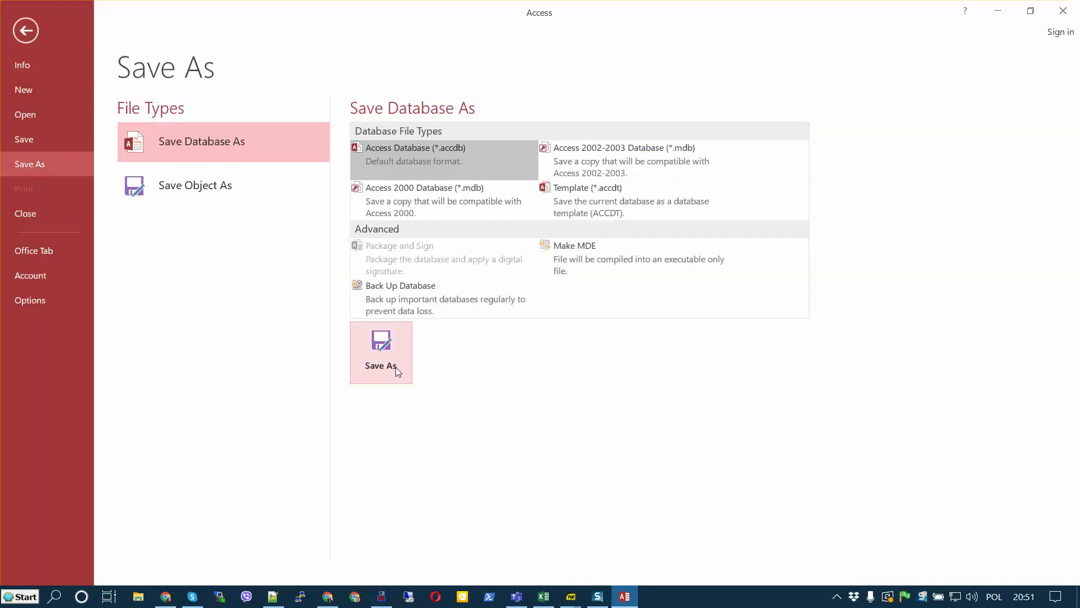
left_click(212, 189)
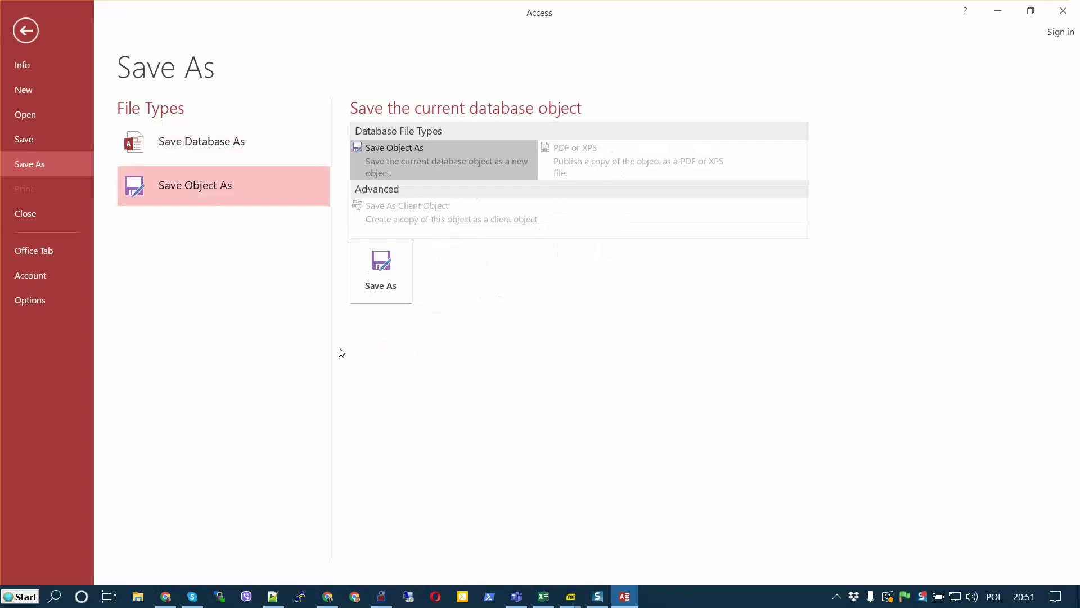
left_click(380, 269)
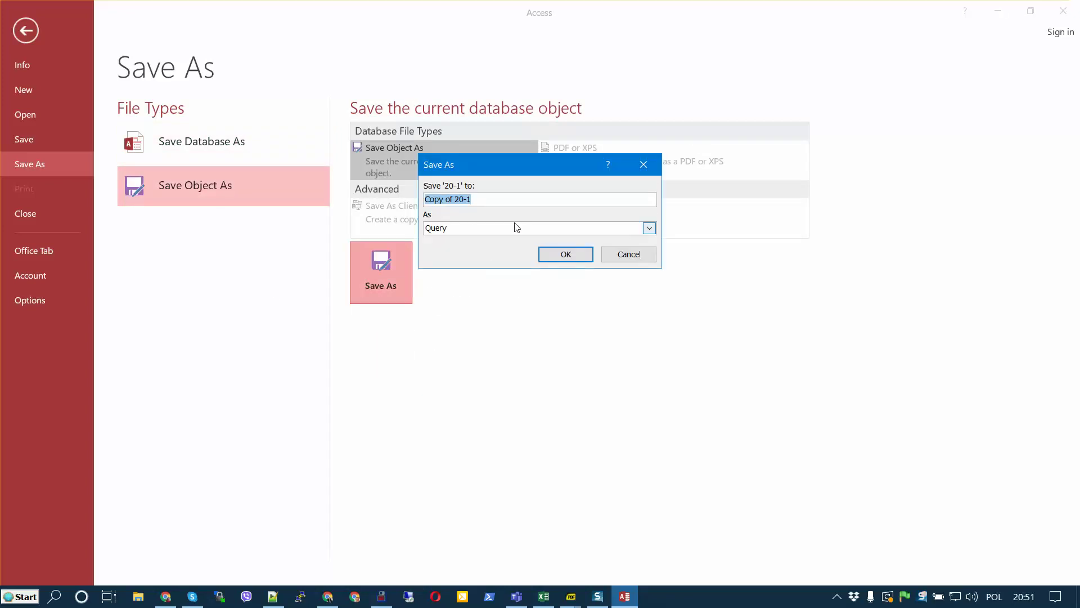
type("20-2")
key("Return")
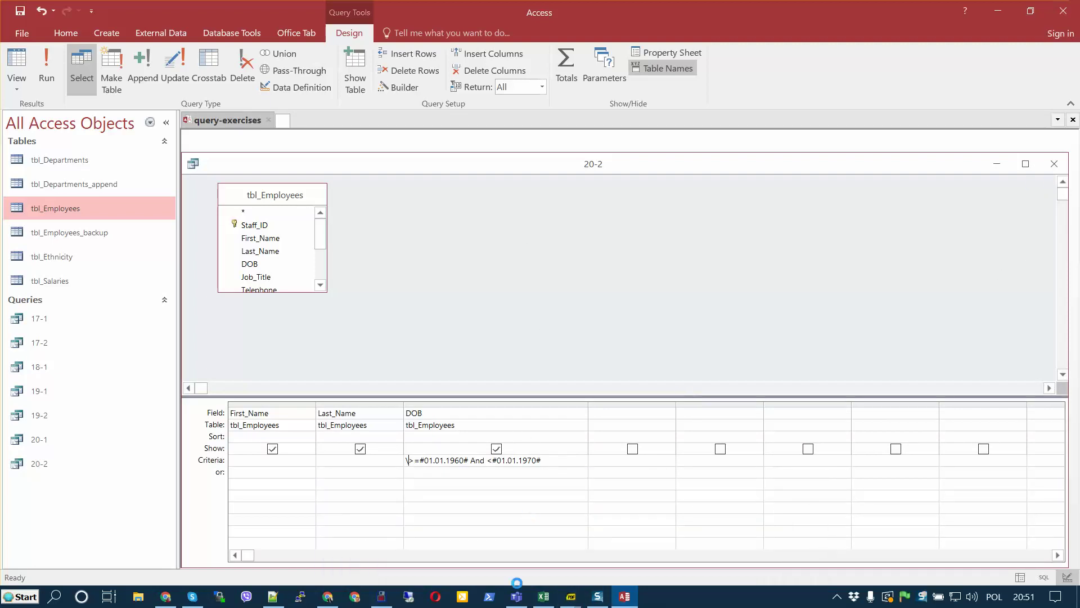
Close query 20-2
mouse_move(564, 605)
key("ctrl+w")
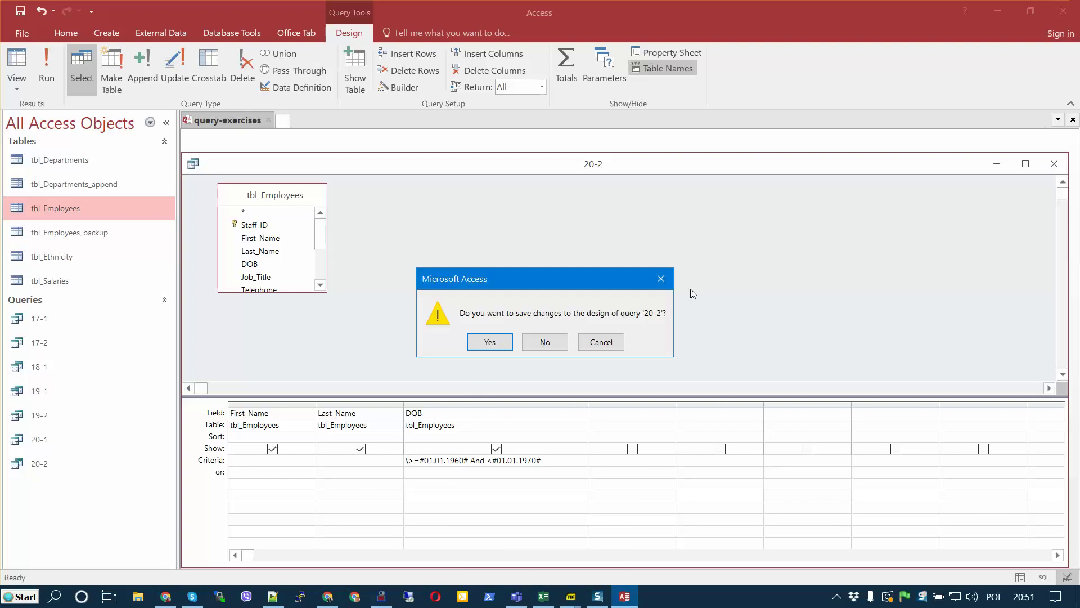
left_click(599, 345)
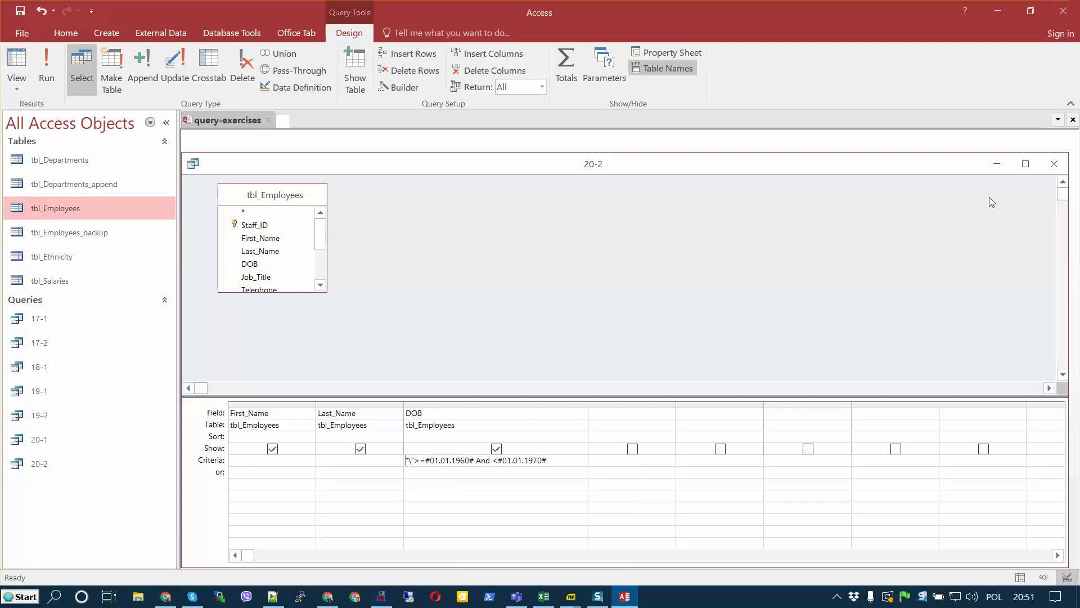
left_click(1054, 165)
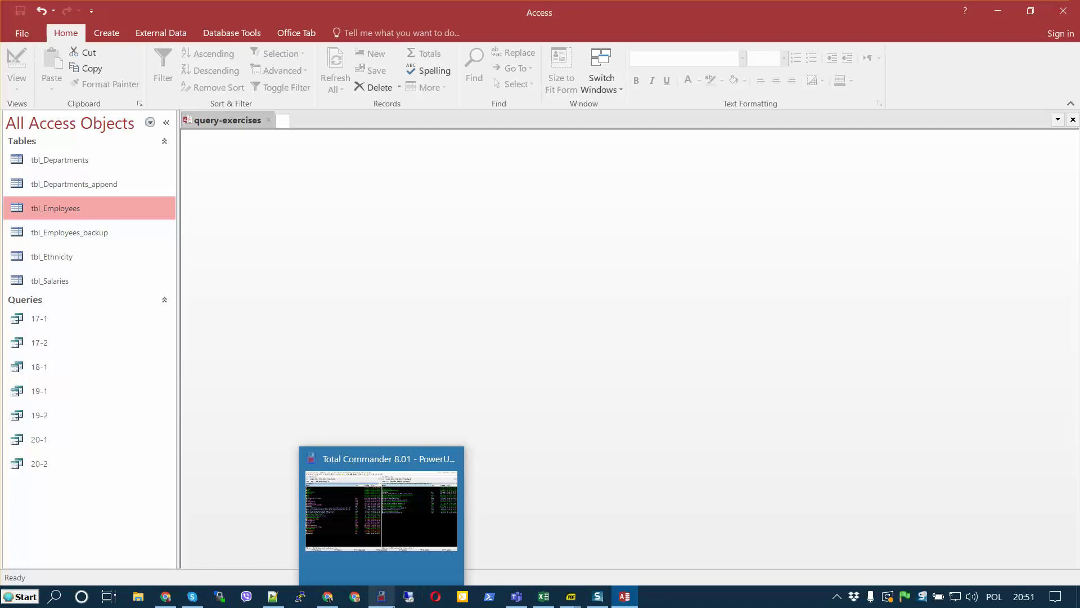
Switch to the task PDF in SumatraPDF and read the Task Five instructions on null values and excluding data
mouse_move(570, 596)
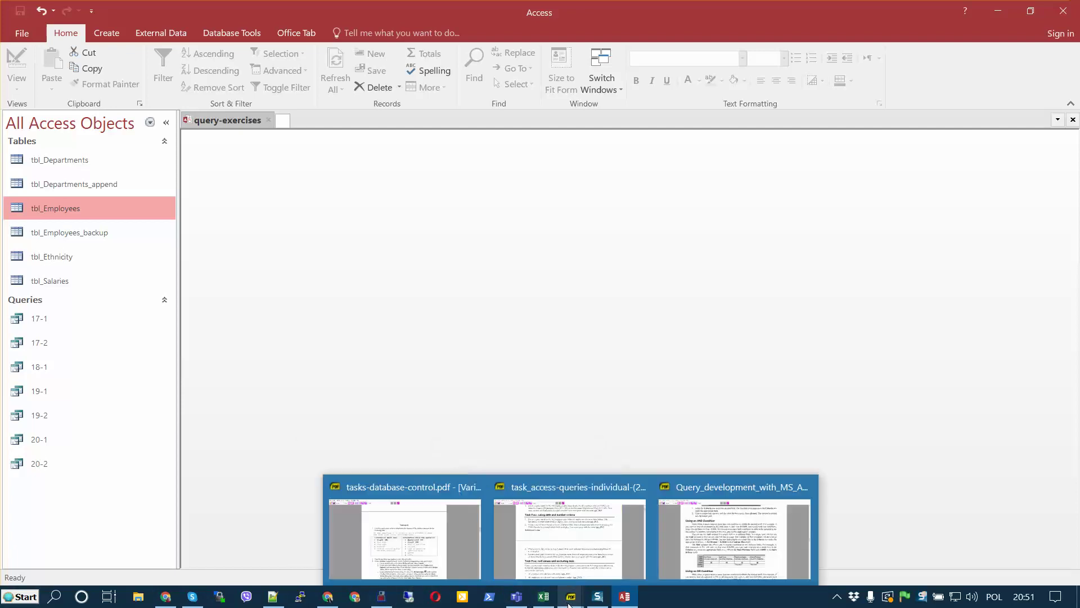
left_click(567, 541)
scroll(312, 304, "down", 5)
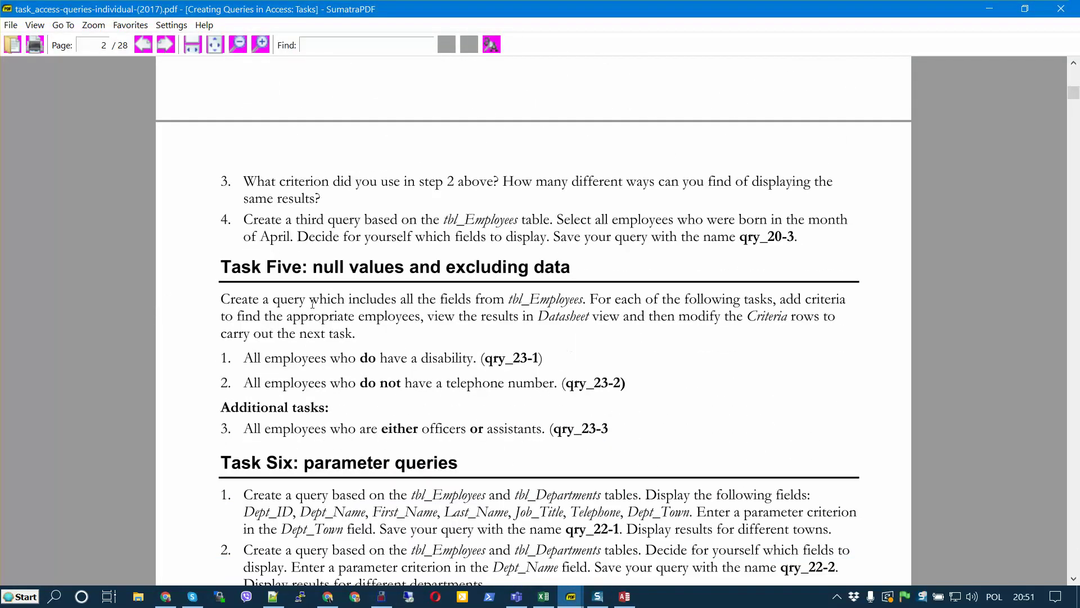
left_click_drag(221, 265, 637, 439)
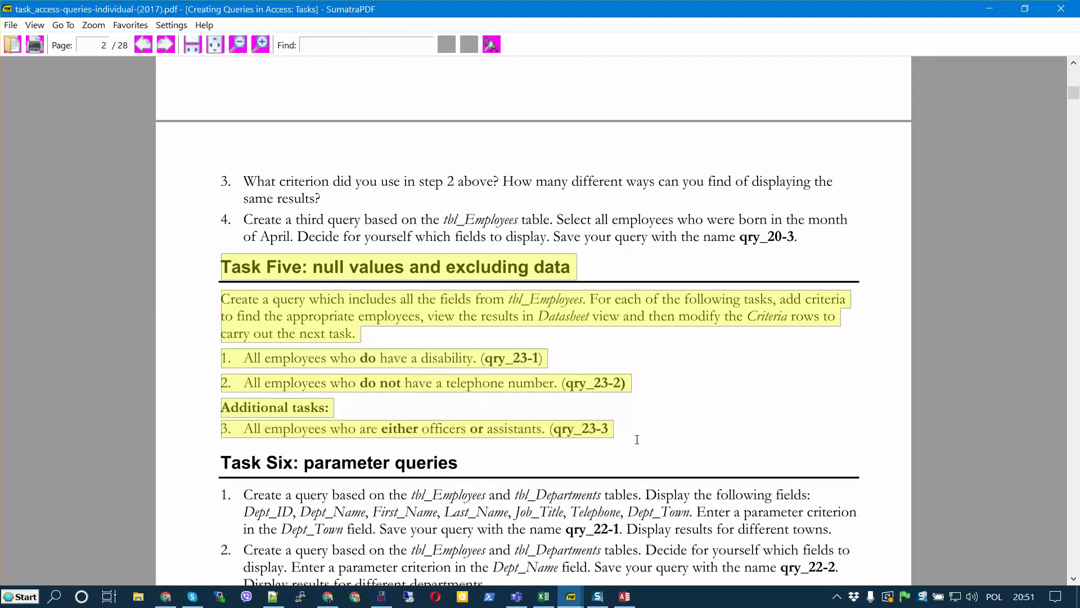
left_click(370, 388)
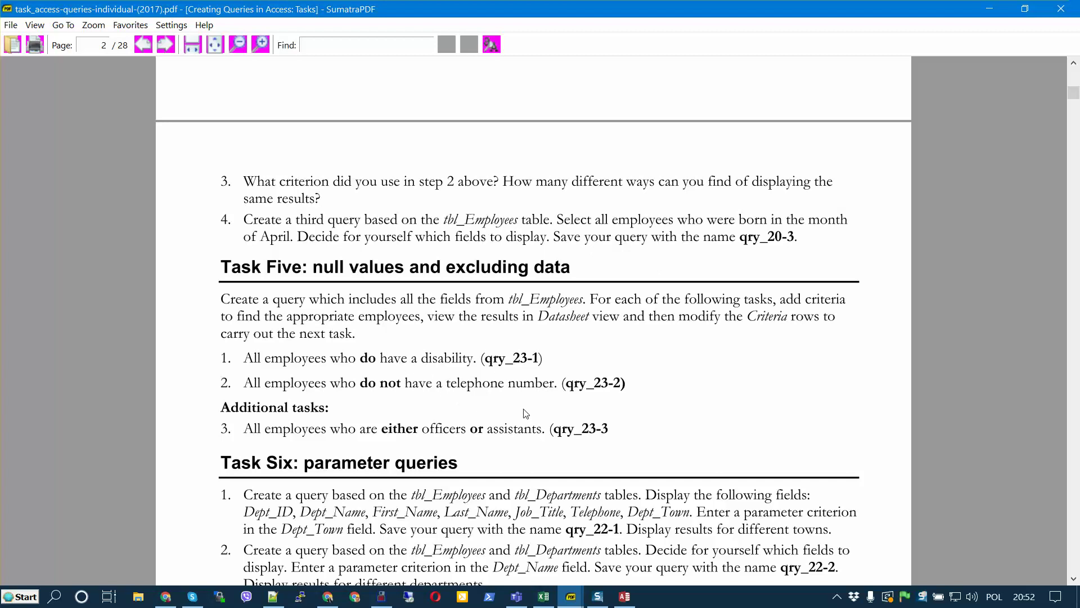
Switch back to Access and create another query in Design View based on tbl_Employees
left_click(626, 599)
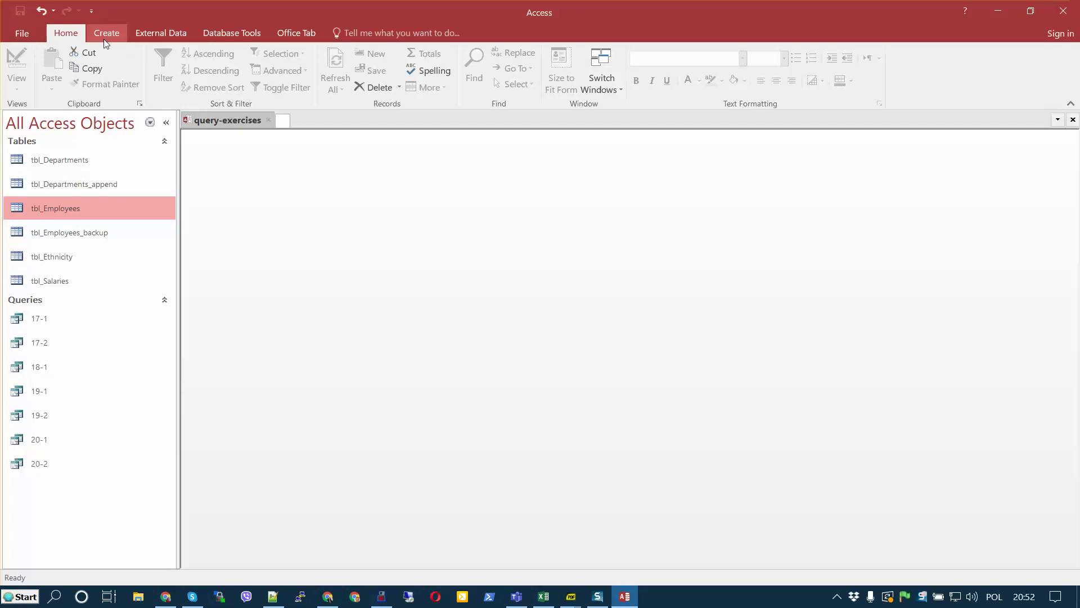
left_click(104, 41)
left_click(209, 67)
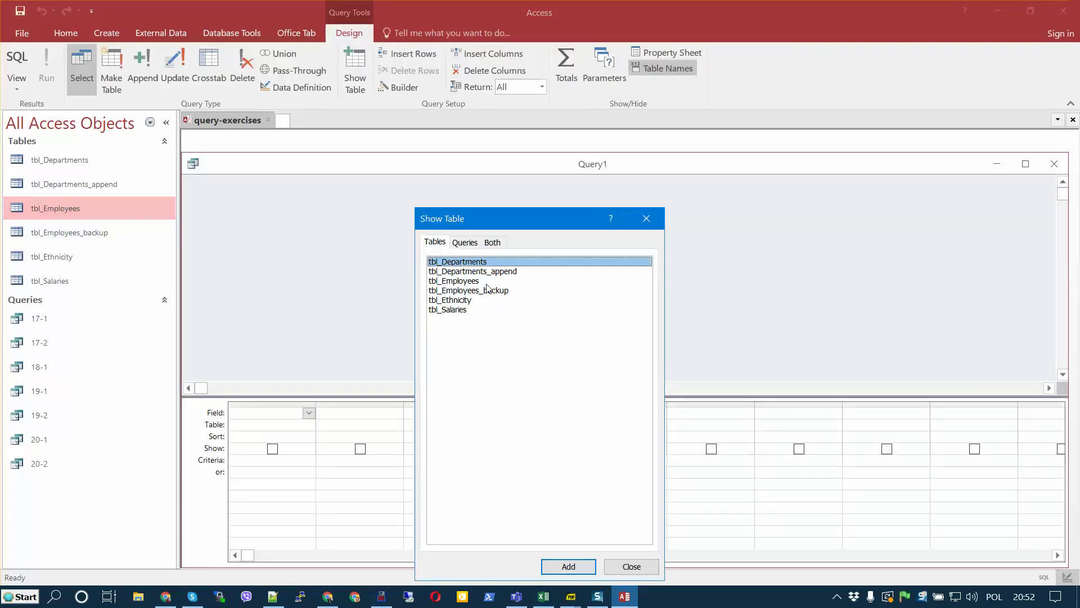
left_click(476, 281)
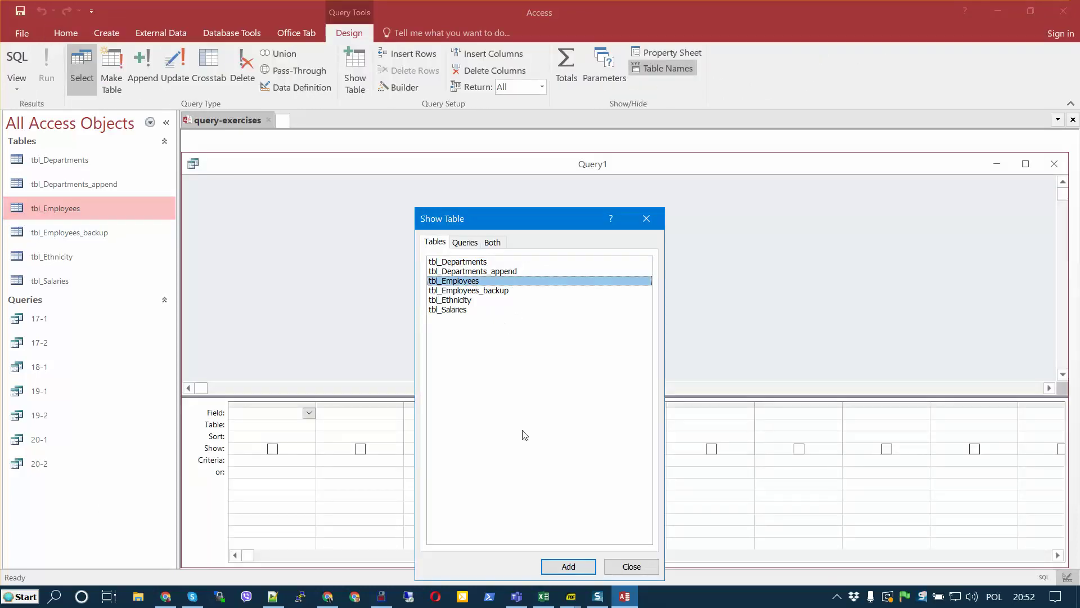
left_click(567, 562)
left_click(631, 566)
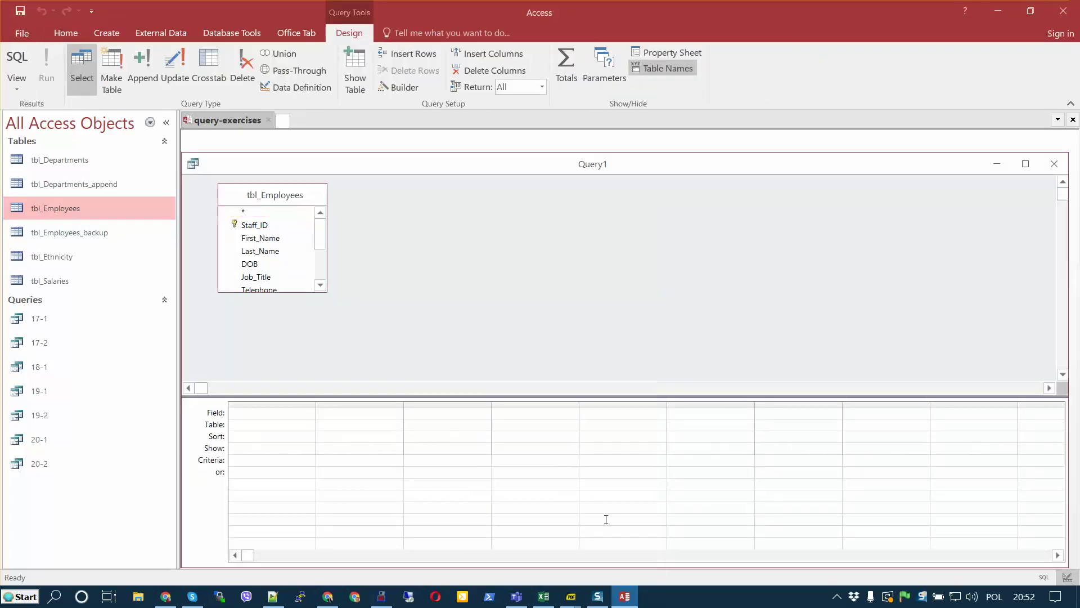
Add the First_Name, Last_Name and Disability fields to the new query's design grid
double_click(275, 240)
double_click(273, 251)
scroll(275, 251, "down", 1)
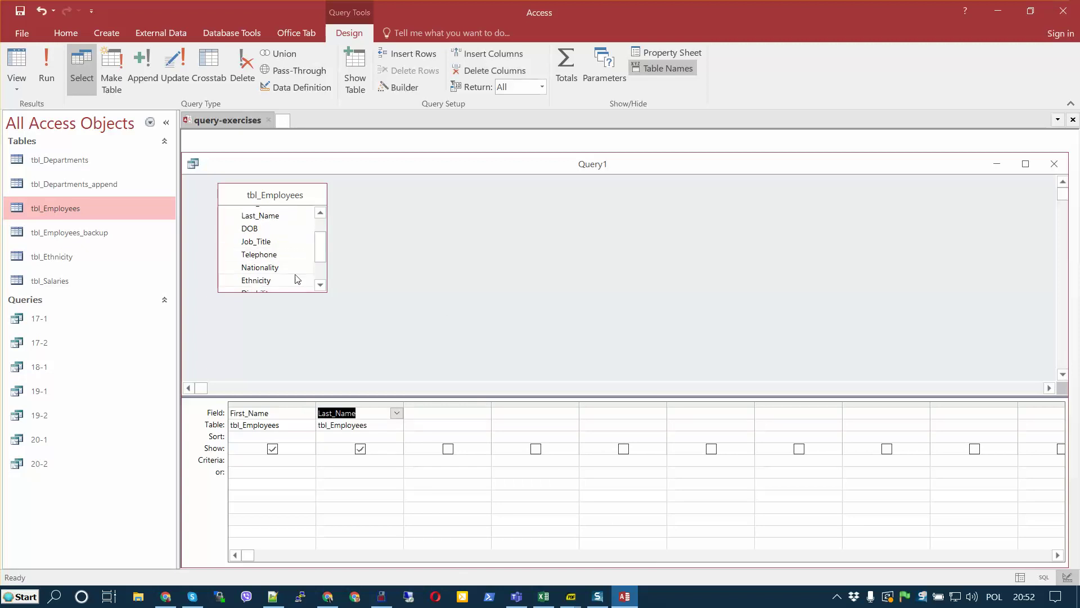
scroll(297, 279, "down", 1)
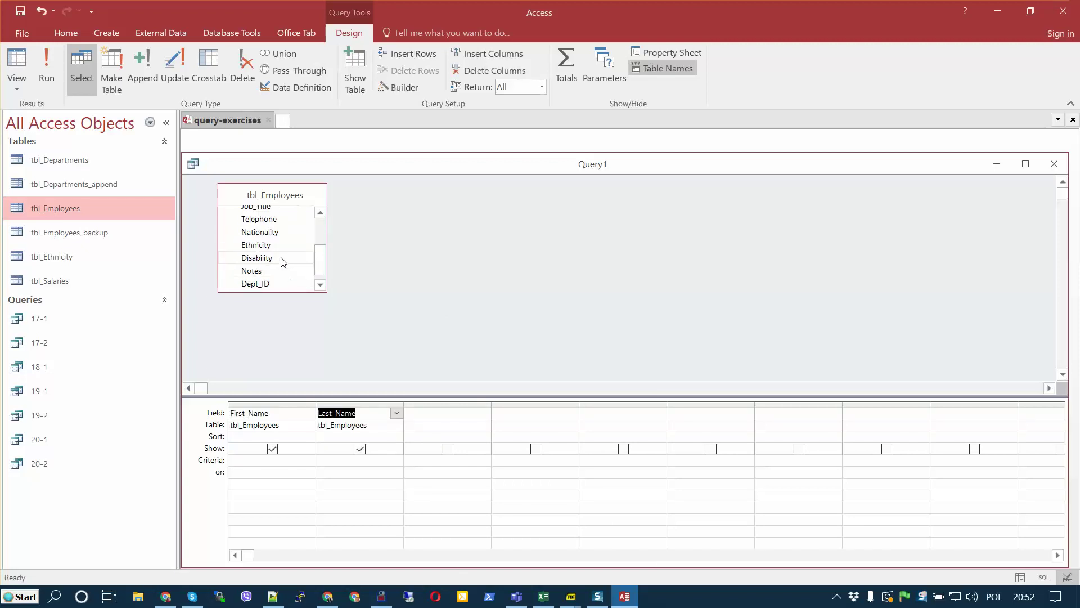
double_click(284, 259)
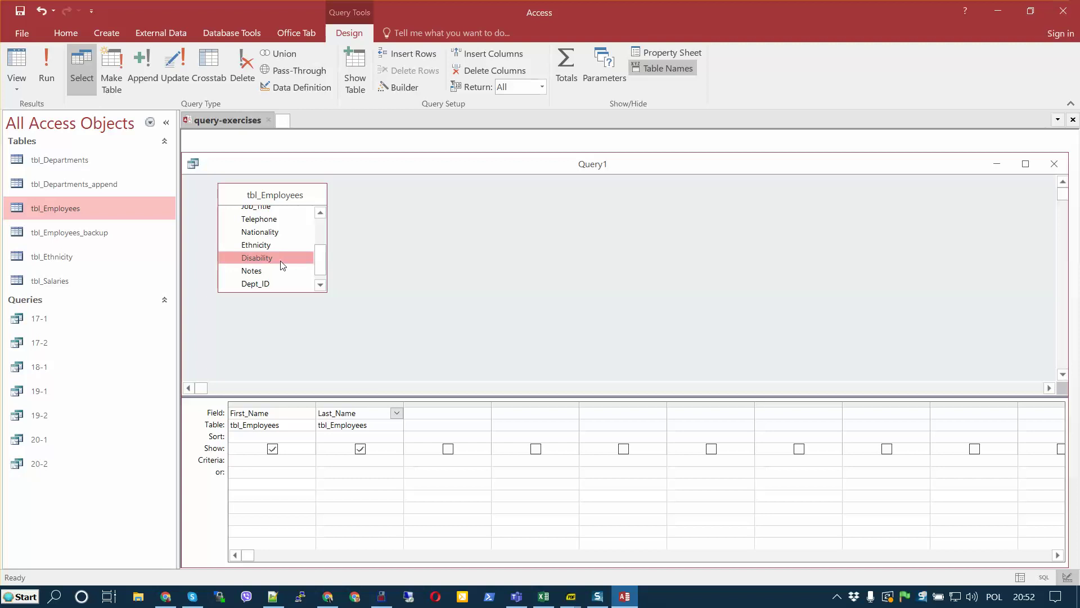
Run the query without criteria, look through the Disability values of all employees, and return to Design View
left_click(549, 299)
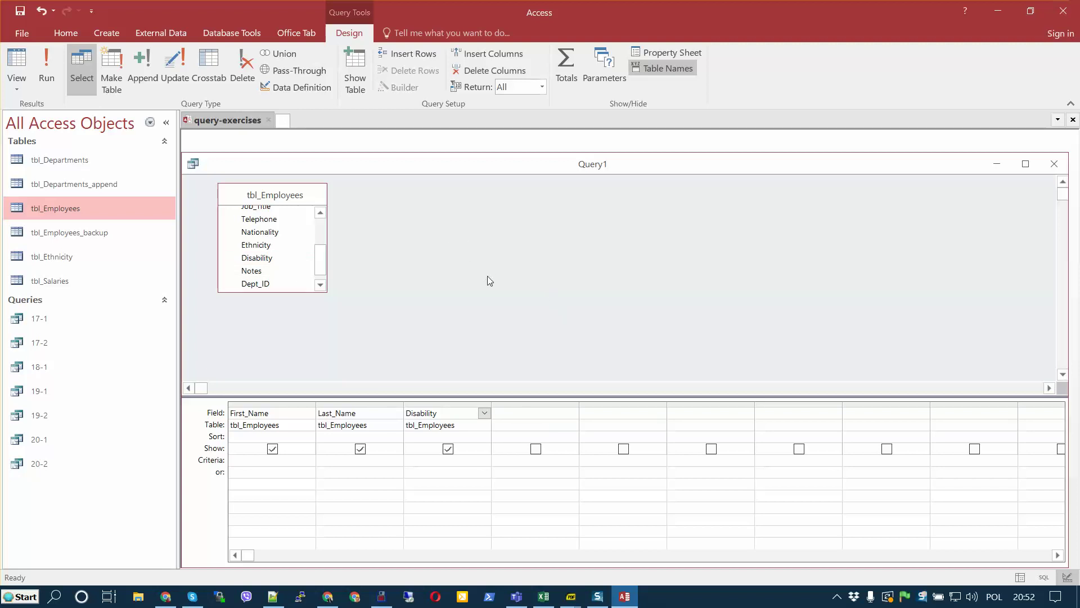
left_click(39, 58)
scroll(562, 289, "down", 4)
scroll(361, 249, "up", 2)
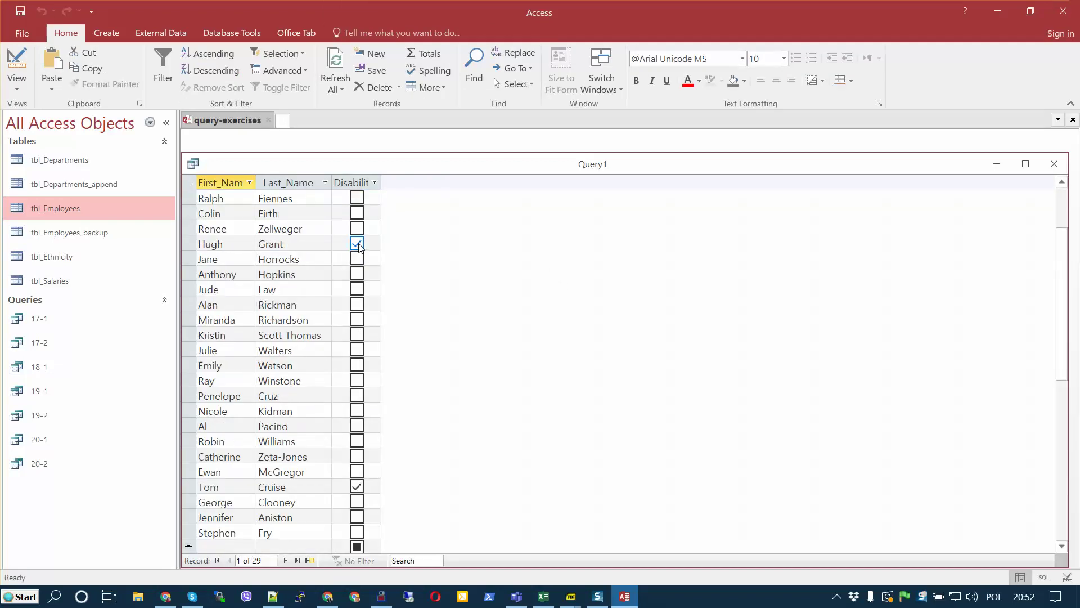
left_click(21, 67)
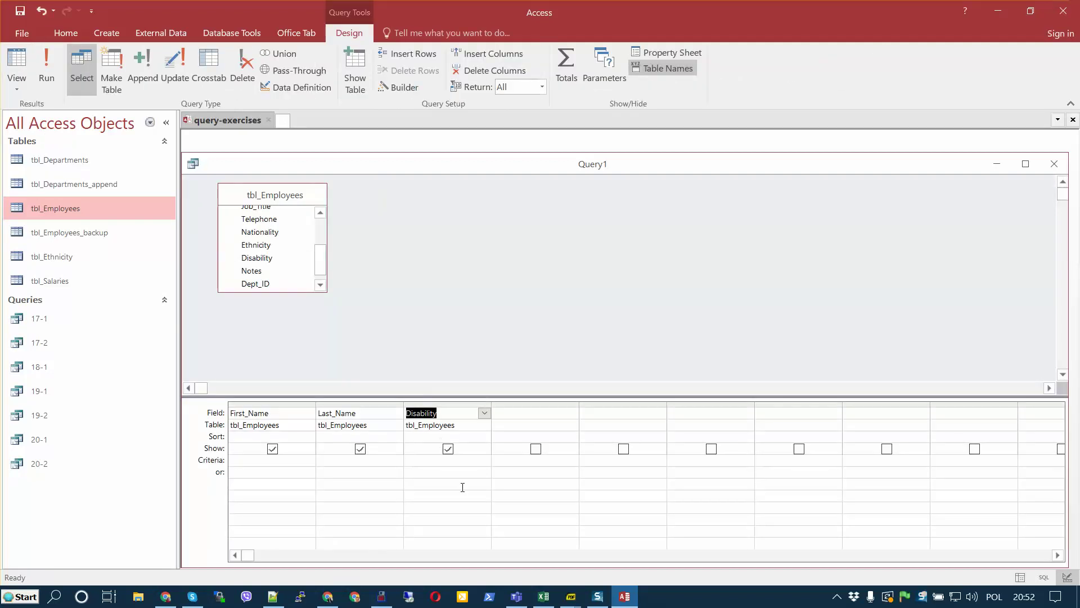
Set the Disability criterion to True, run the query to view the matching employees, and return to Design View
left_click(458, 485)
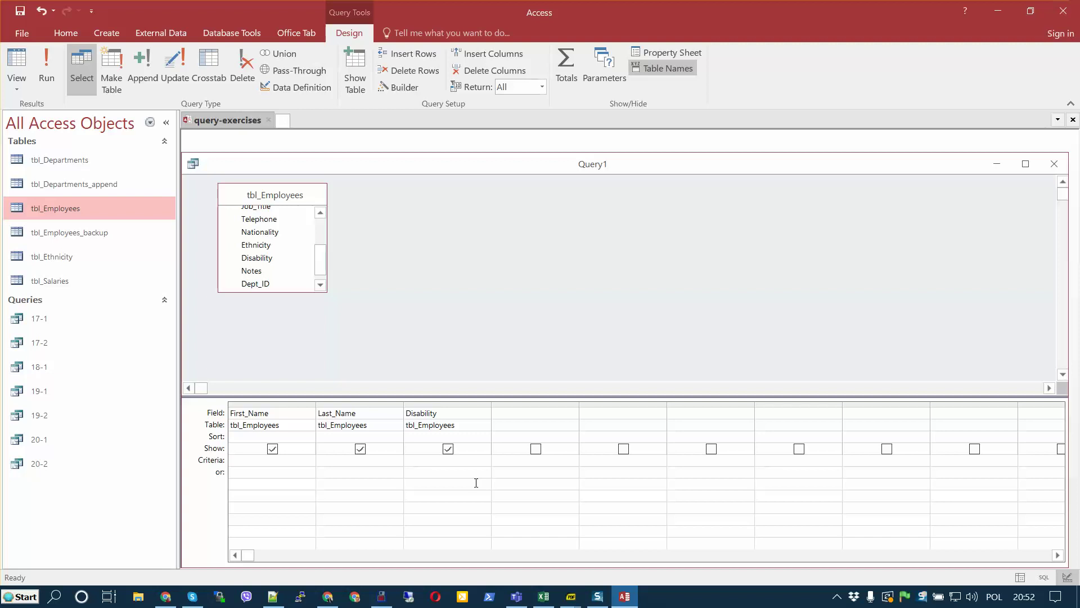
type("true")
left_click(424, 473)
left_click(36, 66)
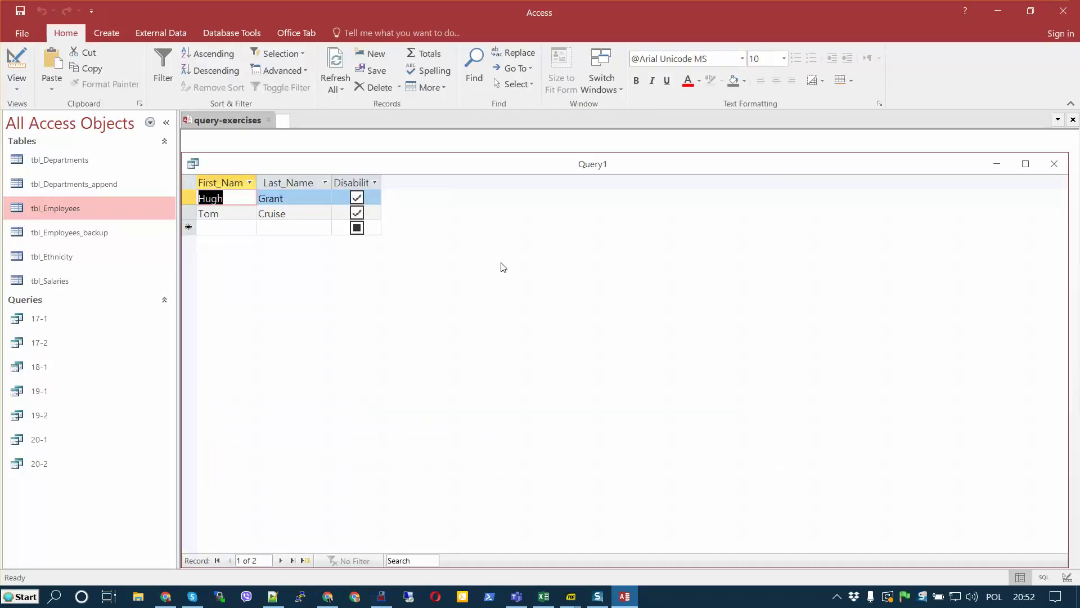
left_click(17, 61)
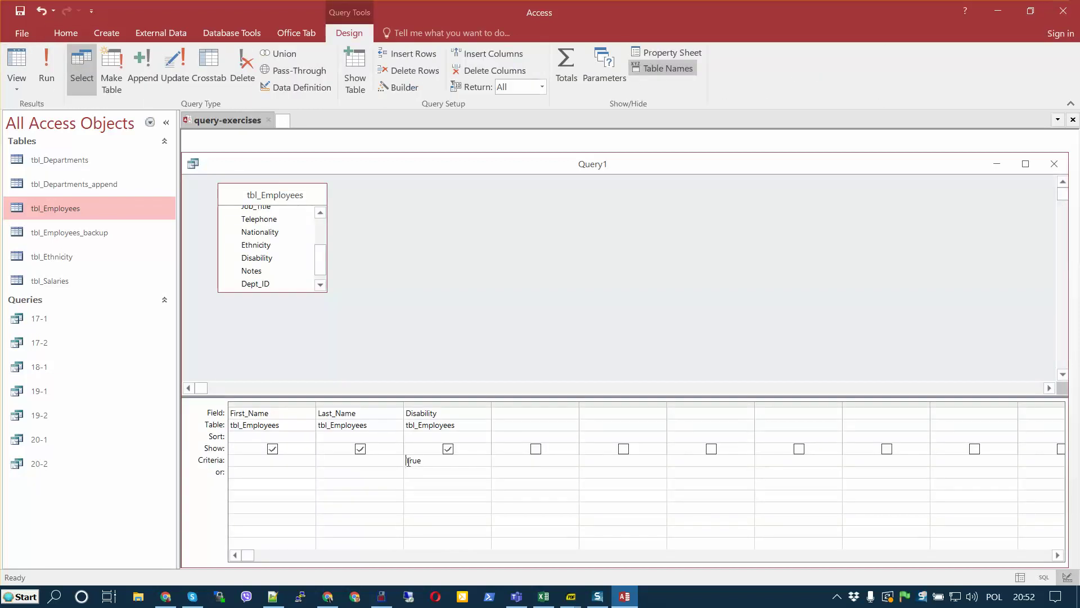
Try False as the Disability criterion, run the query to check the listed employees, and return to Design View
type("false")
left_click(46, 63)
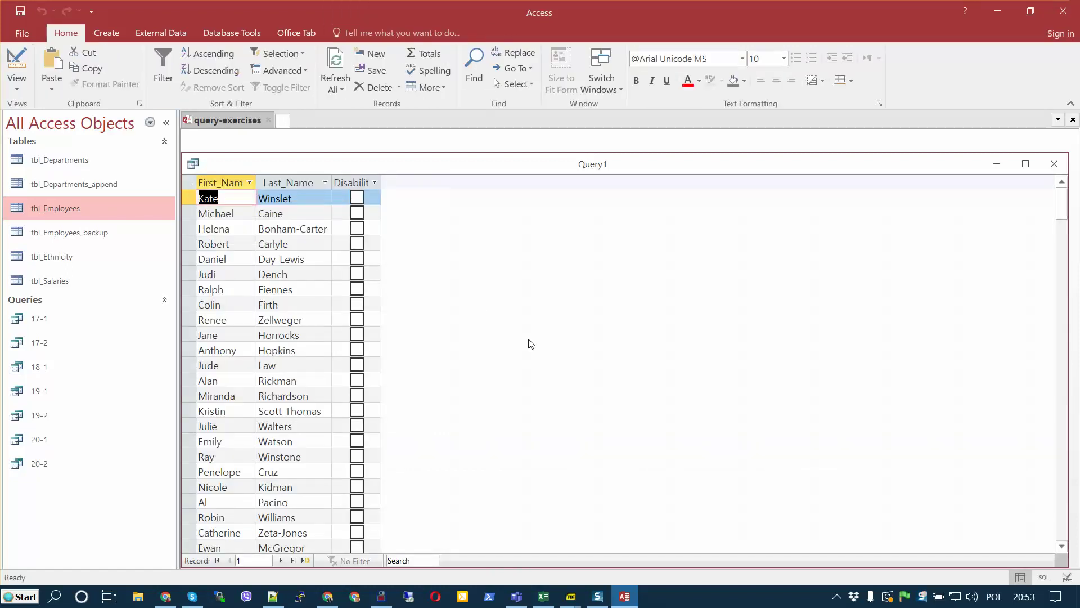
scroll(494, 321, "down", 6)
scroll(493, 326, "up", 6)
left_click(3, 88)
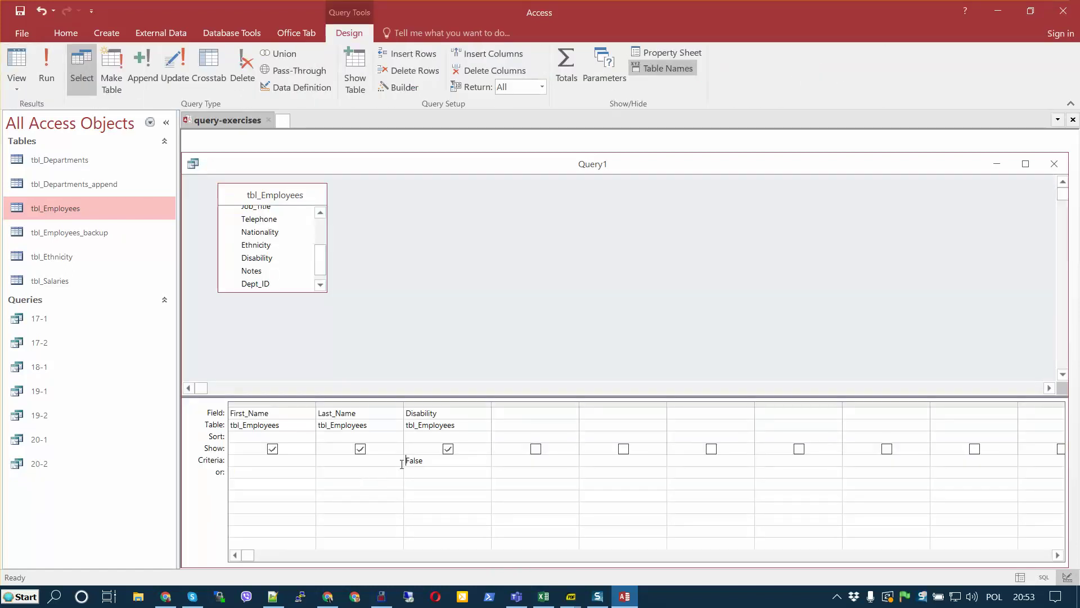
Try Is Not Null as the Disability criterion, run the query to look through the records, and return to Design View
double_click(419, 459)
type("is not null")
left_click(47, 67)
scroll(512, 343, "down", 1)
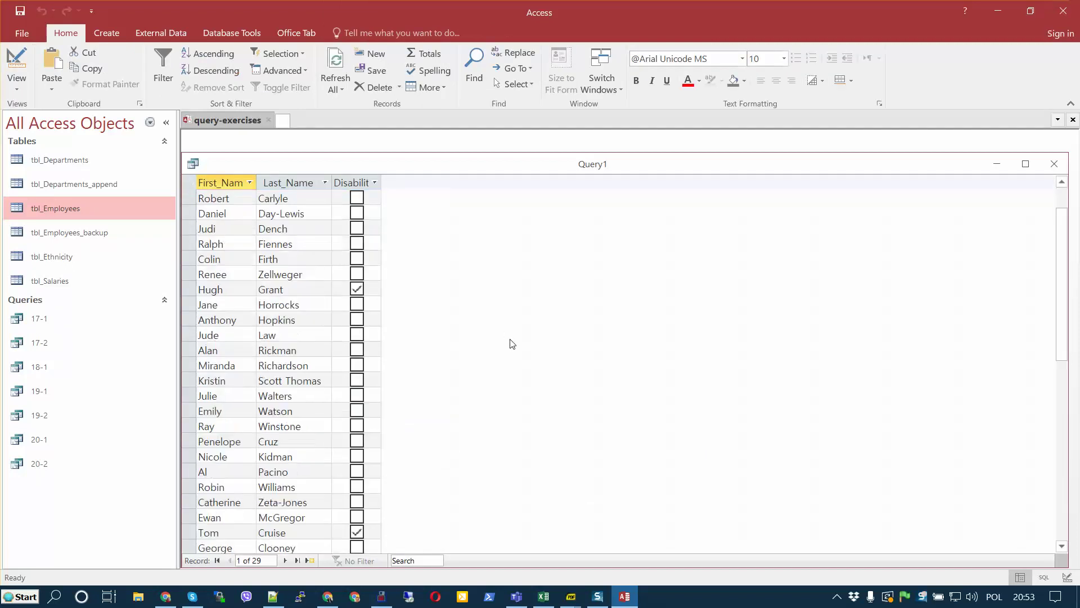
scroll(512, 343, "up", 1)
scroll(512, 344, "down", 4)
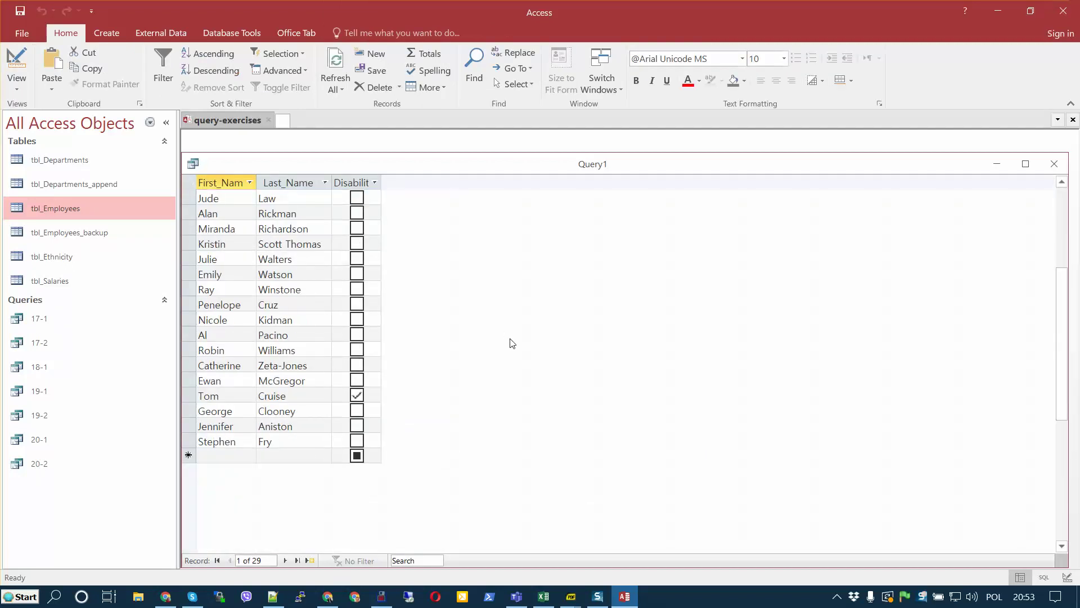
scroll(512, 343, "up", 2)
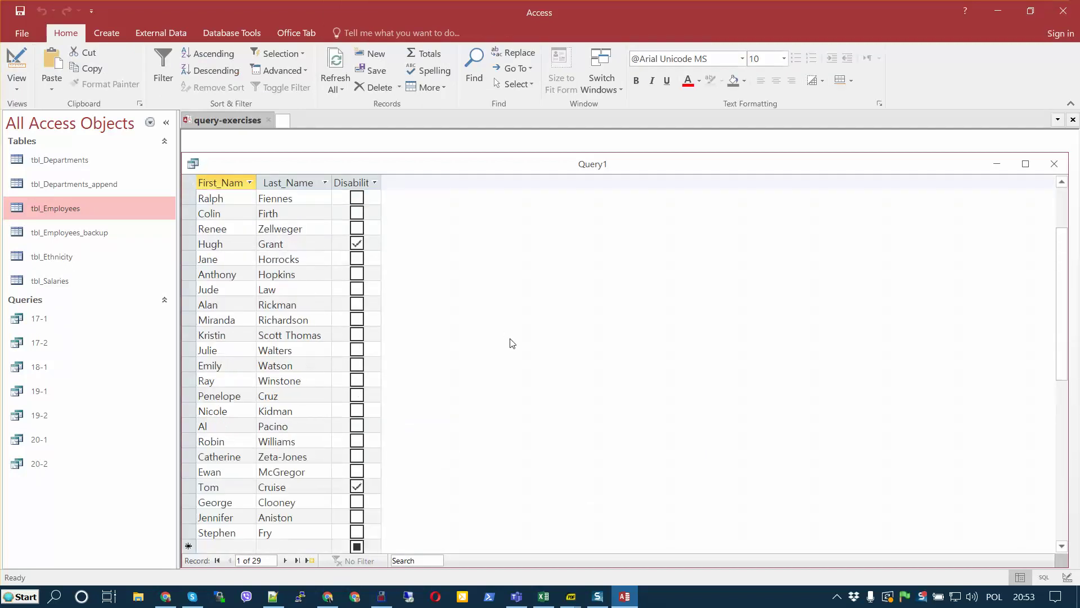
left_click(16, 62)
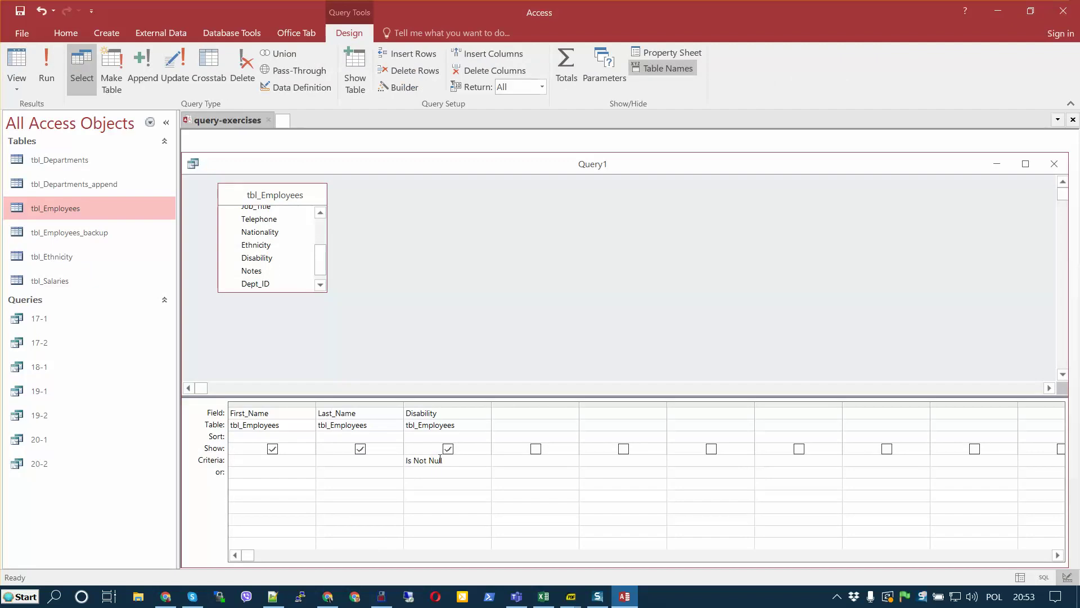
Set the Disability criterion back to True, run the query, and return to Design View
left_click_drag(445, 463, 393, 458)
type("true")
left_click(433, 495)
left_click(45, 70)
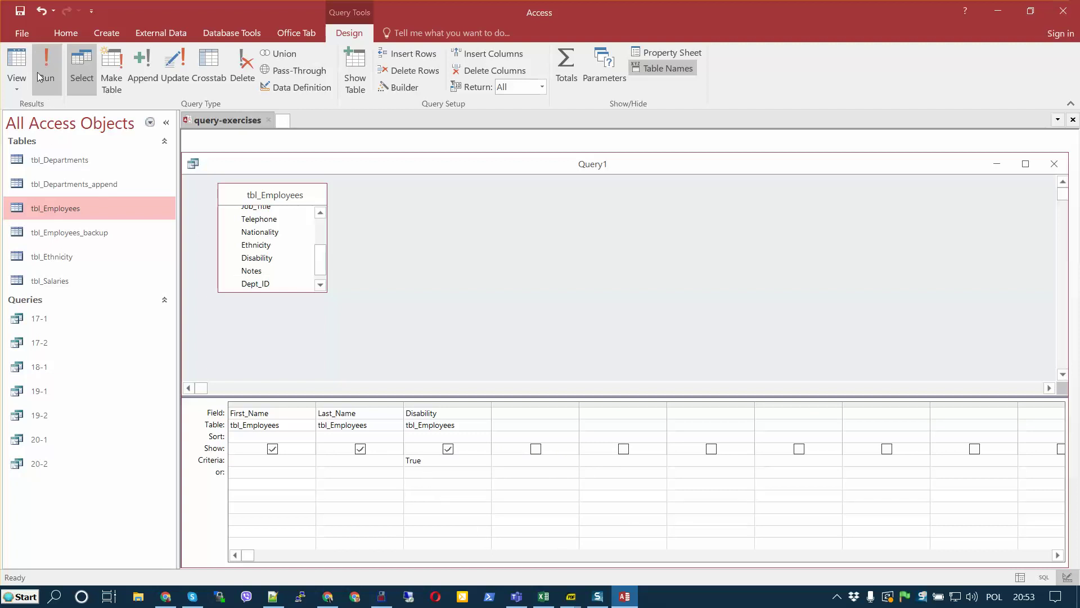
left_click(16, 62)
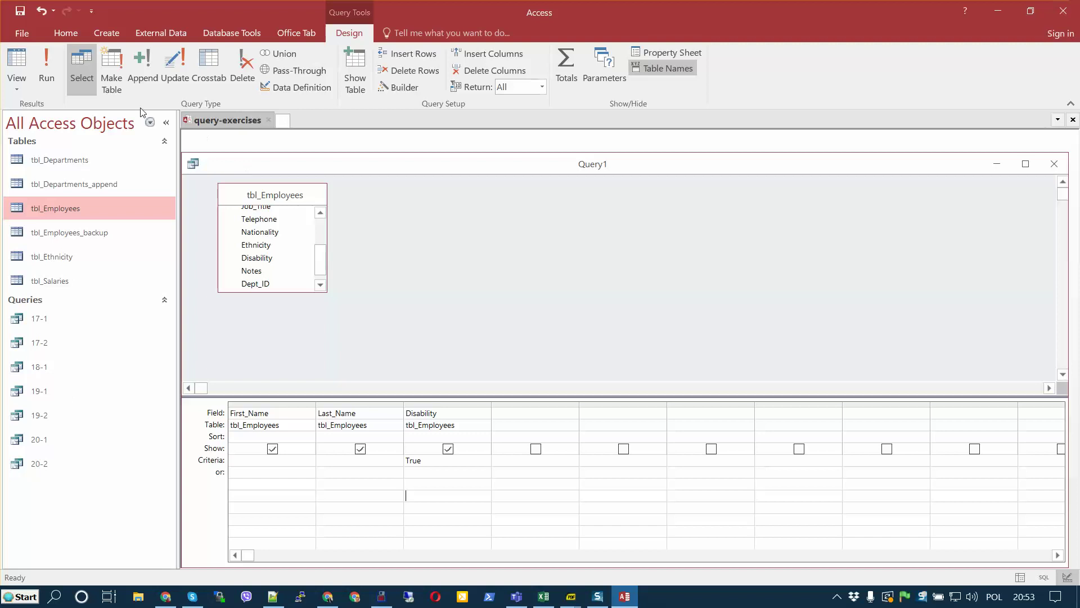
Save the disability query as 21-1
left_click(23, 17)
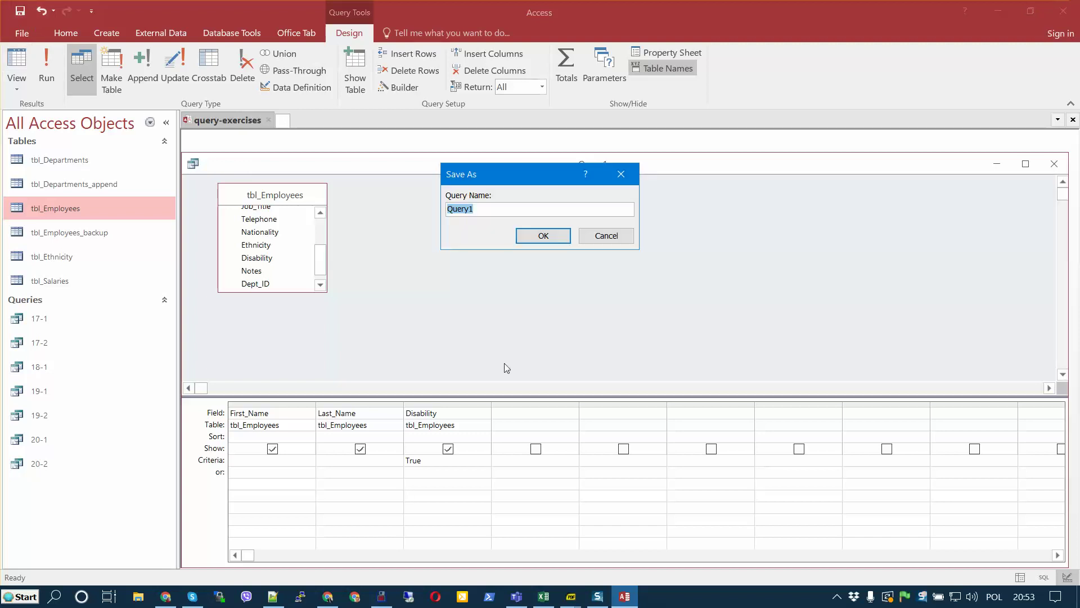
type("21-1")
key("Return")
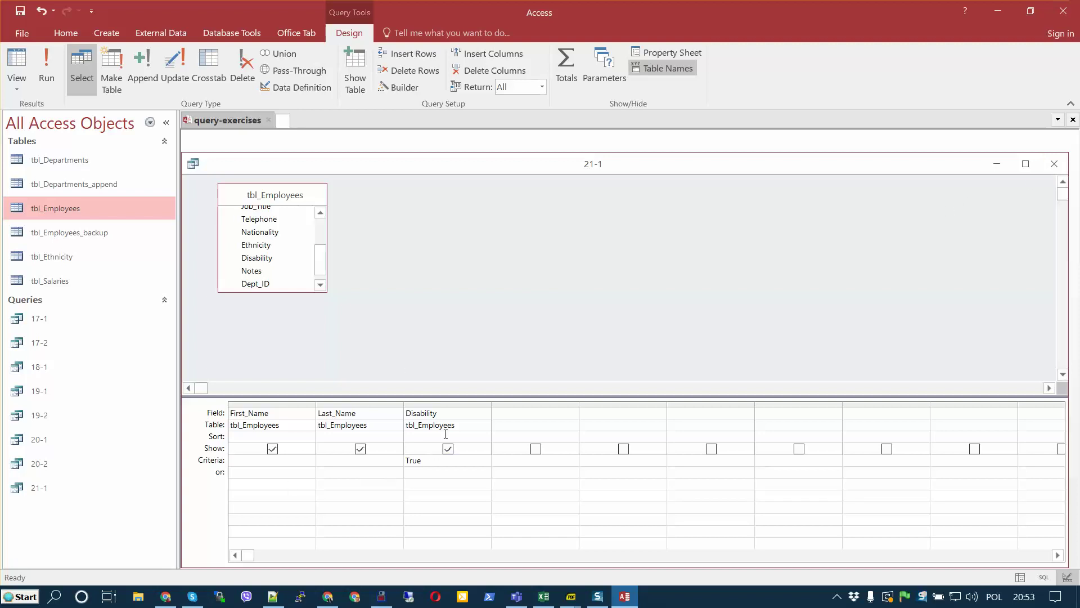
Remove the Disability column from the design grid and add the Nationality field in its place
left_click(458, 404)
key("Delete")
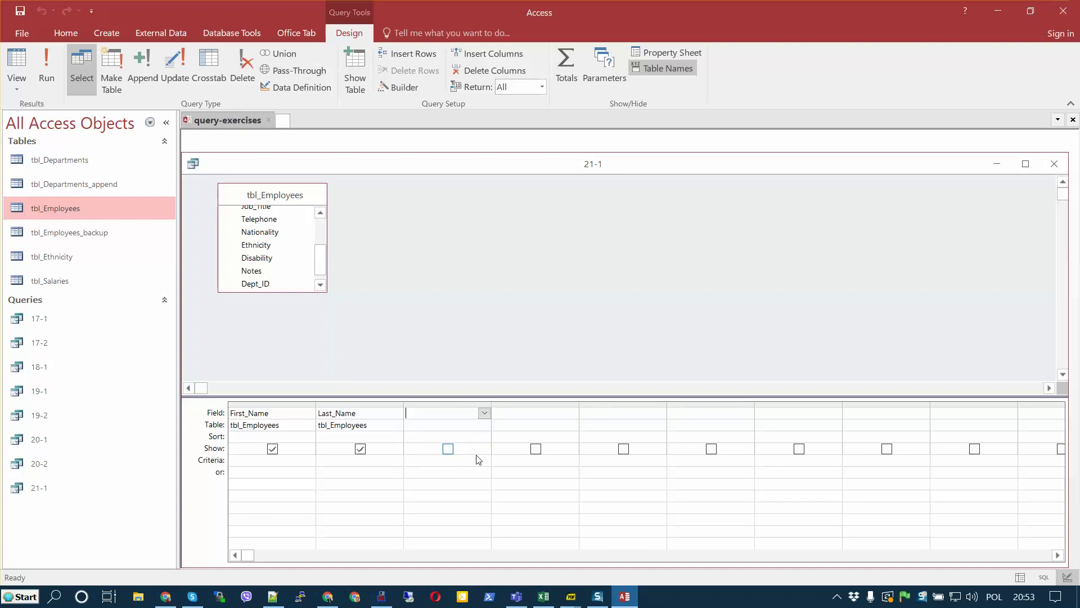
scroll(271, 282, "down", 1)
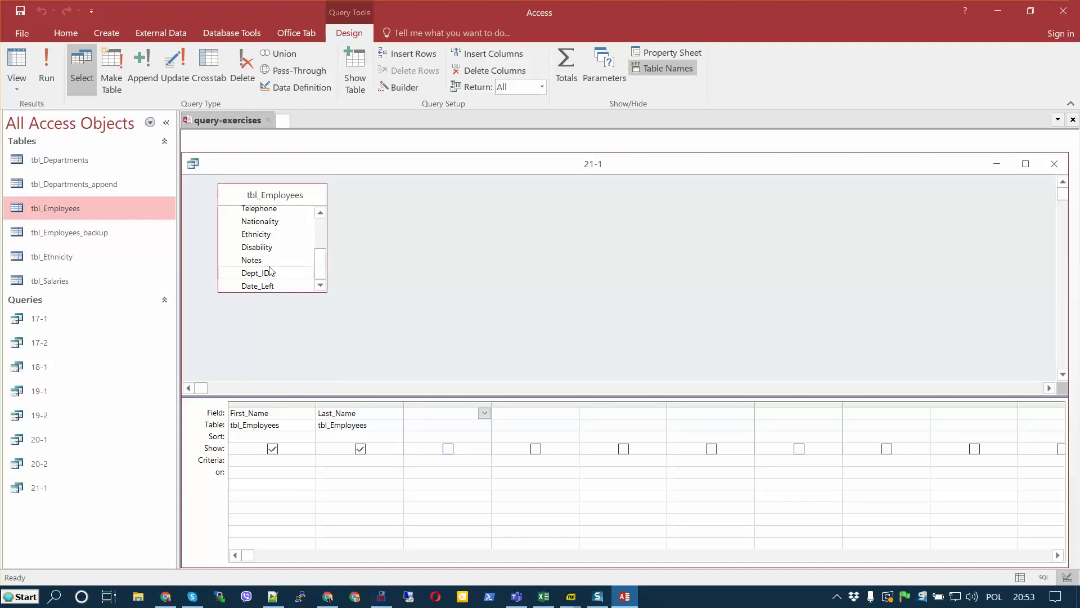
double_click(260, 221)
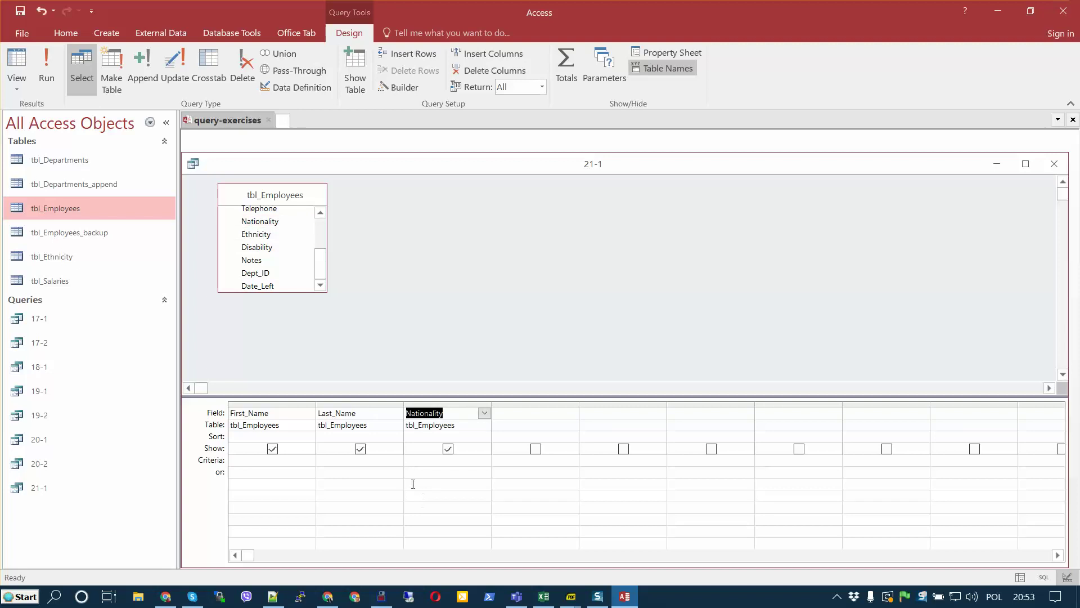
Set the Nationality criterion to Is Null, run the query, and return to Design View
left_click(420, 462)
type("is")
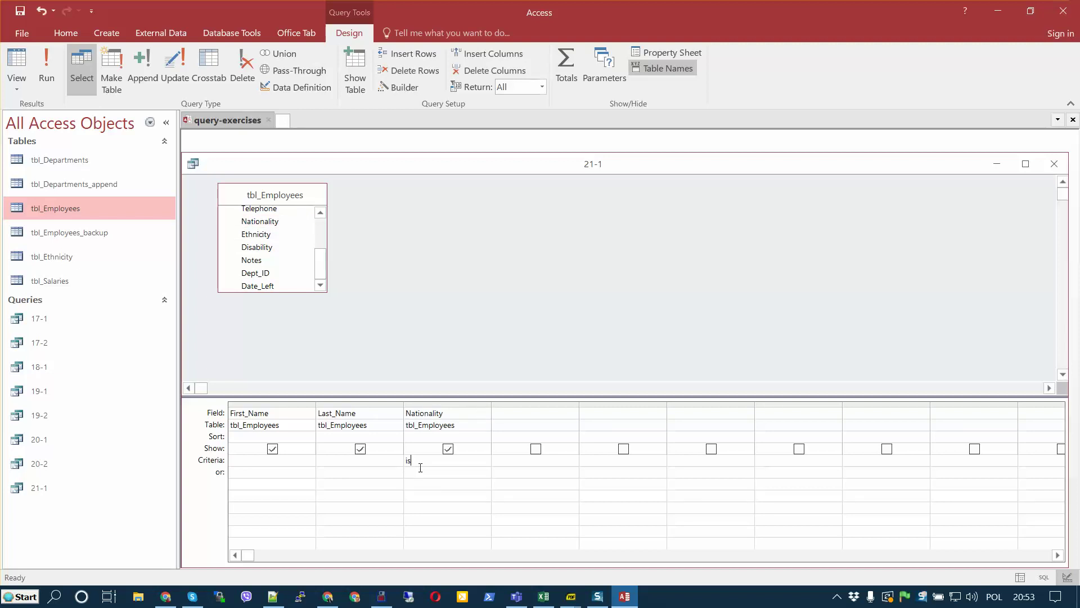
type(" not null")
double_click(421, 461)
key("BackSpace")
key("BackSpace")
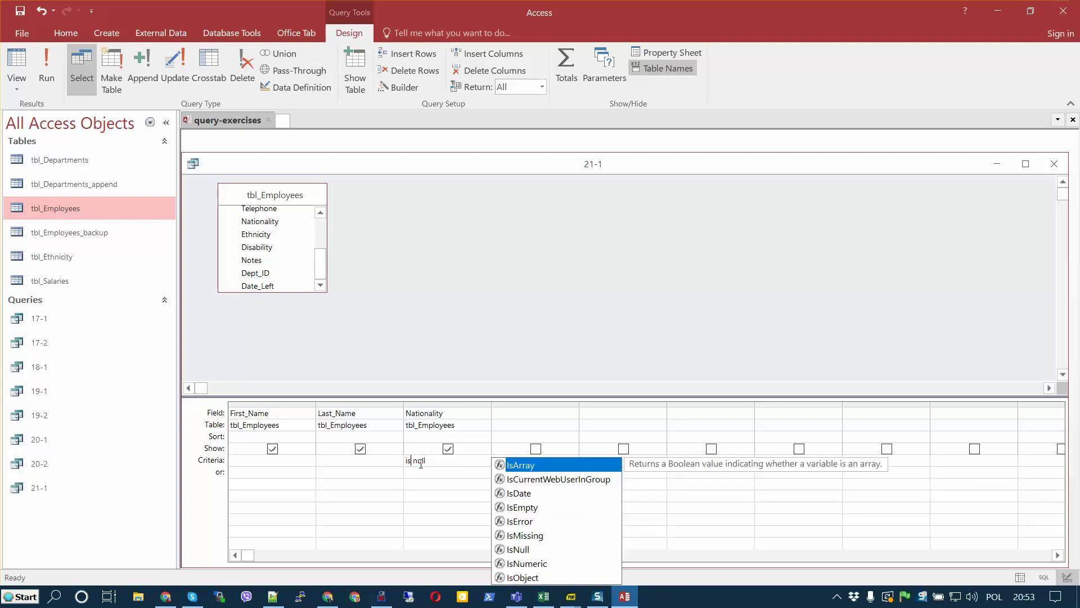
left_click(412, 471)
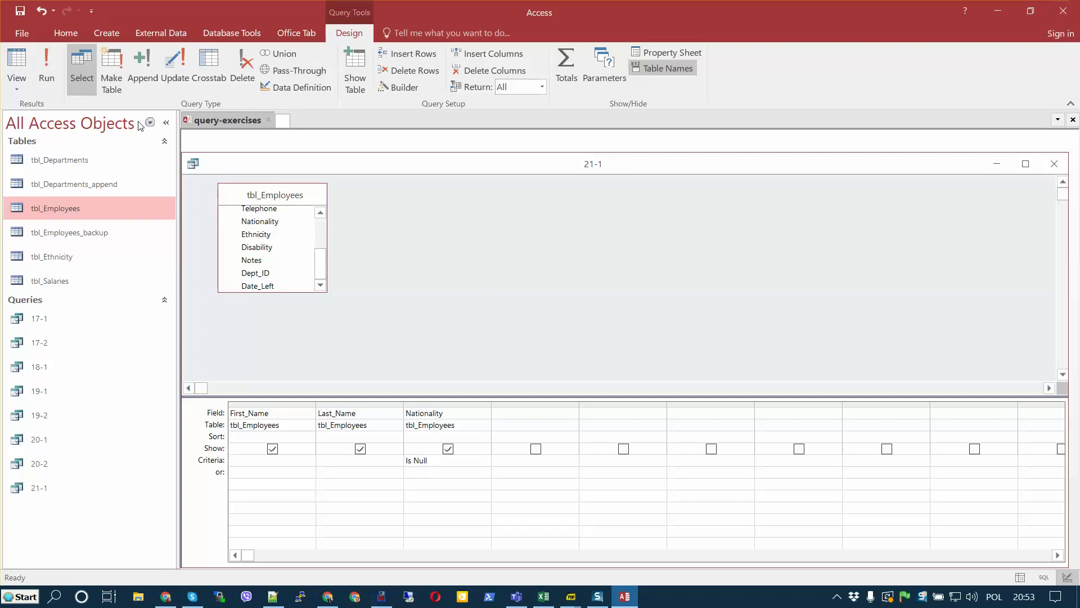
left_click(43, 65)
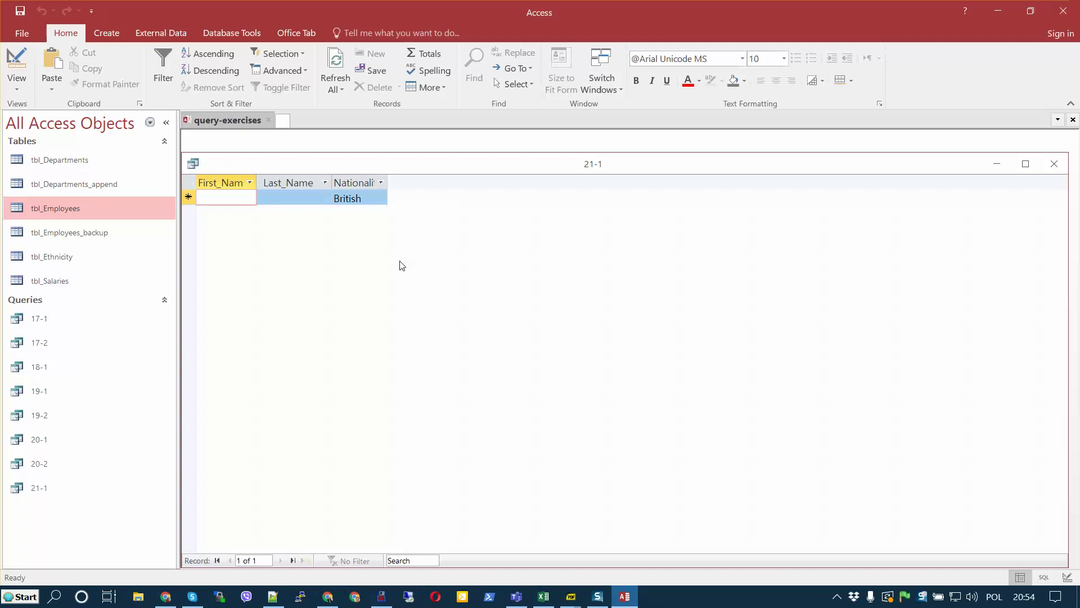
left_click(18, 64)
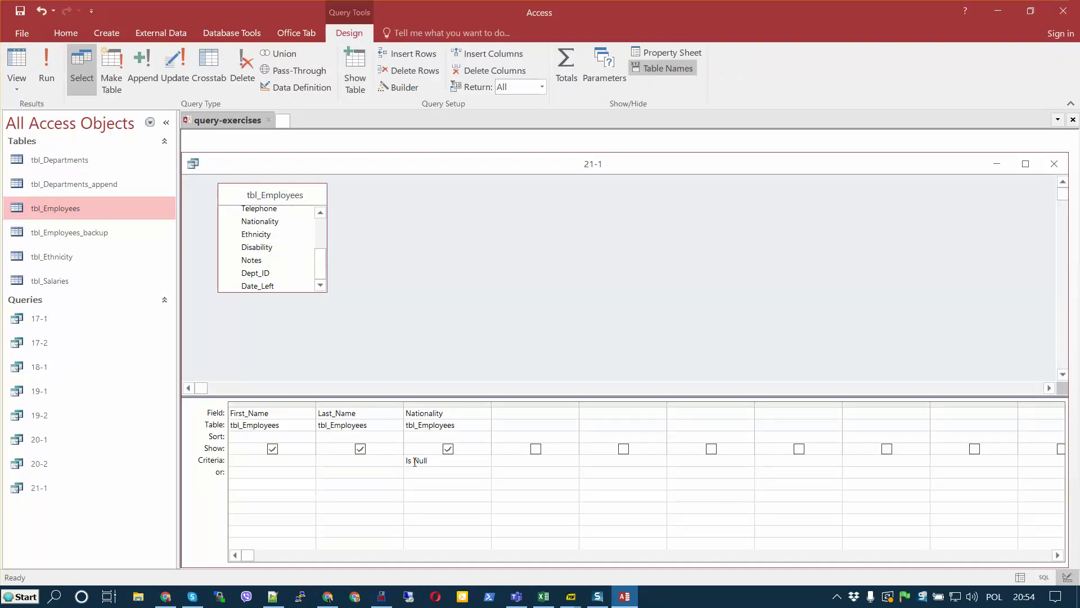
Change the field of the Is Null column to Telephone, run the query, and close it
left_click(464, 414)
left_click(484, 413)
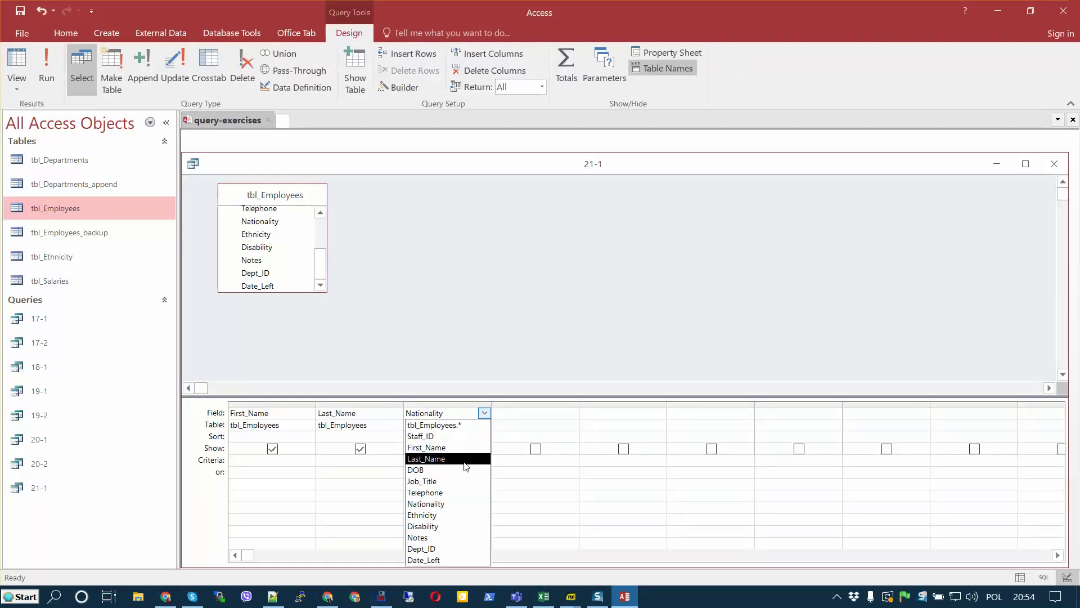
left_click(467, 492)
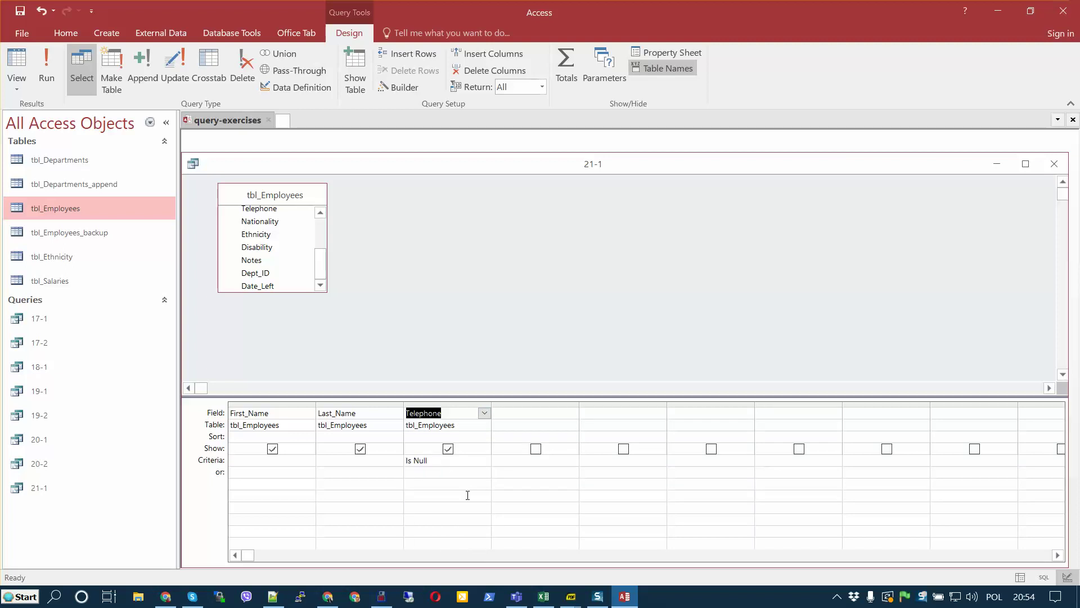
left_click(46, 71)
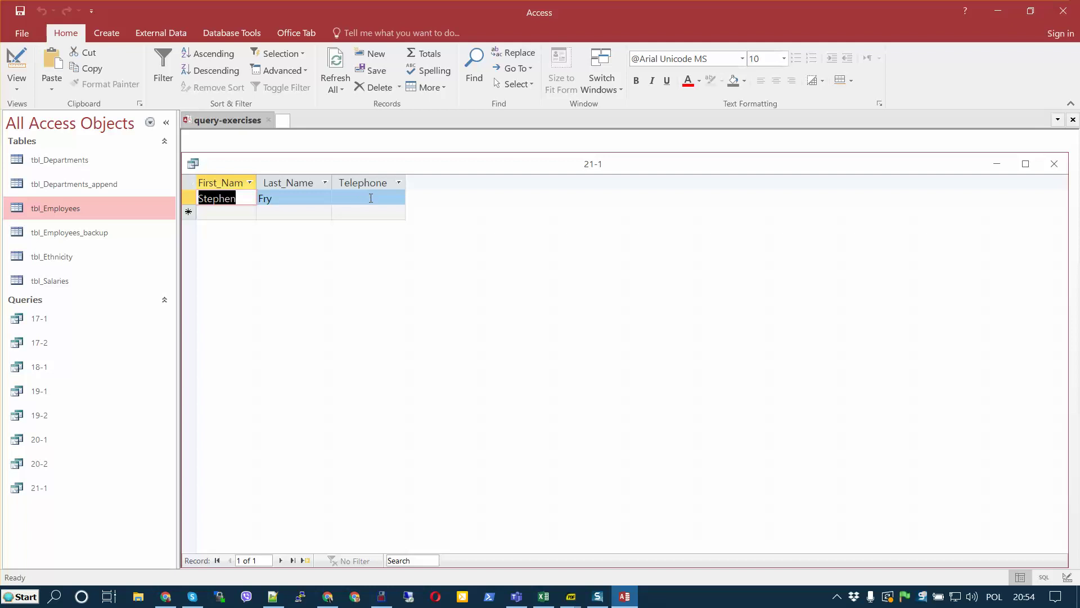
left_click(13, 78)
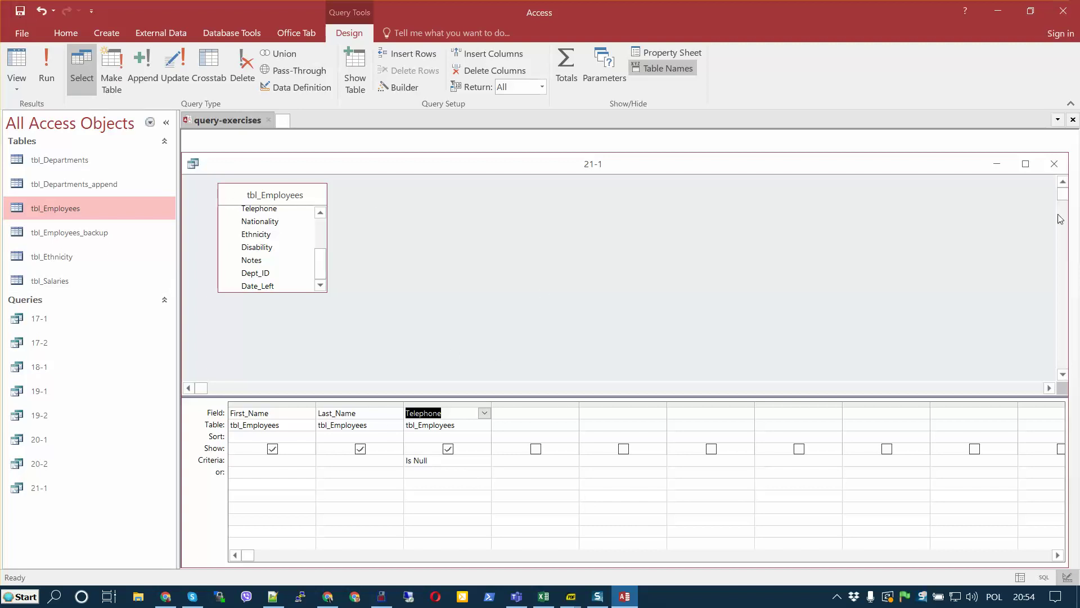
left_click(1054, 164)
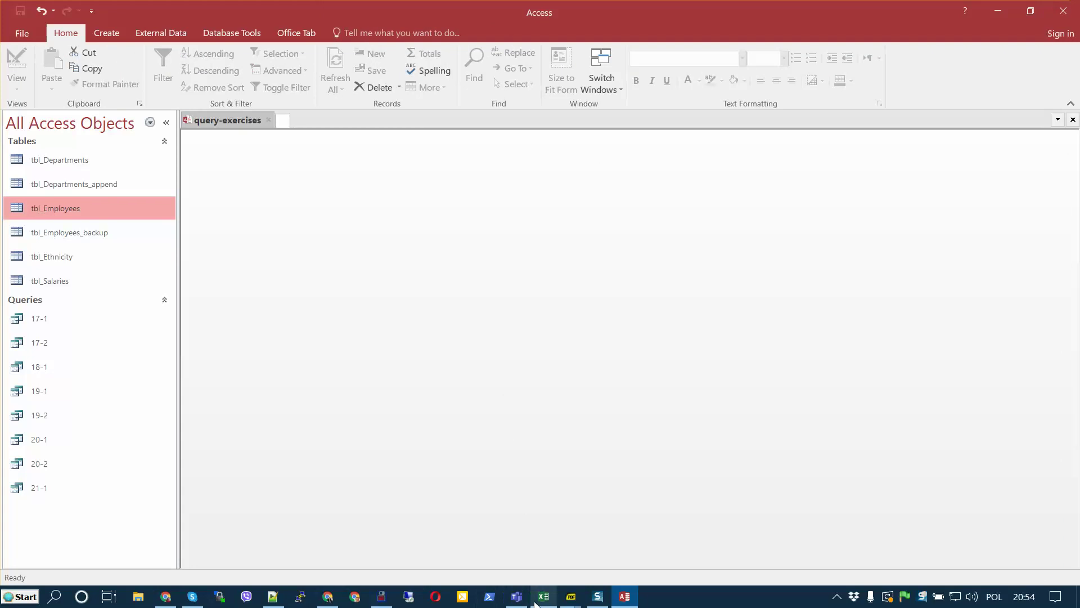
Switch to the task PDF in SumatraPDF and read the Task Six parameter query and Task Seven grouping instructions
mouse_move(571, 596)
left_click(588, 534)
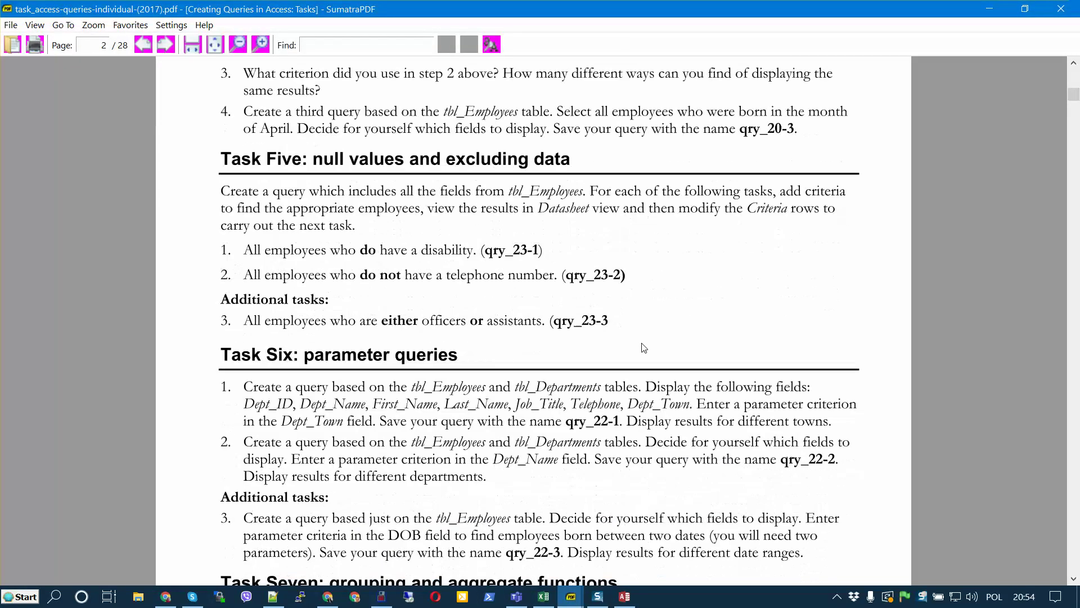
scroll(645, 347, "down", 4)
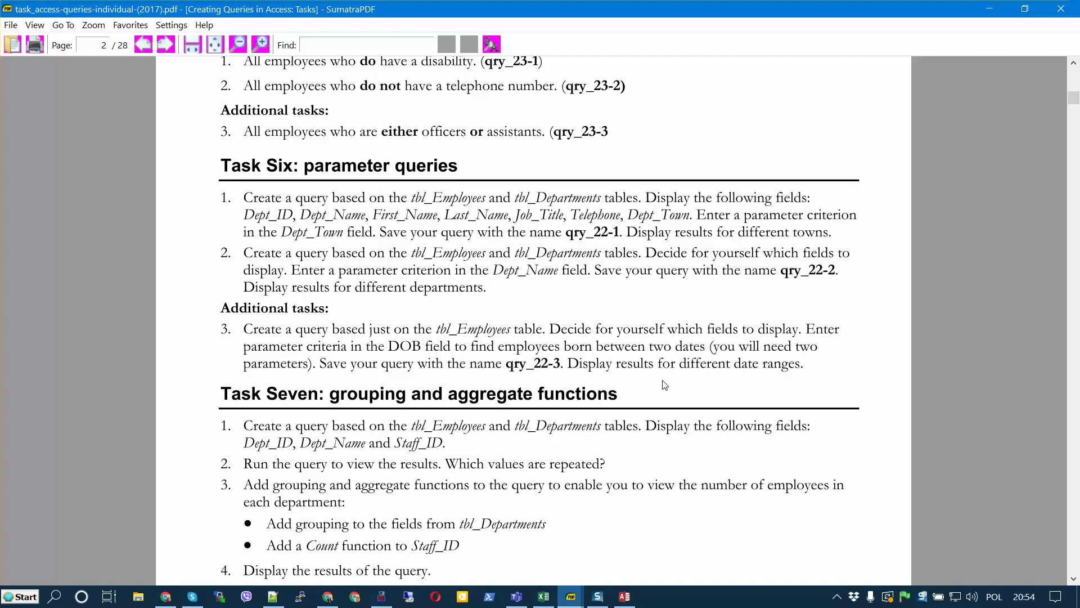
scroll(664, 384, "down", 1)
scroll(664, 385, "down", 1)
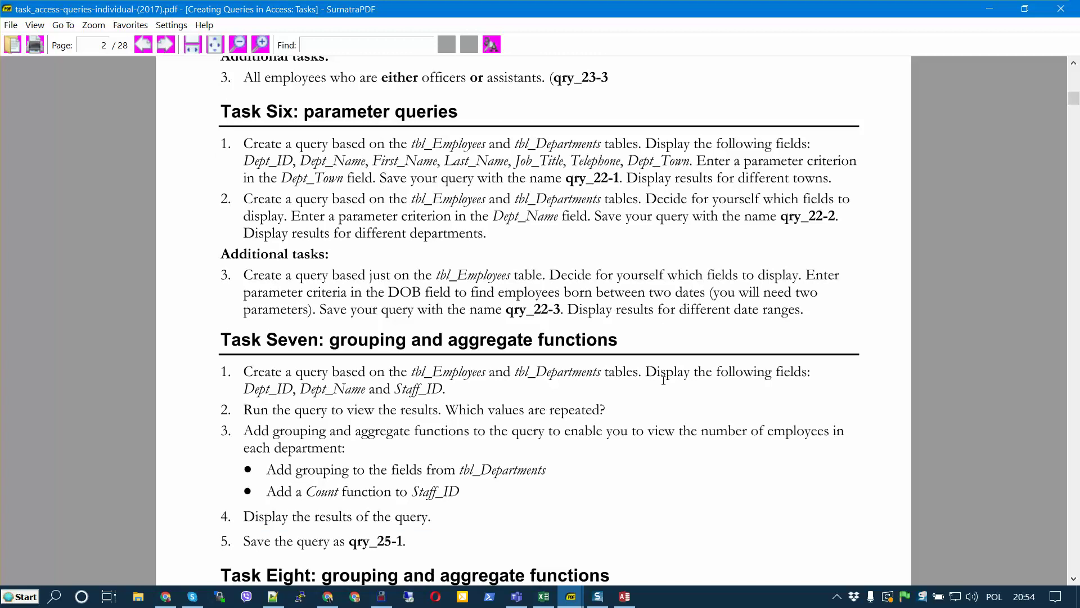
Switch to Access and start a new query in Design View based on the tbl_Employees table
left_click(626, 597)
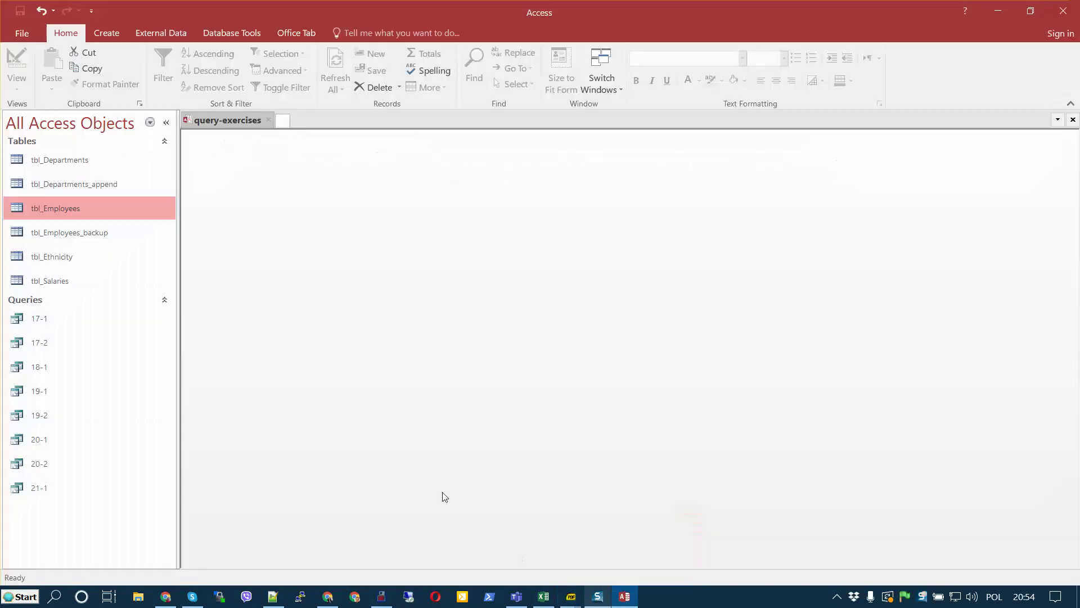
left_click(107, 33)
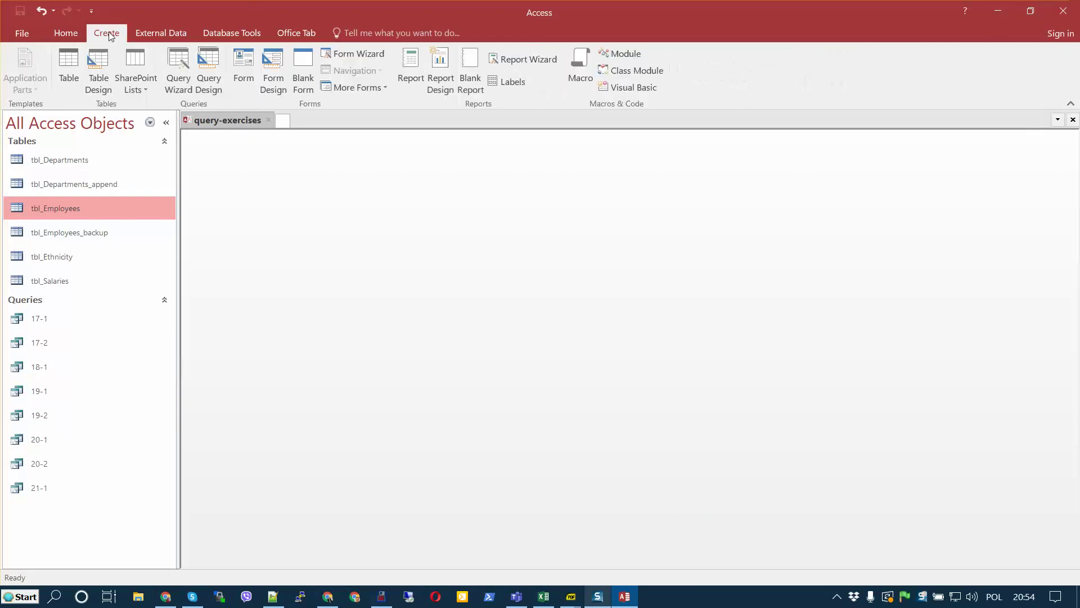
left_click(210, 86)
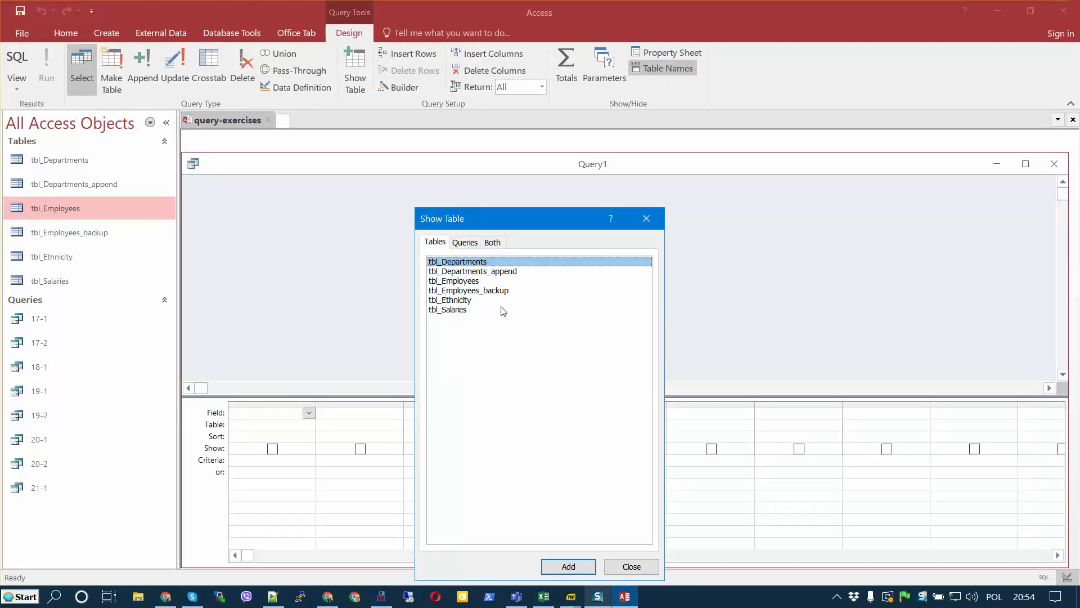
left_click(480, 281)
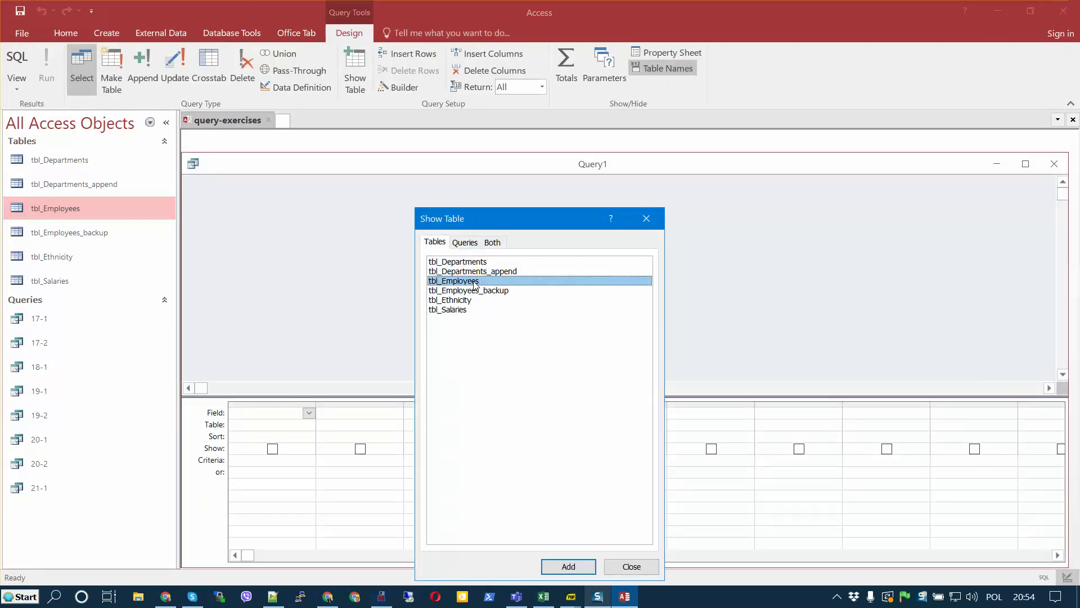
double_click(475, 282)
left_click(646, 218)
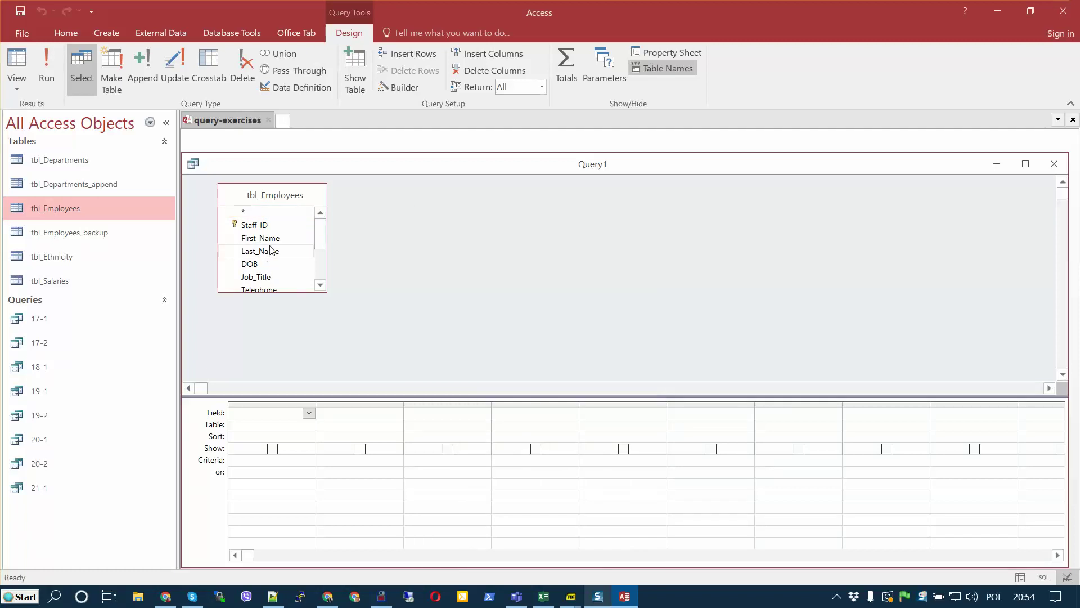
Add the First_Name, Last_Name and Dept_ID fields of tbl_Employees to the design grid
double_click(260, 238)
double_click(260, 251)
scroll(280, 283, "down", 1)
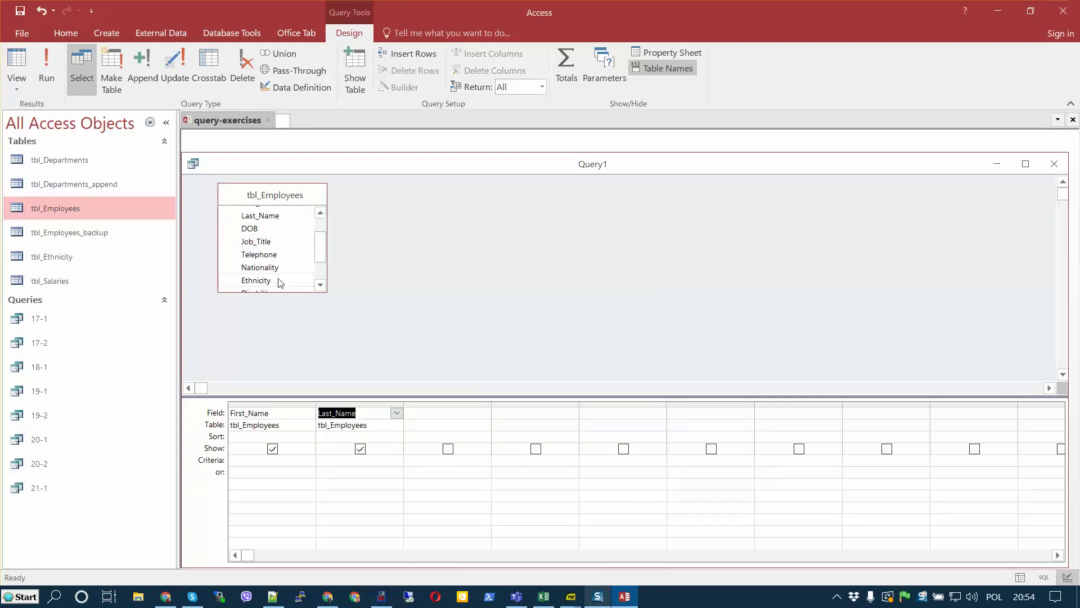
scroll(282, 248, "down", 1)
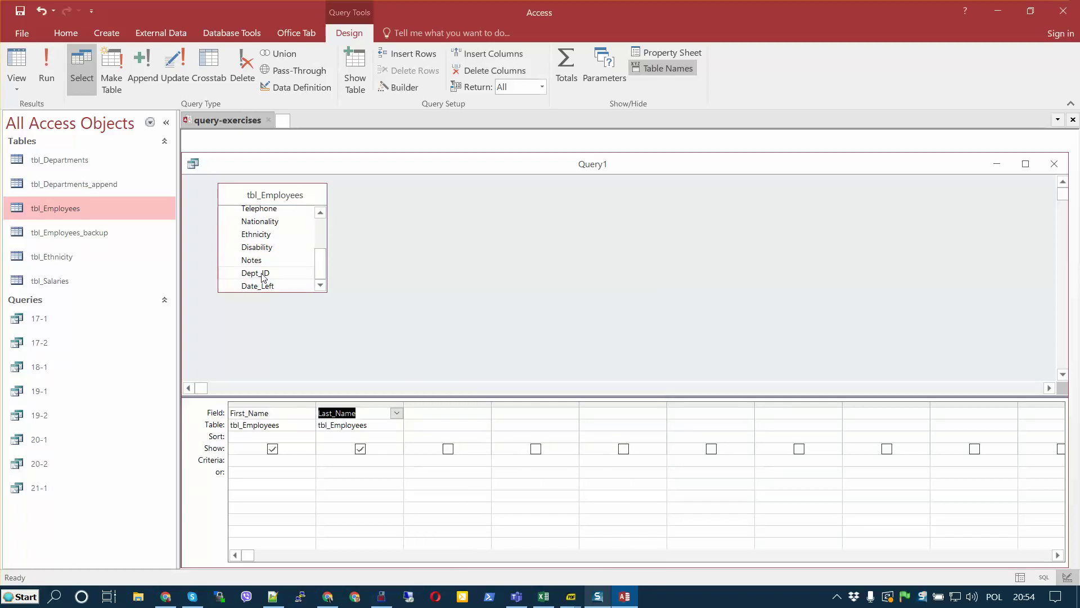
double_click(262, 273)
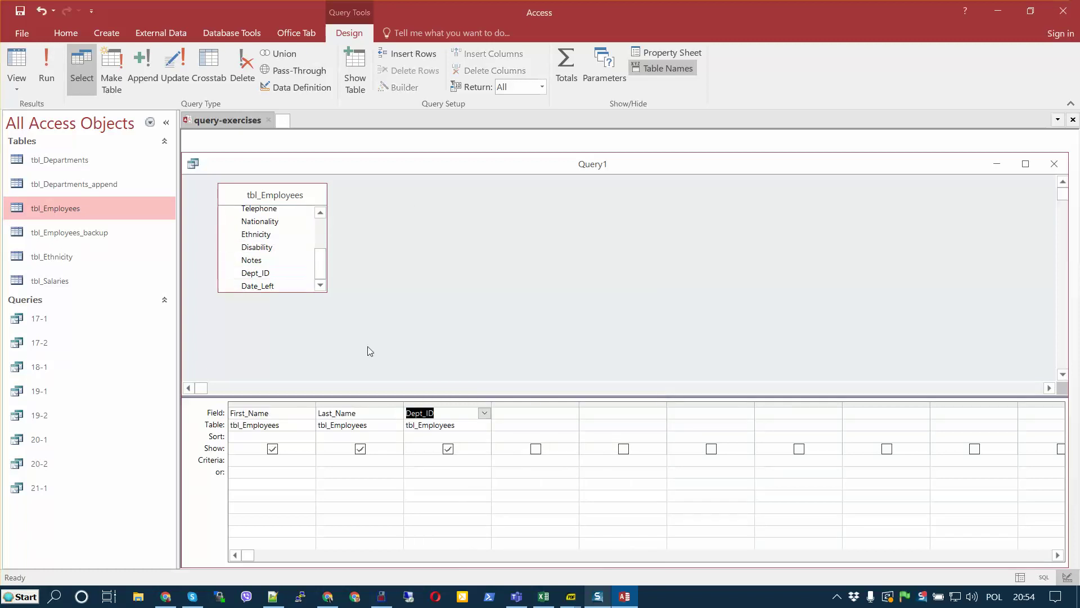
Enter the parameter criterion [provide dep id] under Dept_ID and save the query as 22-1
left_click(432, 461)
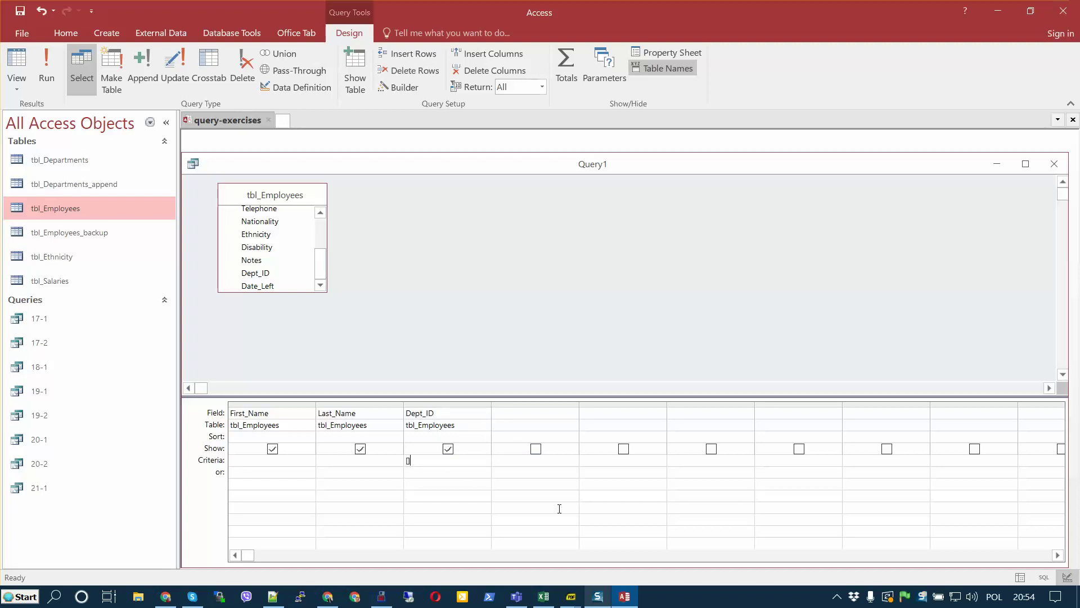
type("[provide dep id]")
key("shift+Home")
left_click(466, 466)
left_click(19, 11)
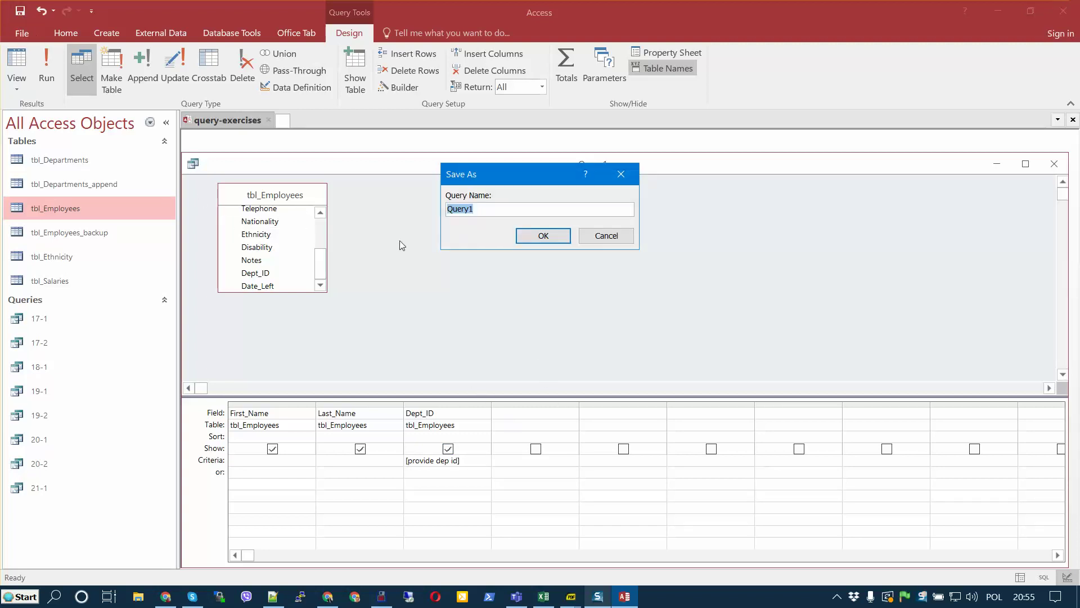
type("22-1")
key("Return")
Run the parameter query with department ID 100 and close its results
left_click(43, 63)
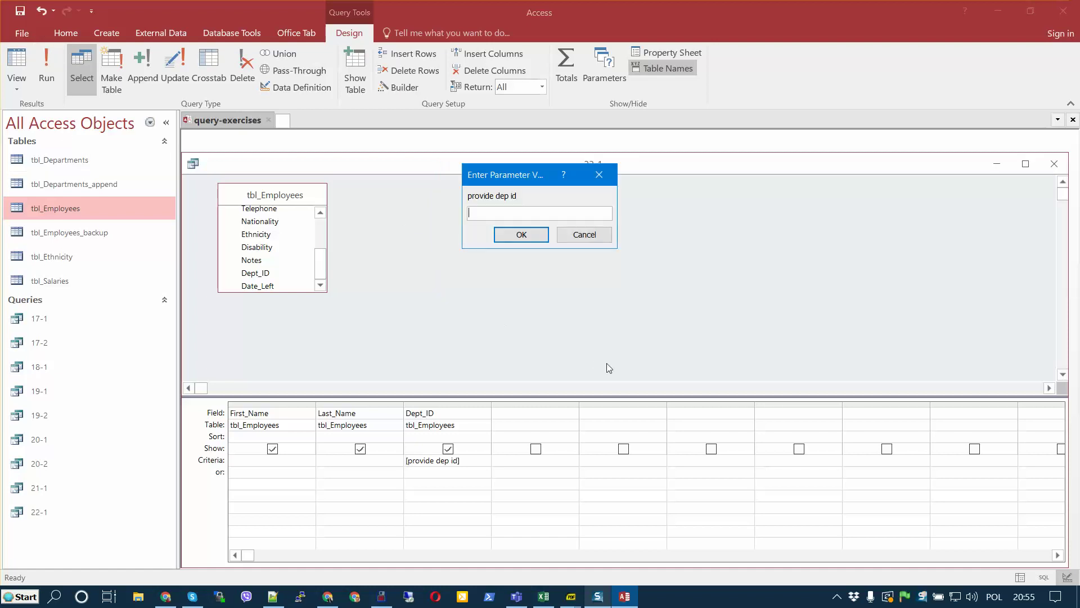
type("1")
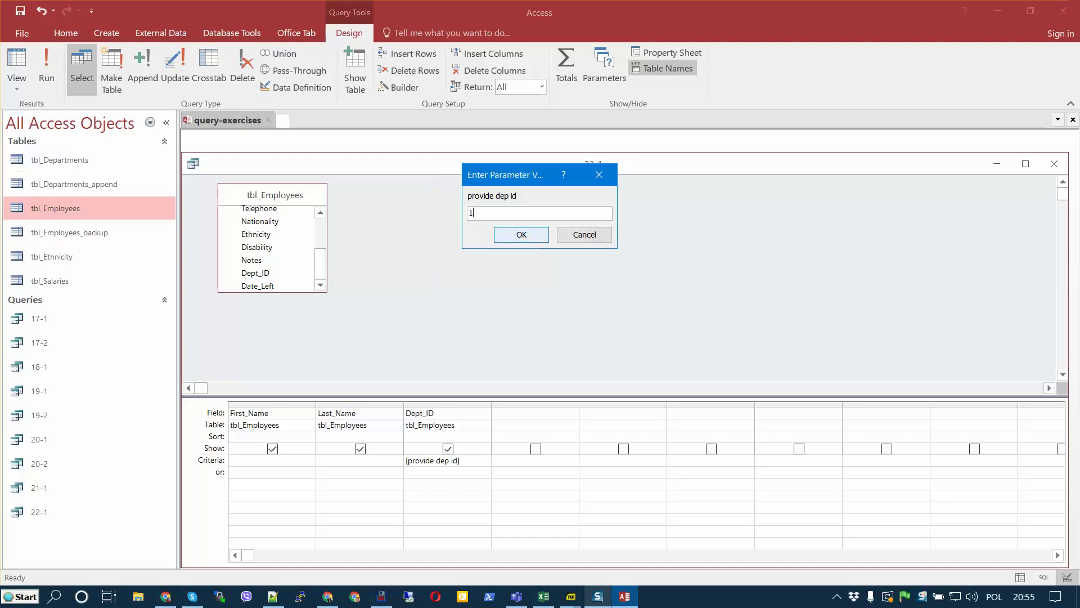
type("00")
left_click(522, 235)
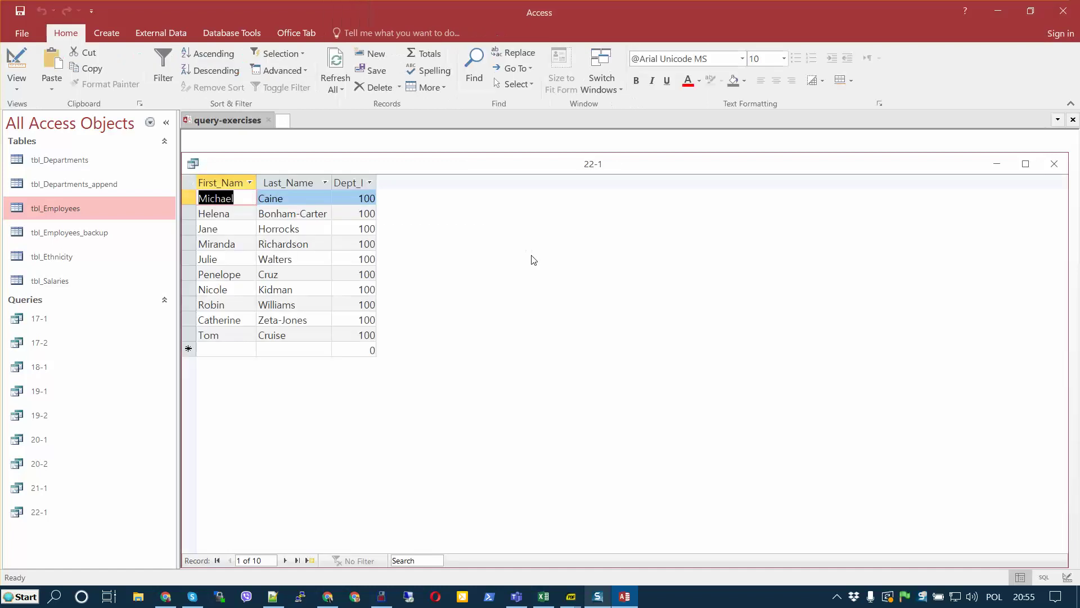
left_click(1058, 164)
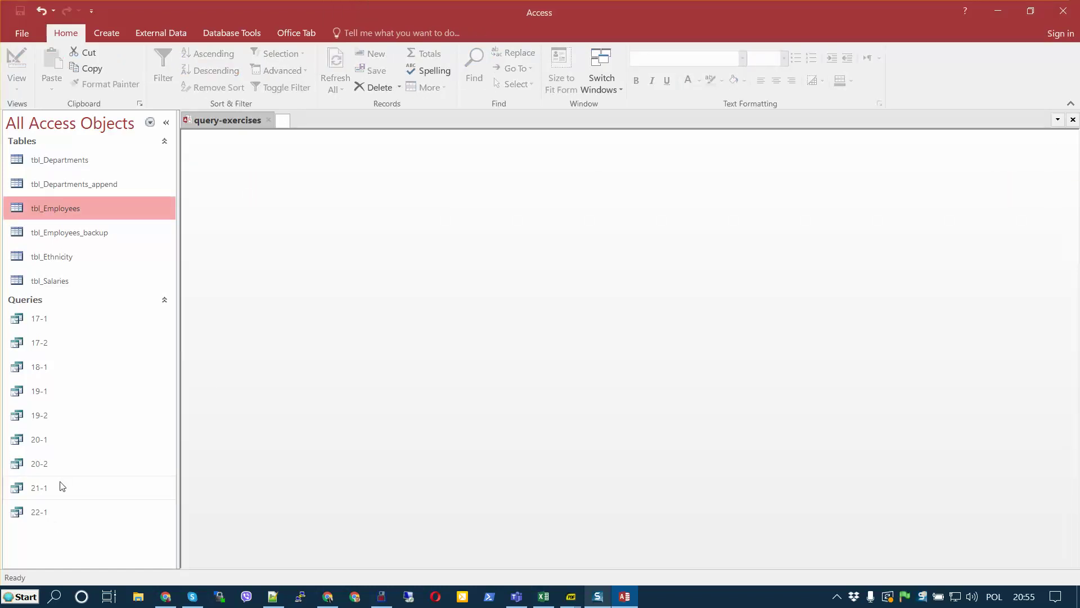
Open the saved query 22-1 with department ID 300 as the parameter value, and close its results
left_click(43, 514)
double_click(42, 514)
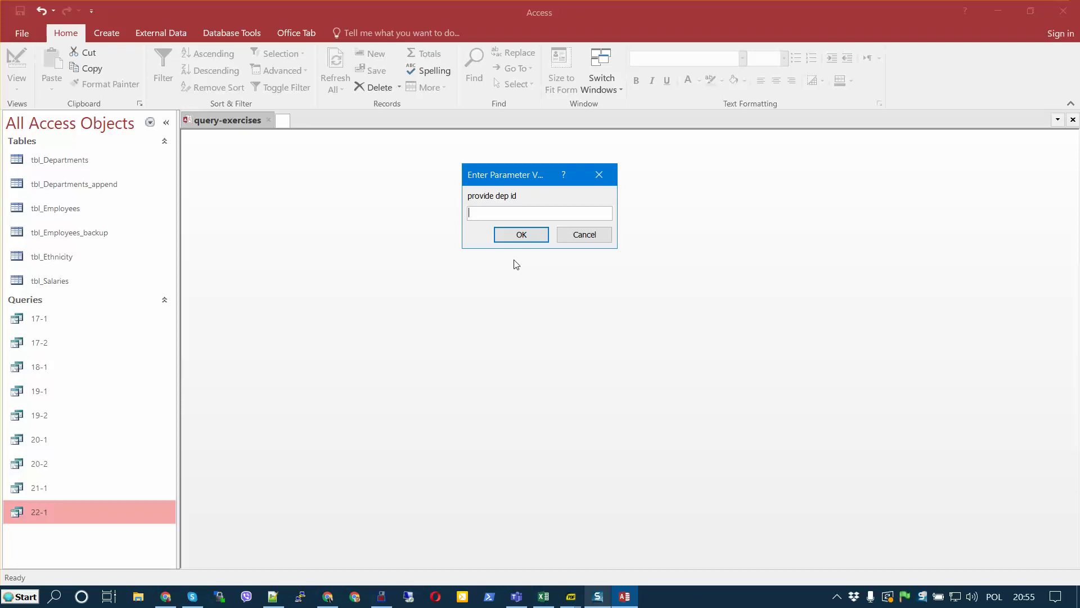
type("300")
key("Return")
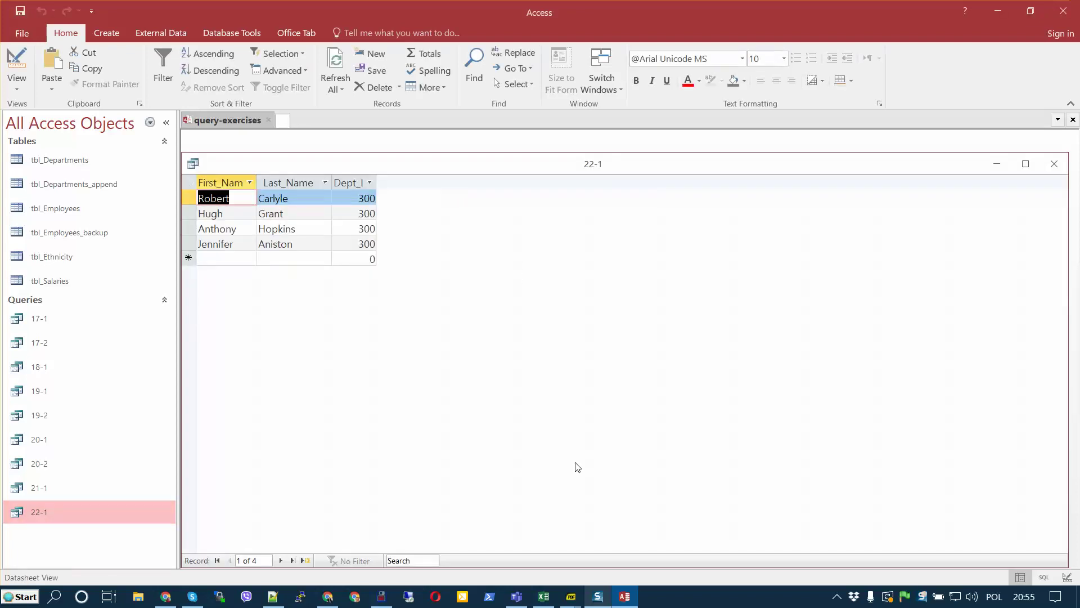
left_click(1055, 170)
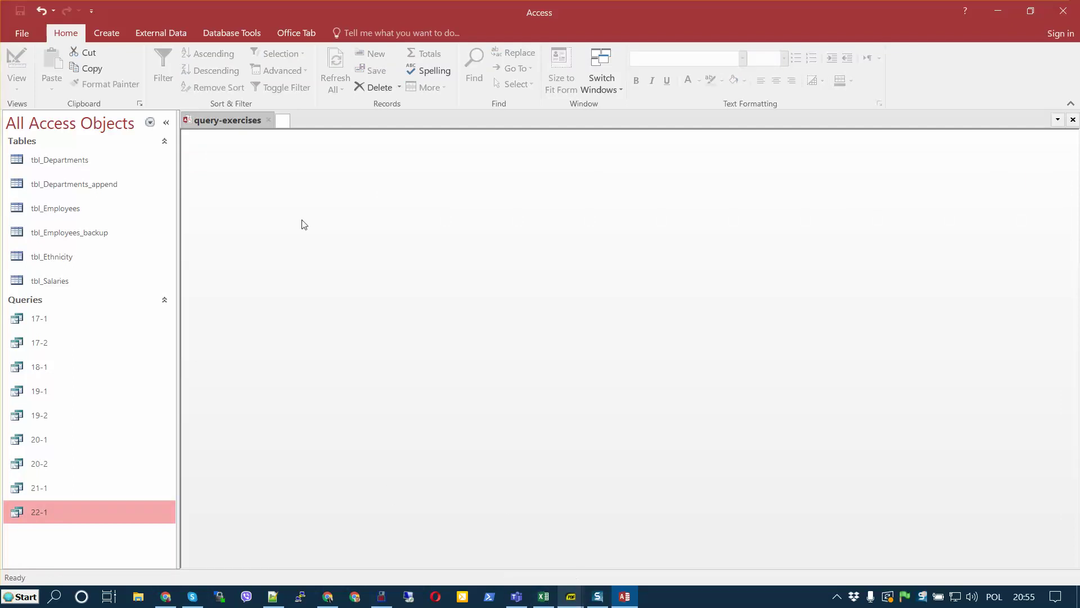
Start another new query in Design View with tbl_Employees as its only table
left_click(105, 34)
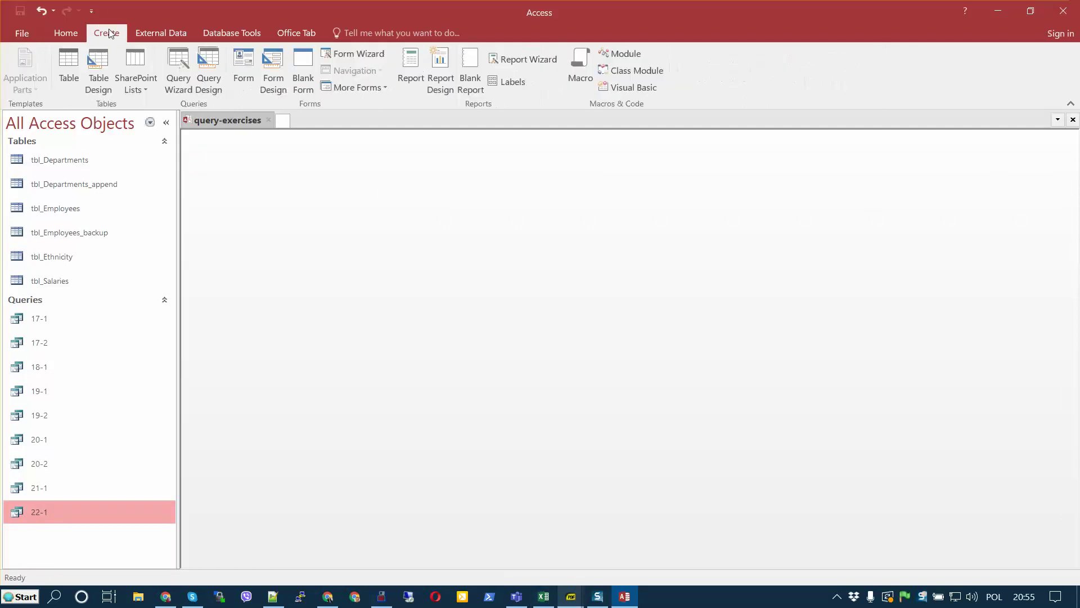
left_click(209, 79)
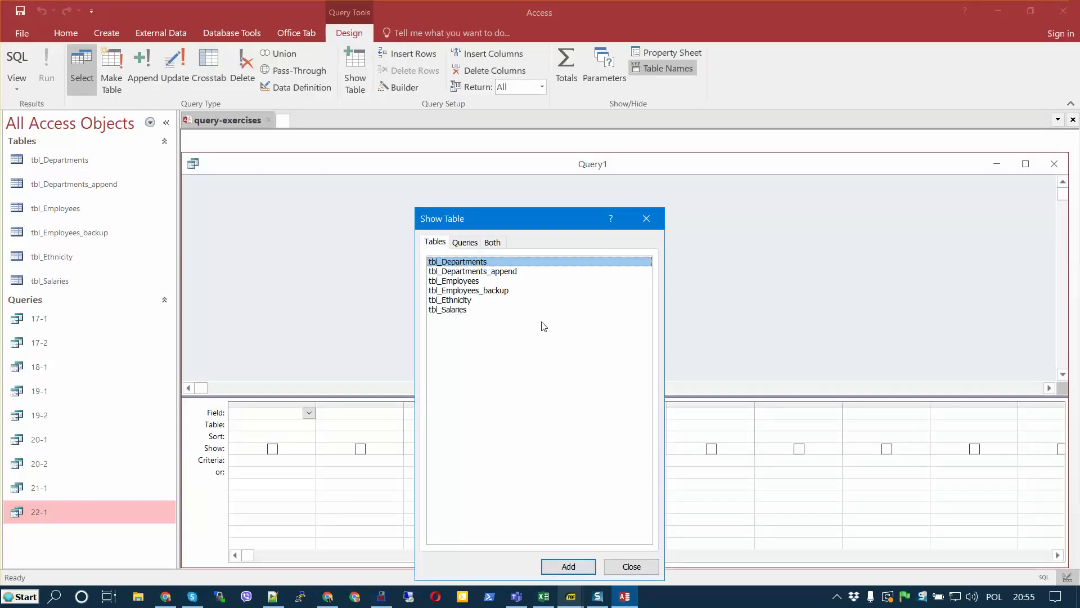
left_click(479, 282)
double_click(479, 284)
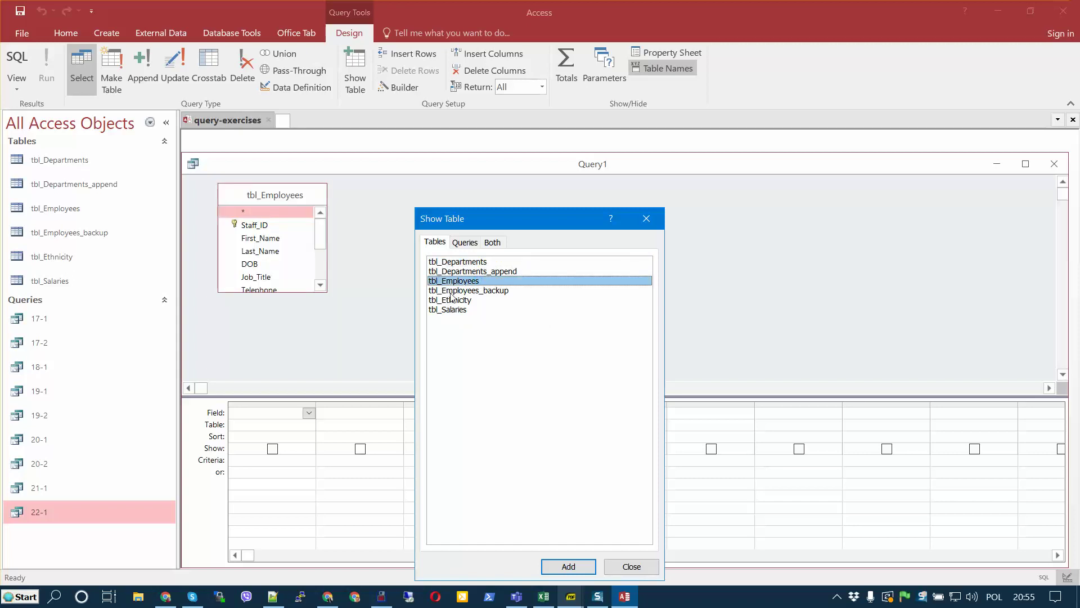
left_click(621, 567)
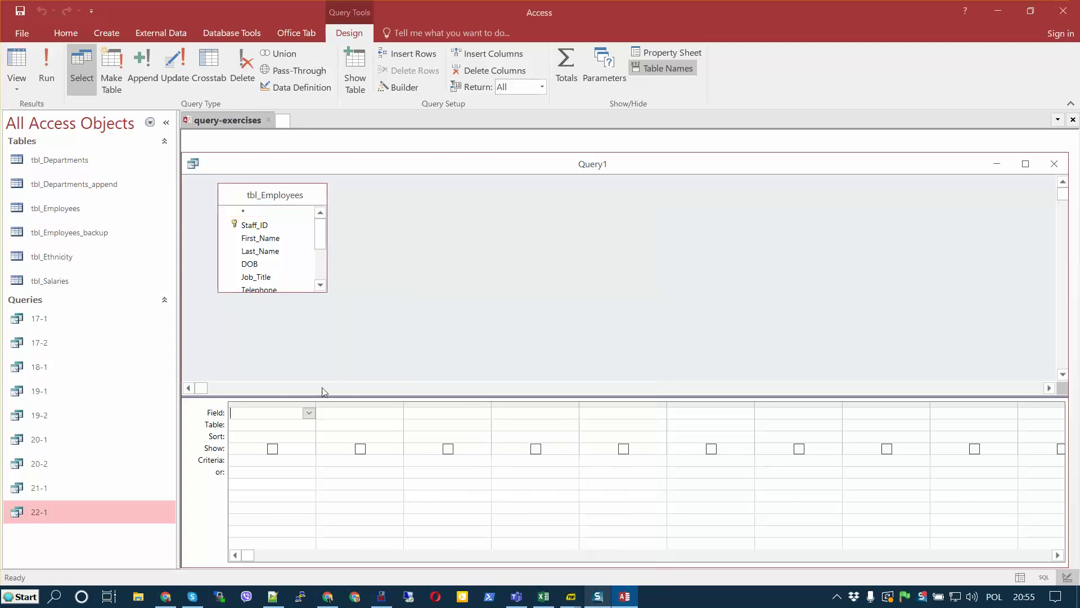
Add the First_Name, Last_Name and DOB fields to the new query's design grid
double_click(262, 241)
double_click(262, 251)
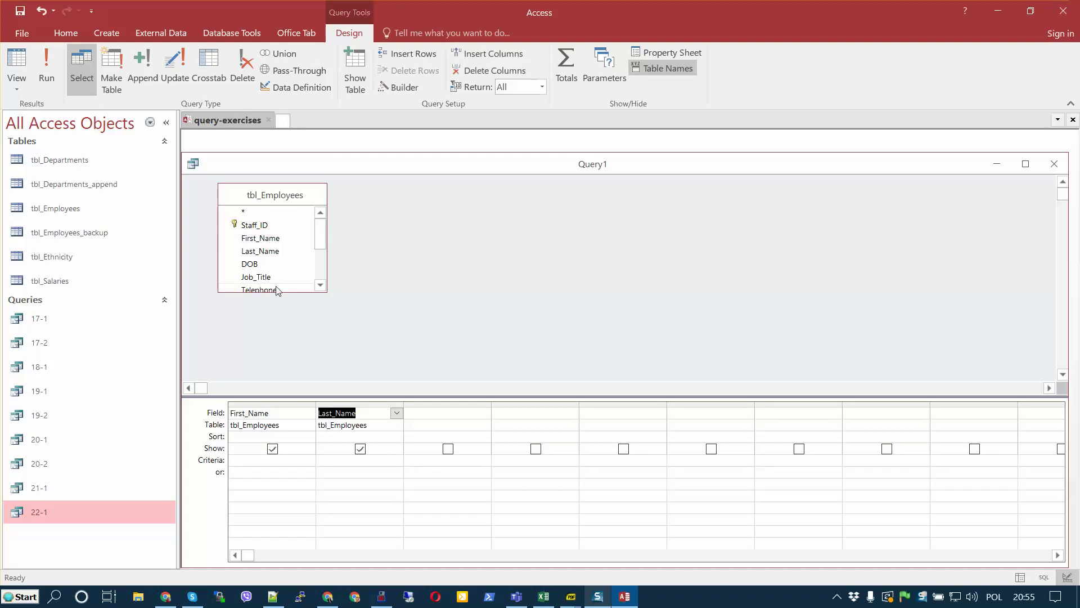
double_click(272, 264)
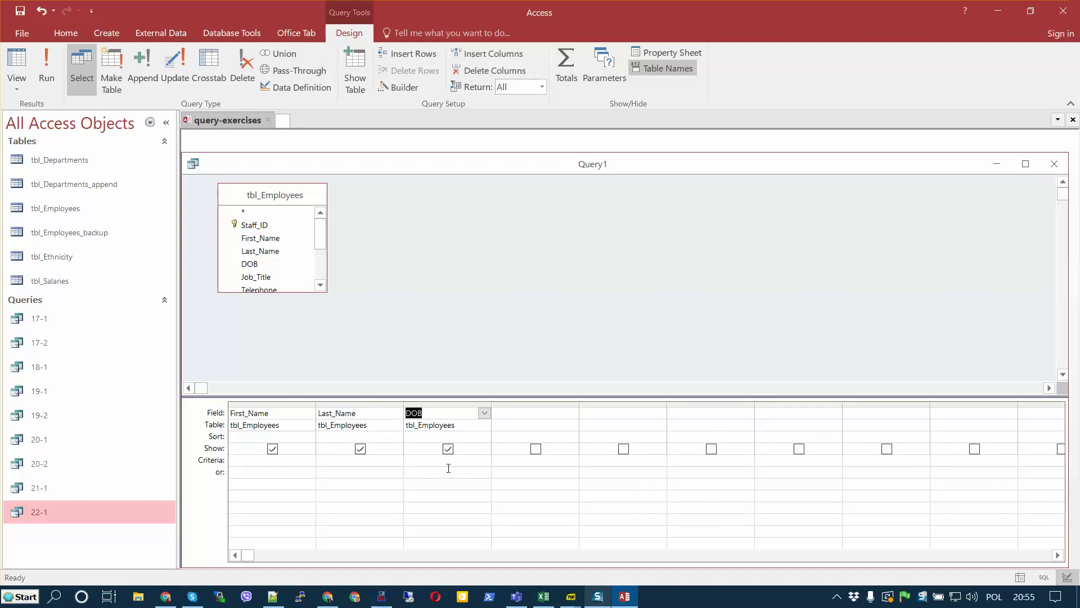
left_click(533, 413)
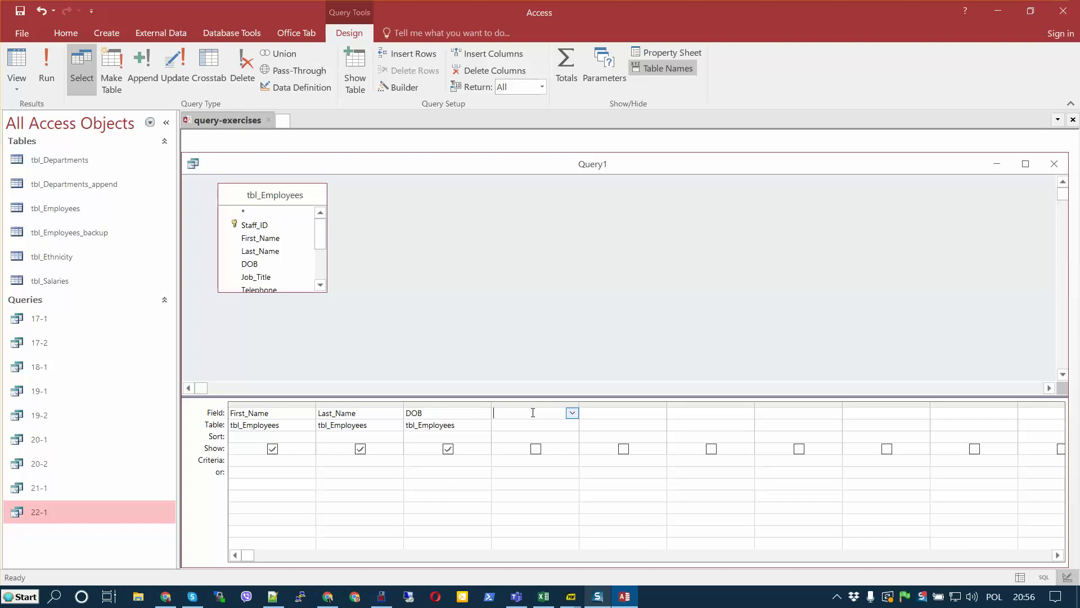
left_click(573, 413)
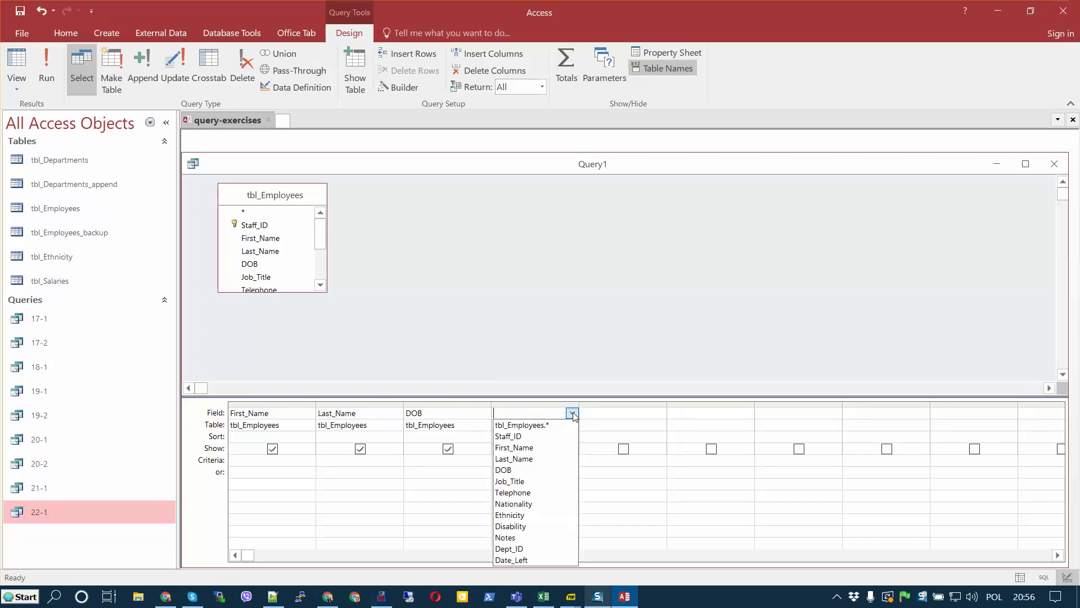
left_click(598, 426)
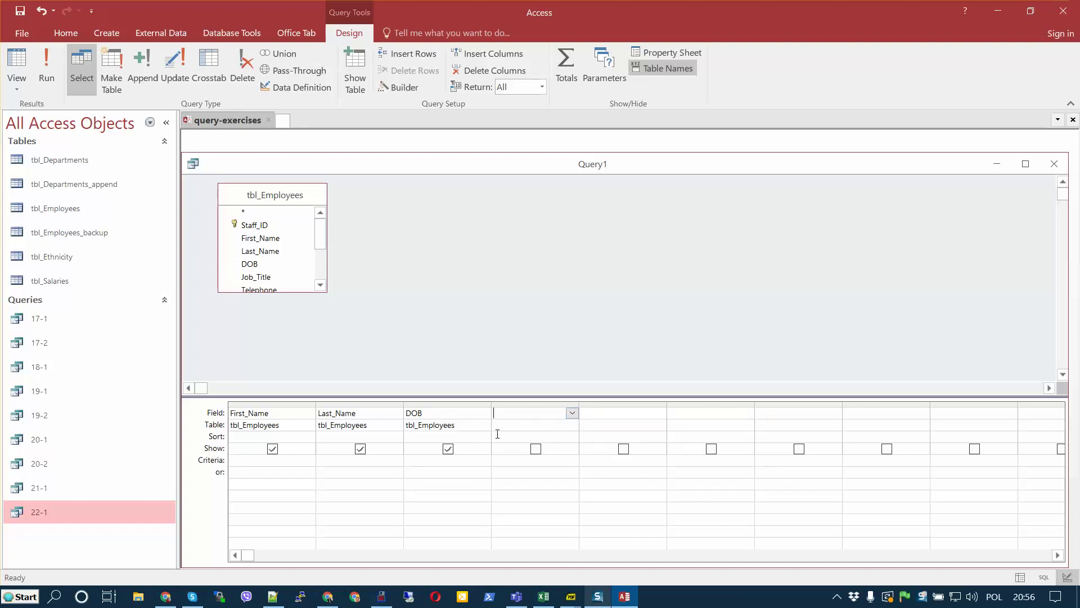
left_click(572, 414)
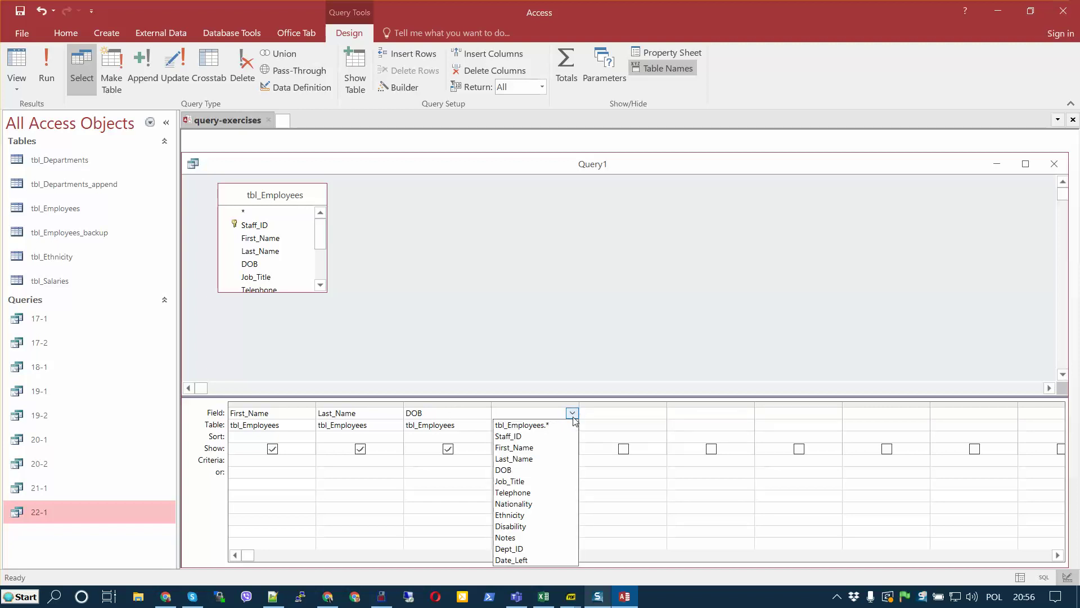
left_click(608, 424)
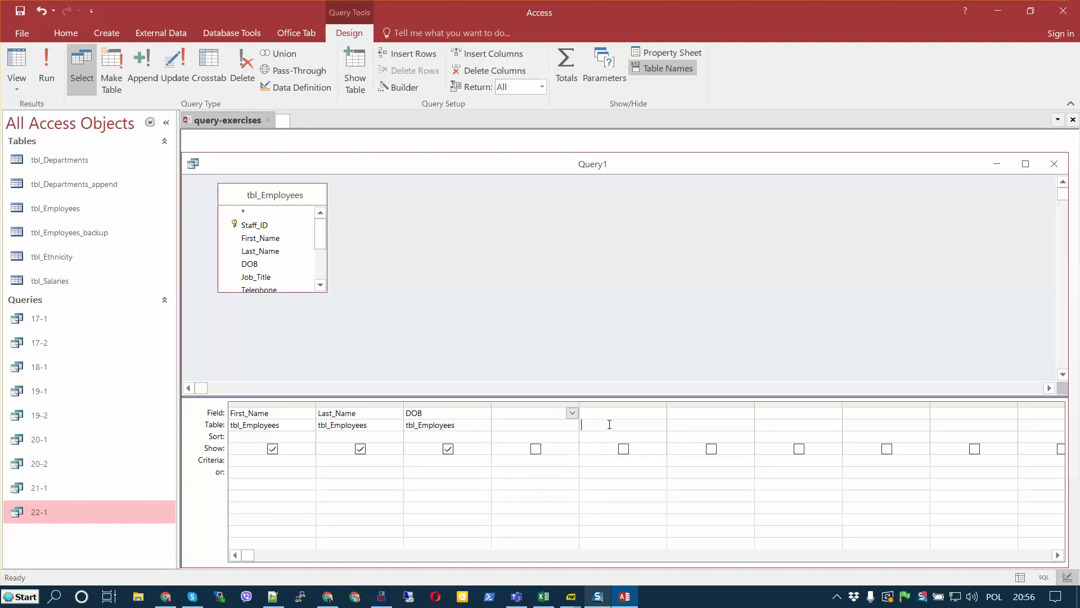
Try to build a calculated field in the empty column after DOB with the built-in Date/Time function Month in the Expression Builder
left_click(520, 414)
left_click(399, 90)
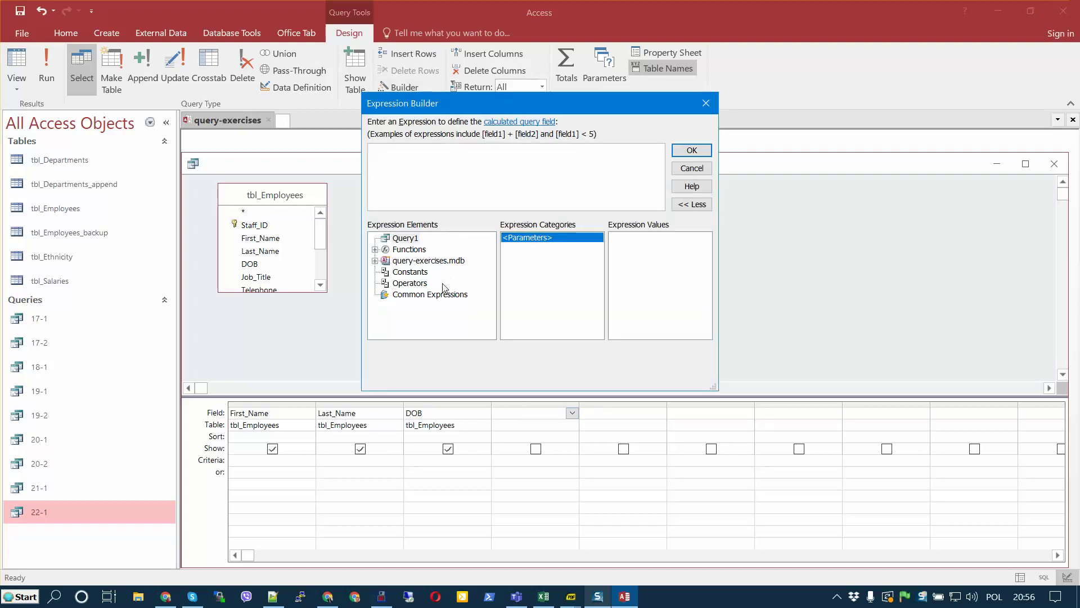
left_click(408, 251)
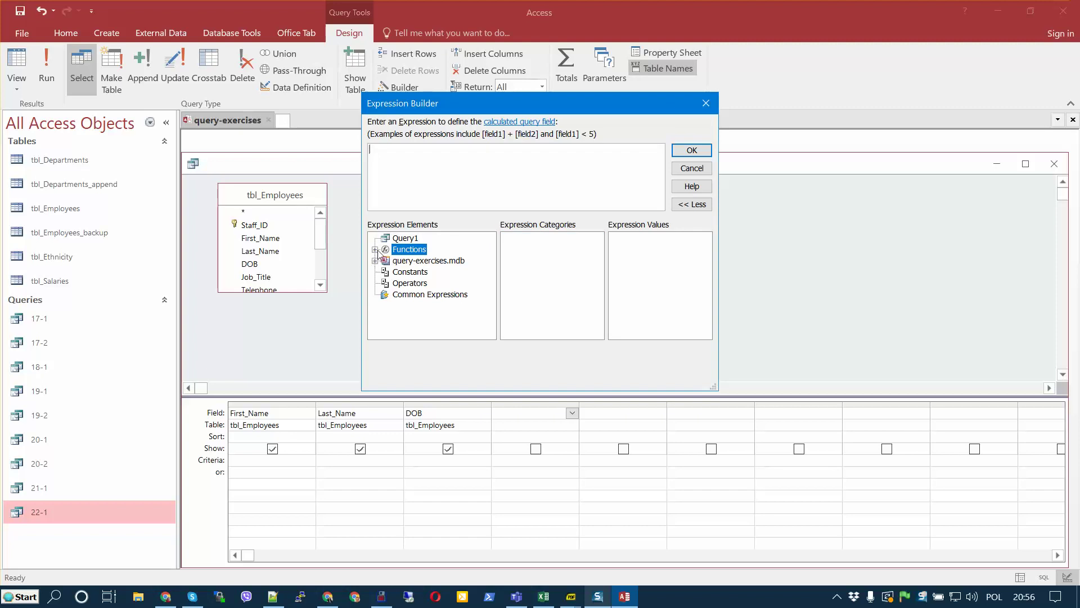
left_click(375, 249)
left_click(417, 261)
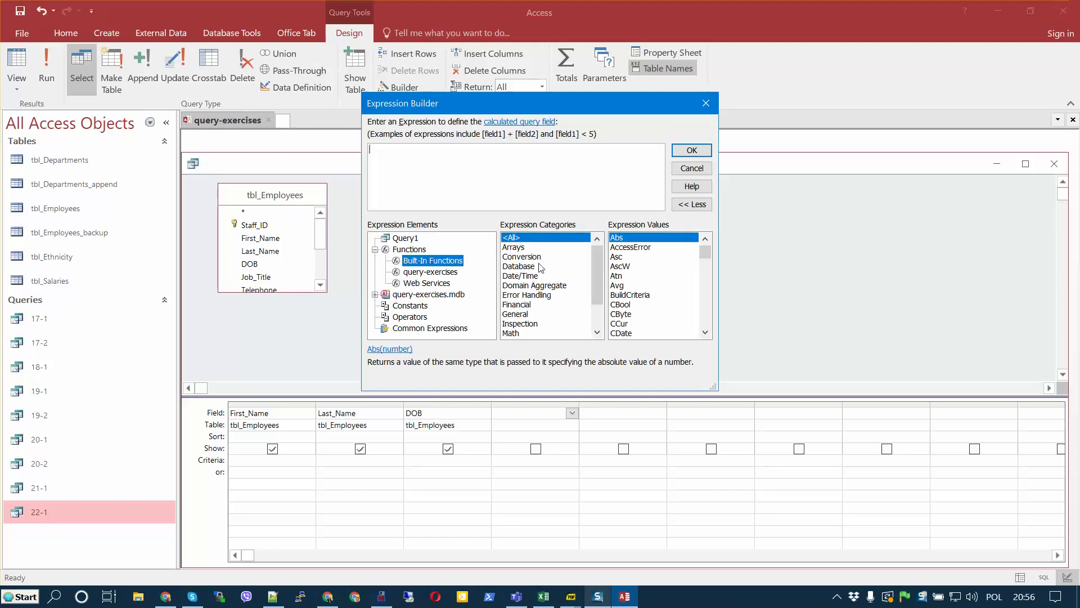
left_click(532, 276)
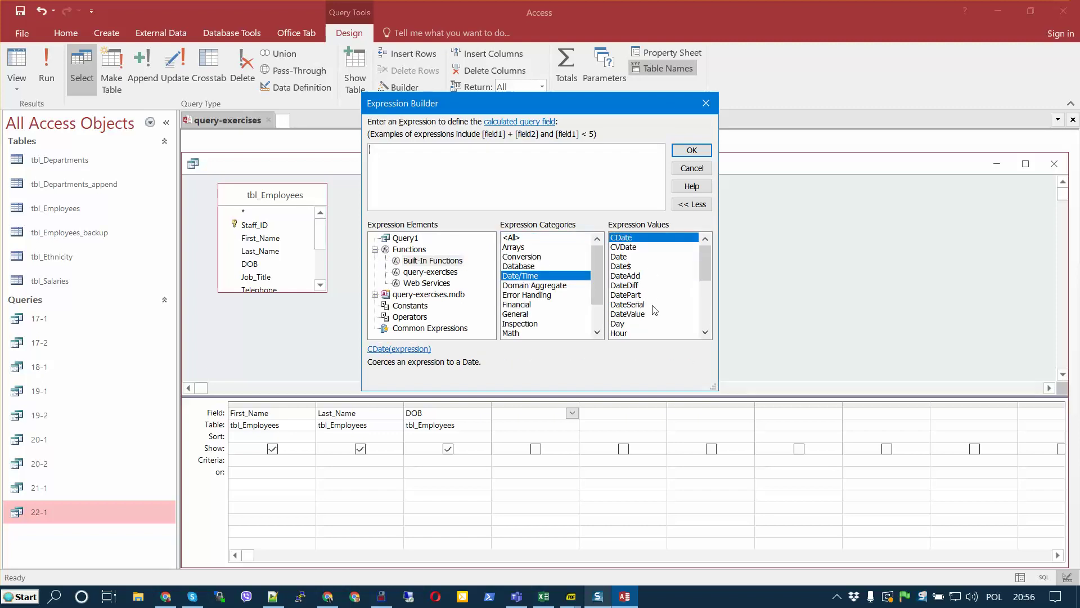
scroll(650, 308, "down", 2)
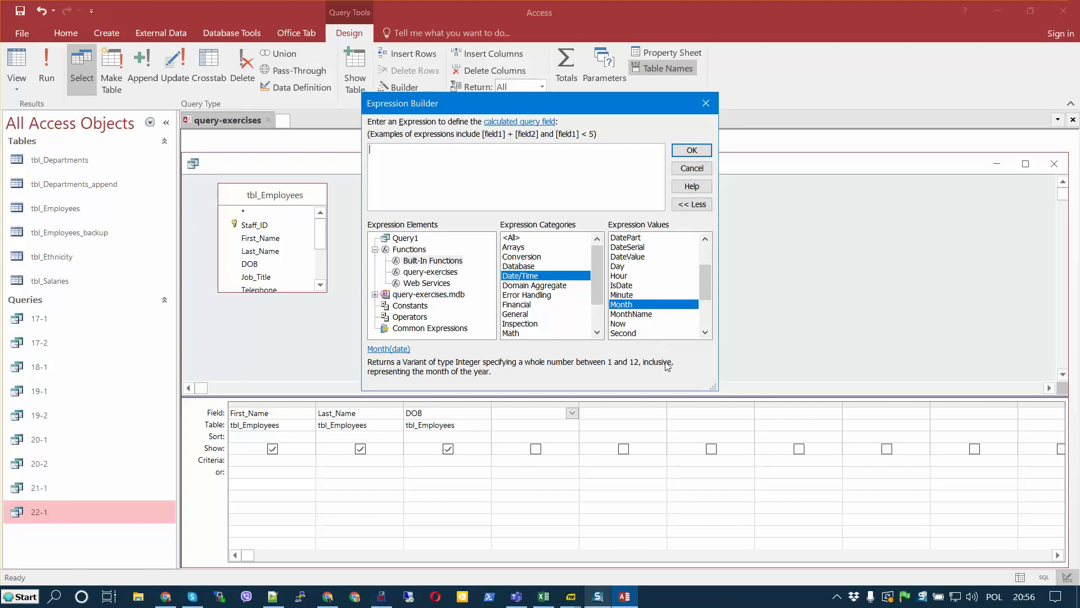
left_click(691, 151)
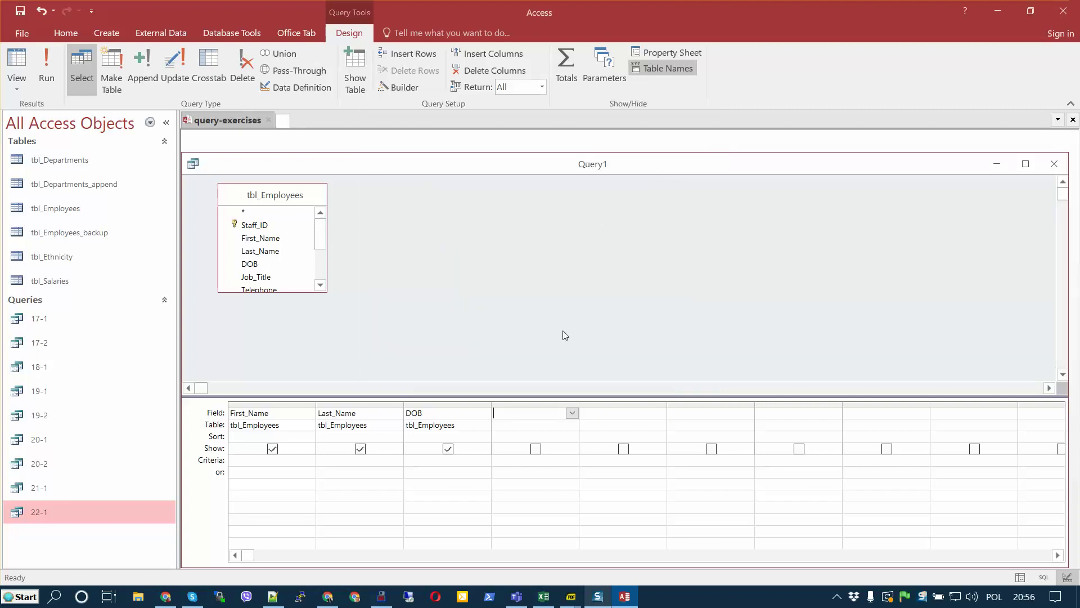
Insert the built-in Date/Time function Month into the empty column after DOB with the Expression Builder
left_click(407, 86)
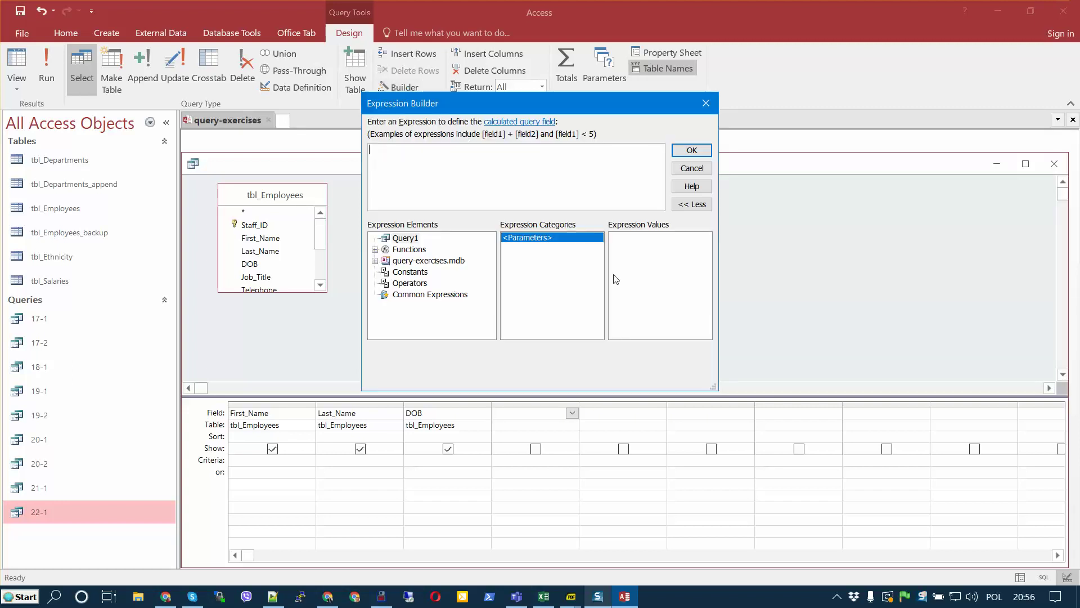
left_click(413, 249)
left_click(375, 249)
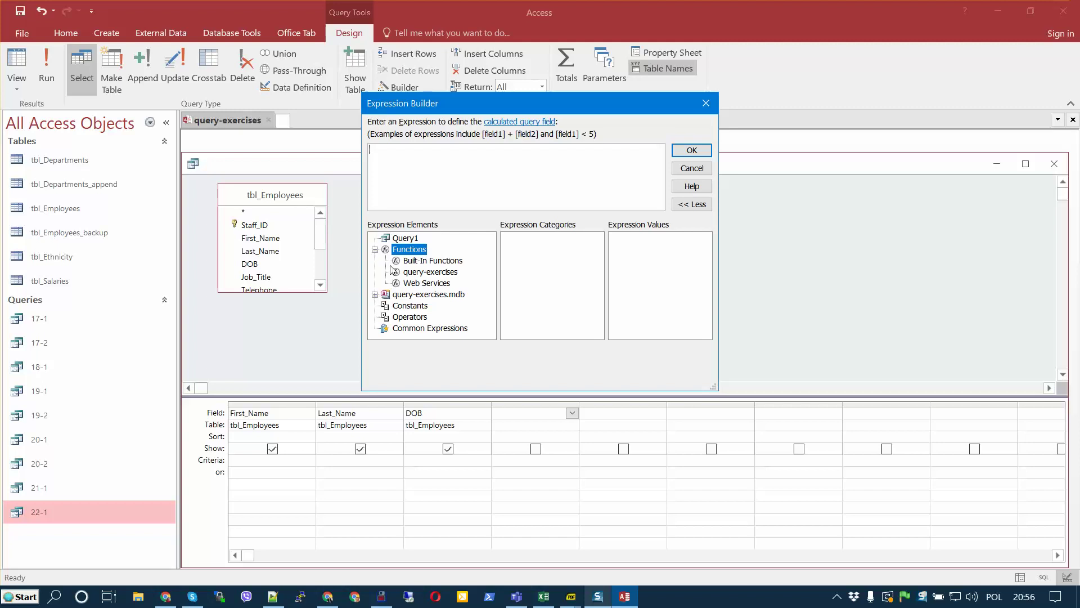
left_click(430, 261)
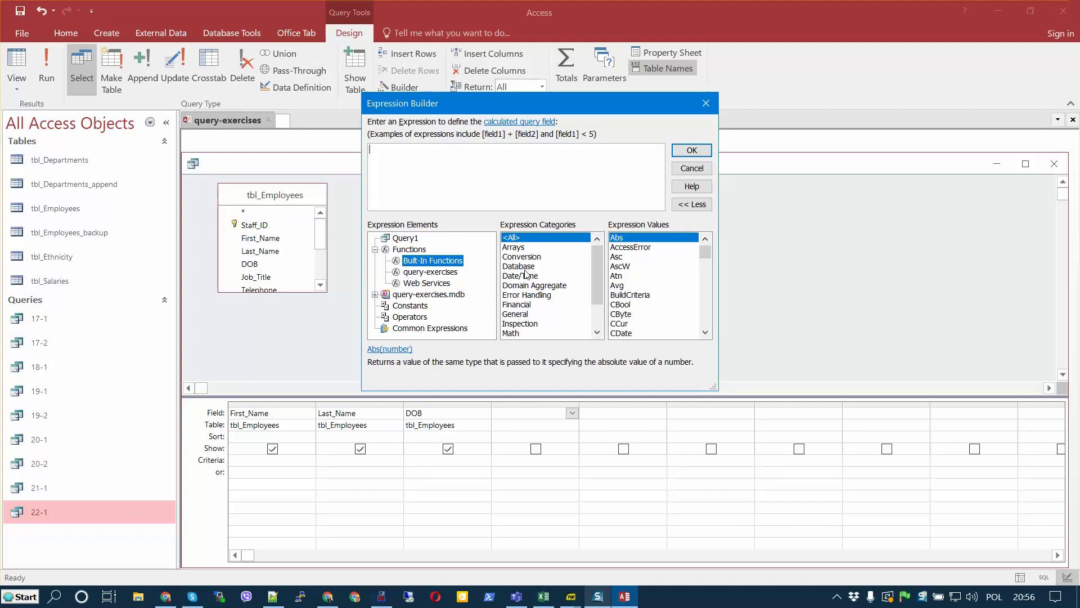
left_click(525, 275)
scroll(632, 304, "down", 1)
double_click(624, 333)
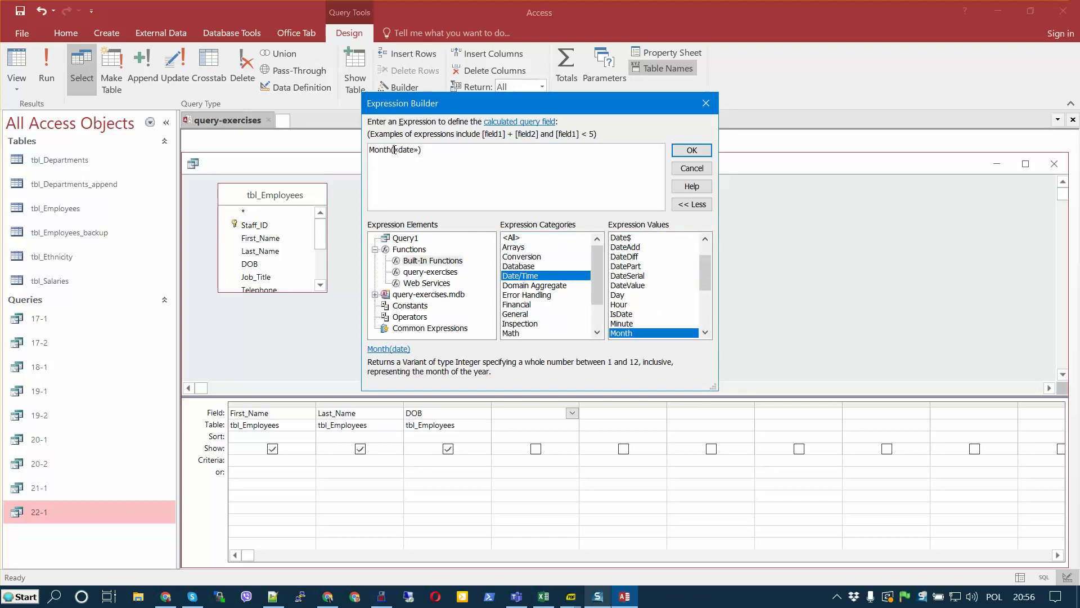
Replace the Month function's date placeholder with [DOB] and accept the expression Month([DOB]) as a calculated field
left_click_drag(395, 150, 416, 150)
left_click(416, 243)
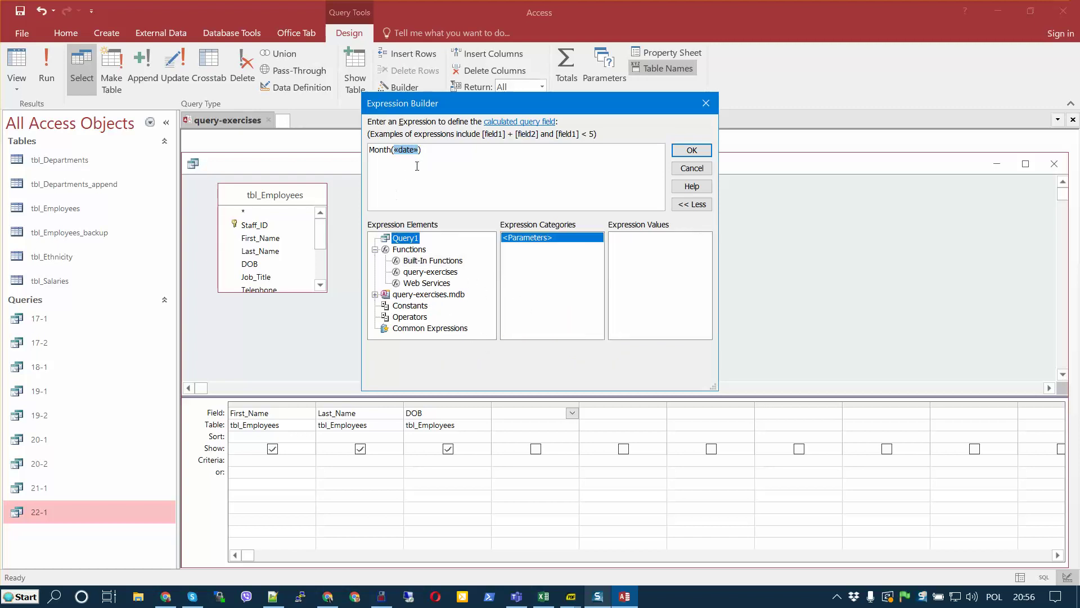
left_click_drag(426, 150, 340, 124)
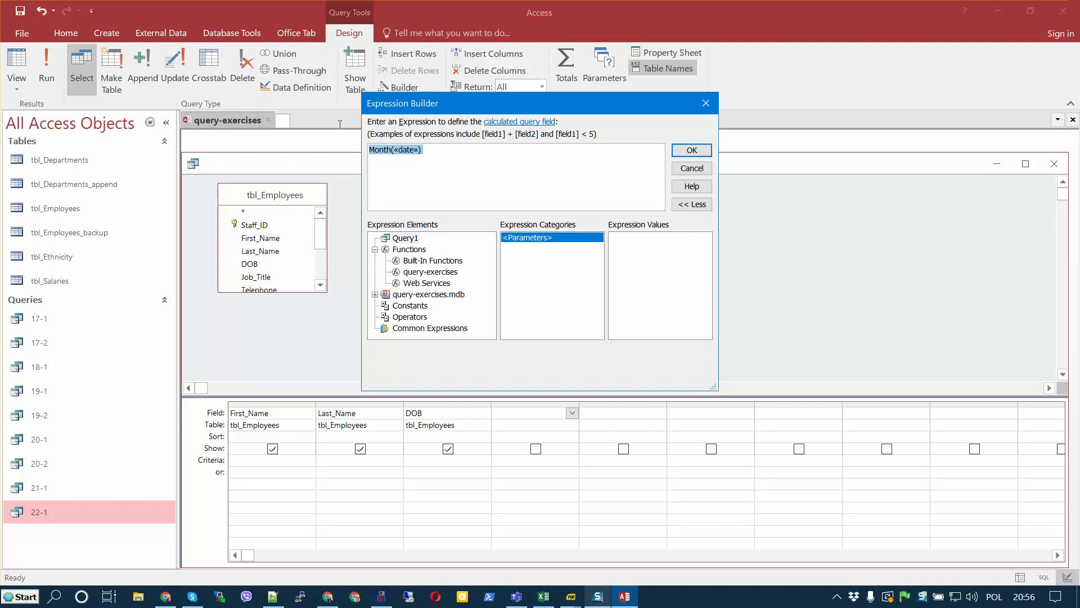
left_click(402, 151)
left_click(447, 165)
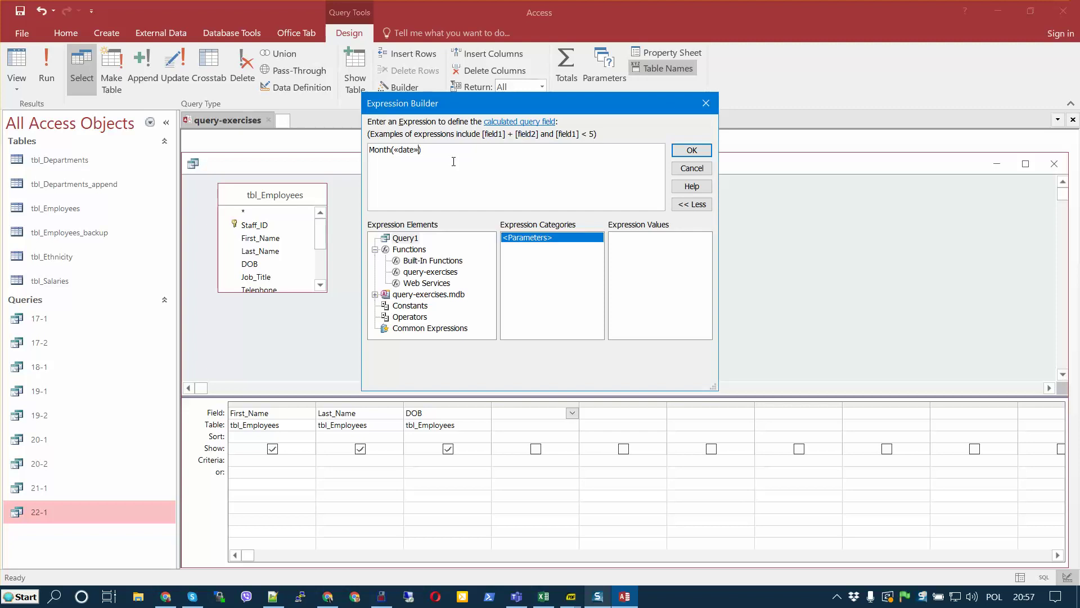
key("Left")
key("BackSpace")
key("BackSpace")
key("BackSpace")
key("BackSpace")
key("BackSpace")
key("BackSpace")
type("[")
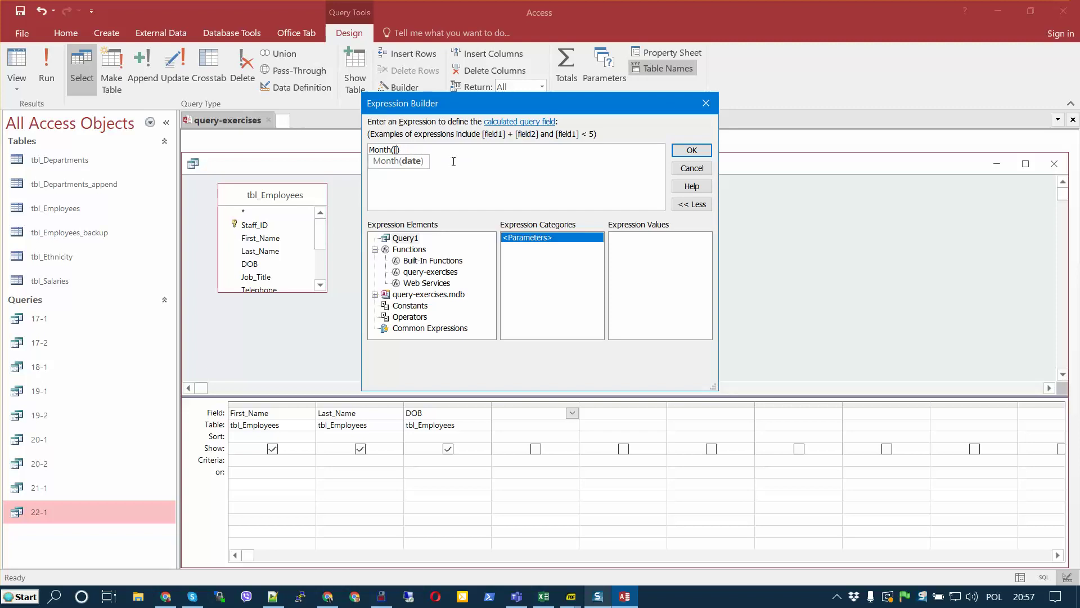
type("DOB")
left_click_drag(434, 149, 126, 136)
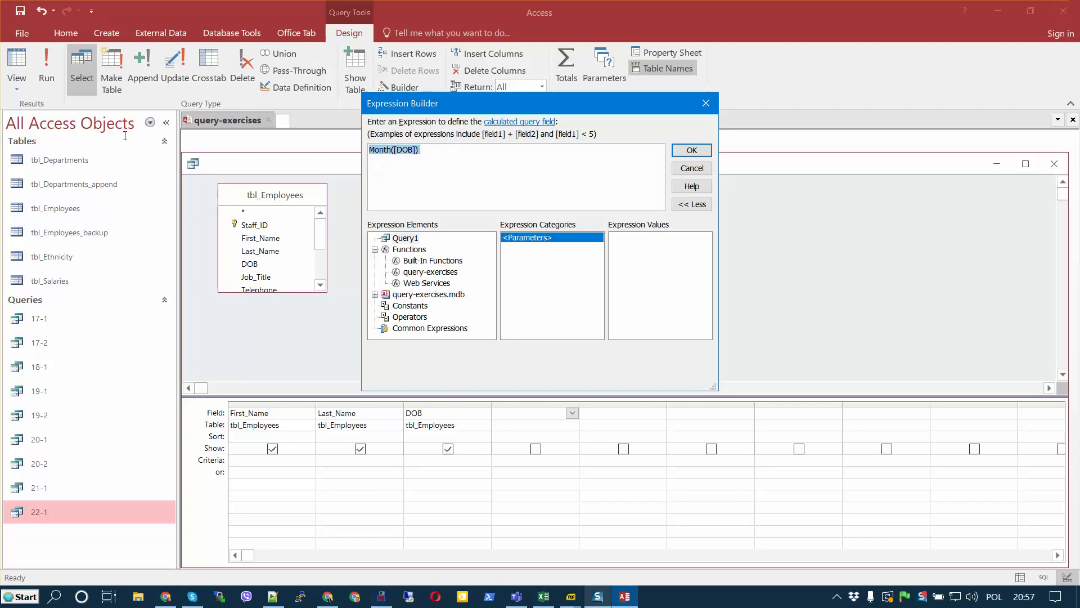
left_click(692, 150)
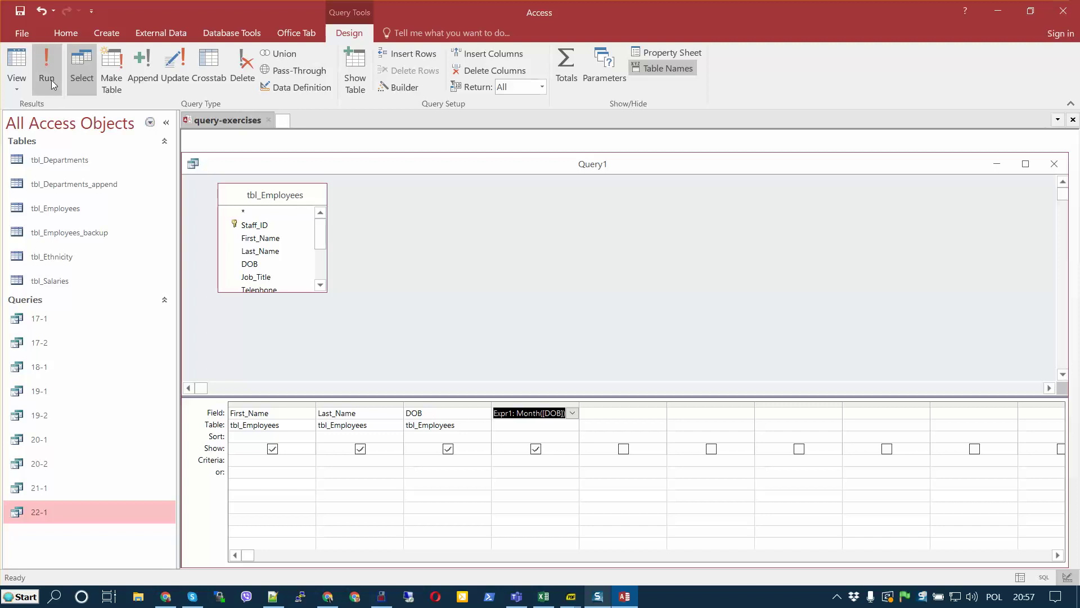
Run the query to check the calculated column, and rerun it with 5 as the criterion for Month([DOB])
left_click(46, 64)
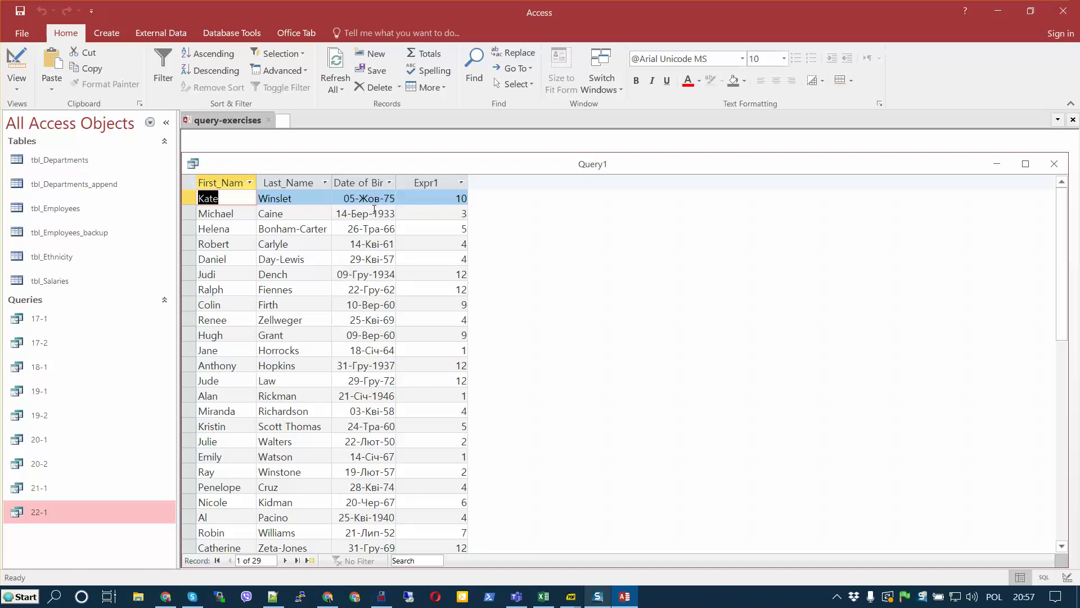
left_click(17, 63)
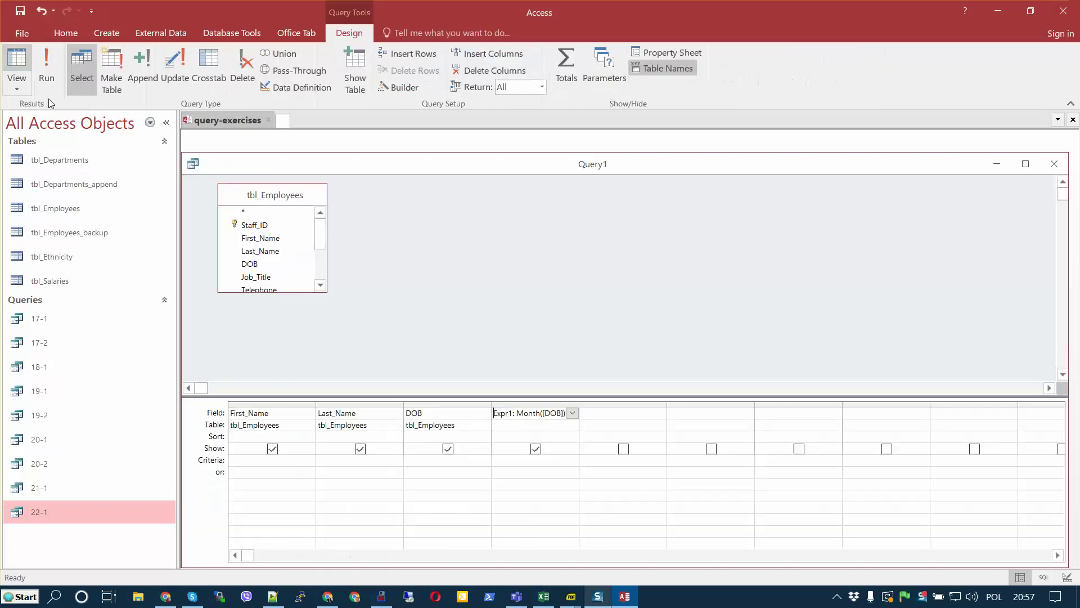
left_click(508, 461)
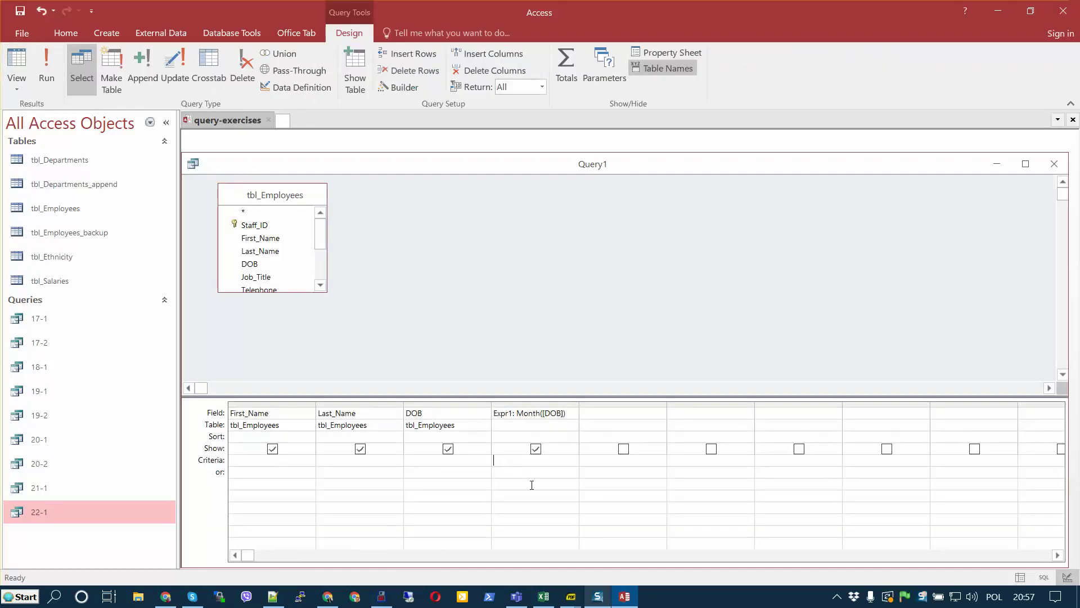
type("5")
left_click(46, 67)
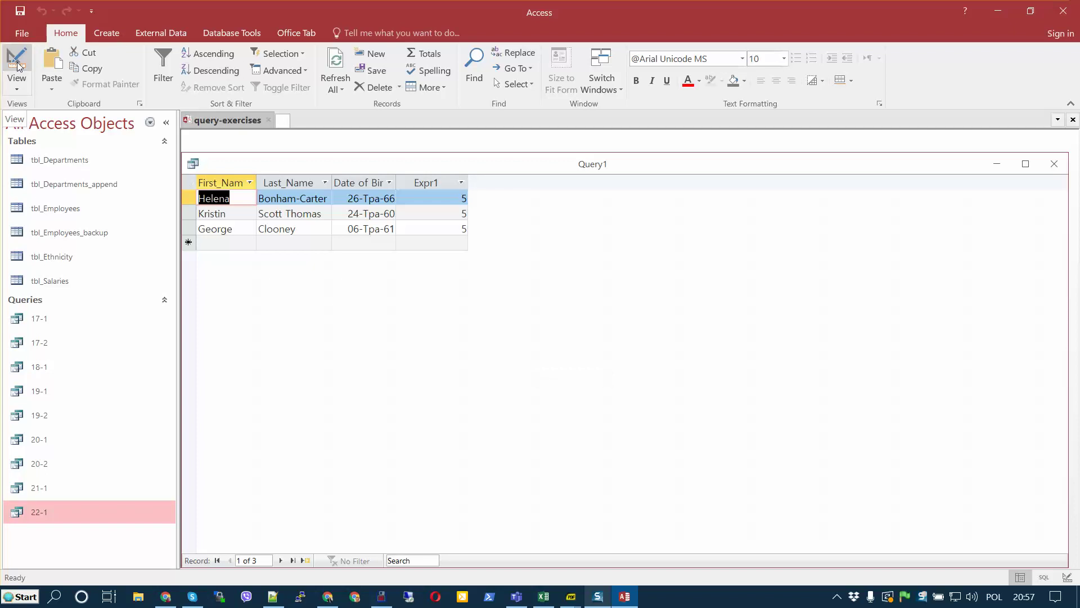
Save the query as 23-1 and close its results
left_click(19, 10)
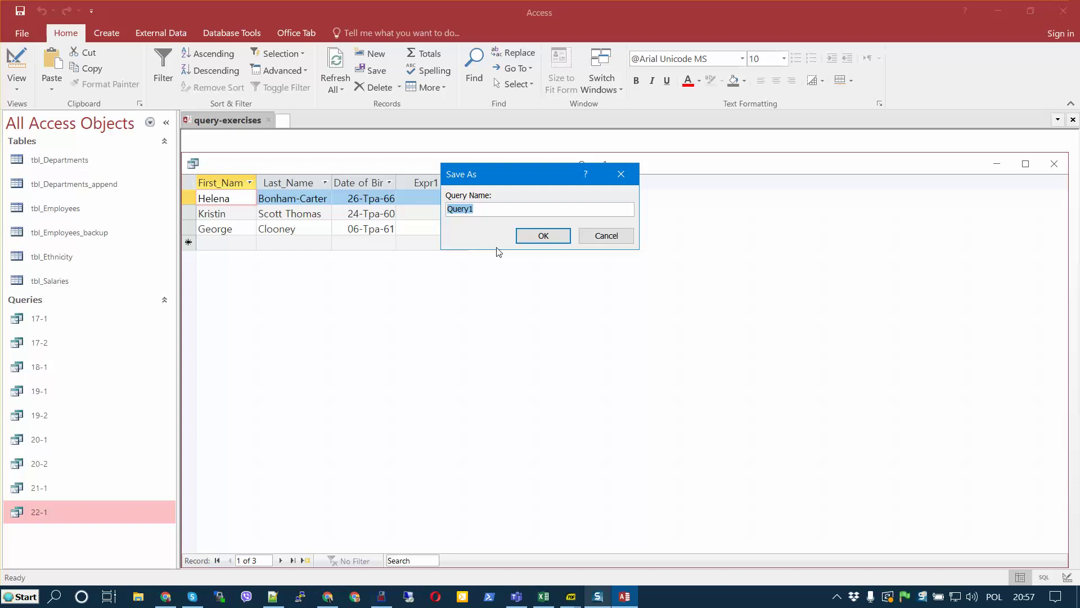
type("23-1")
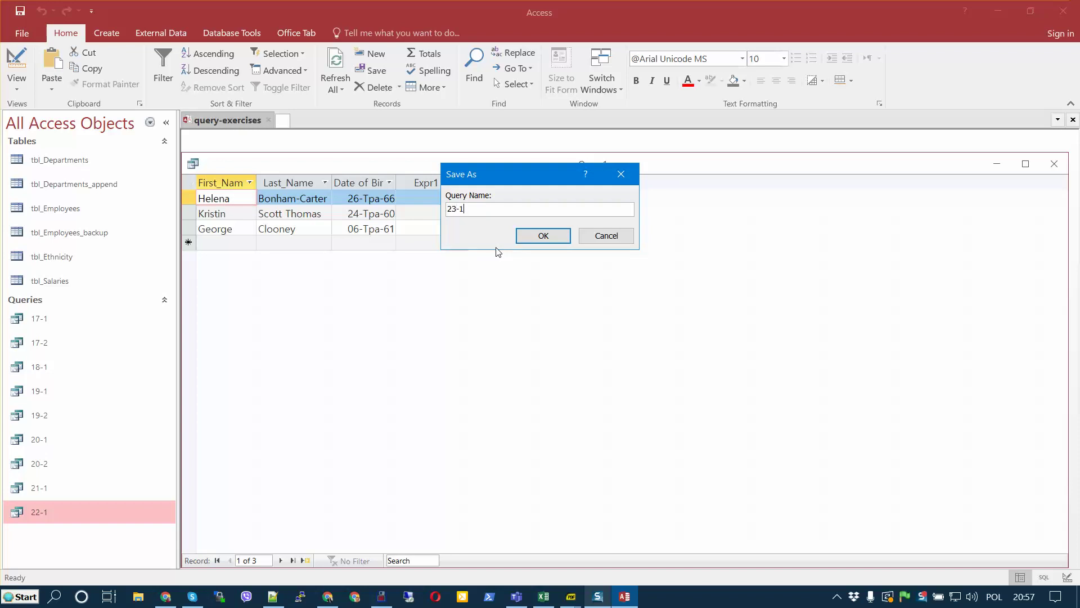
left_click(530, 237)
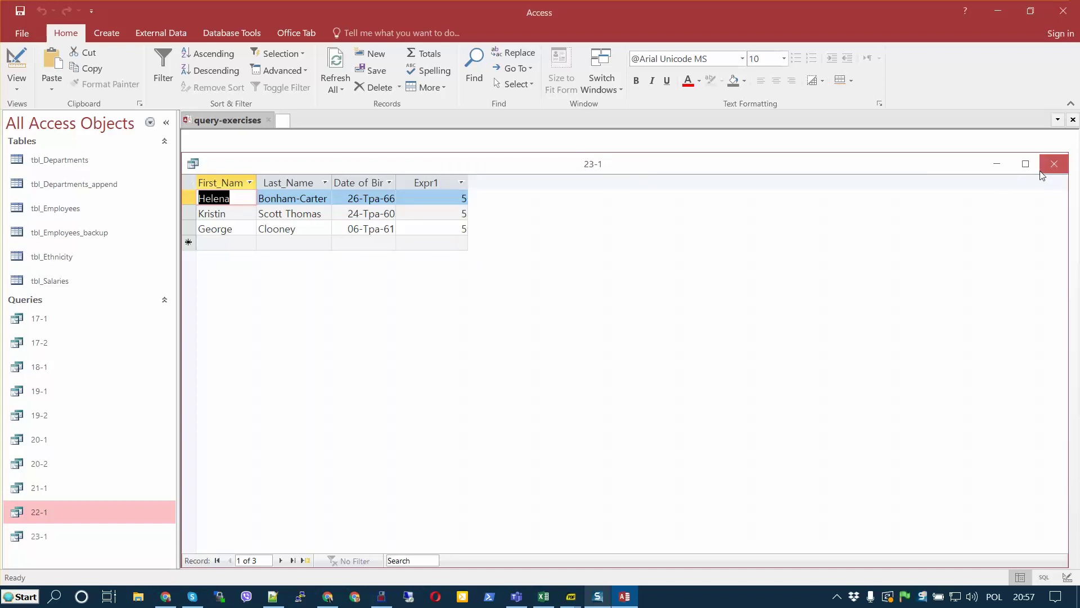
left_click(1054, 164)
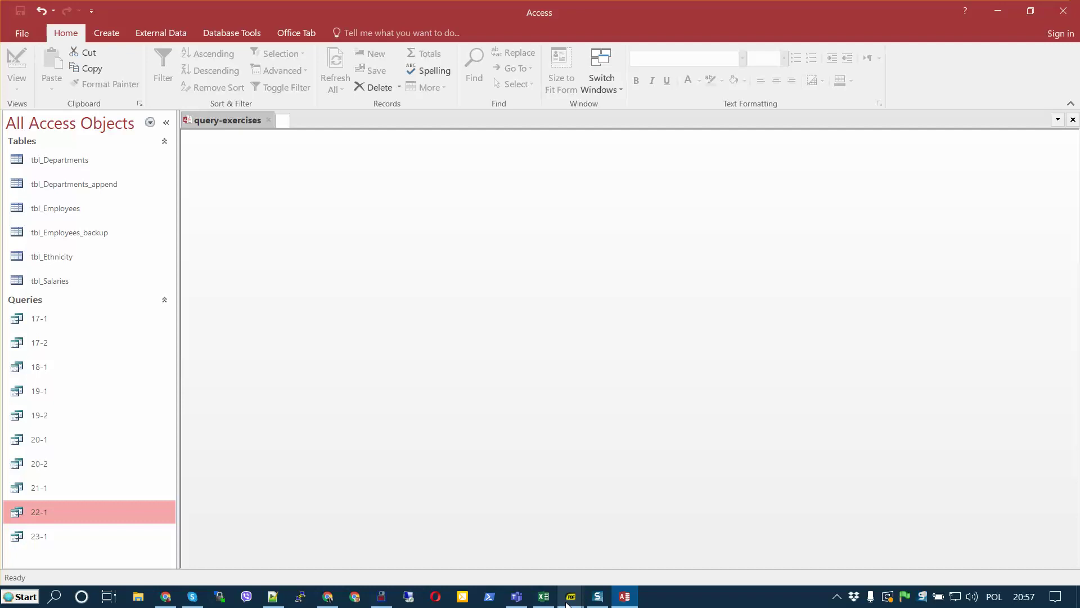
Switch to the task PDF in SumatraPDF and read the Task Seven instructions on grouping and aggregate functions
mouse_move(568, 600)
left_click(568, 541)
scroll(626, 418, "down", 5)
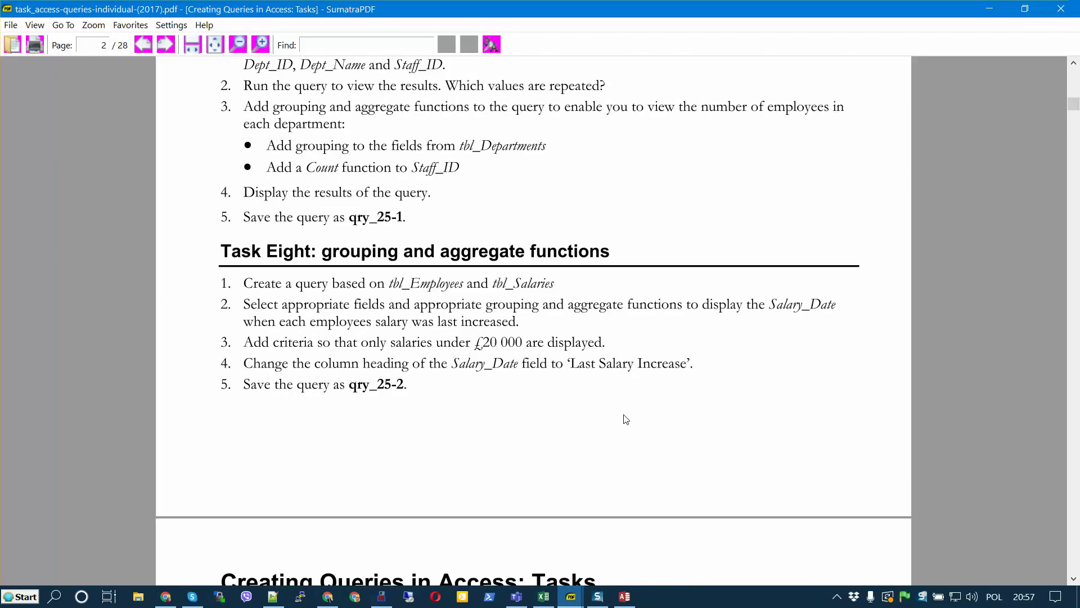
scroll(625, 419, "down", 1)
scroll(625, 419, "up", 3)
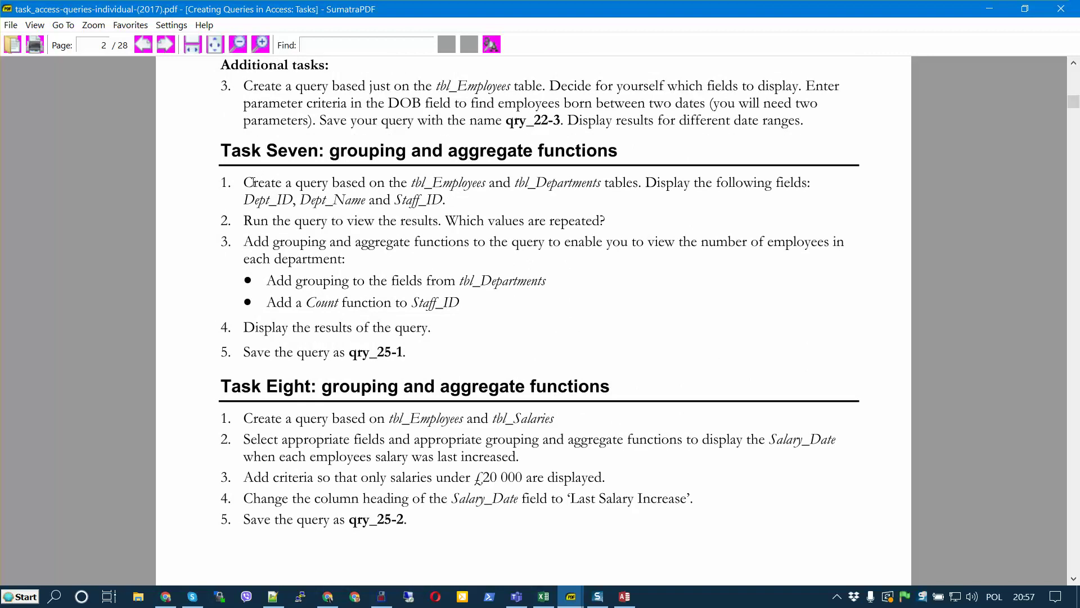
scroll(568, 262, "up", 1)
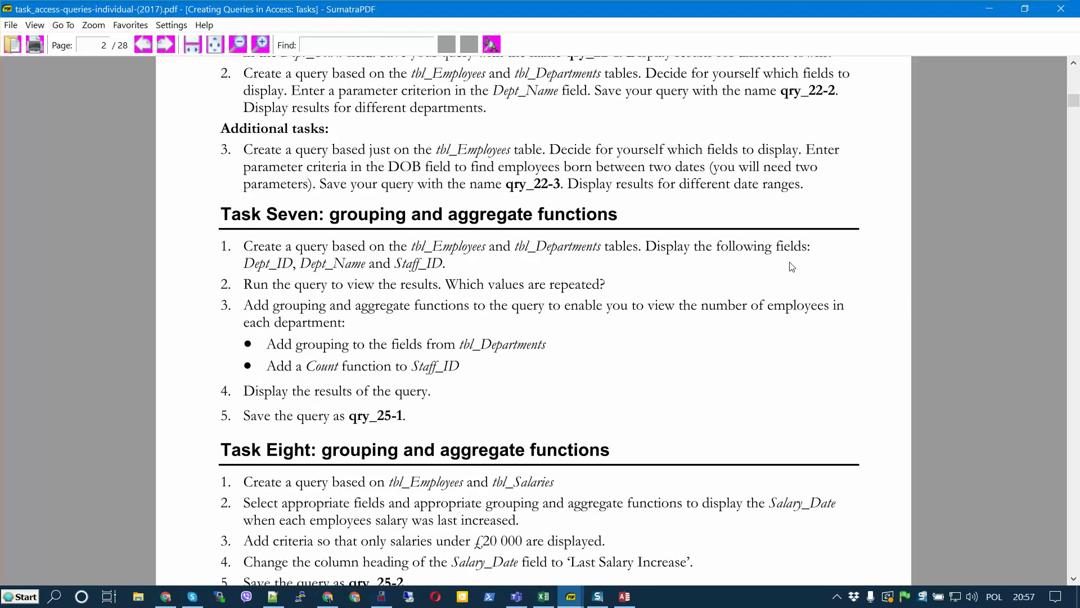
Switch back to Access and start a new query in Design View with the tables tbl_Departments and tbl_Employees
left_click(624, 601)
left_click(103, 33)
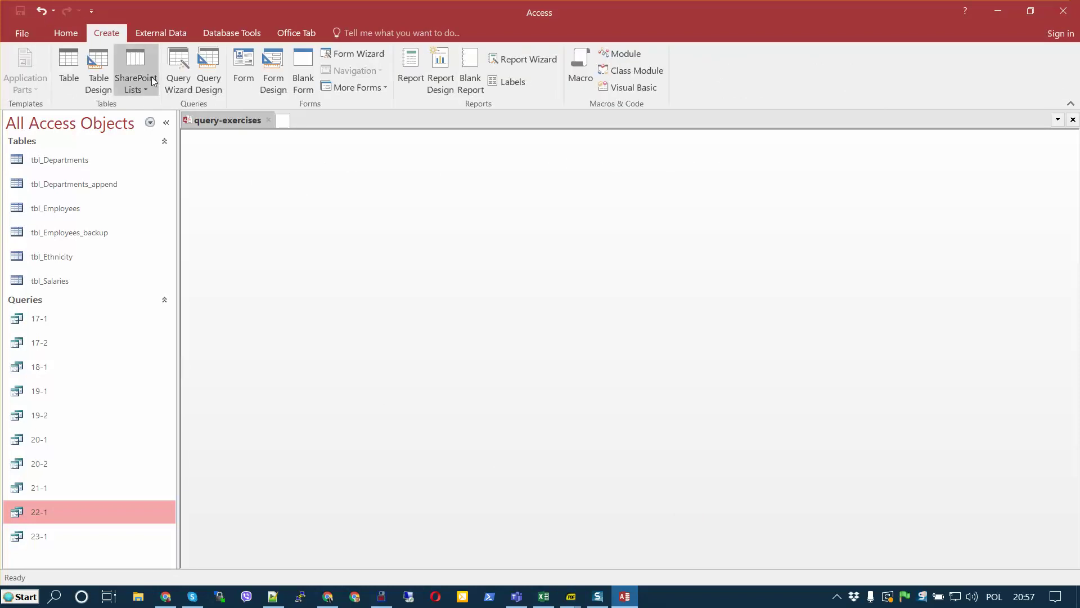
left_click(207, 79)
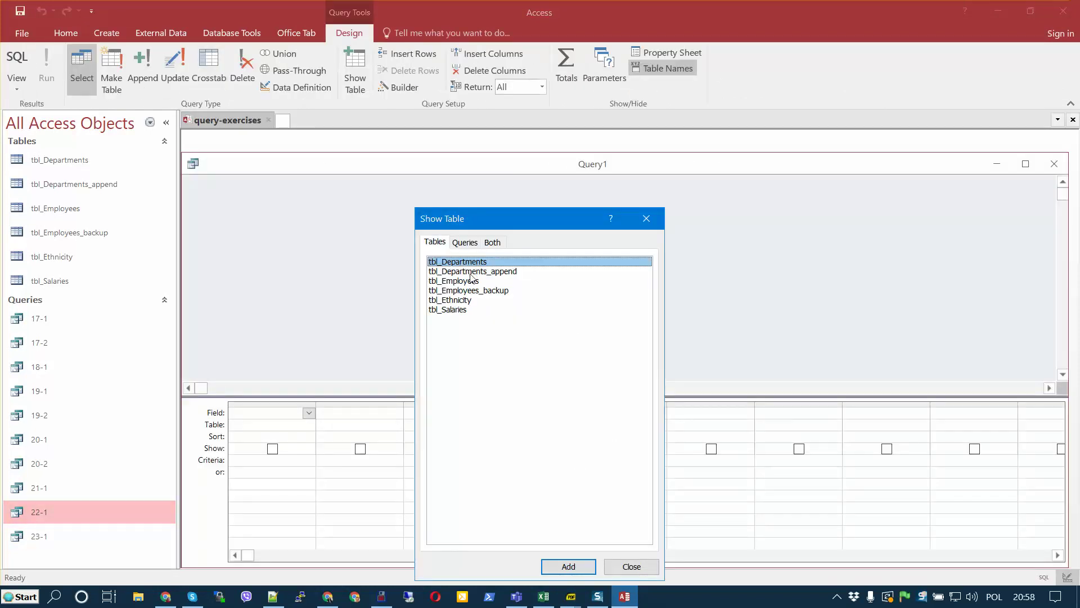
double_click(472, 261)
double_click(474, 281)
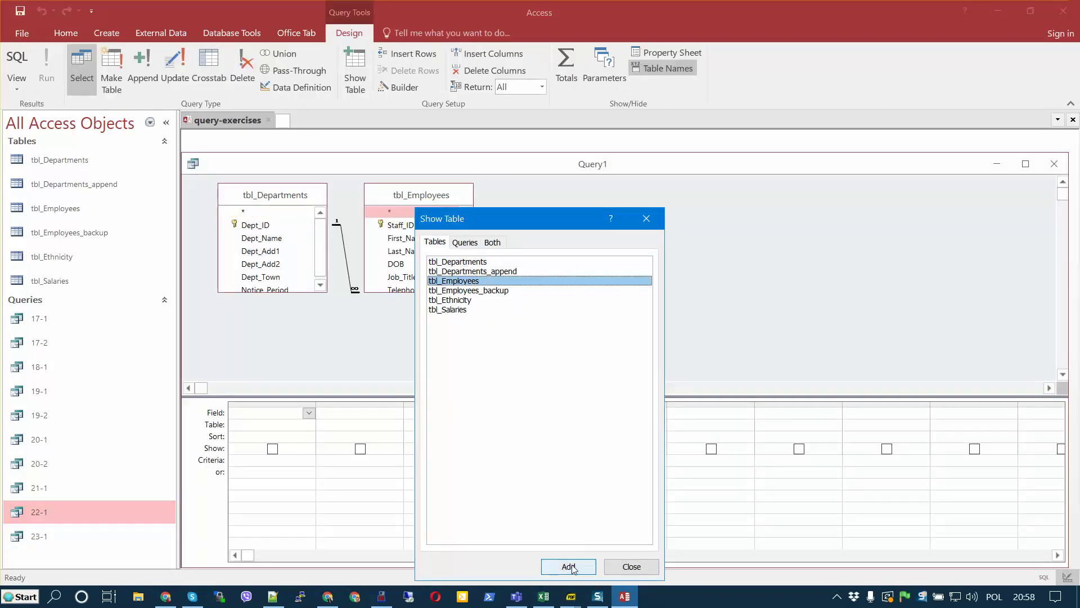
left_click(631, 567)
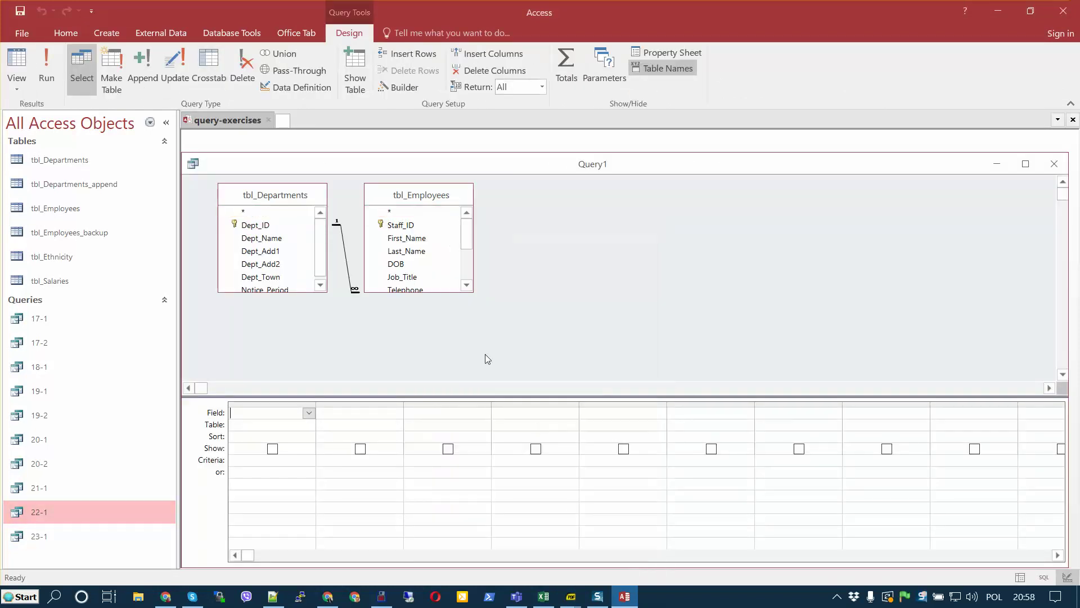
Add Dept_Name and Dept_Town from tbl_Departments and Staff_ID from tbl_Employees to the design grid
double_click(288, 238)
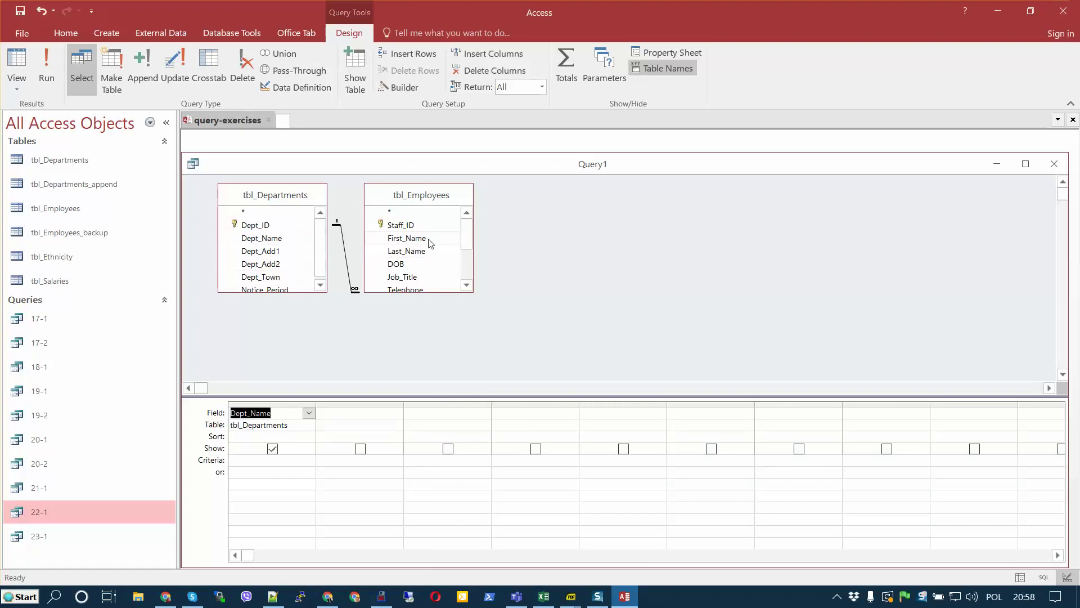
scroll(466, 247, "down", 1)
scroll(466, 248, "up", 1)
double_click(274, 277)
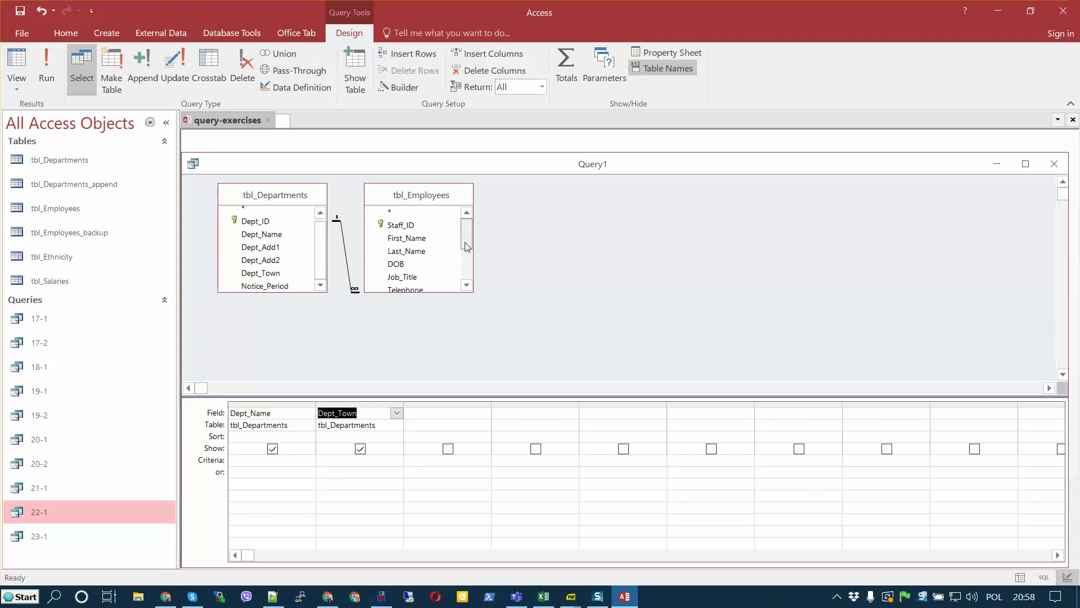
double_click(418, 225)
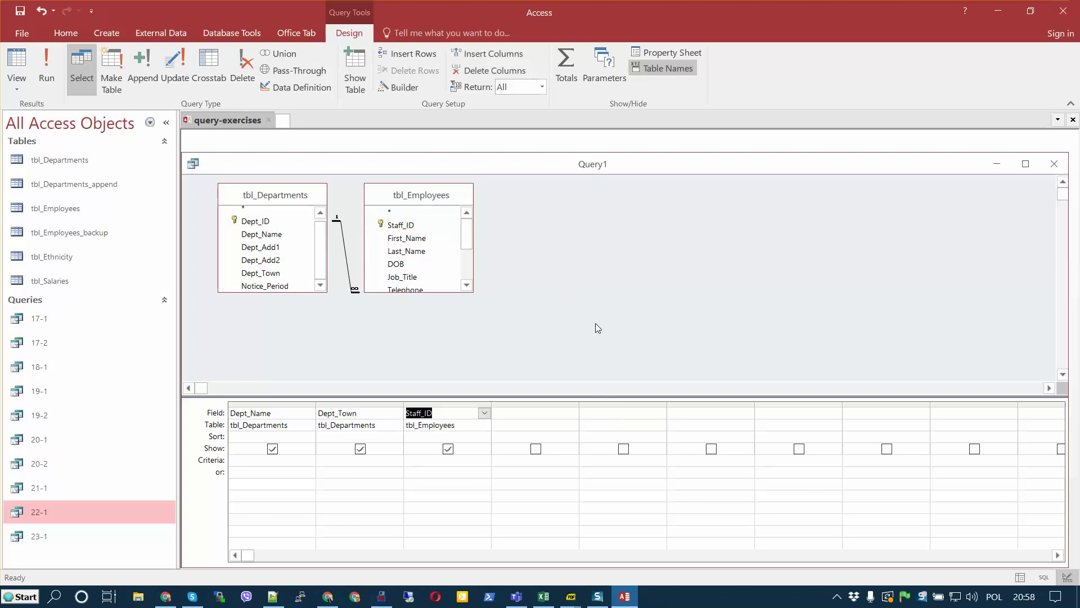
Run the query to examine the repeated values across its three columns, and return to Design View
left_click(49, 76)
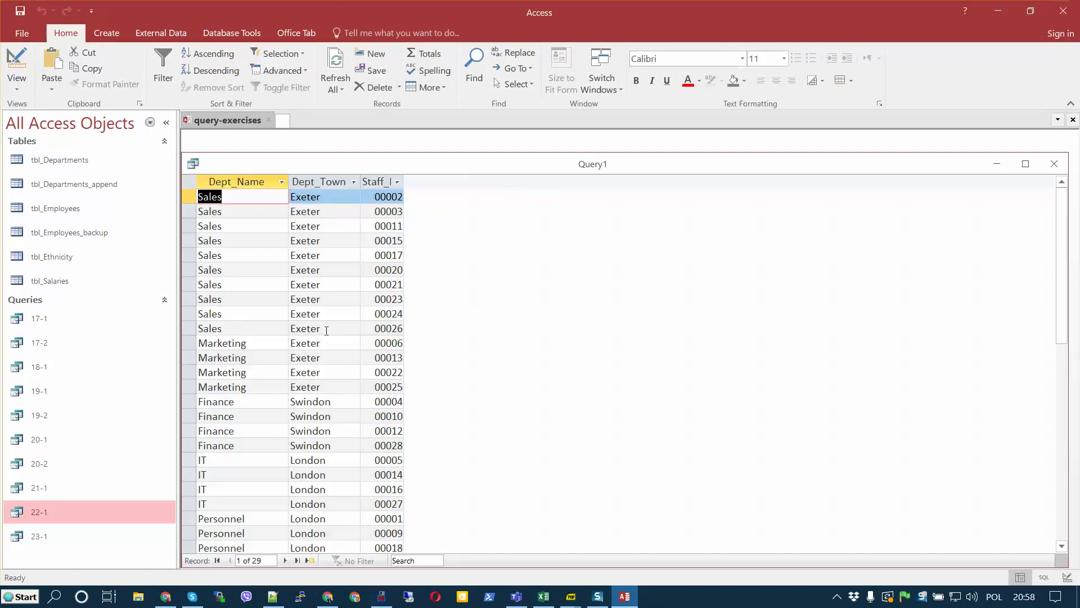
key("Tab")
key("Tab")
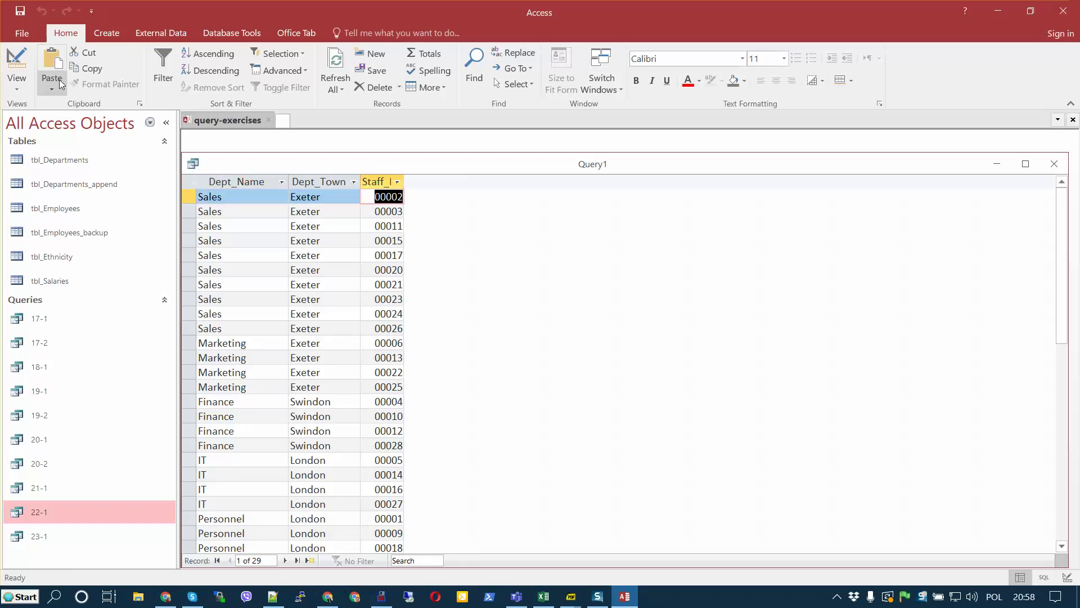
left_click(23, 68)
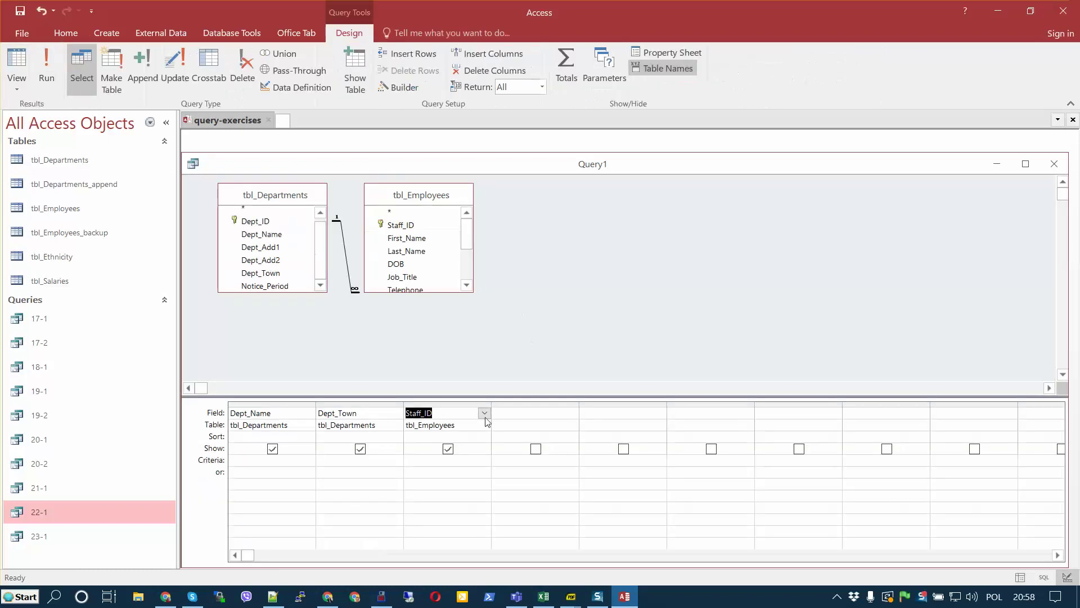
Add First_Name and Last_Name from tbl_Employees to the query, preview the results and return to Design View
double_click(406, 238)
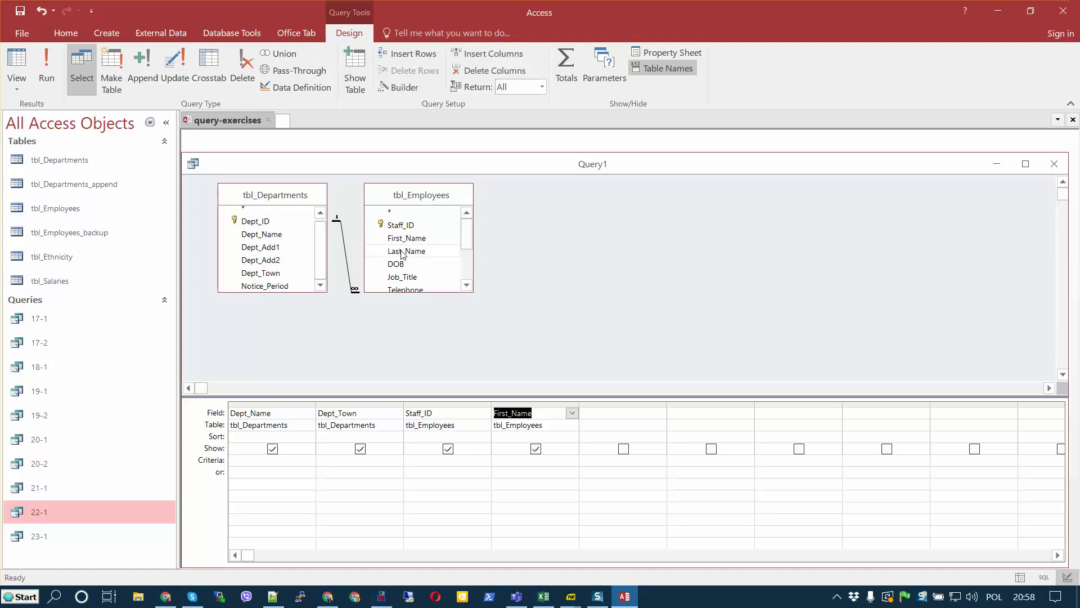
double_click(406, 251)
left_click(47, 71)
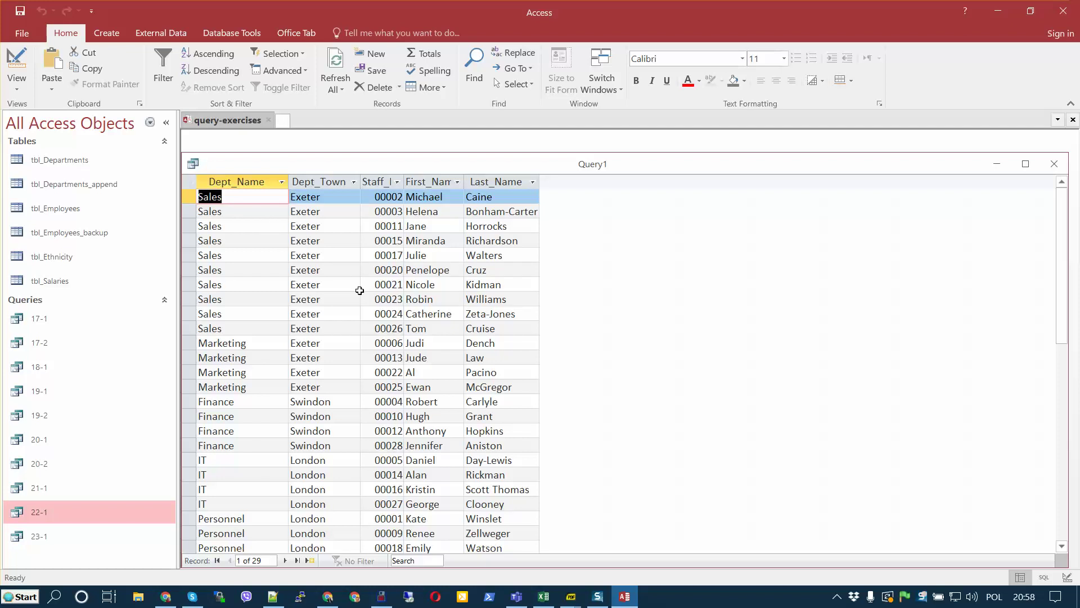
left_click(17, 62)
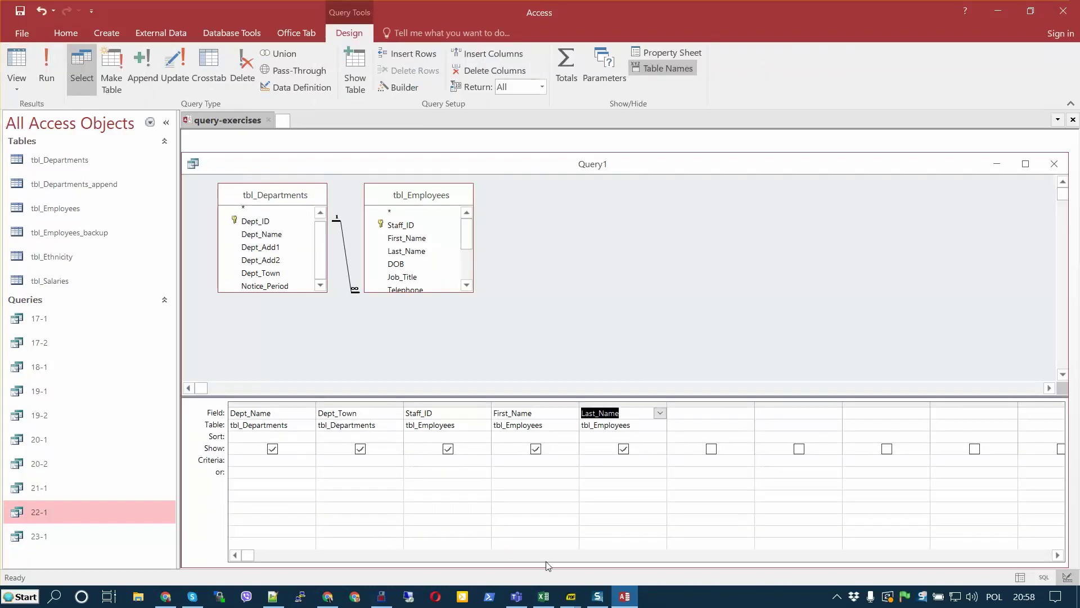
Switch to the task PDF in SumatraPDF, read the Task Seven instructions on grouping and aggregate functions, and return to Access
mouse_move(570, 601)
left_click(579, 543)
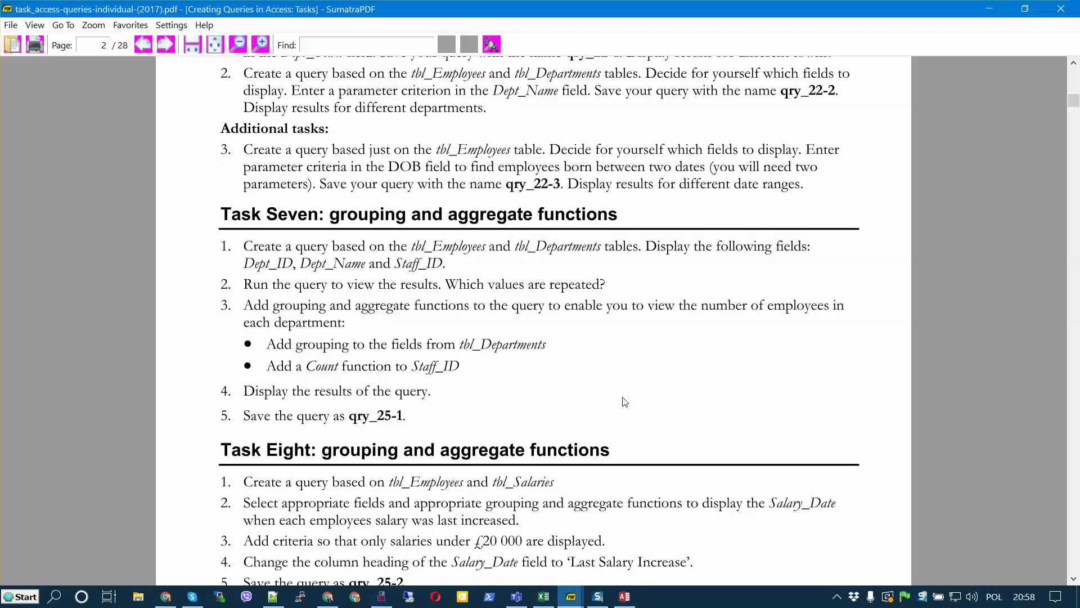
scroll(624, 337, "down", 3)
scroll(412, 310, "up", 2)
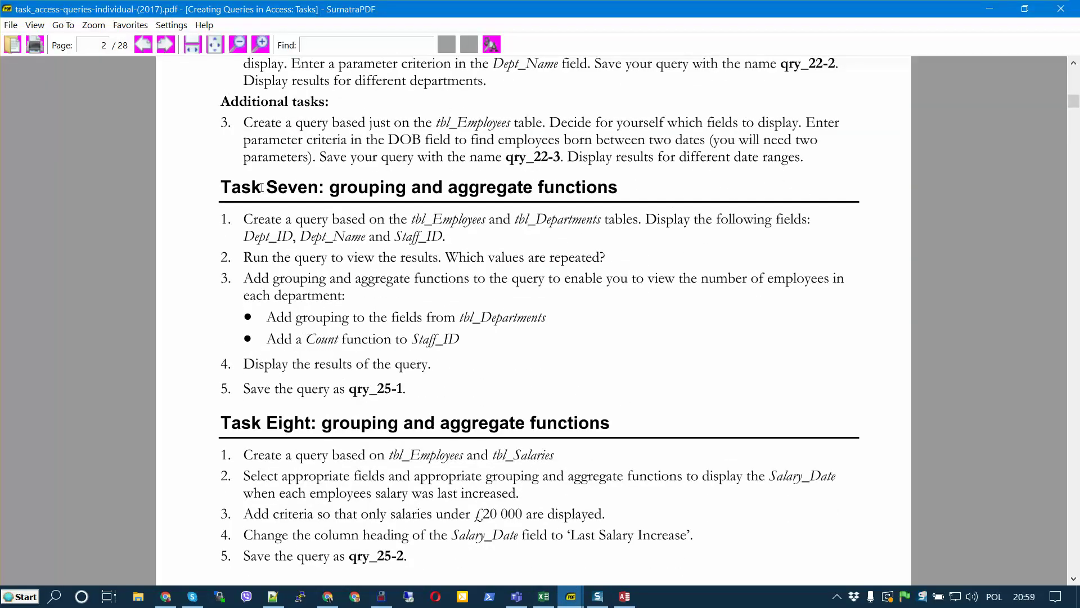
left_click_drag(320, 192, 618, 193)
left_click(485, 306)
left_click(621, 602)
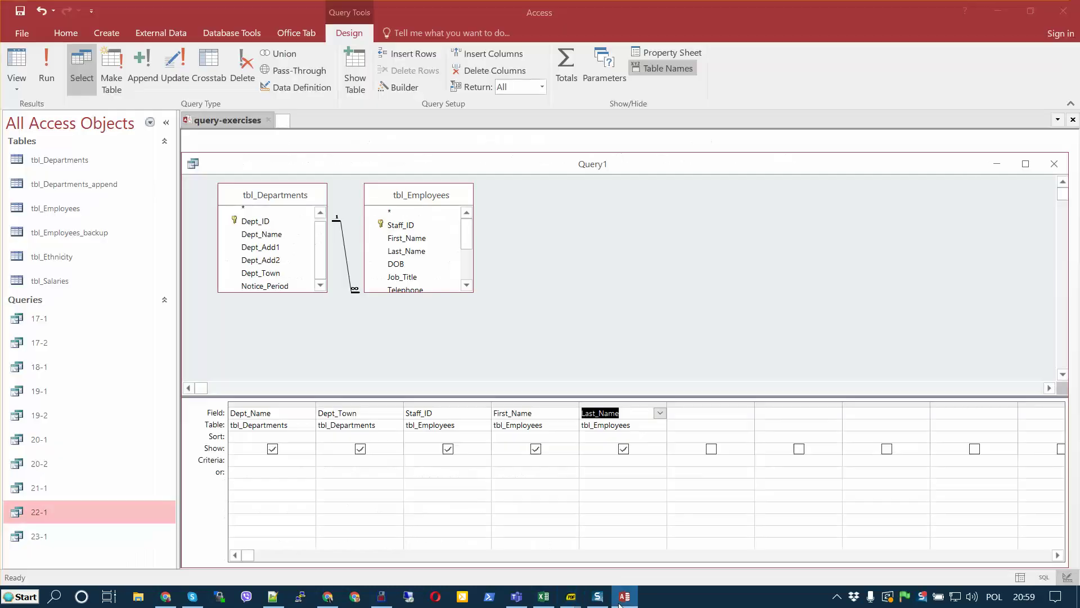
Remove First_Name and Last_Name from the query design, preview the results and return to Design View
left_click(544, 403)
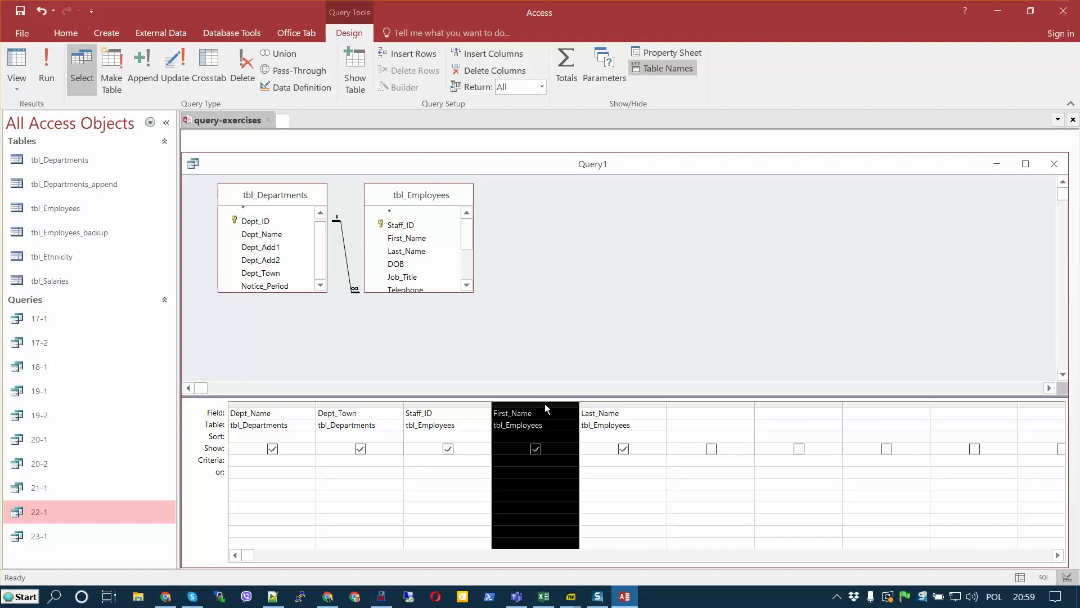
key("Delete")
left_click(545, 403)
key("Delete")
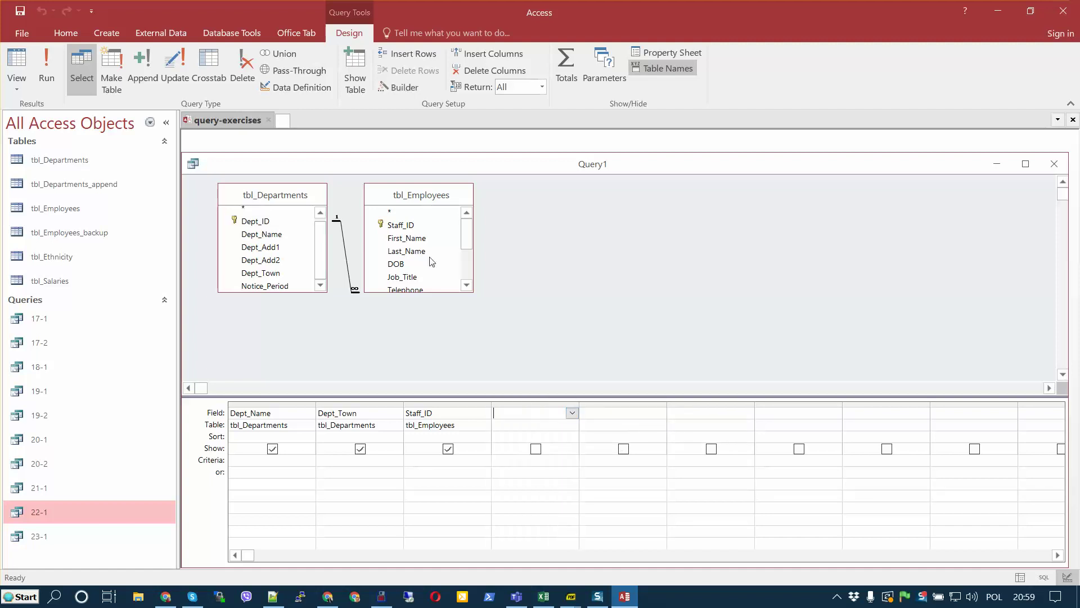
left_click(60, 61)
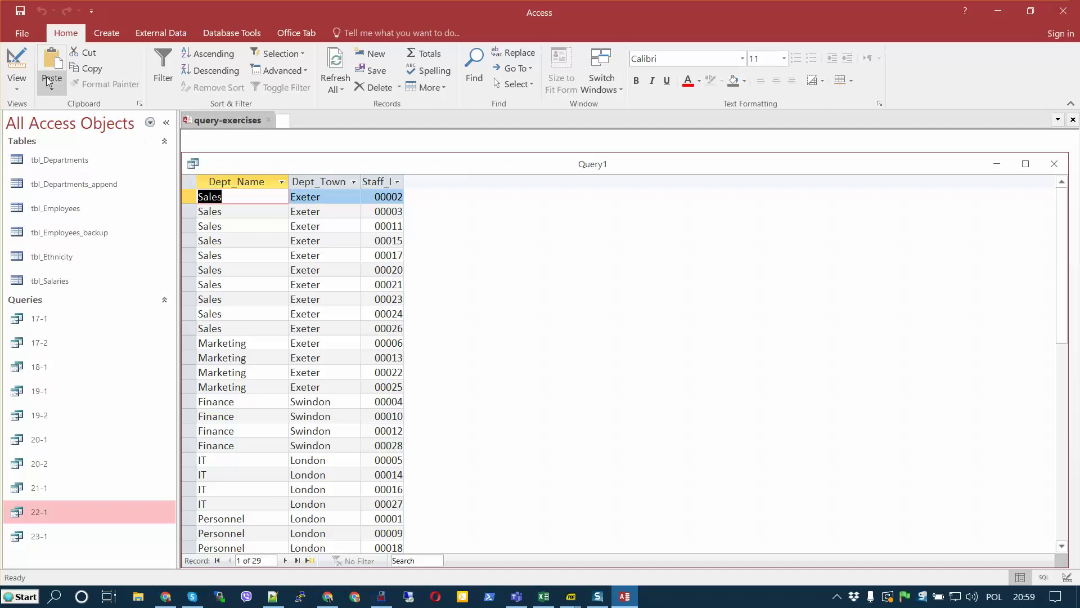
left_click(17, 62)
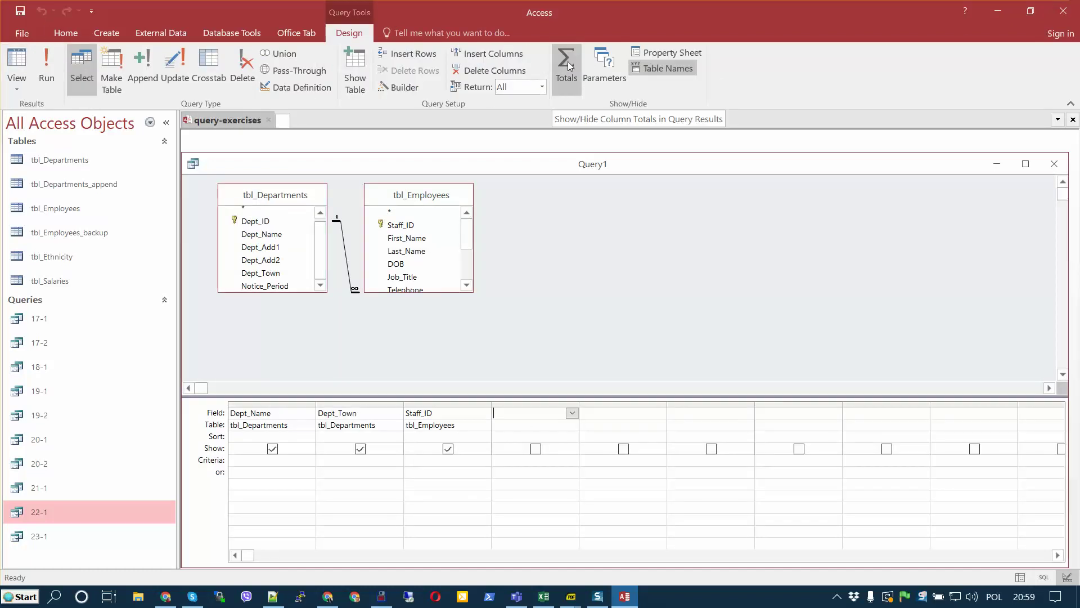
Enable totals with Group By on Dept_Name, Dept_Town and Staff_ID, run the query and return to Design View
left_click(569, 61)
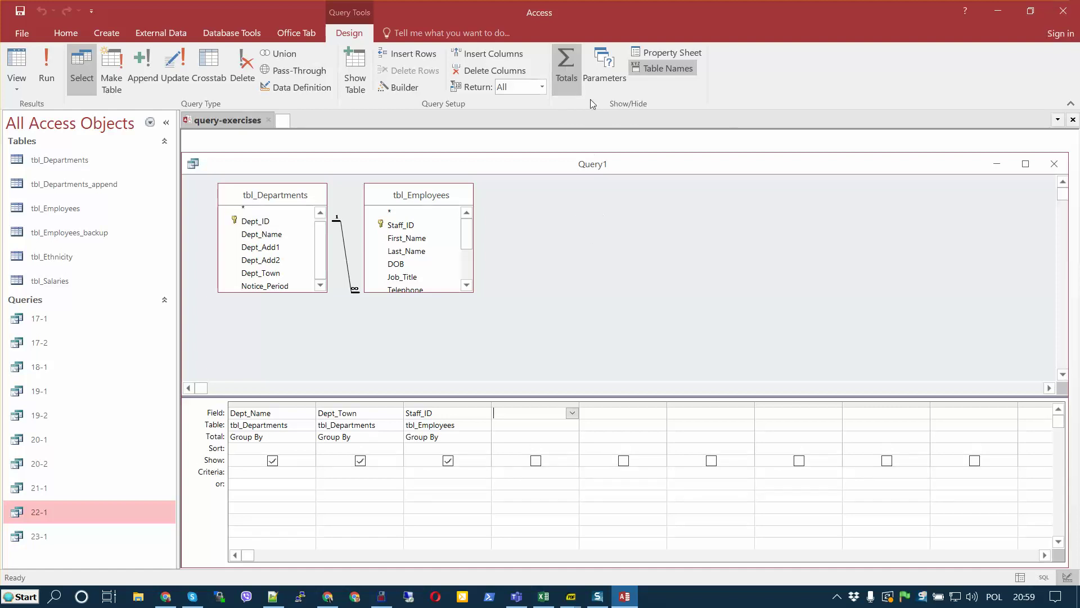
left_click(226, 437)
left_click(310, 439)
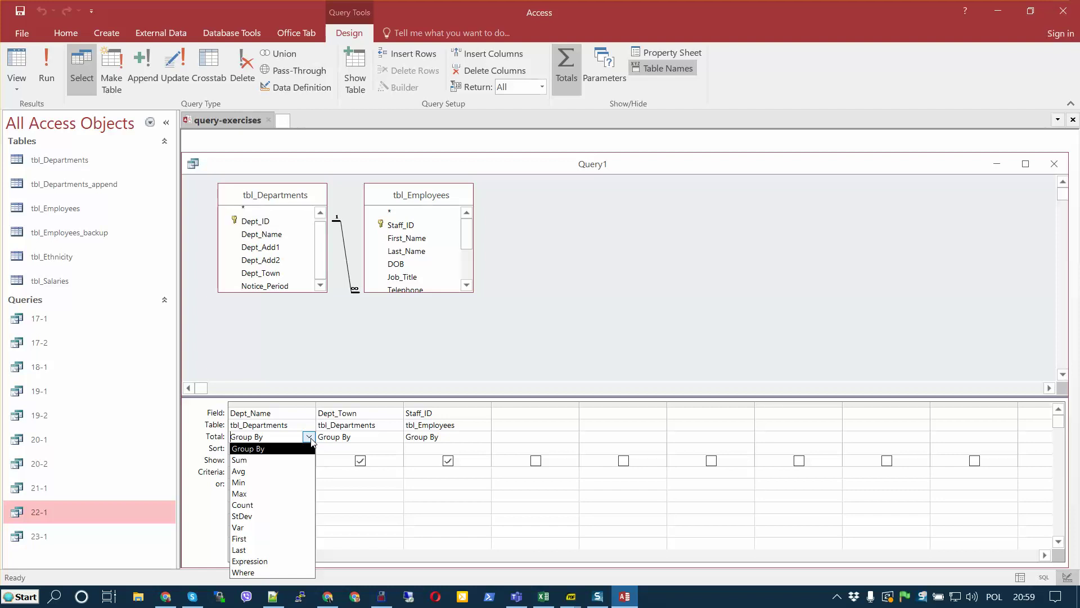
left_click(369, 441)
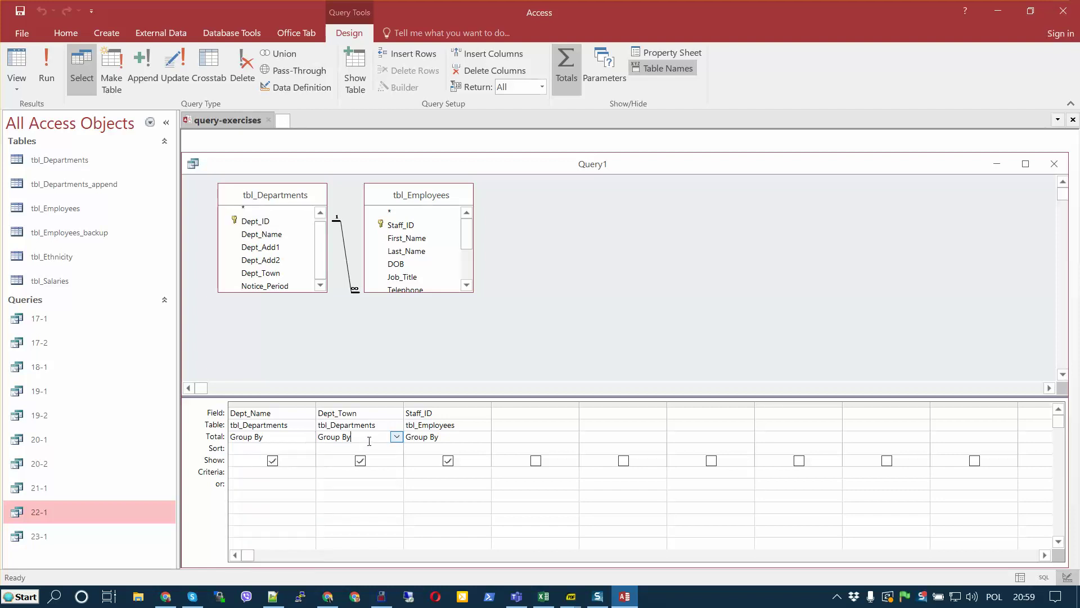
left_click(479, 439)
left_click(46, 67)
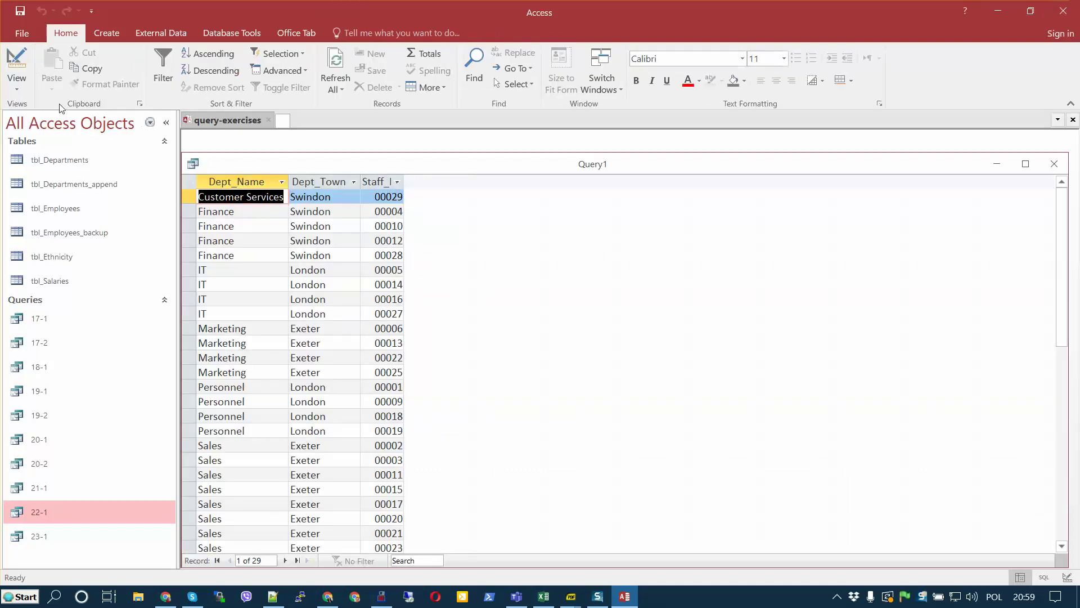
left_click(17, 63)
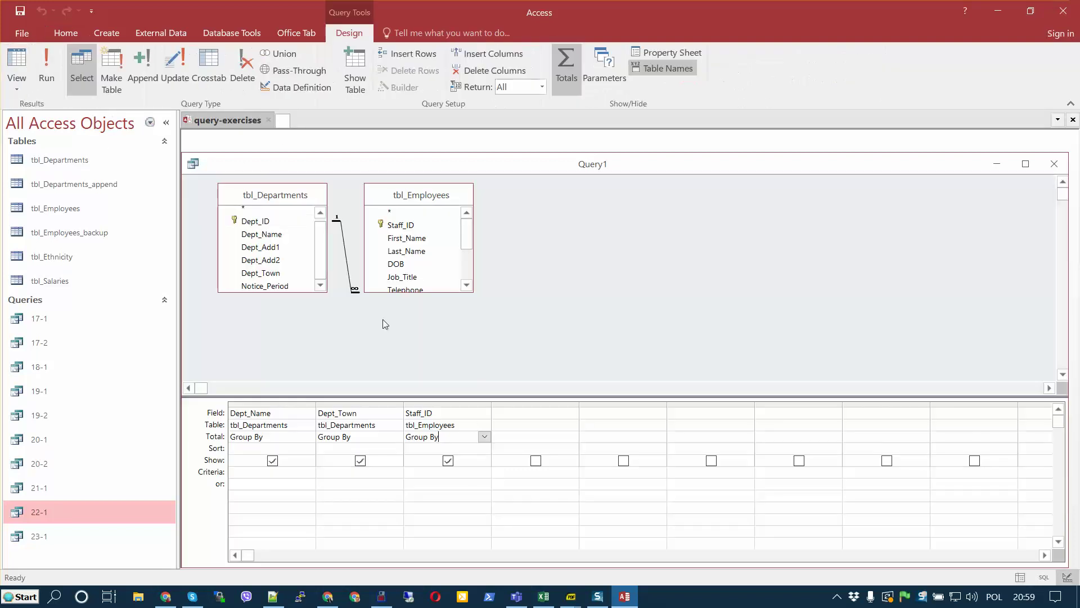
Set the Staff_ID total to Count, run the query to view employees per department, and return to Design View keeping Count
left_click(483, 436)
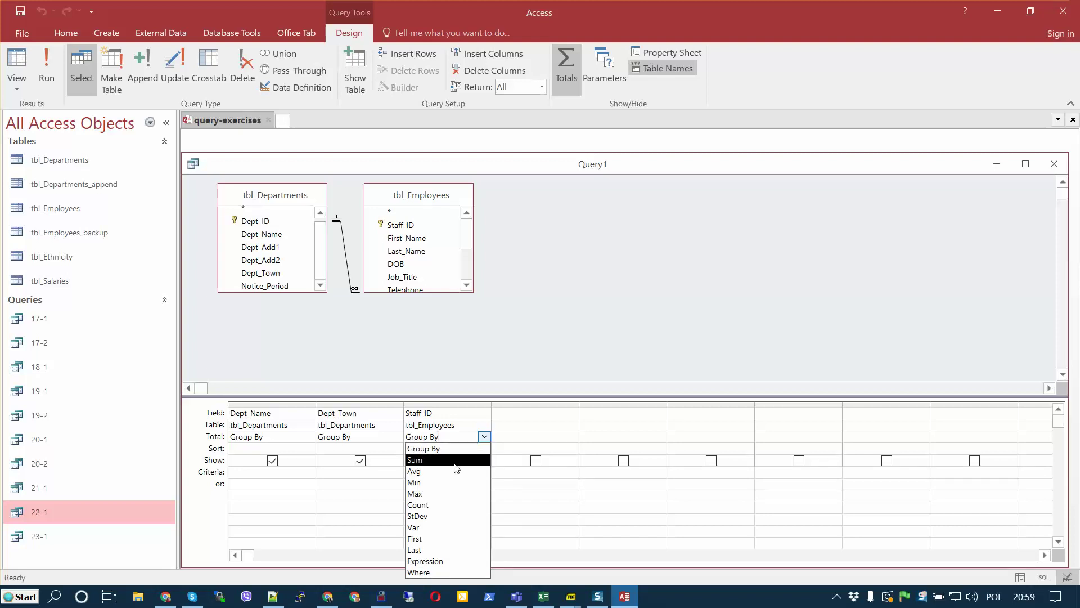
left_click(444, 507)
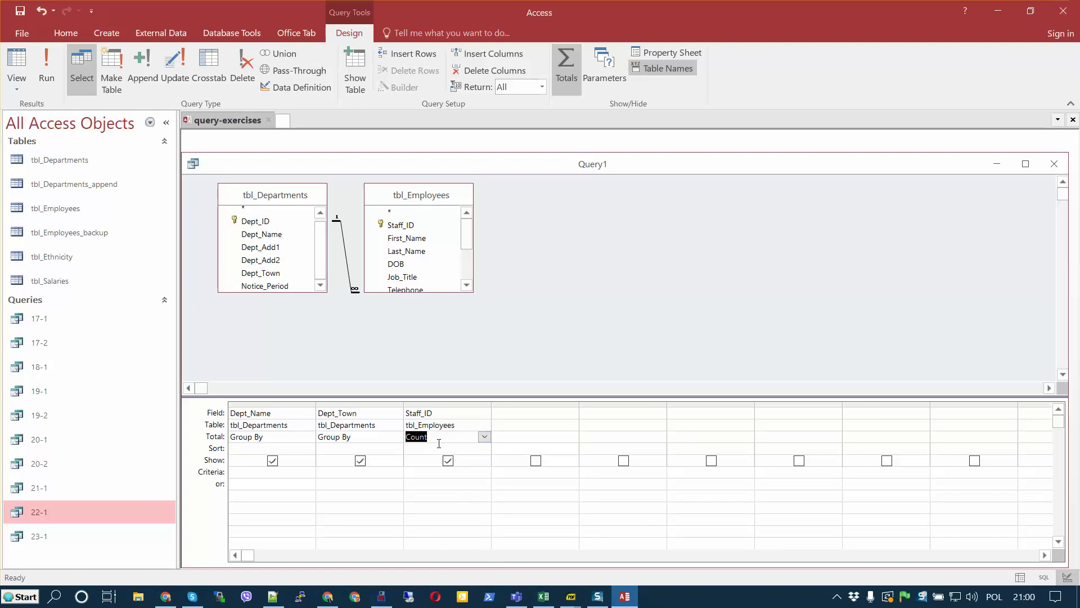
left_click(46, 70)
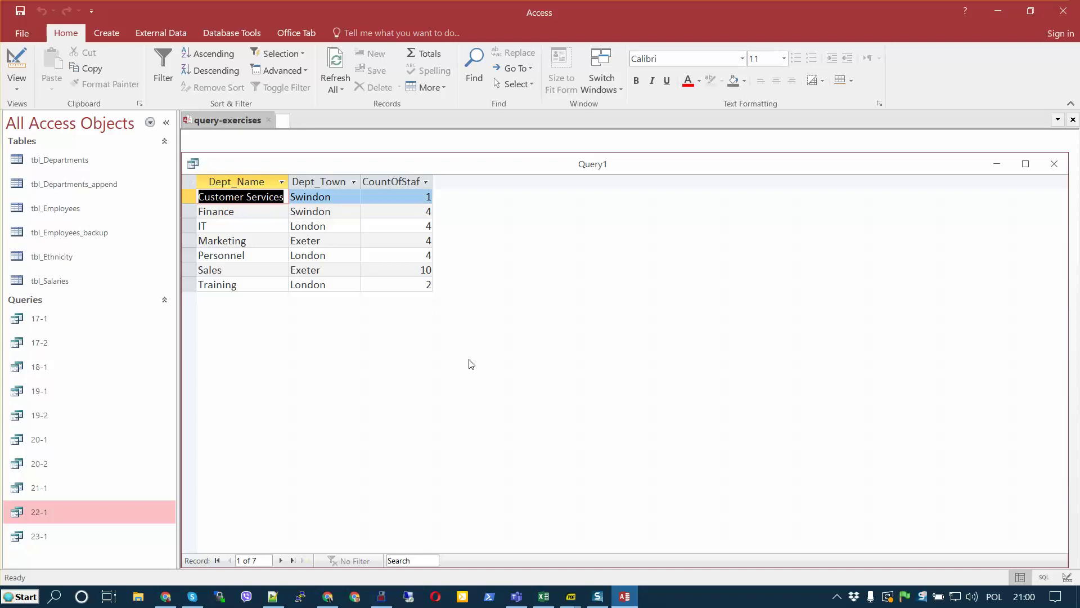
left_click(17, 65)
left_click(484, 436)
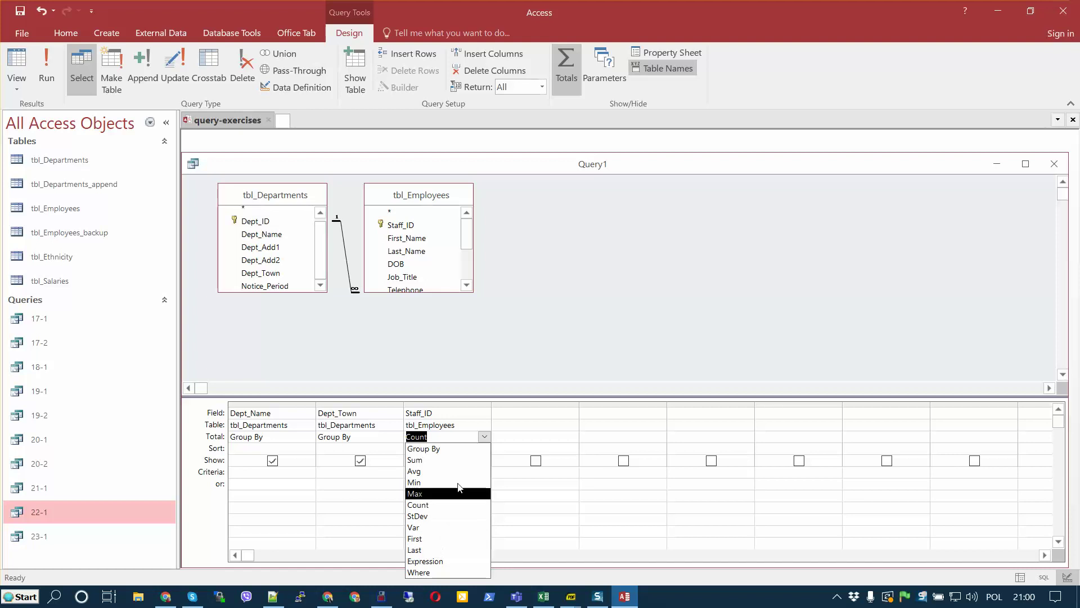
left_click(461, 505)
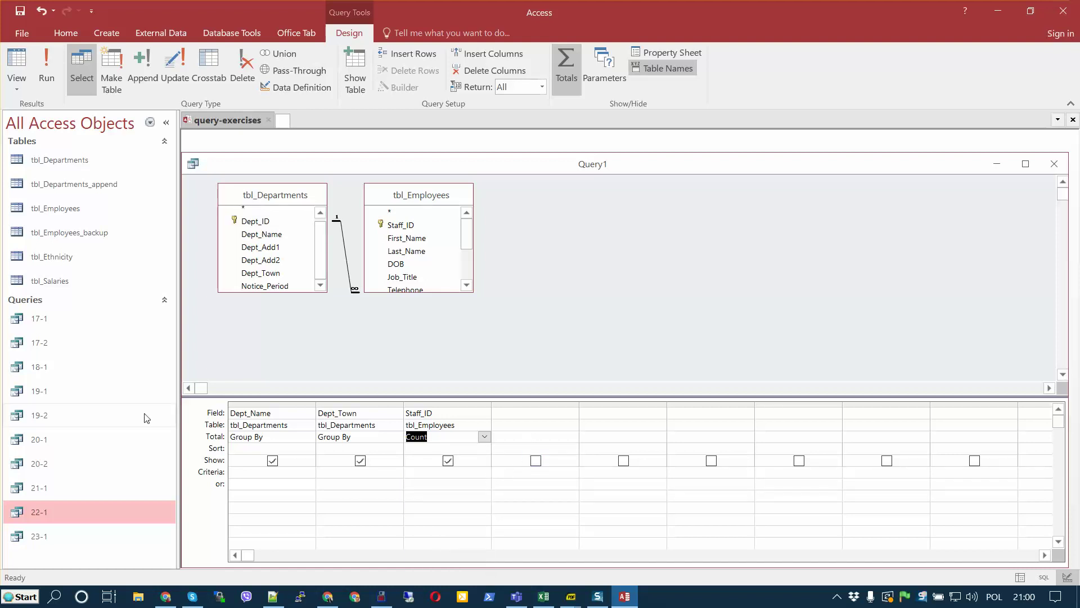
Open tbl_Salaries to examine its fields and records, and close it again
double_click(51, 281)
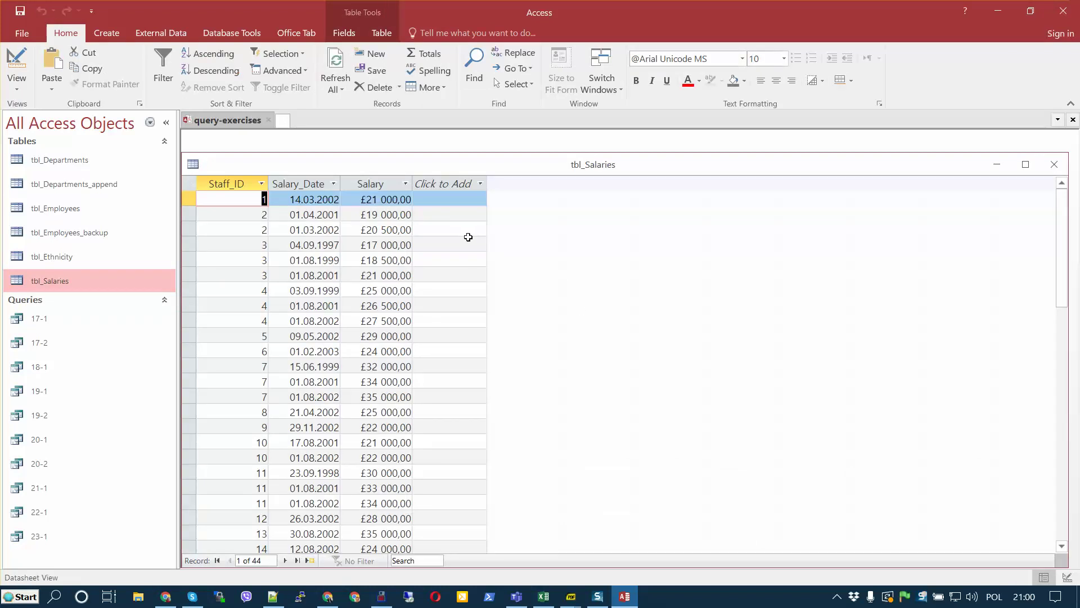
left_click(1053, 164)
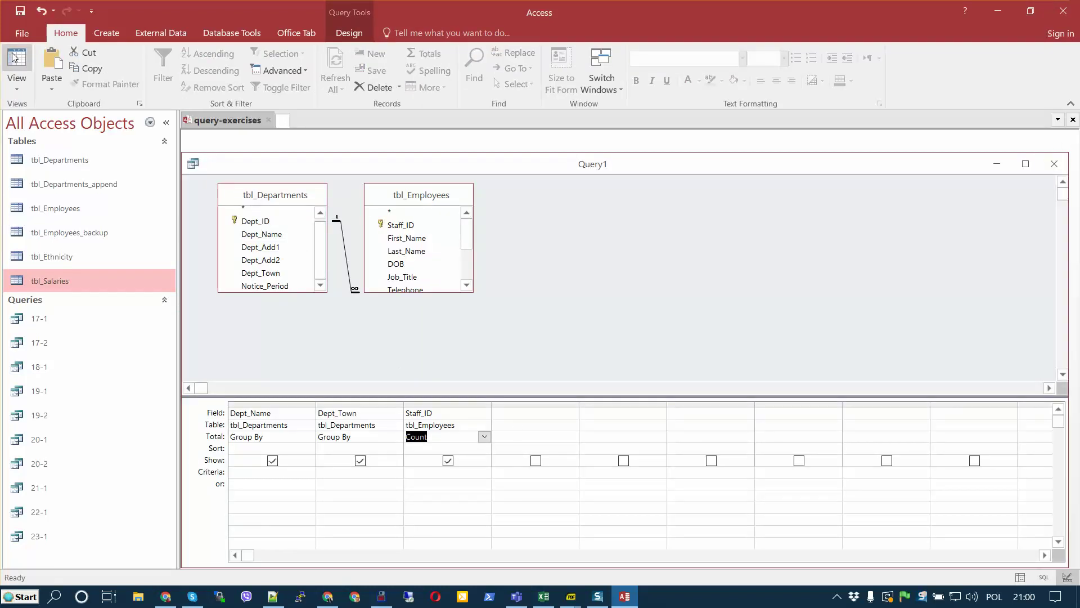